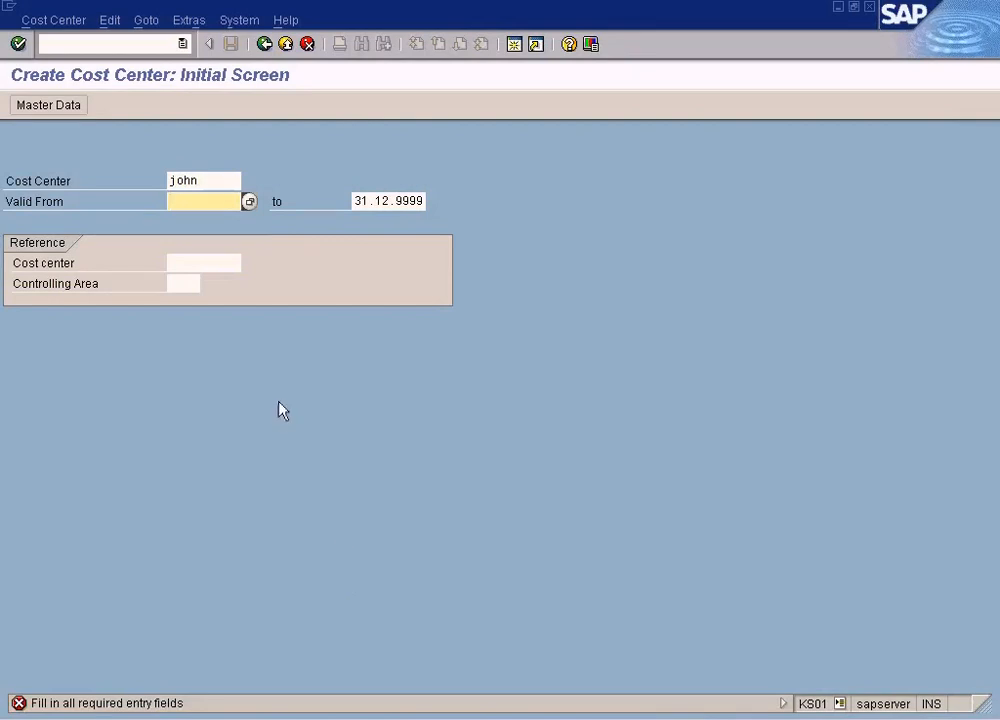
# Step: Set the new cost center's validity start to 15.01.2009 and proceed to its basic data
pyautogui.press('F4')
pyautogui.press('Return')
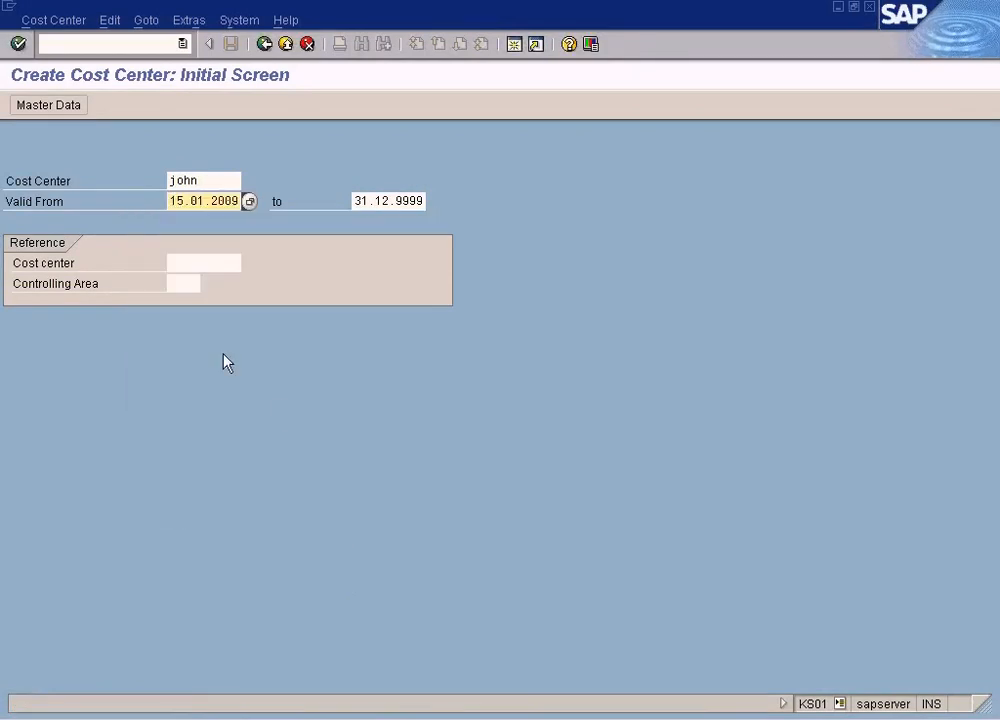
pyautogui.press('Return')
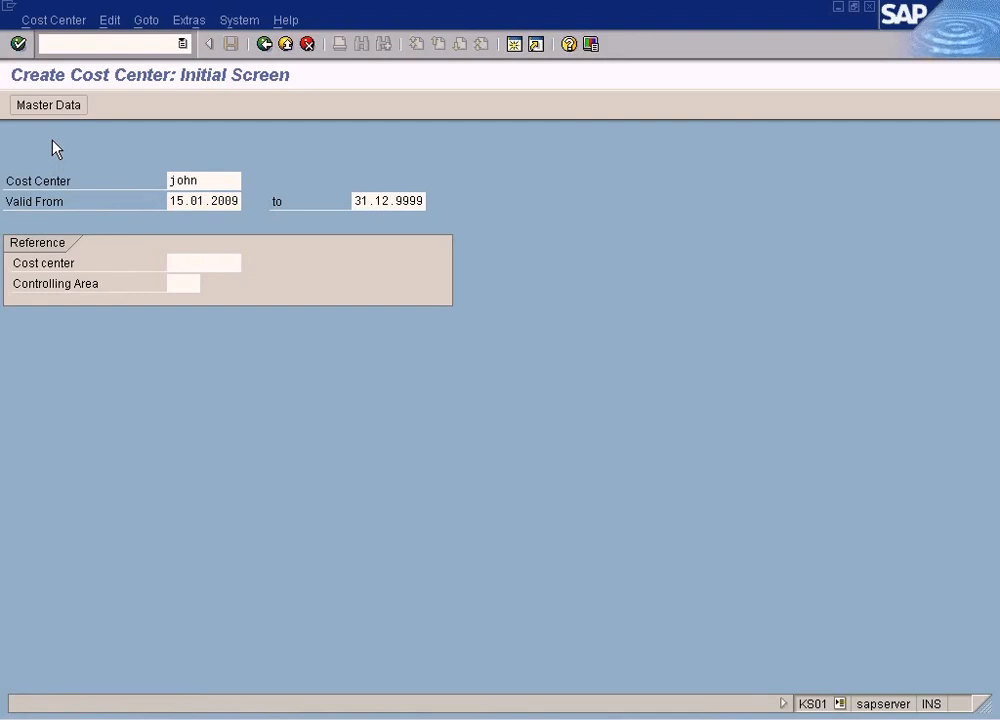
pyautogui.press('Return')
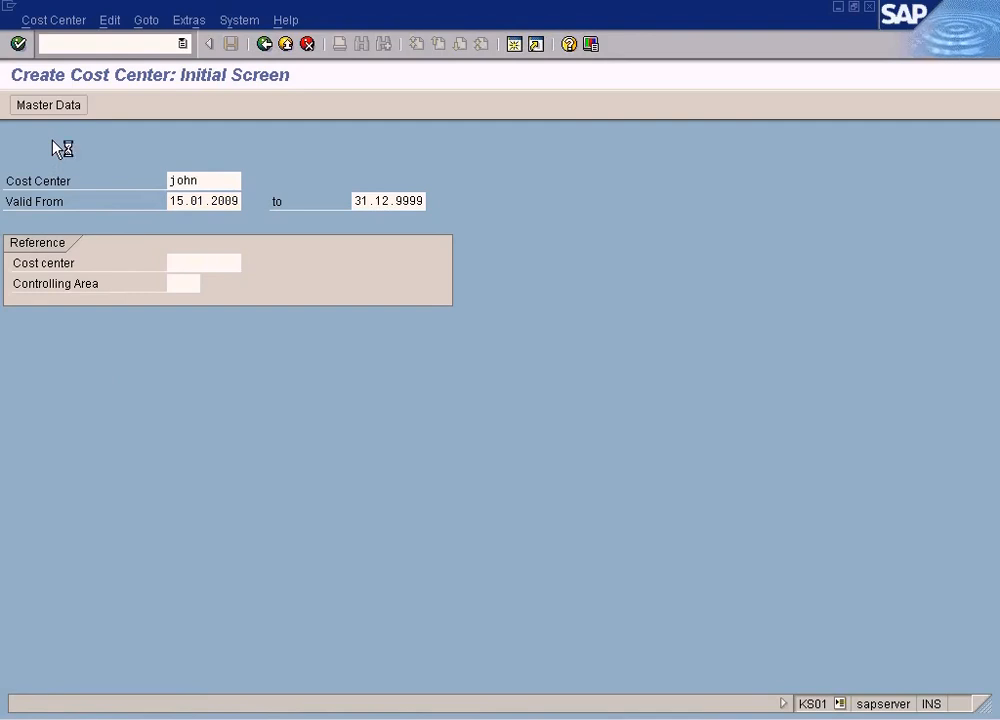
# Step: Enter the first staff member's name as the cost center's name, description and person responsible
pyautogui.write('John')
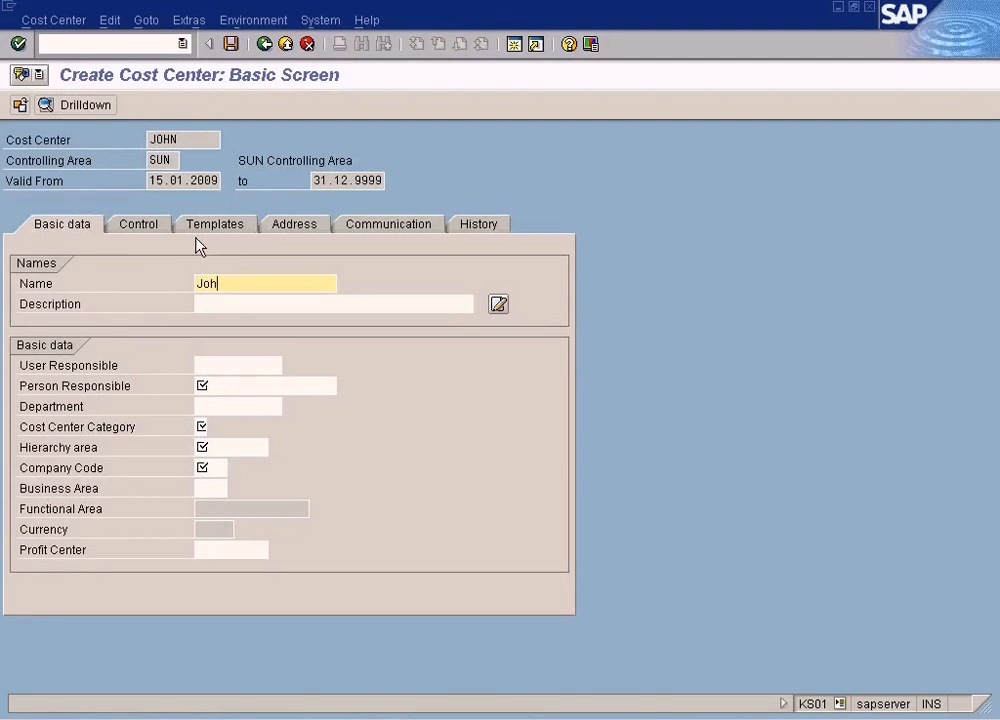
pyautogui.press('Tab')
pyautogui.write('John')
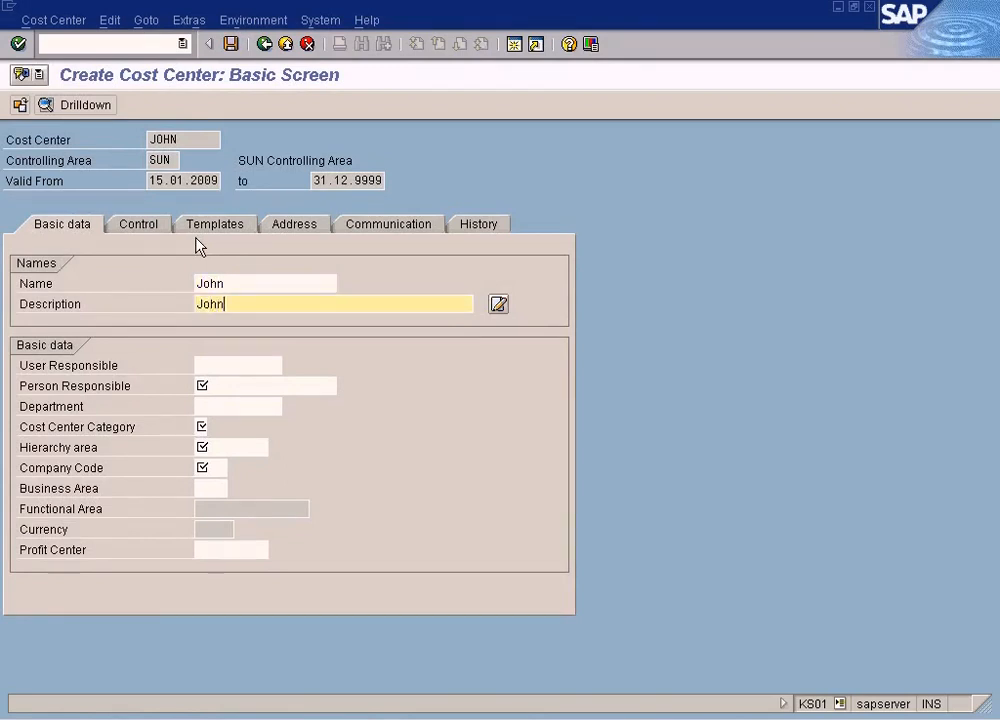
pyautogui.click(252, 386)
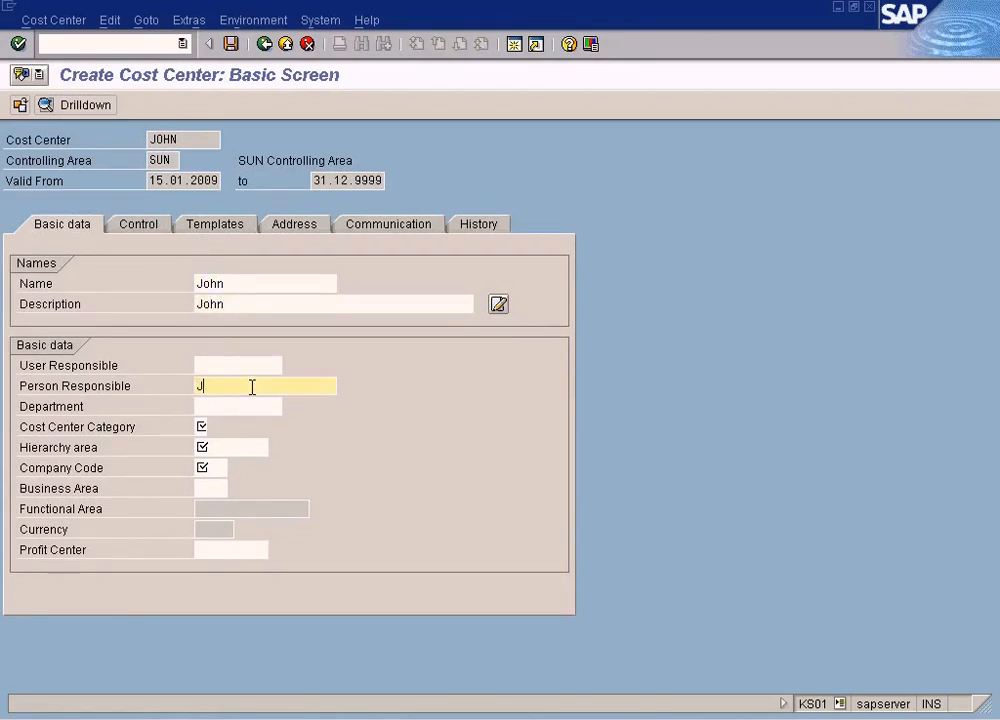
# Step: Set the cost center category to 4, Administration
pyautogui.click(203, 425)
pyautogui.press('F4')
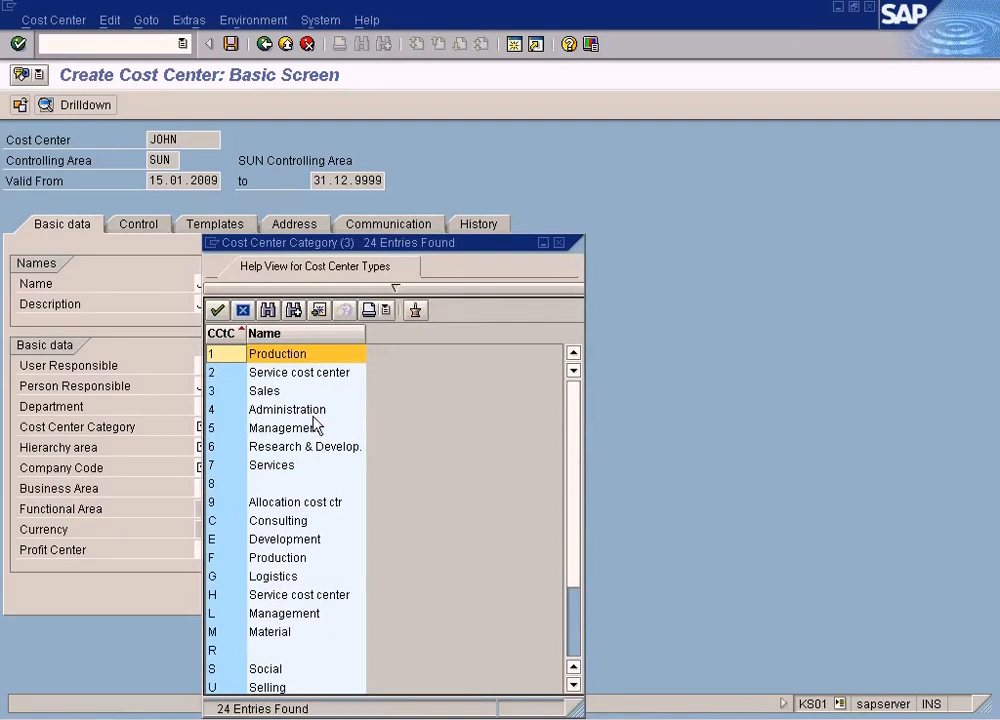
pyautogui.scroll(-2, 341, 567)
pyautogui.scroll(2, 341, 567)
pyautogui.click(296, 410)
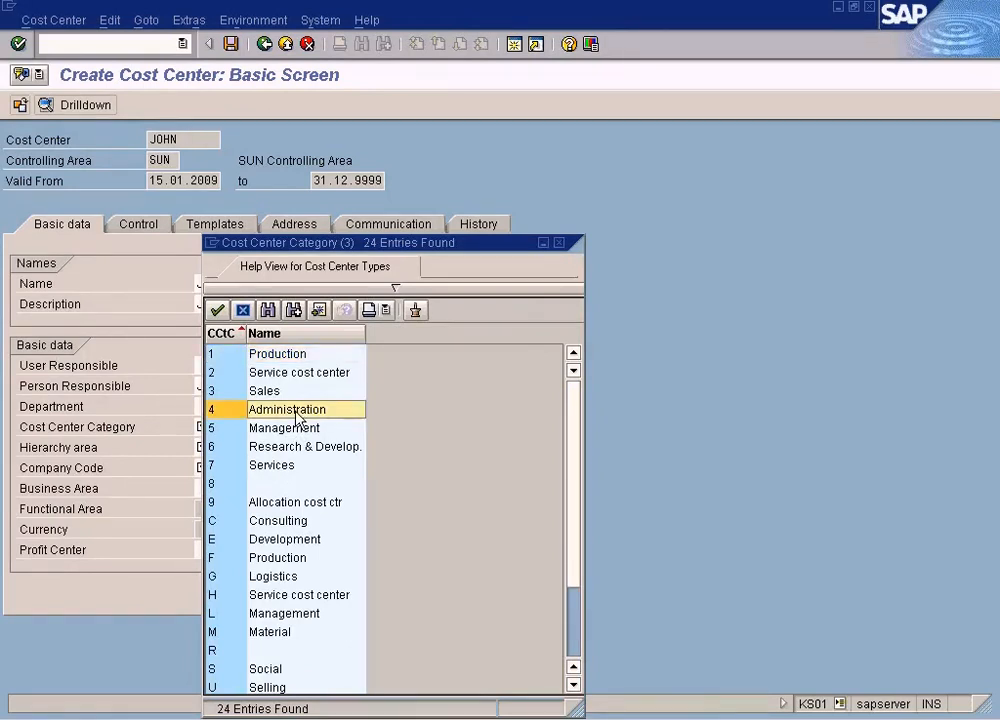
pyautogui.doubleClick(296, 418)
# Step: Assign hierarchy area SUN and company code SUN to the cost center
pyautogui.click(228, 447)
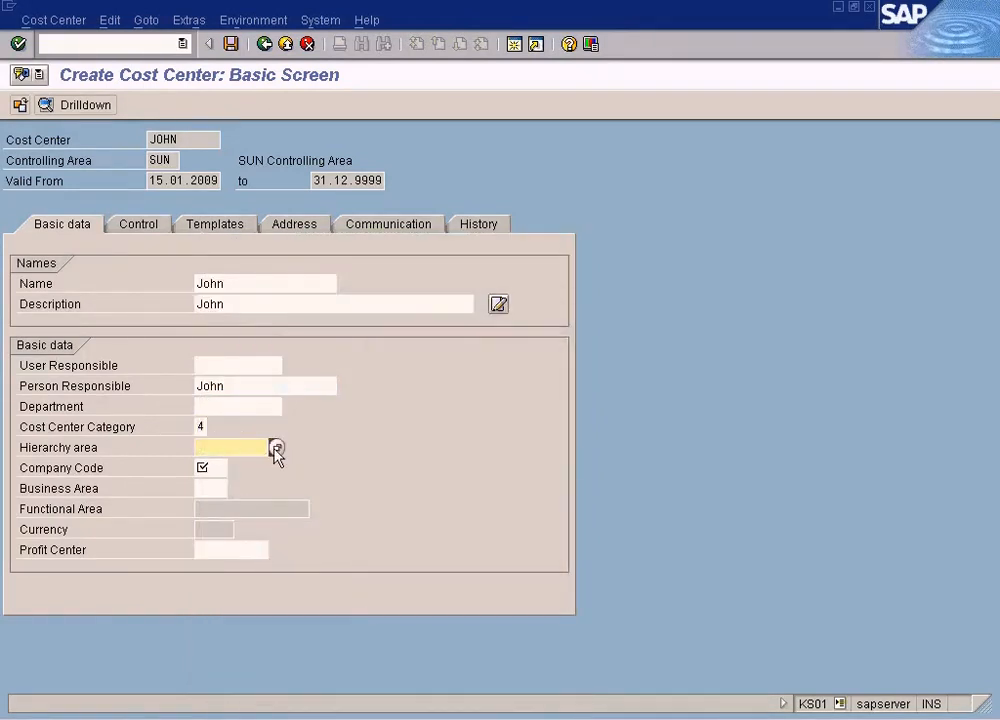
pyautogui.click(276, 447)
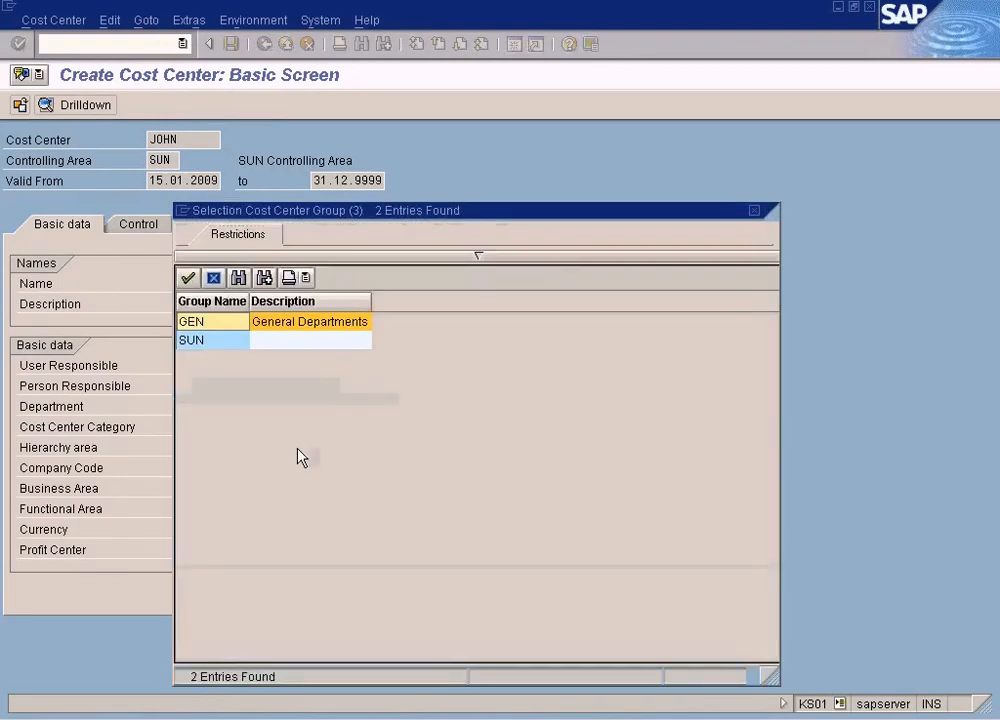
pyautogui.doubleClick(212, 345)
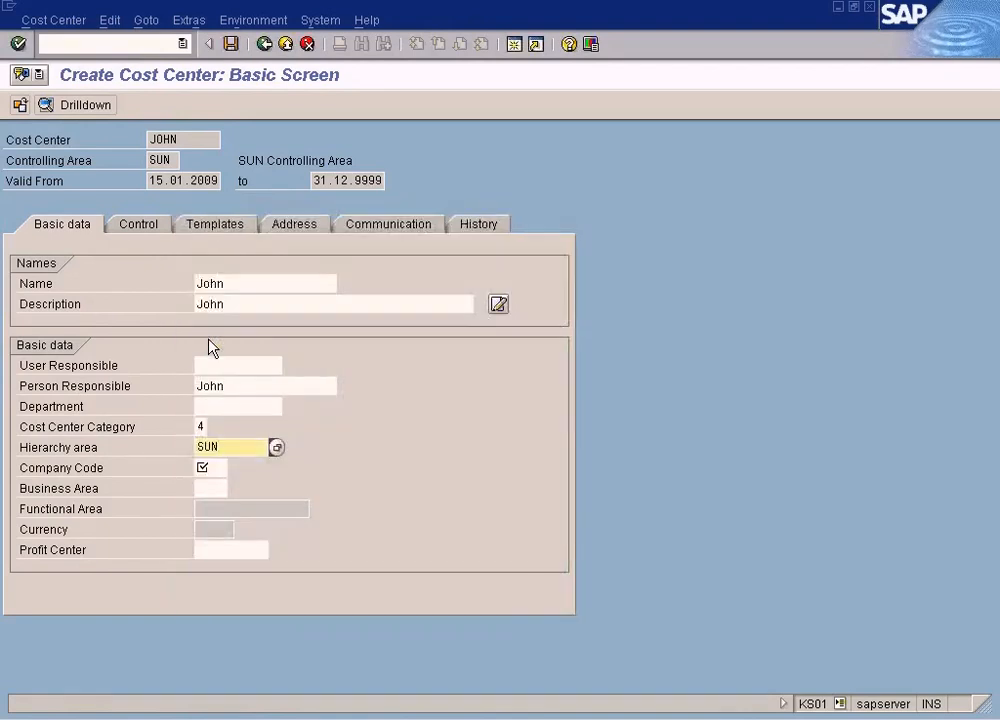
pyautogui.click(209, 467)
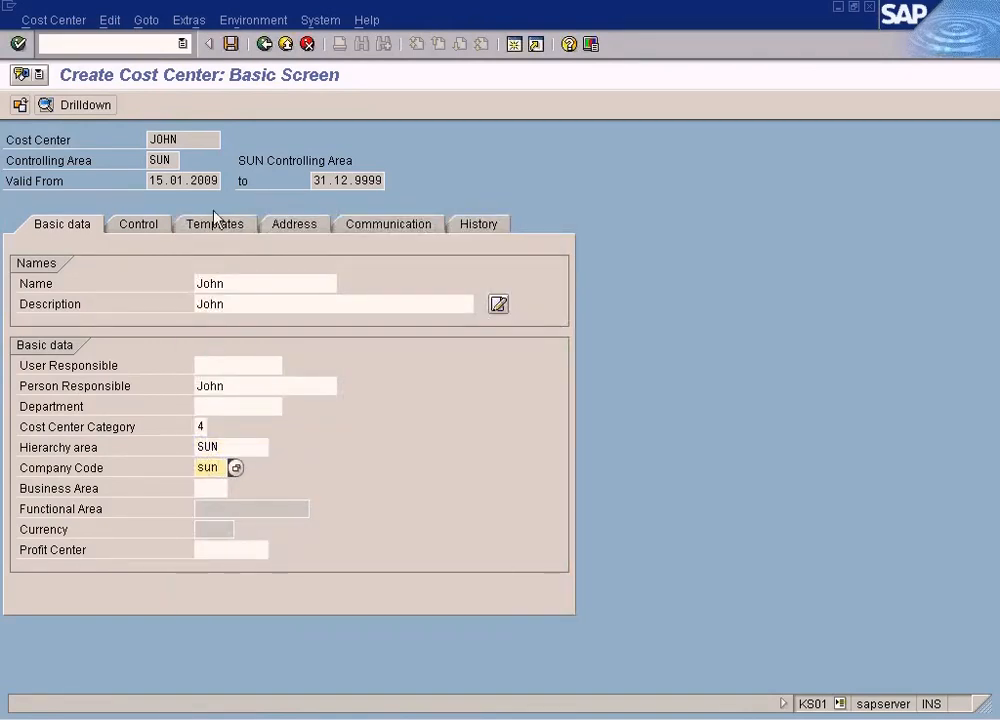
# Step: Assign business area 9900, Corporate Other, and save the cost center without a profit center
pyautogui.click(231, 44)
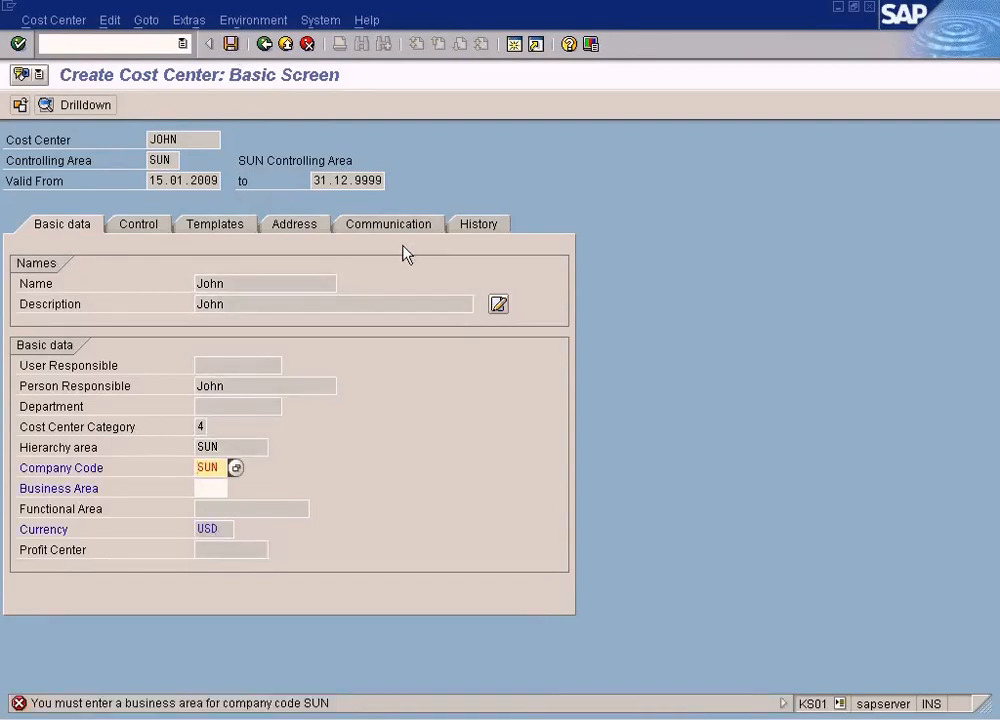
pyautogui.click(203, 483)
pyautogui.click(236, 489)
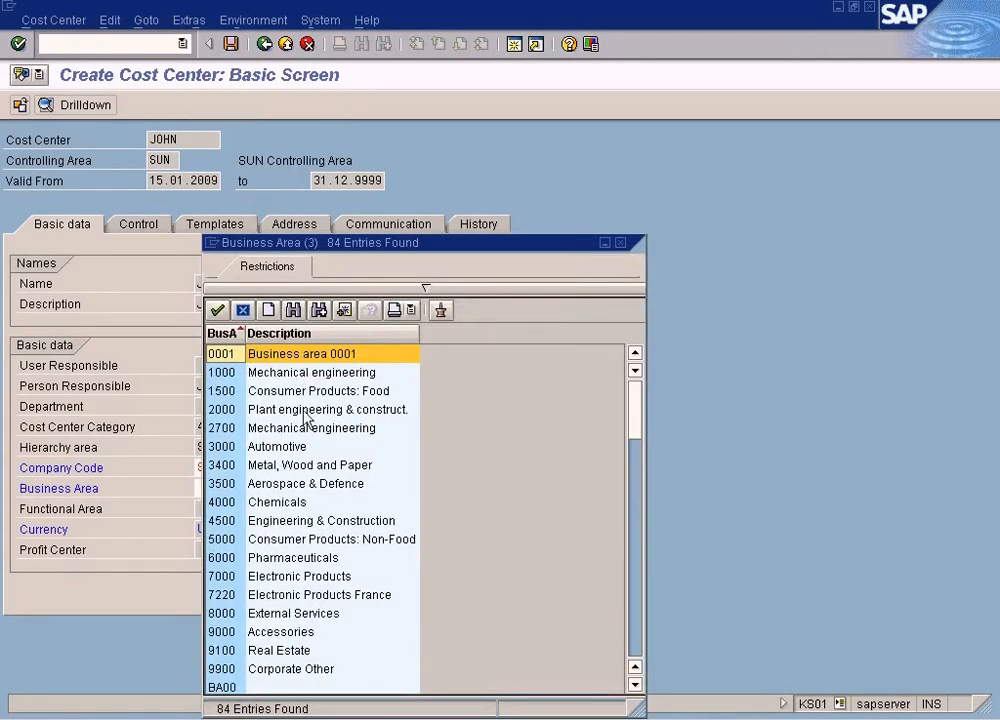
pyautogui.doubleClick(287, 676)
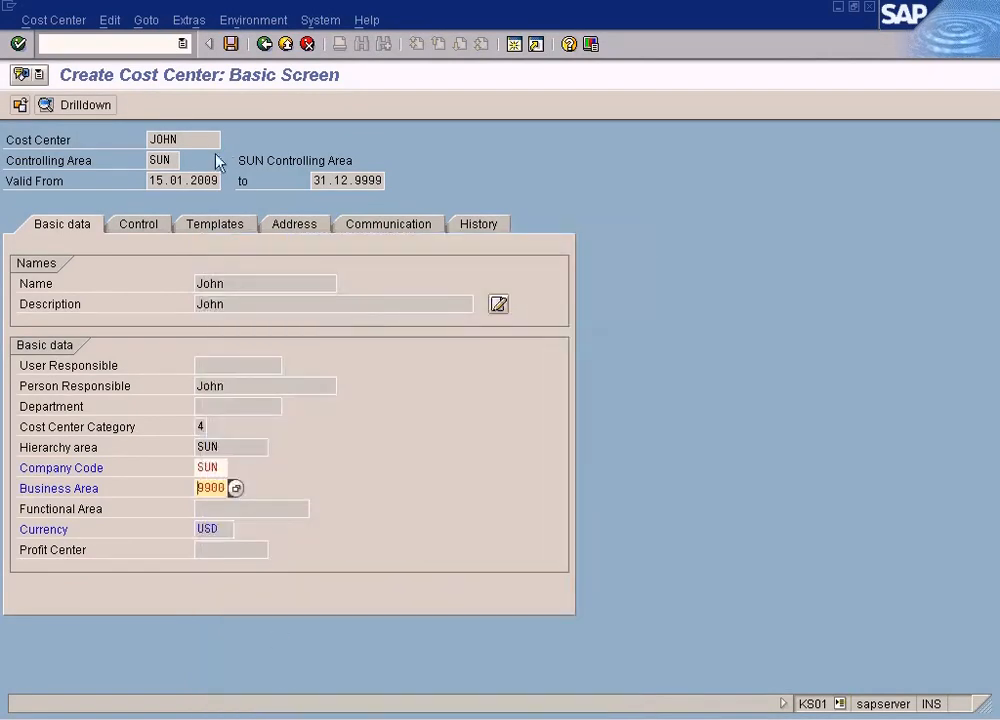
pyautogui.press('Return')
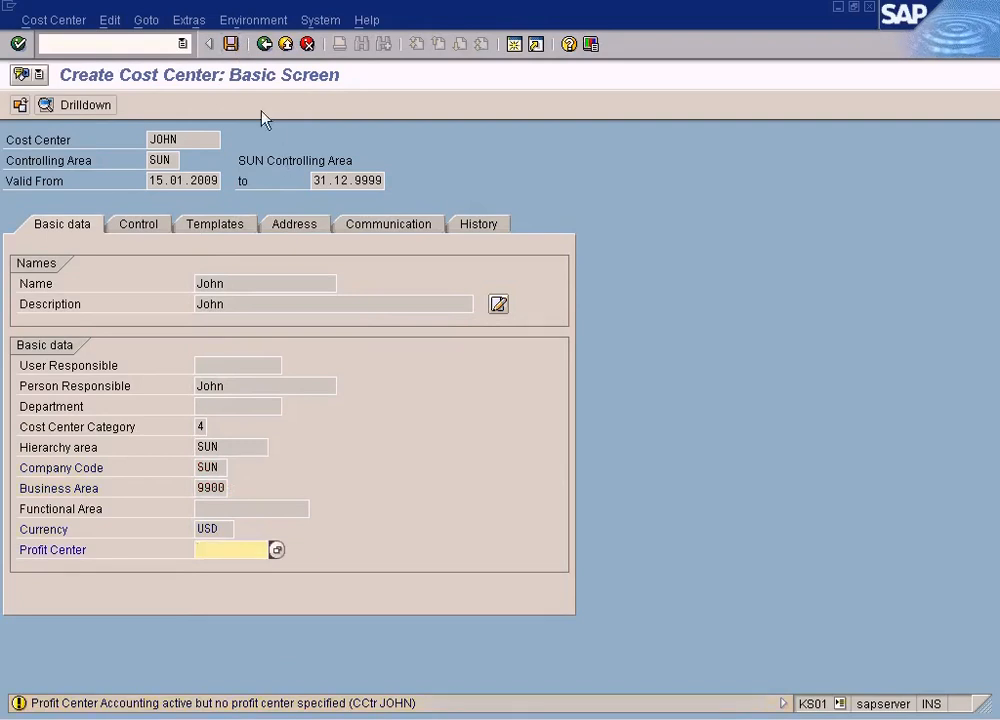
pyautogui.click(232, 45)
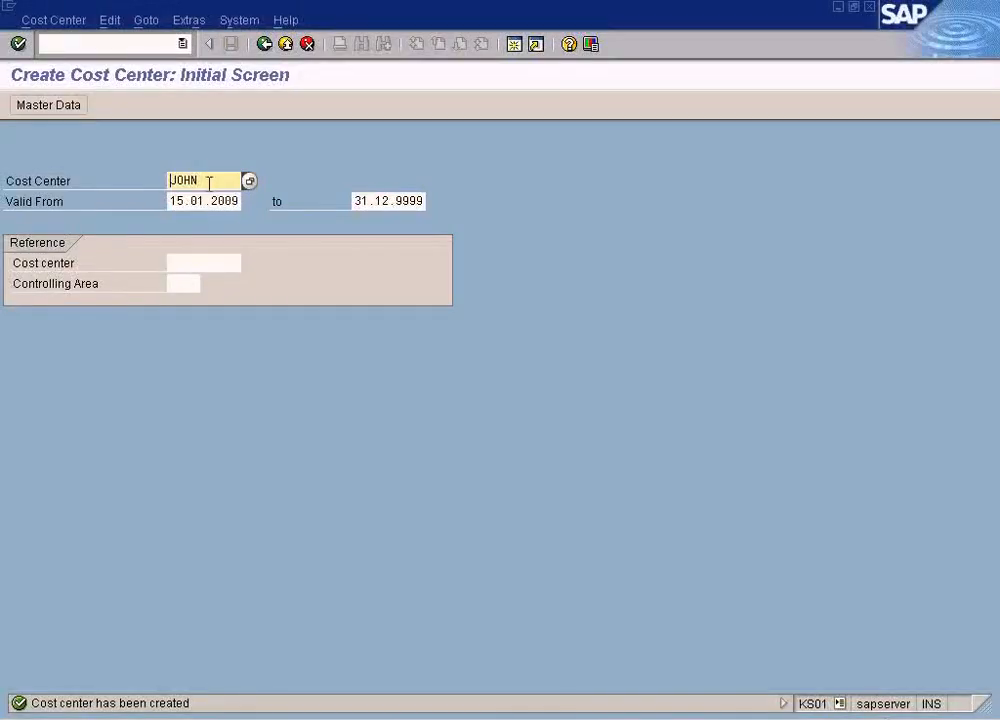
# Step: Start a cost center named after the second staff member, using the first cost center in controlling area SUN as reference
pyautogui.moveTo(209, 183); pyautogui.dragTo(102, 172)
pyautogui.press('Delete')
pyautogui.click(196, 266)
pyautogui.write('JOHN')
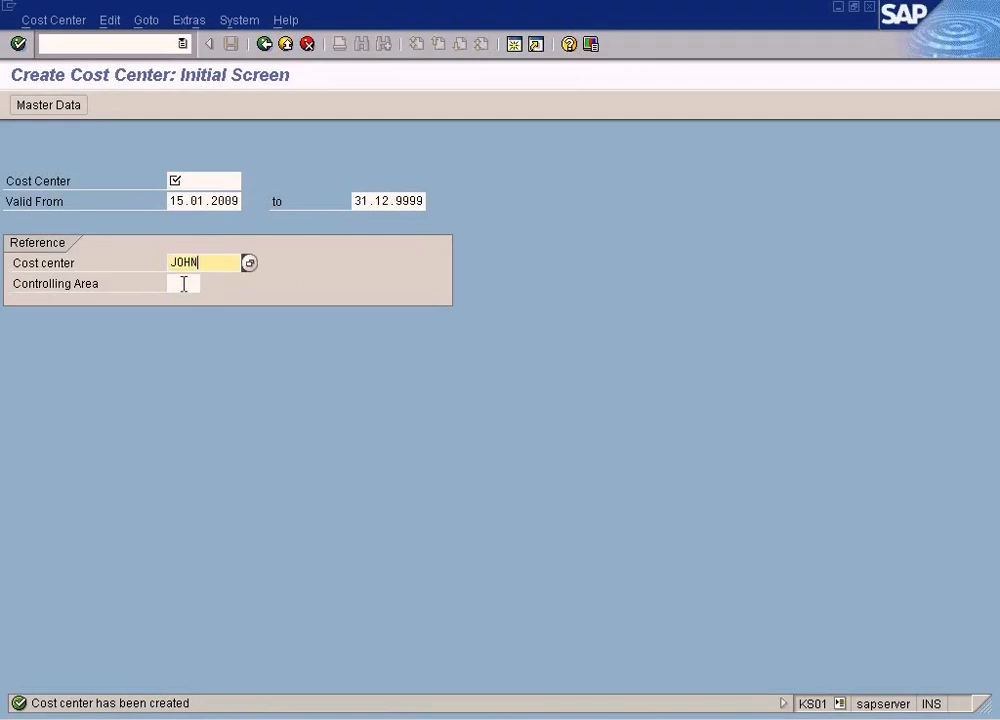
pyautogui.click(183, 283)
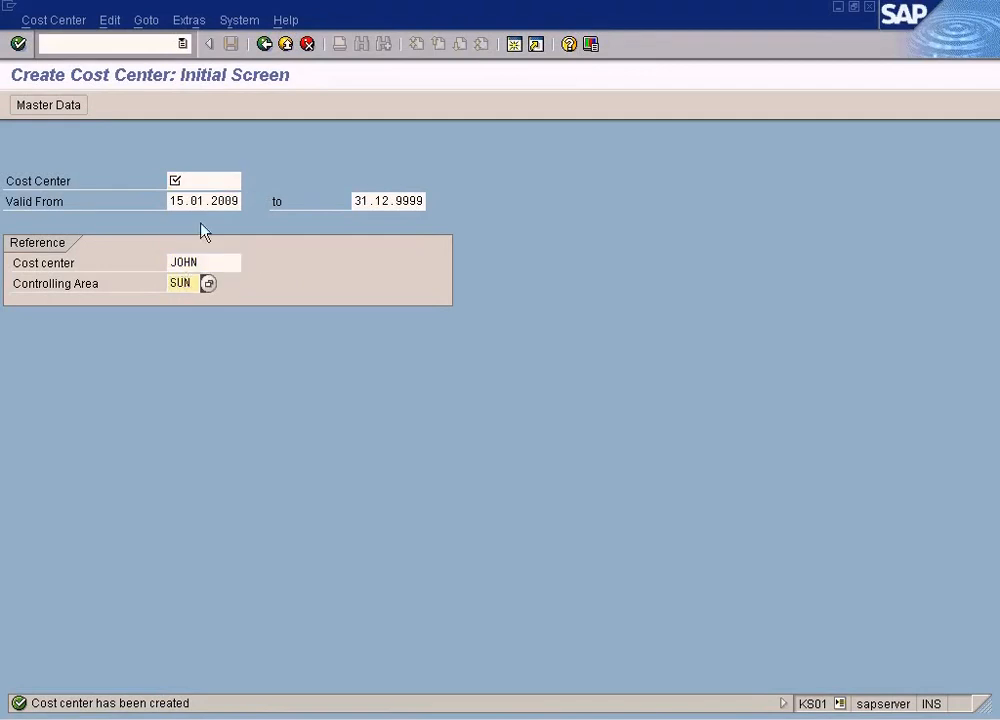
pyautogui.click(196, 180)
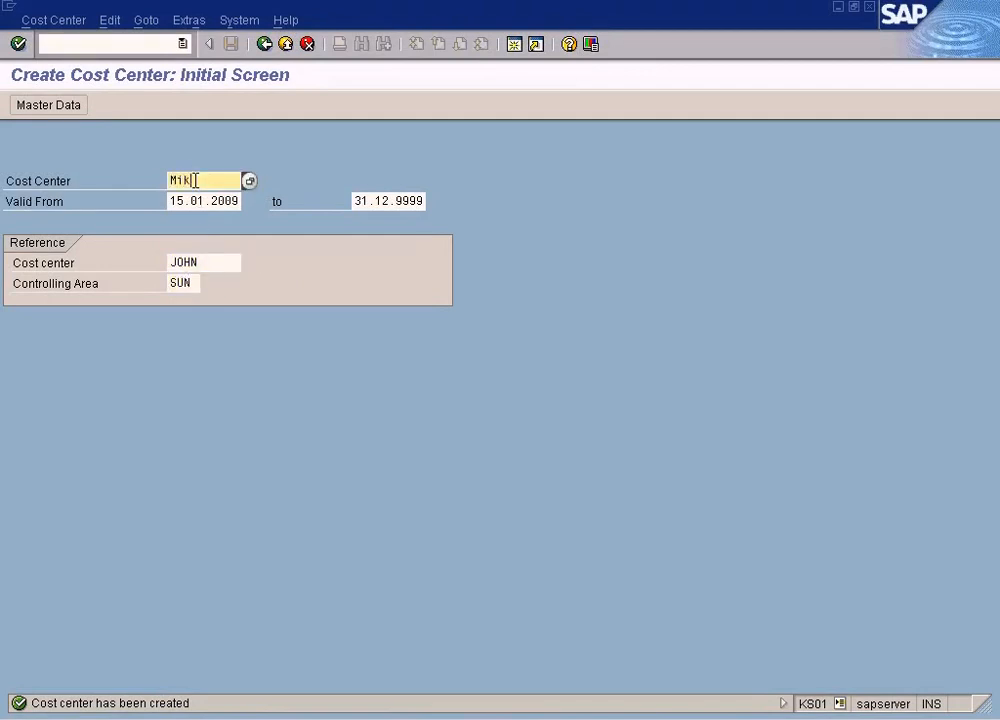
pyautogui.click(212, 261)
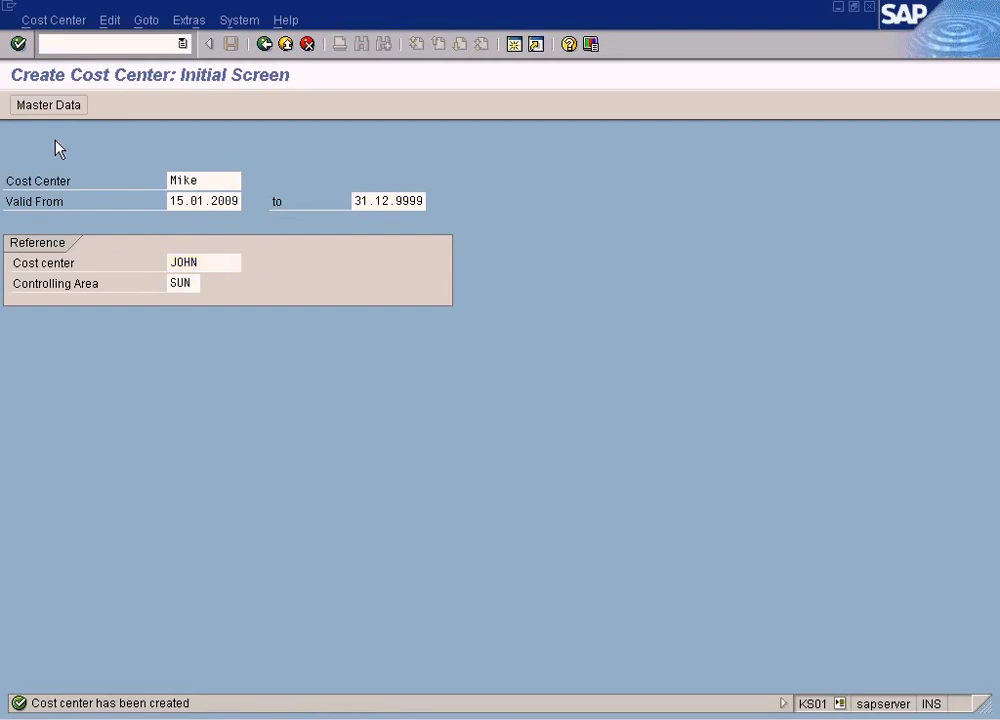
pyautogui.press('Return')
# Step: Replace the copied name and description with the second staff member's name
pyautogui.moveTo(230, 282); pyautogui.dragTo(123, 277)
pyautogui.write('Mike')
pyautogui.hotkey('shift', 'Home')
pyautogui.write('JOHN')
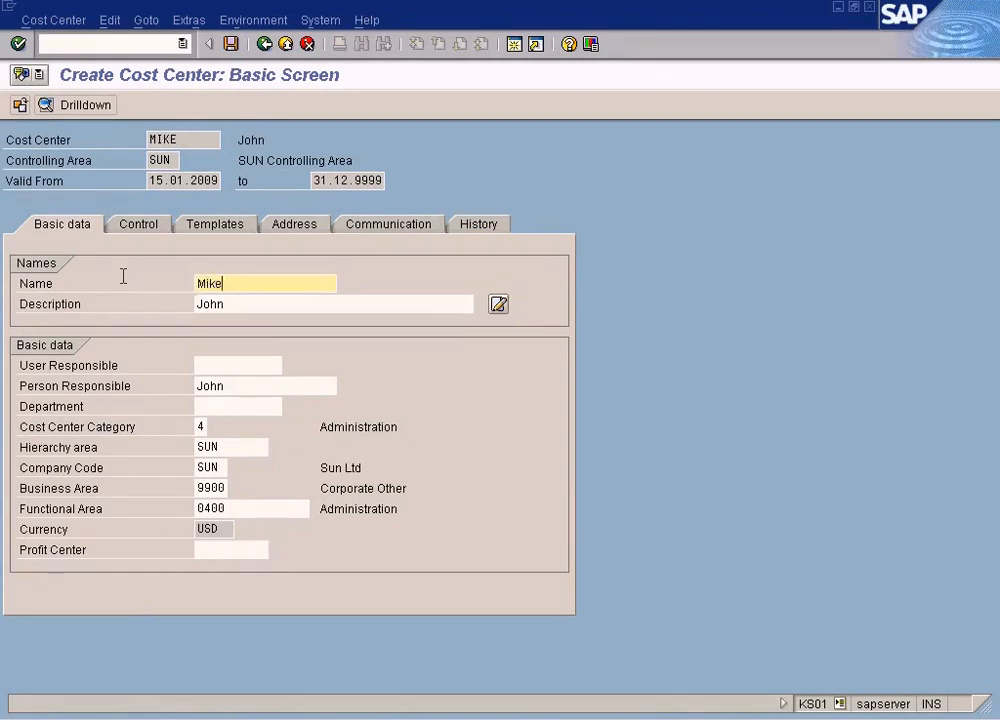
pyautogui.hotkey('shift', 'End')
pyautogui.hotkey('ctrl', 'c')
pyautogui.doubleClick(215, 304)
pyautogui.hotkey('ctrl', 'v')
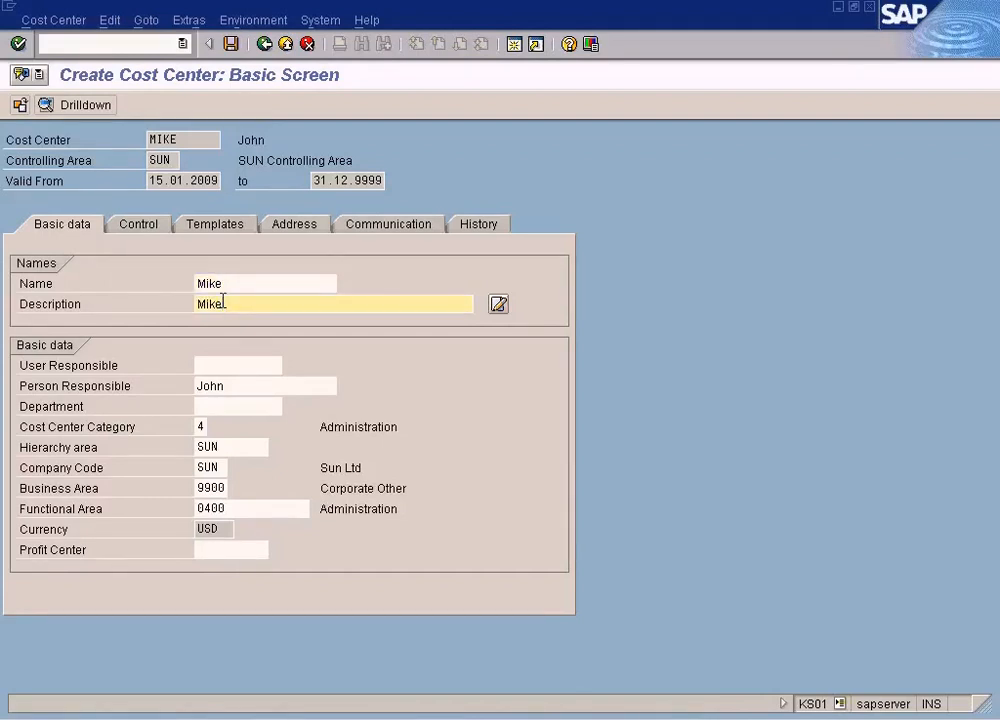
# Step: Set the person responsible to the second staff member and save the cost center without a profit center
pyautogui.doubleClick(227, 384)
pyautogui.hotkey('ctrl', 'v')
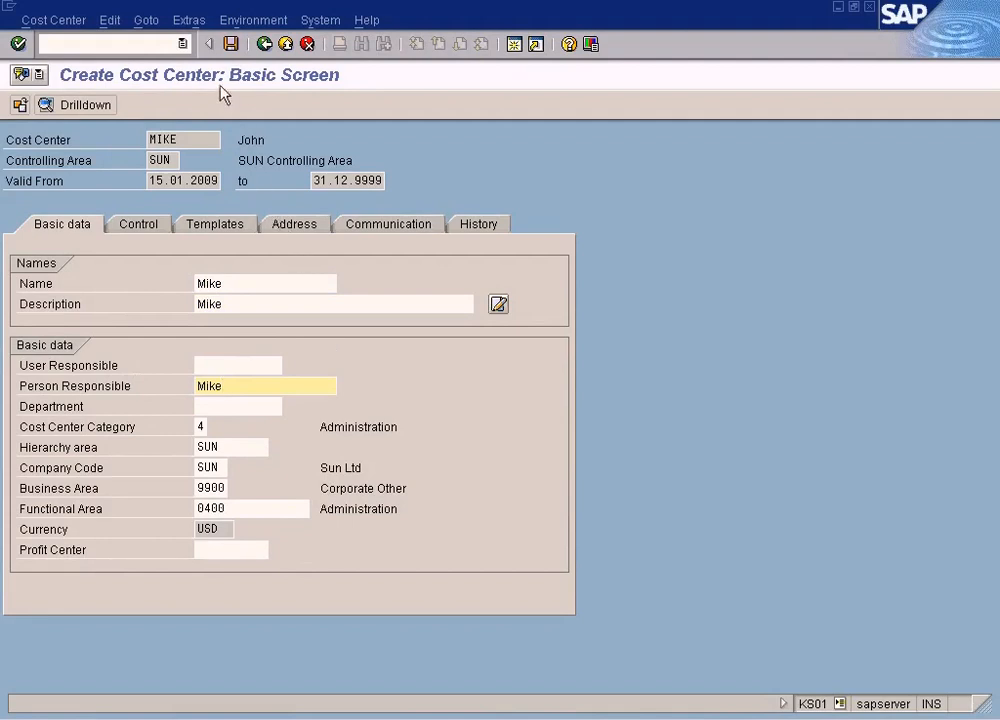
pyautogui.click(231, 43)
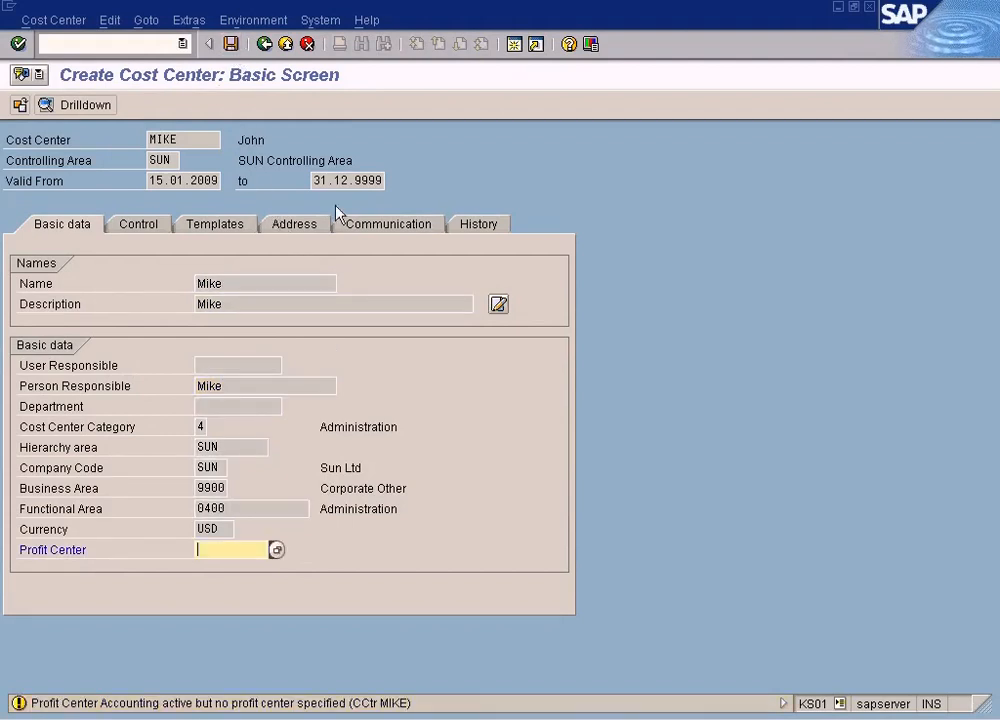
pyautogui.press('Return')
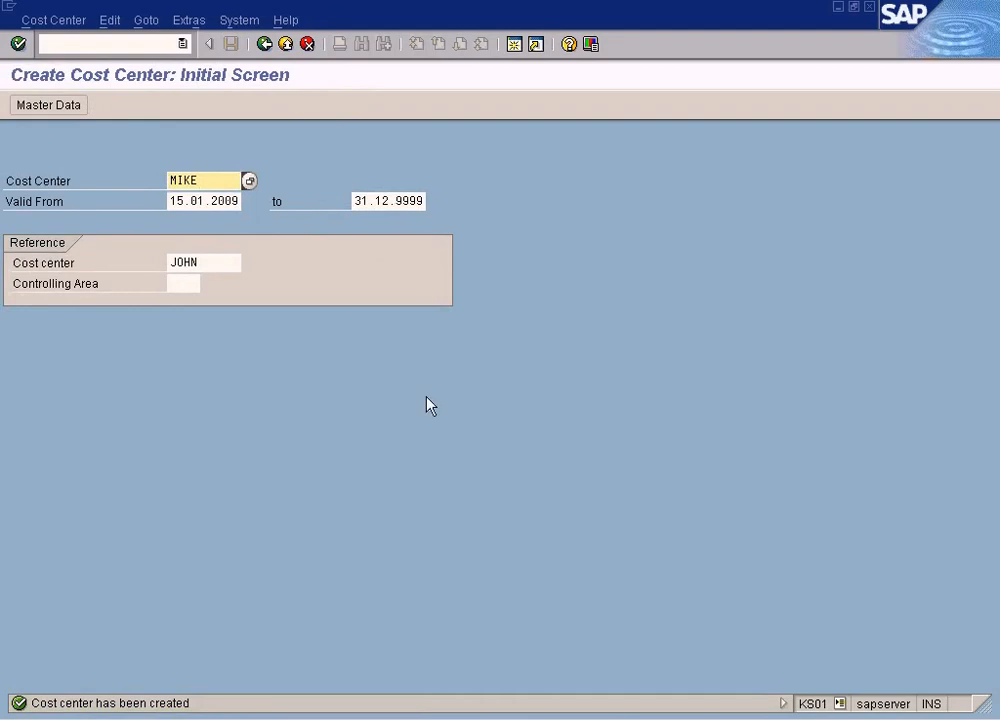
# Step: Start a cost center named after the third staff member, keeping the first cost center as reference
pyautogui.doubleClick(211, 180)
pyautogui.write('Mary')
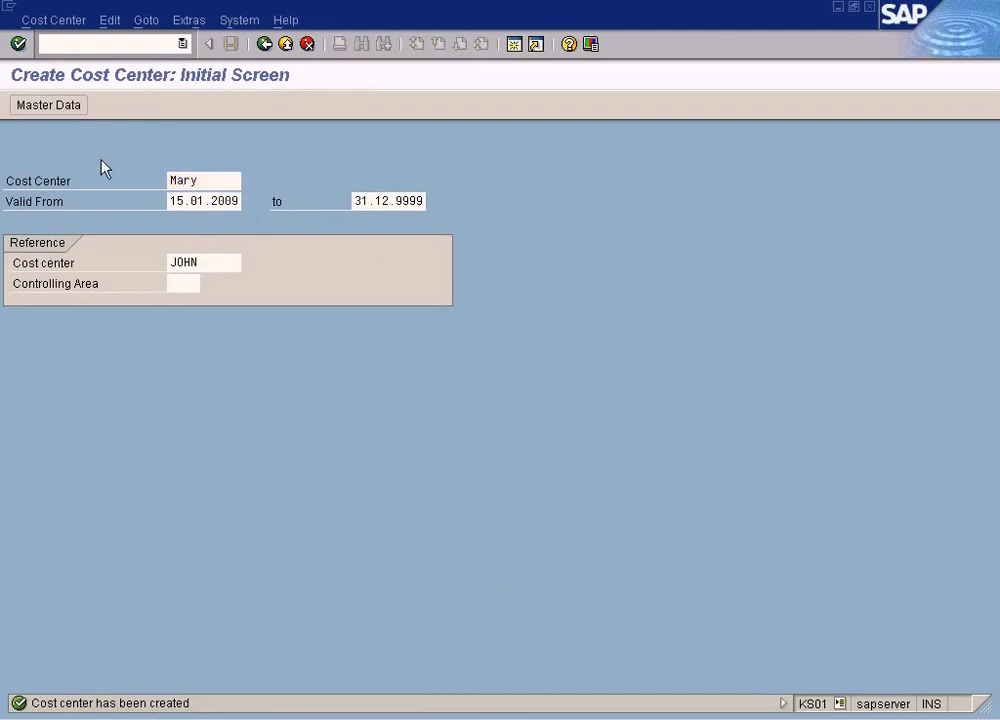
pyautogui.press('Return')
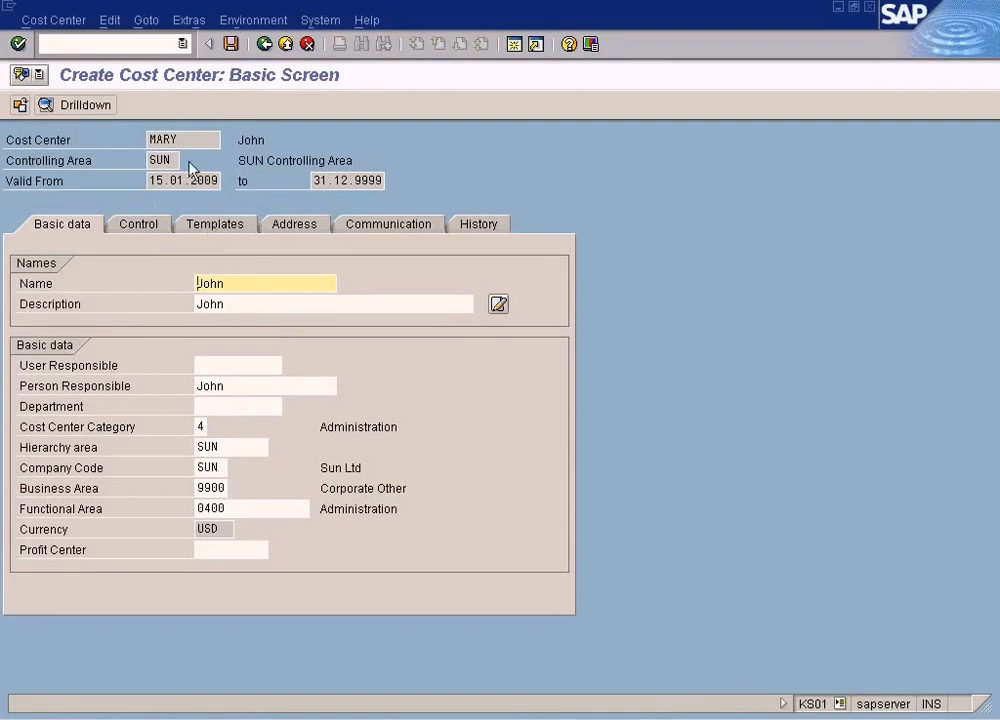
# Step: Replace the name, description and person responsible with the third cost center's name and save it without a profit center
pyautogui.moveTo(180, 140); pyautogui.dragTo(98, 133)
pyautogui.moveTo(241, 283); pyautogui.dragTo(150, 297)
pyautogui.hotkey('ctrl', 'v')
pyautogui.hotkey('ctrl', 'v')
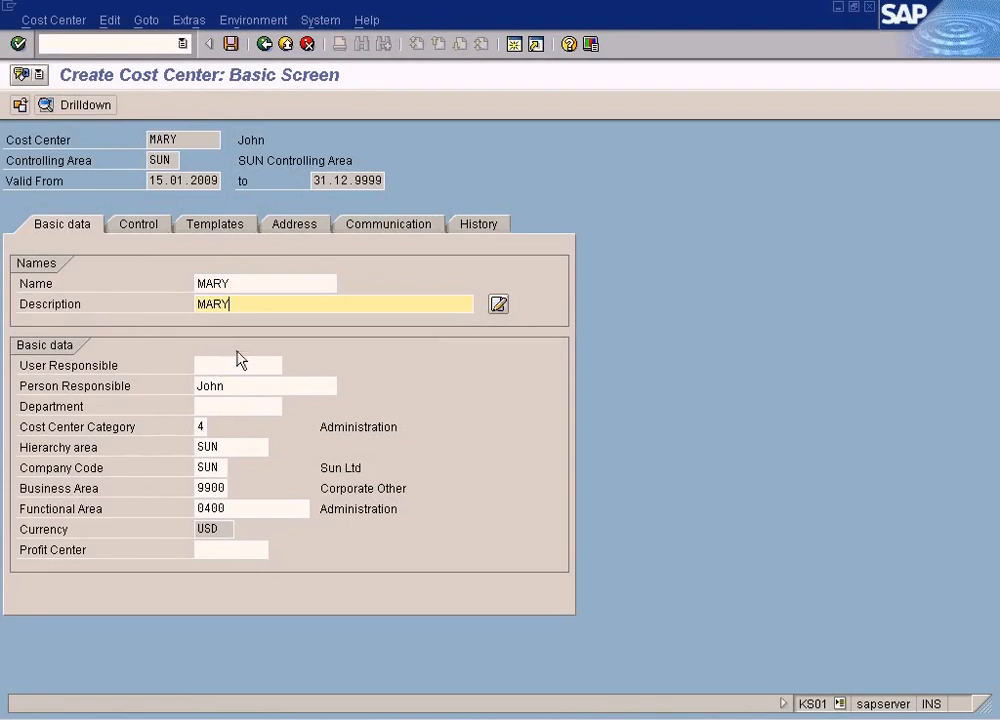
pyautogui.moveTo(230, 386); pyautogui.dragTo(147, 384)
pyautogui.hotkey('ctrl', 'v')
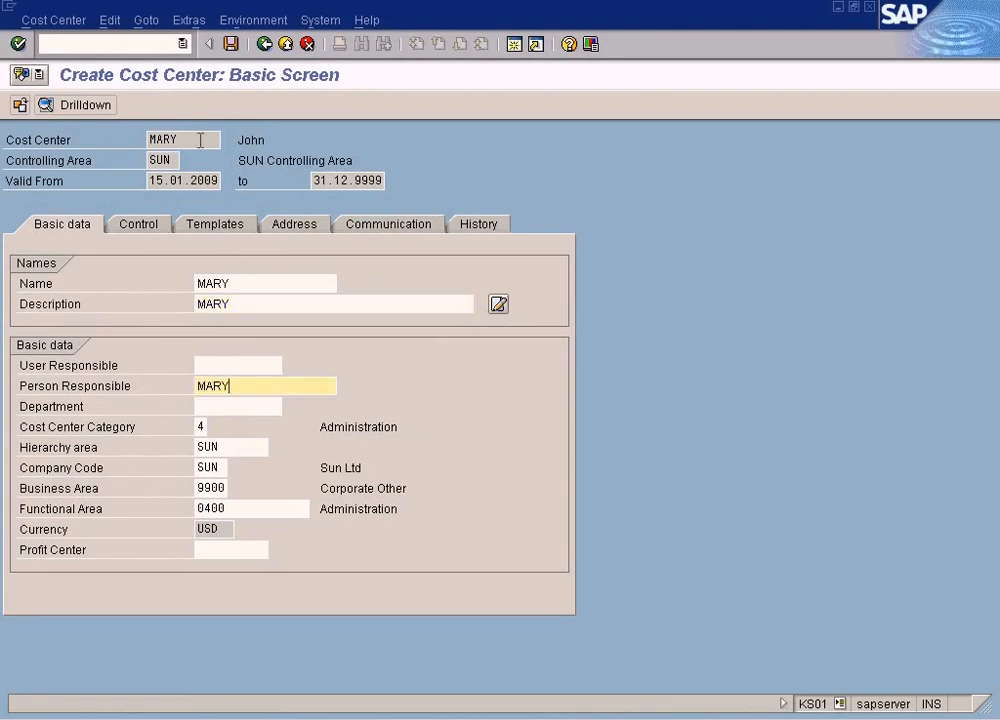
pyautogui.click(231, 43)
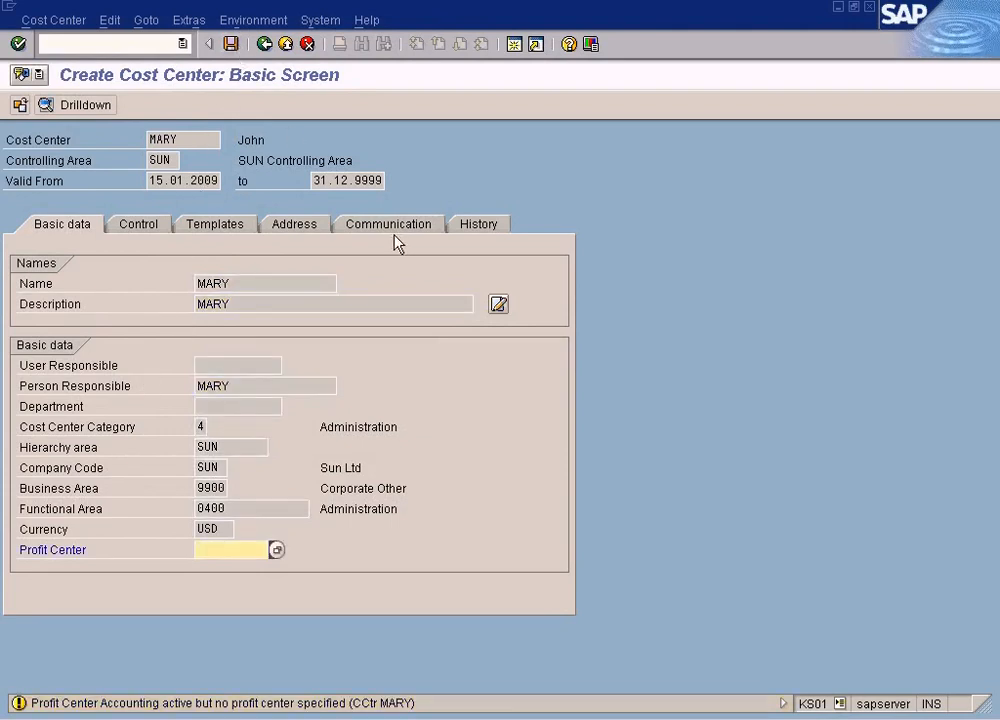
pyautogui.press('Return')
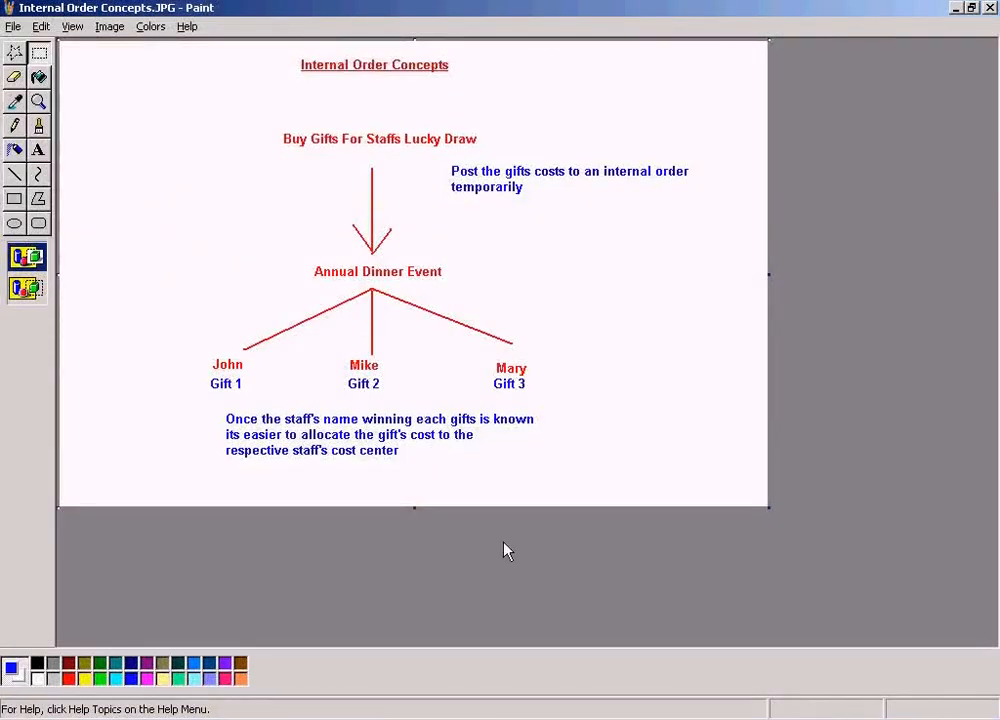
# Step: Switch to the SAP Easy Access session and open individual processing of settlement for internal orders under period-end closing
pyautogui.click(367, 710)
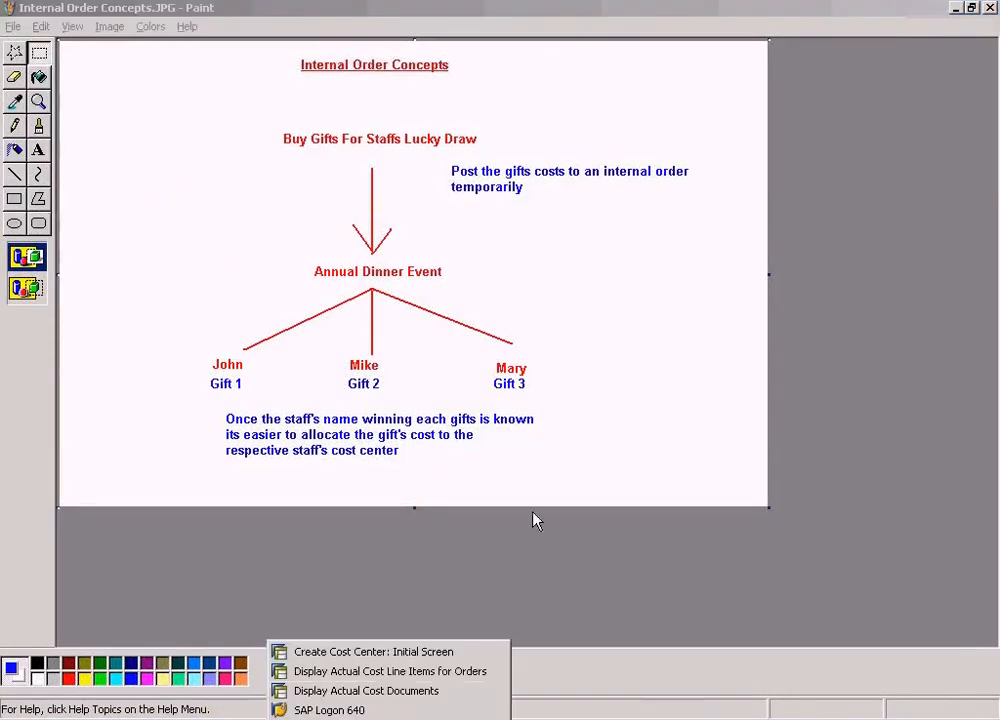
pyautogui.click(368, 678)
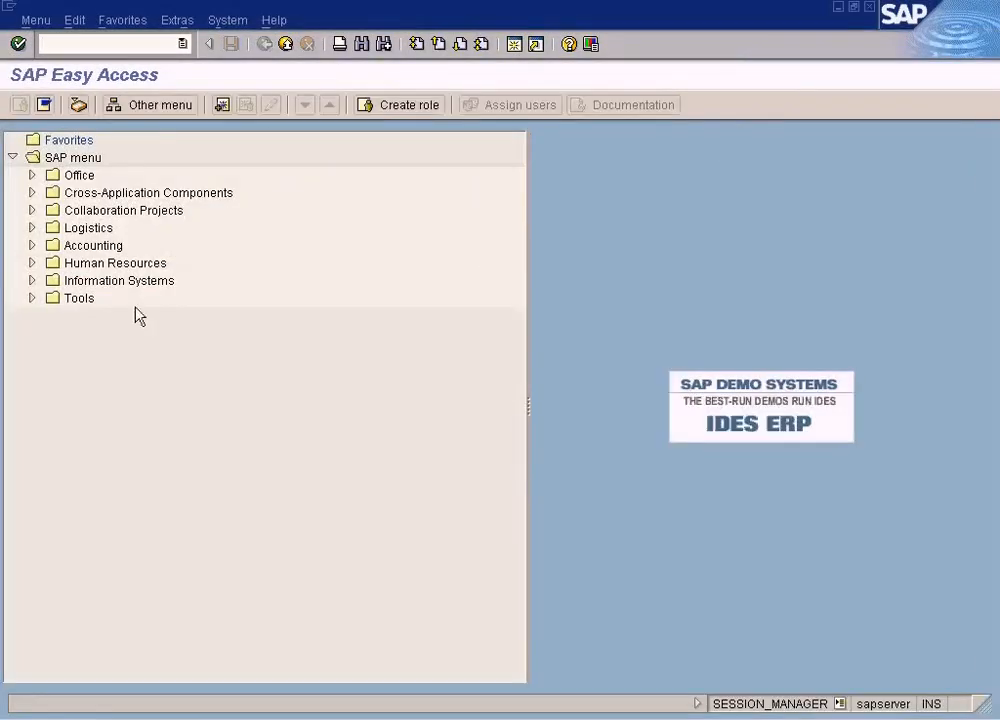
pyautogui.click(31, 245)
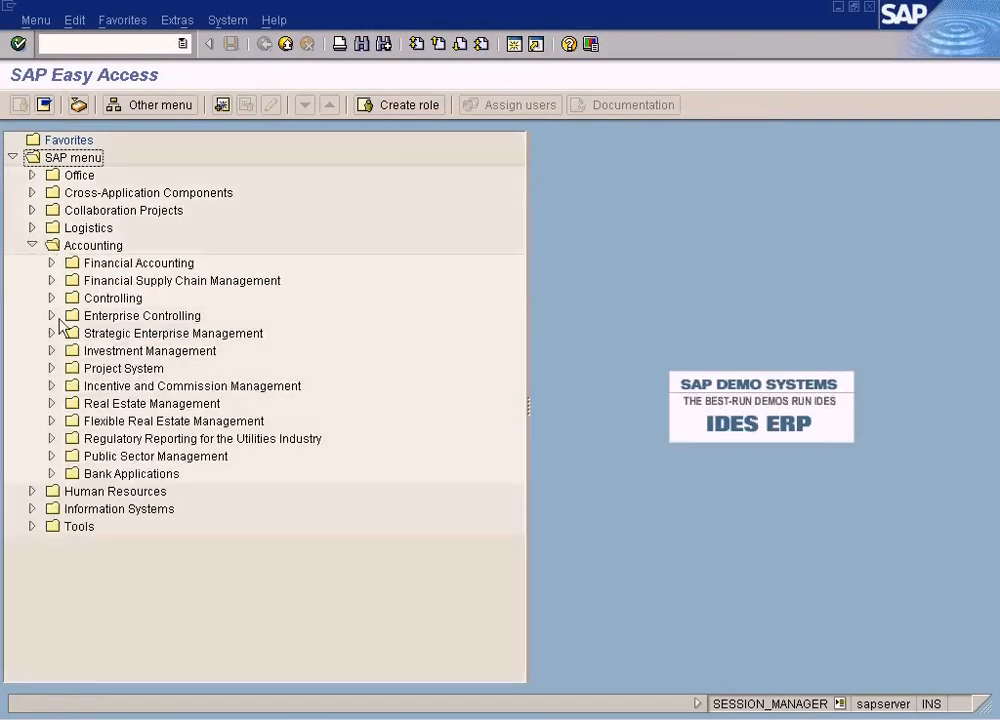
pyautogui.click(51, 298)
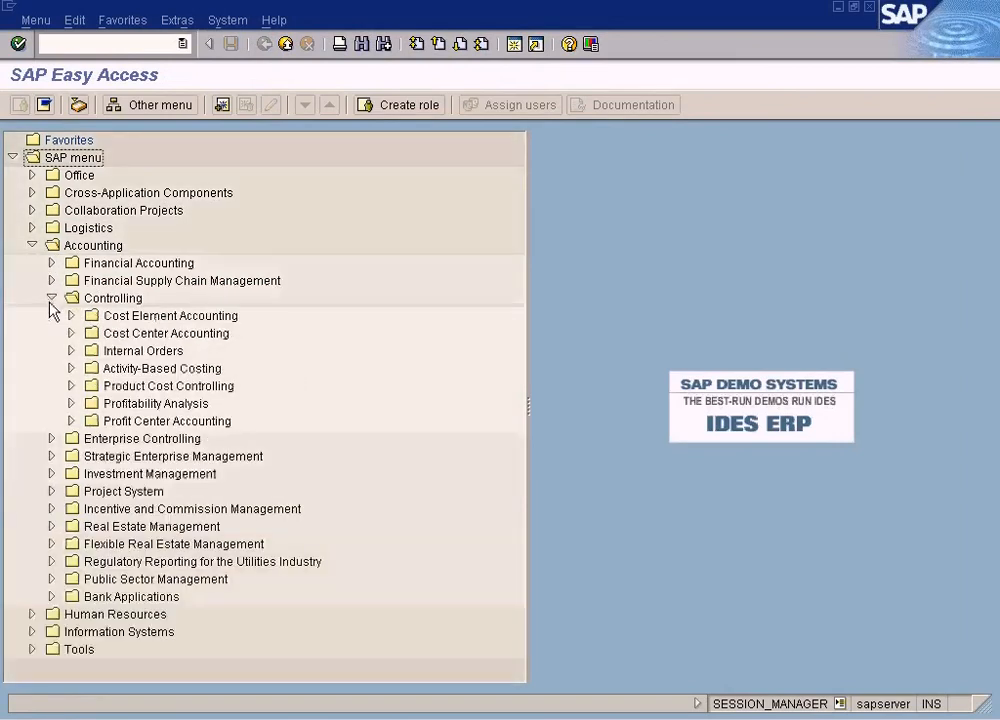
pyautogui.click(70, 351)
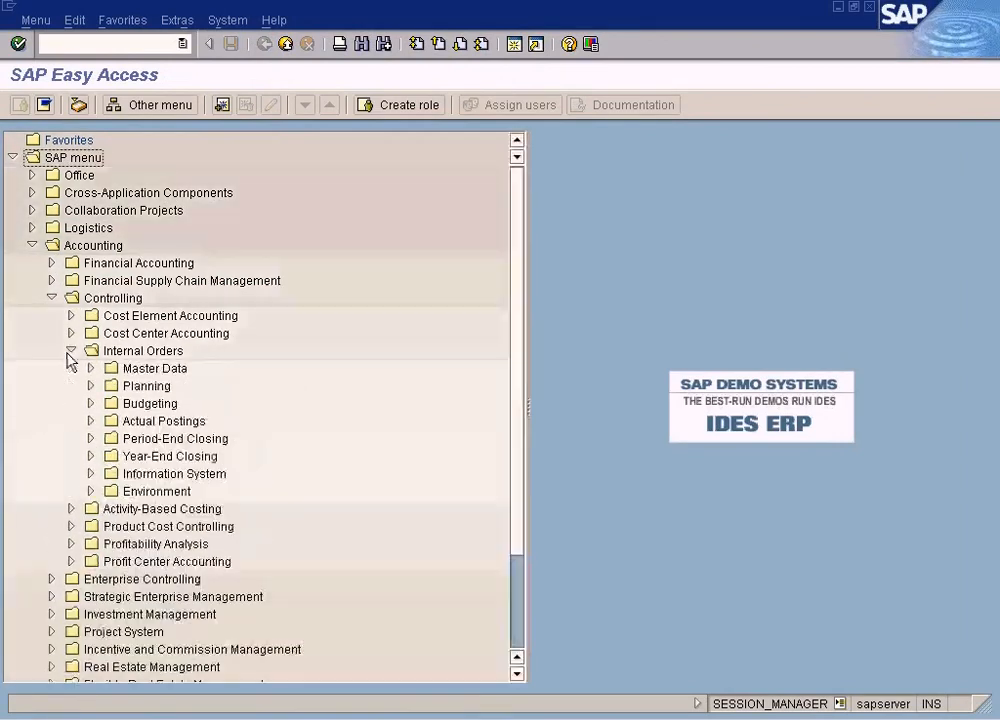
pyautogui.click(90, 439)
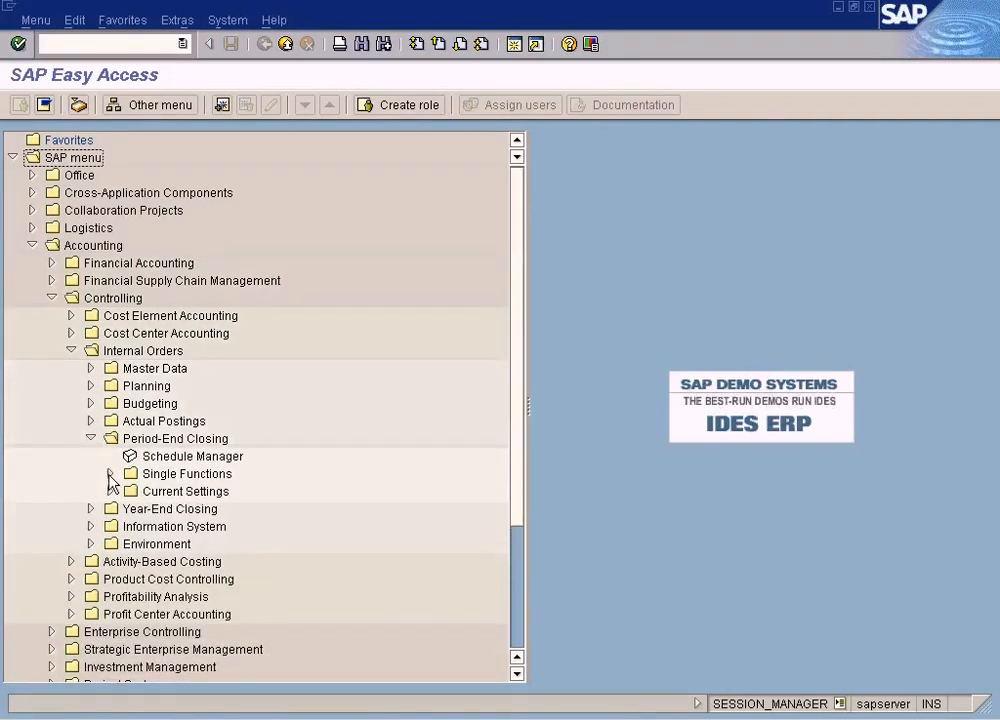
pyautogui.click(110, 474)
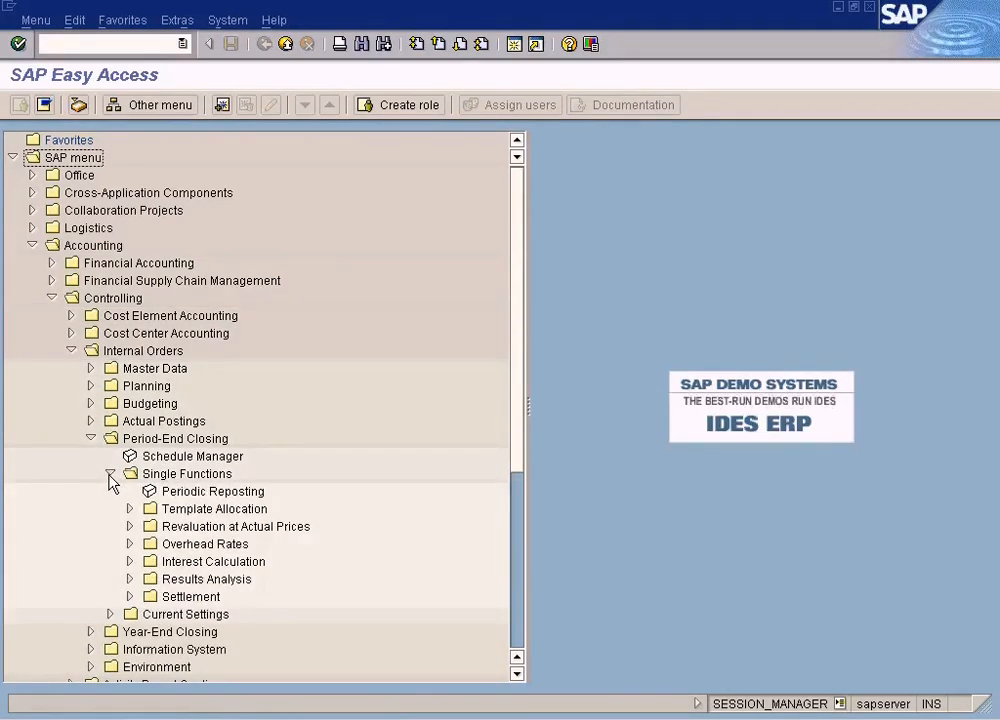
pyautogui.click(130, 596)
pyautogui.click(221, 615)
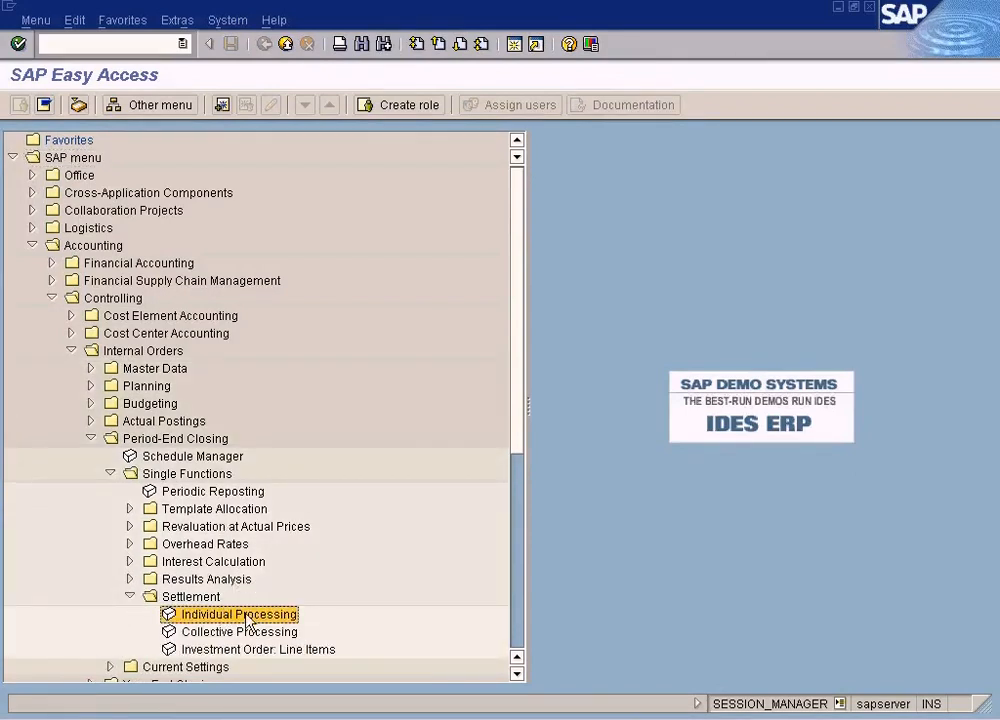
pyautogui.doubleClick(247, 616)
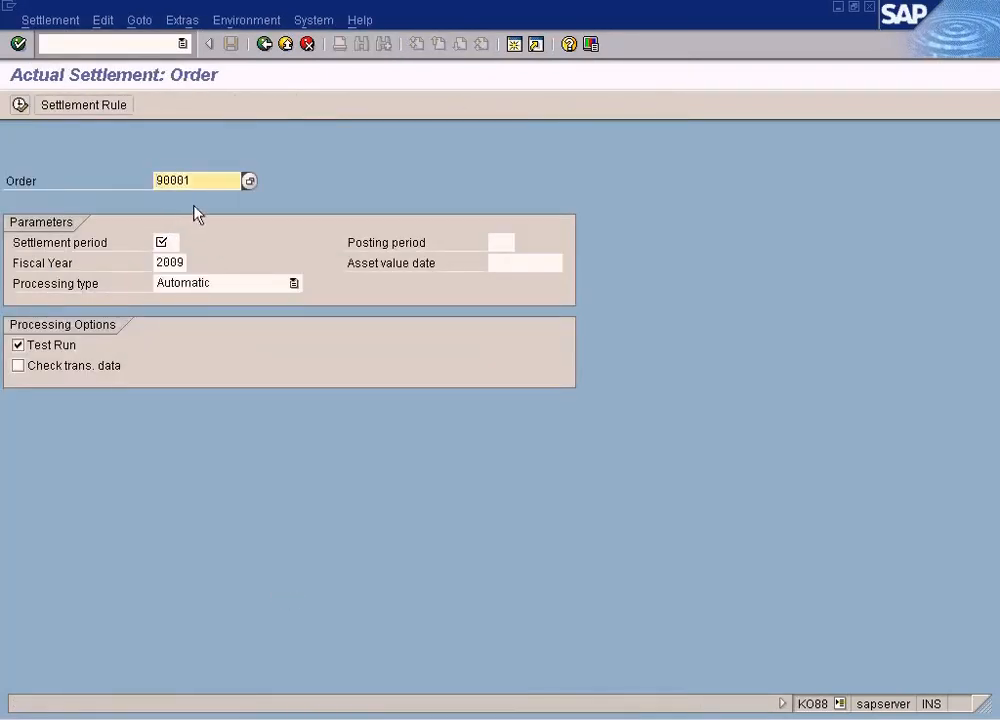
# Step: Test-run the Lucky Draw Gifts order's settlement for period 1 and consult the help text for the error message
pyautogui.click(178, 242)
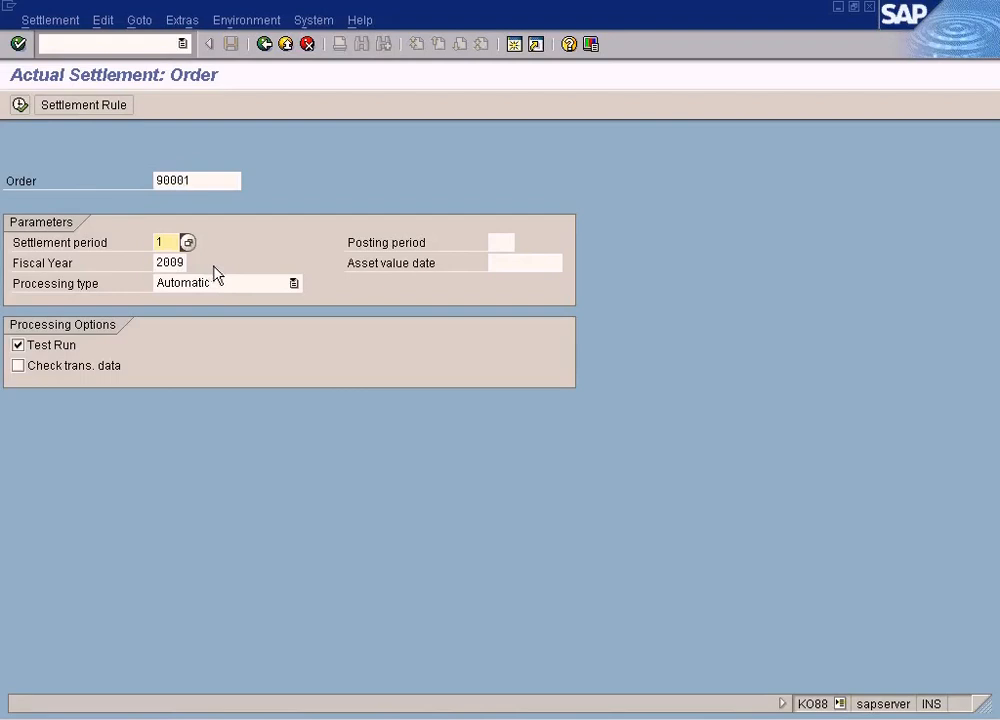
pyautogui.click(20, 105)
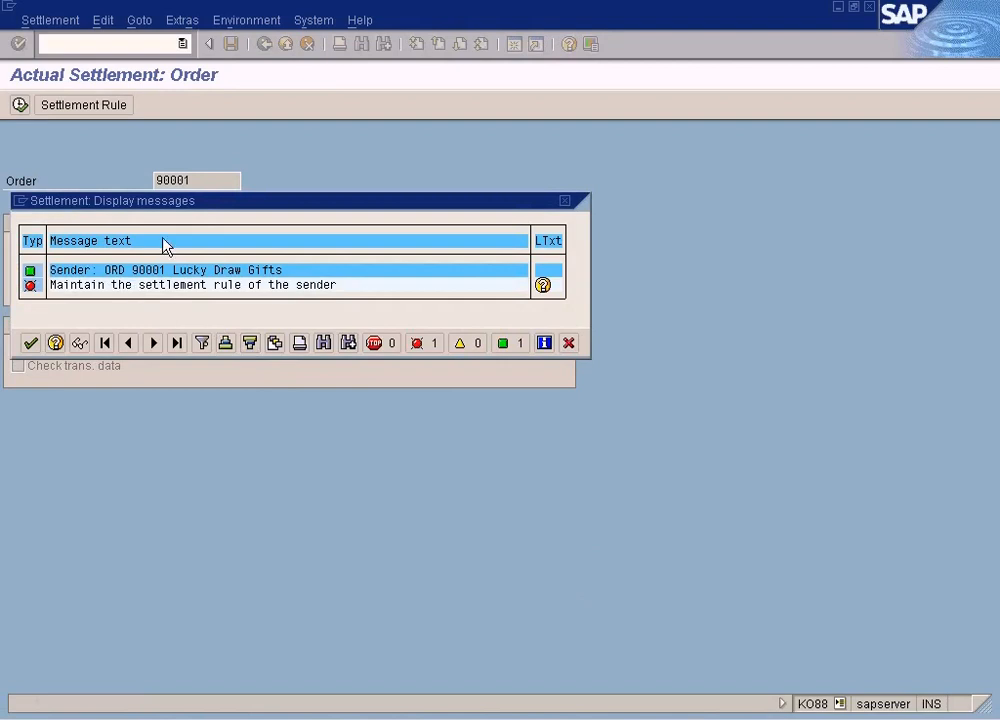
pyautogui.moveTo(190, 205); pyautogui.dragTo(438, 313)
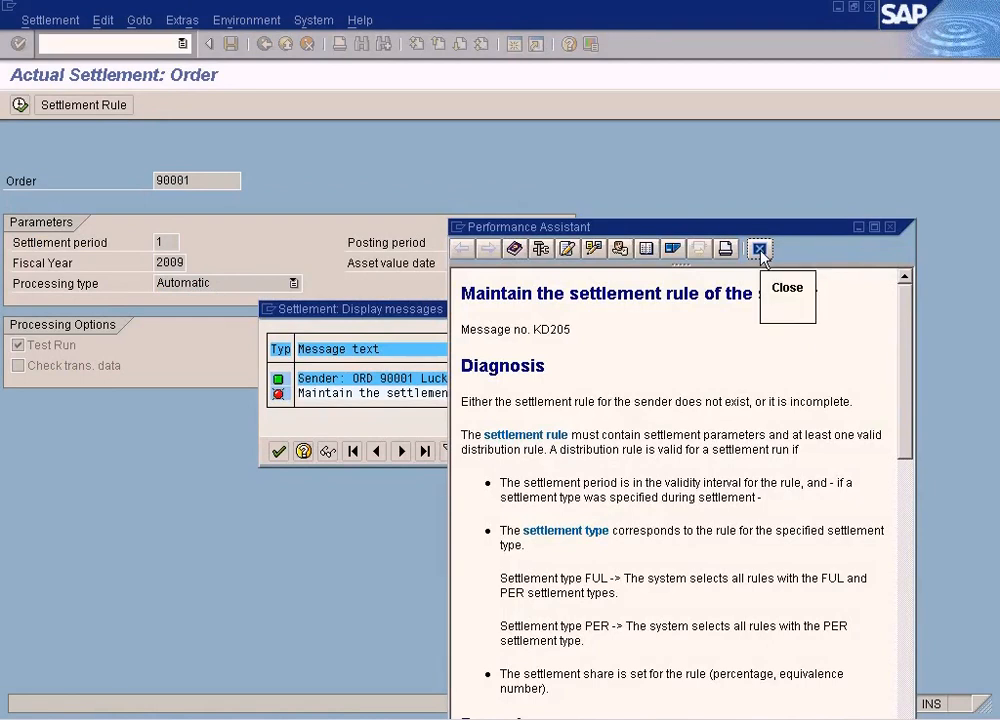
pyautogui.click(760, 255)
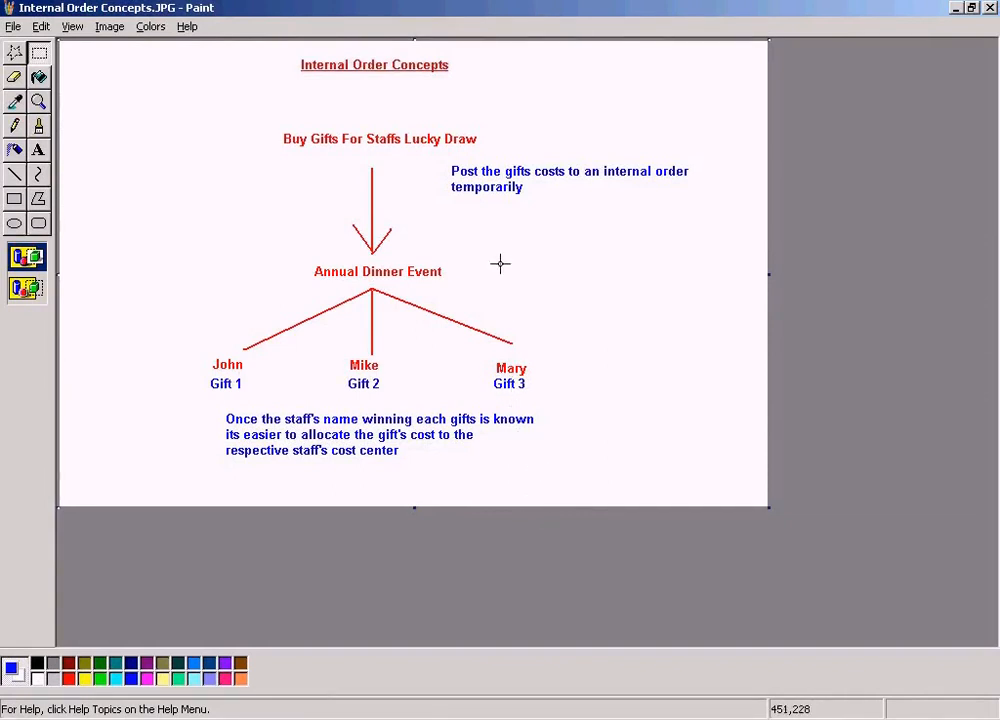
pyautogui.click(14, 174)
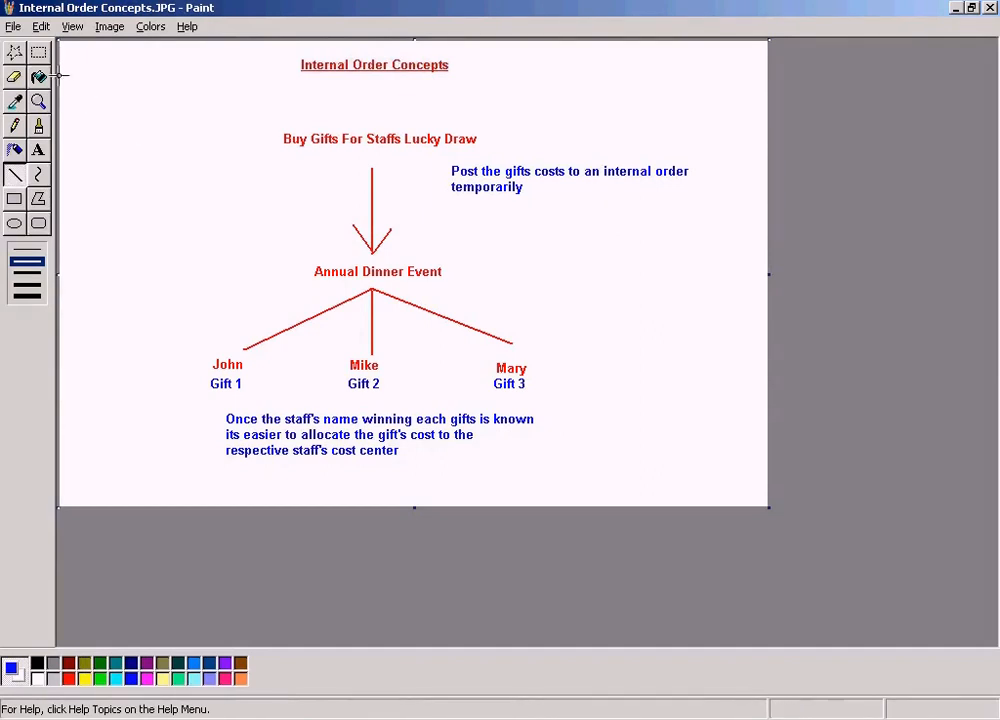
pyautogui.click(39, 51)
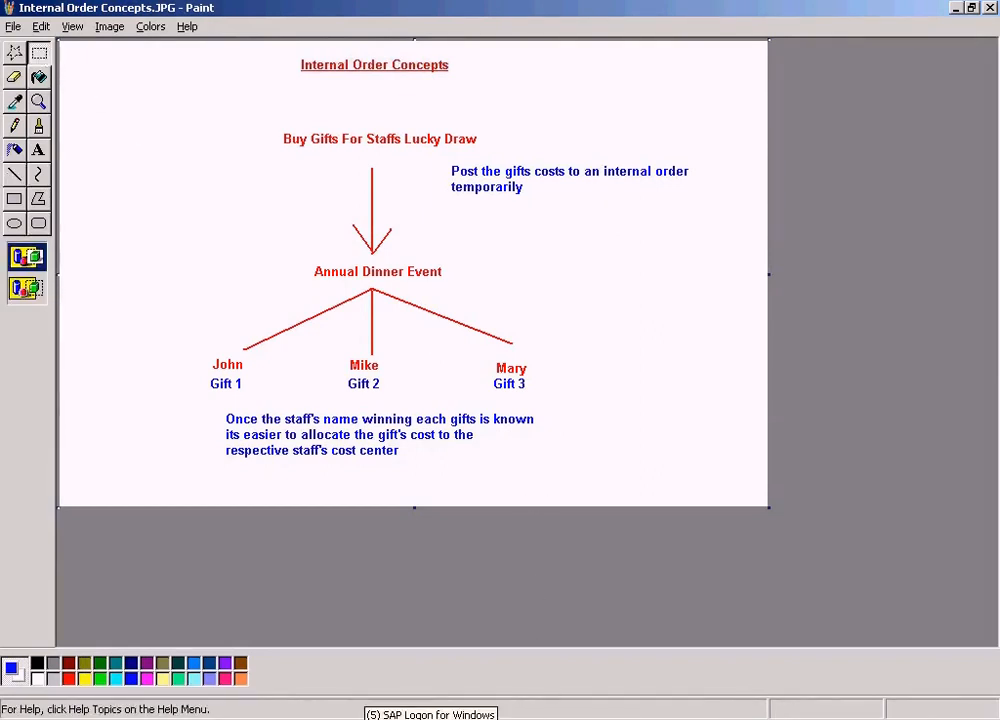
# Step: Switch back to the SAP settlement session, dismiss the messages and check the order's settlement rule overview
pyautogui.click(408, 718)
pyautogui.click(386, 632)
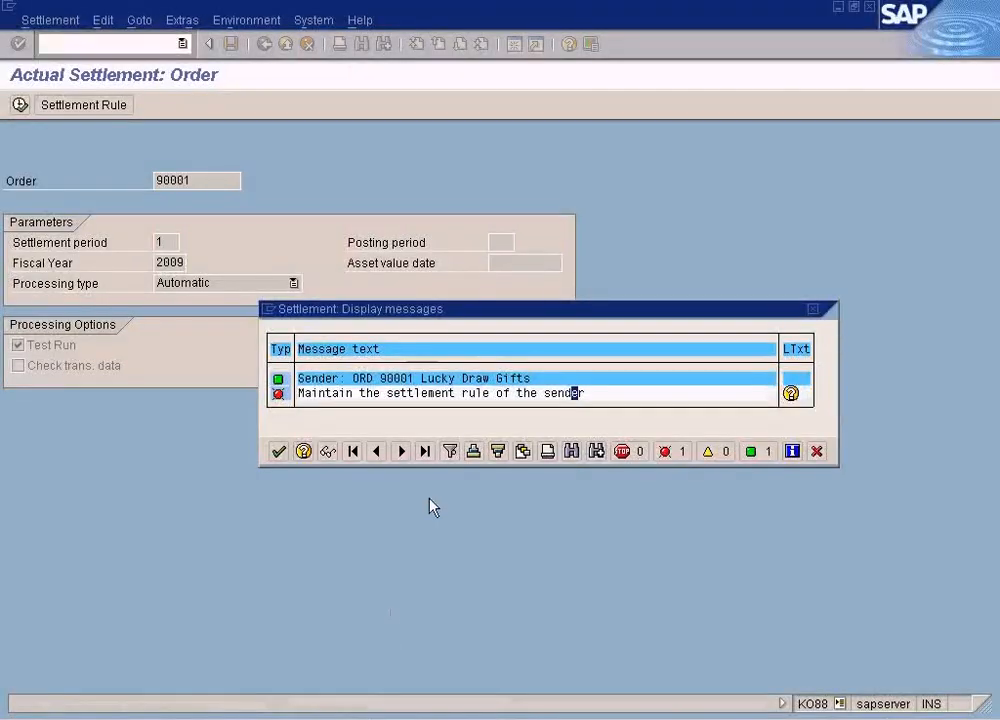
pyautogui.click(817, 452)
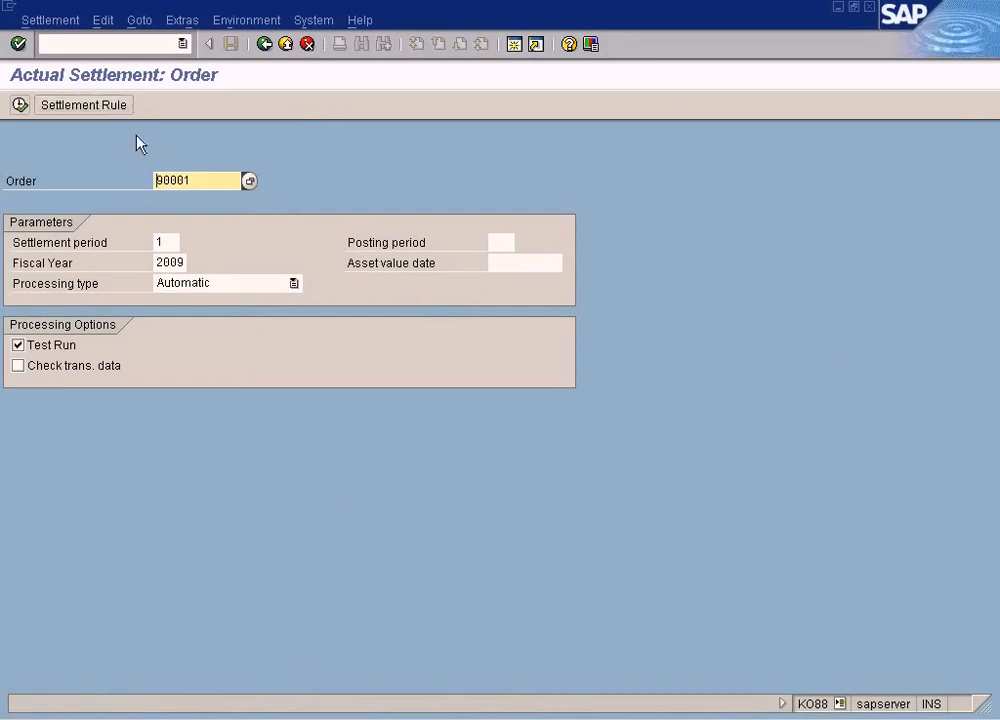
pyautogui.click(85, 111)
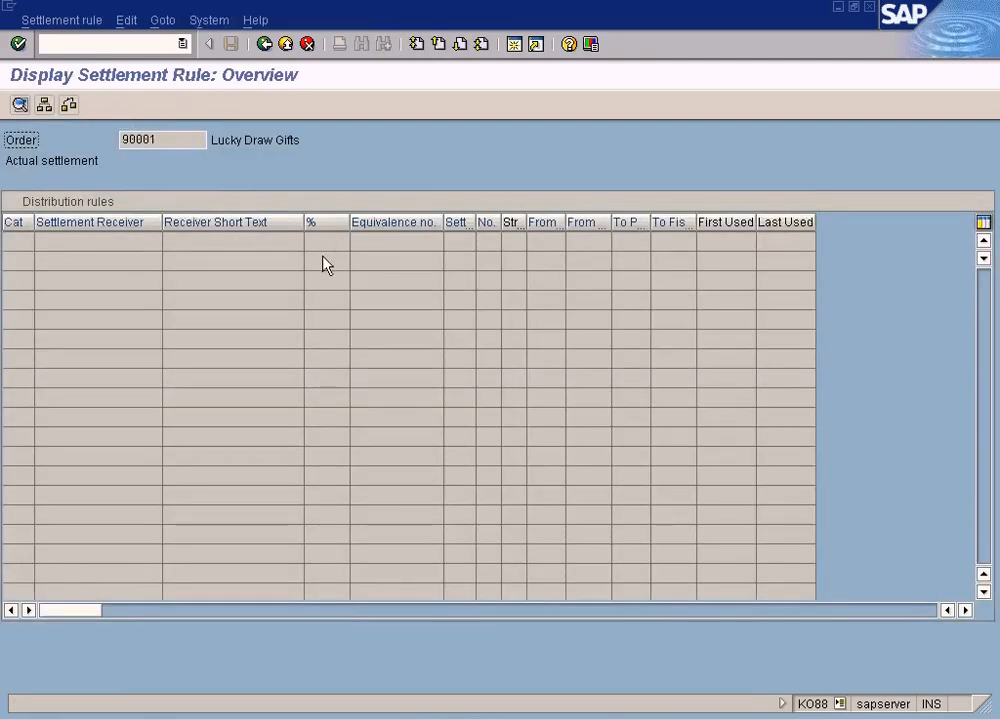
pyautogui.click(264, 44)
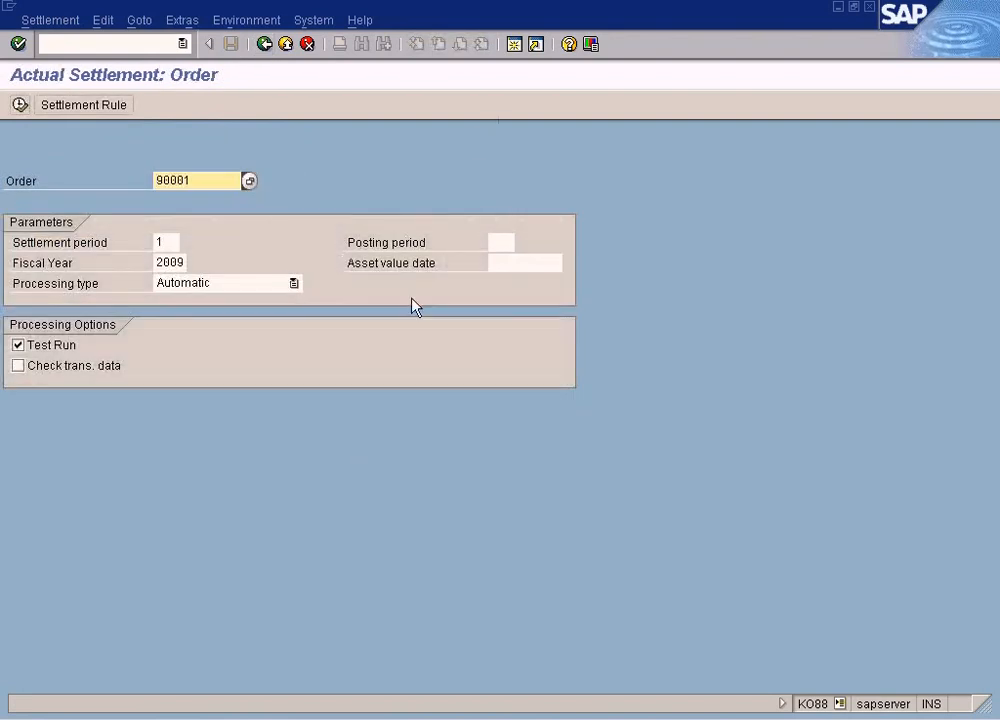
# Step: Switch to the cost center creation session and leave the transaction with /n
pyautogui.click(353, 716)
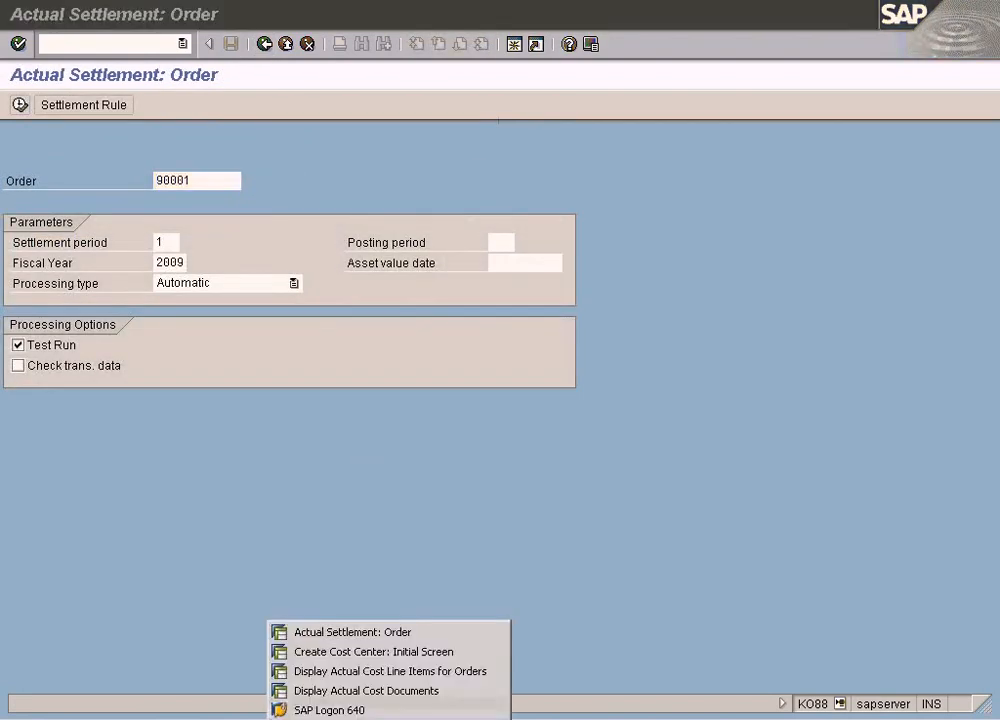
pyautogui.click(370, 652)
pyautogui.click(153, 45)
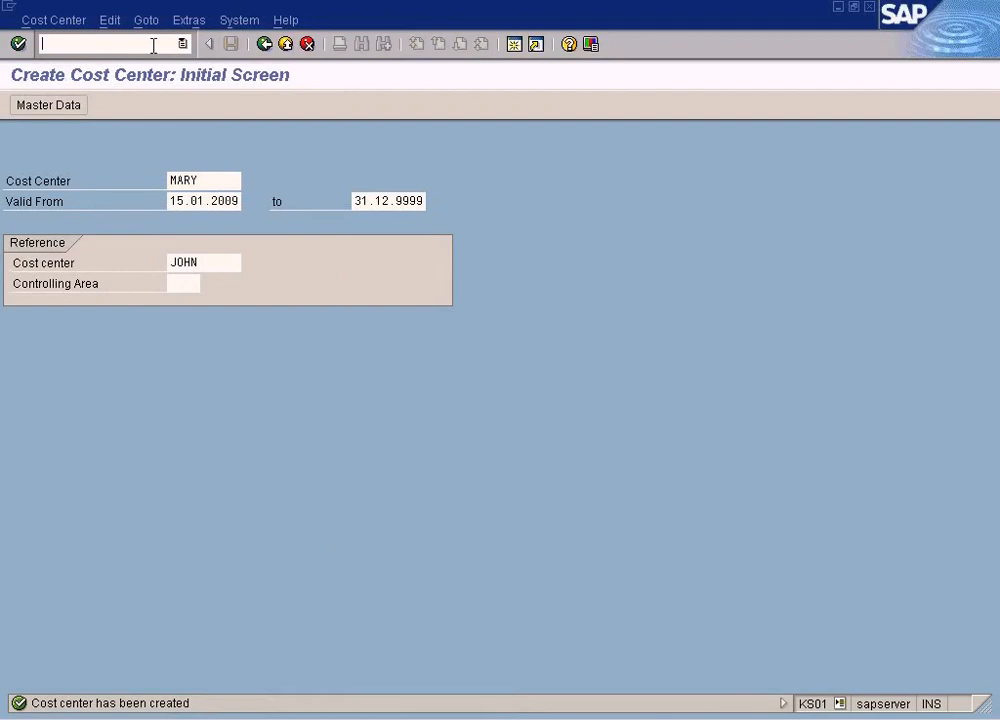
pyautogui.write('/n')
pyautogui.press('Return')
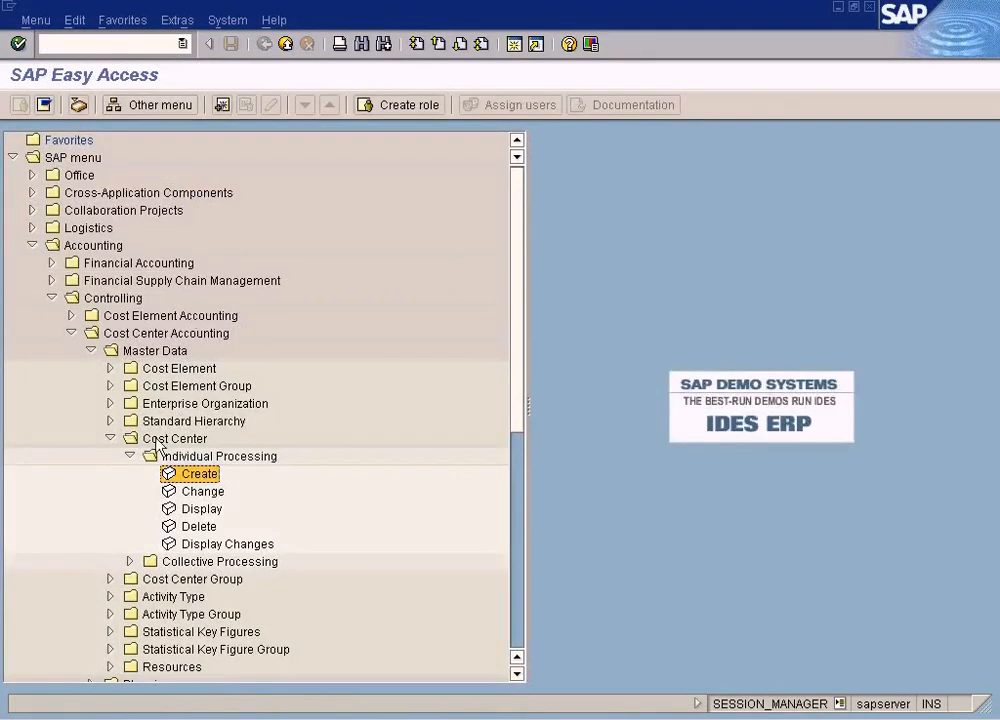
# Step: Open the Lucky Draw Gifts internal order for changing and go to its settlement rule
pyautogui.click(110, 440)
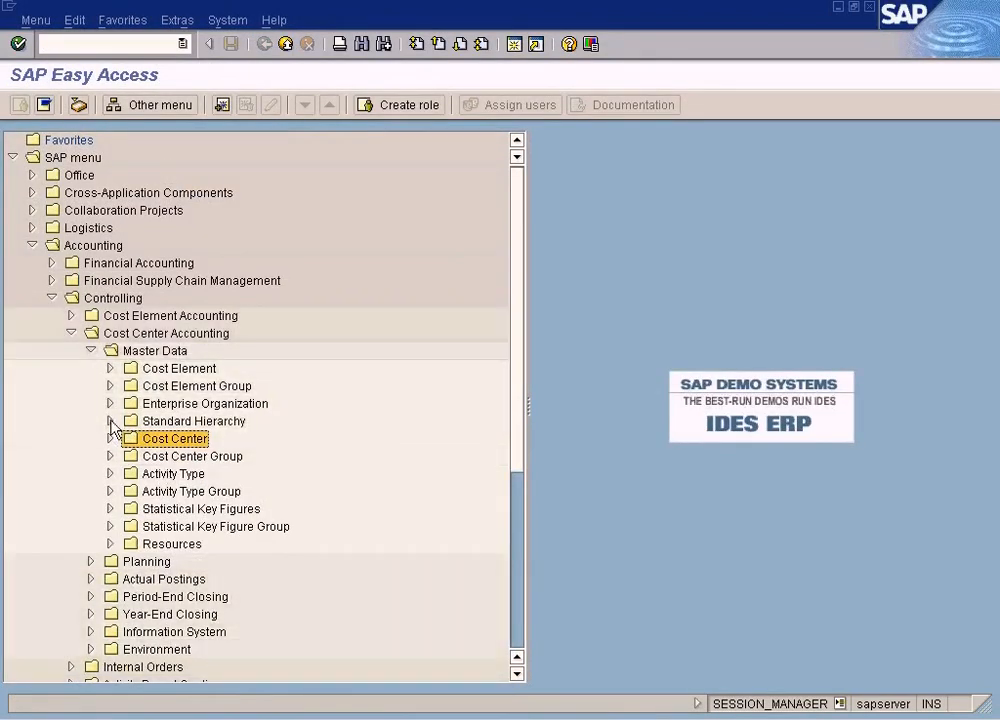
pyautogui.click(71, 333)
pyautogui.click(91, 368)
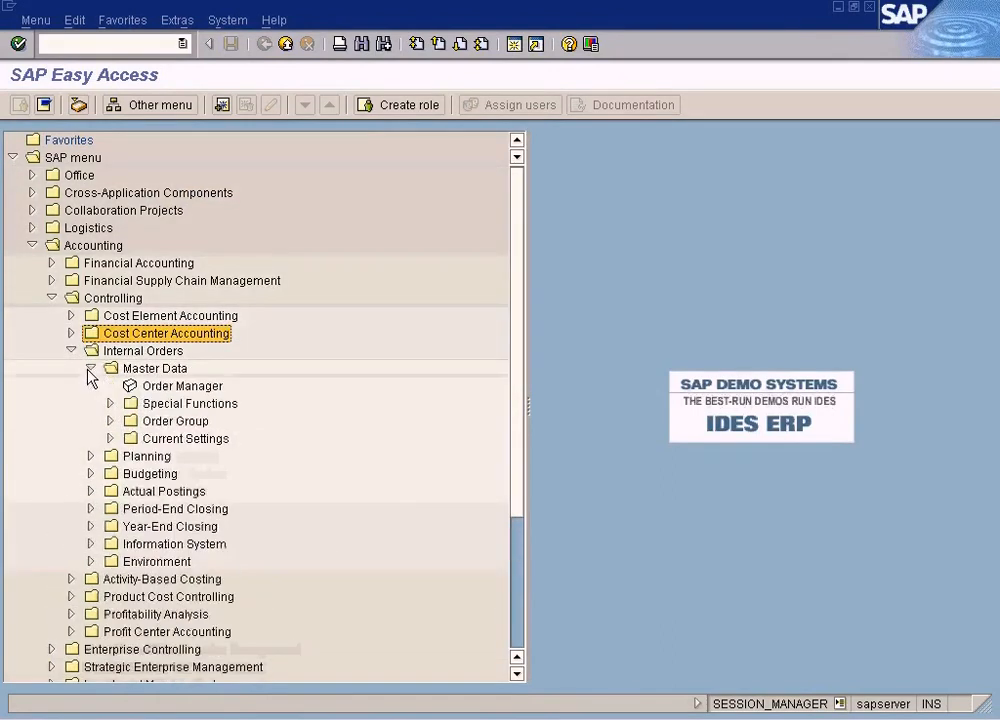
pyautogui.click(110, 404)
pyautogui.click(129, 421)
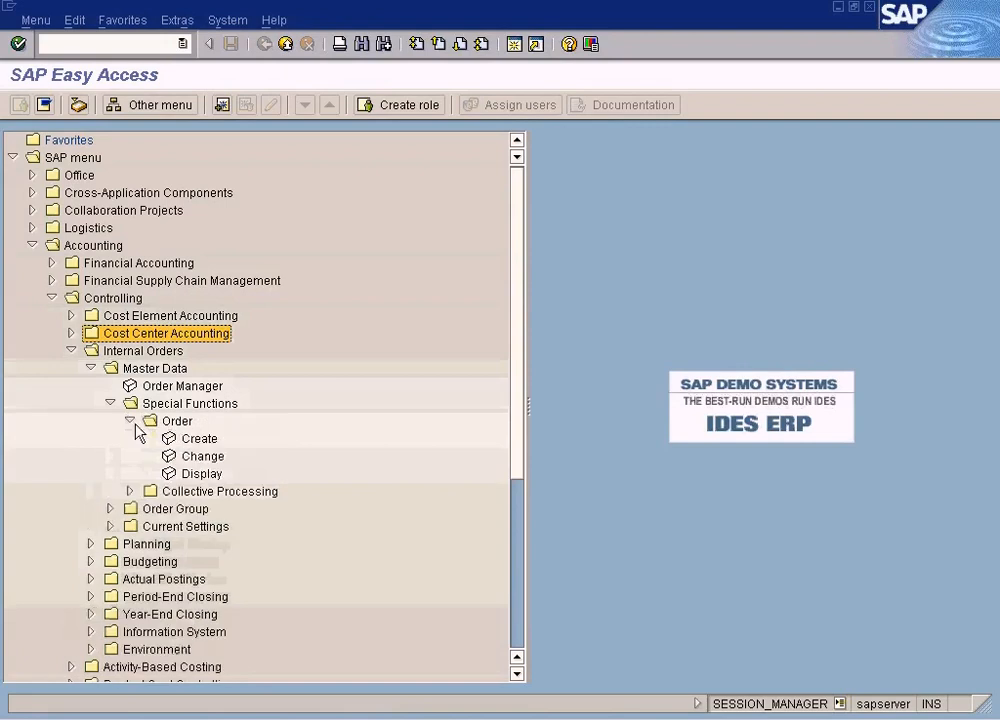
pyautogui.doubleClick(199, 458)
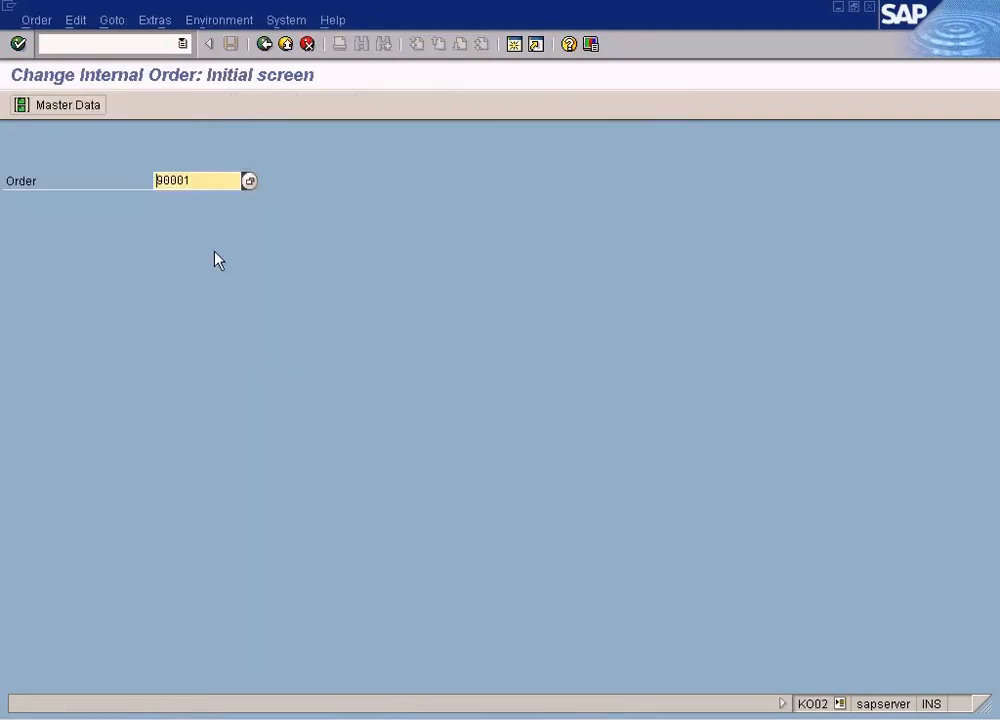
pyautogui.press('Return')
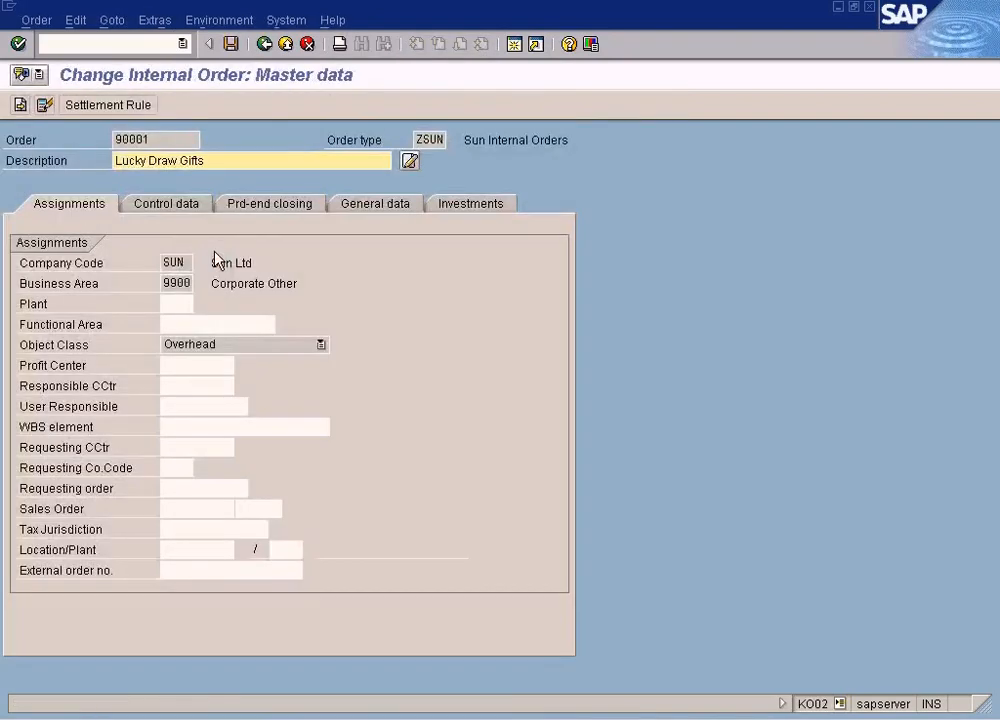
pyautogui.click(108, 106)
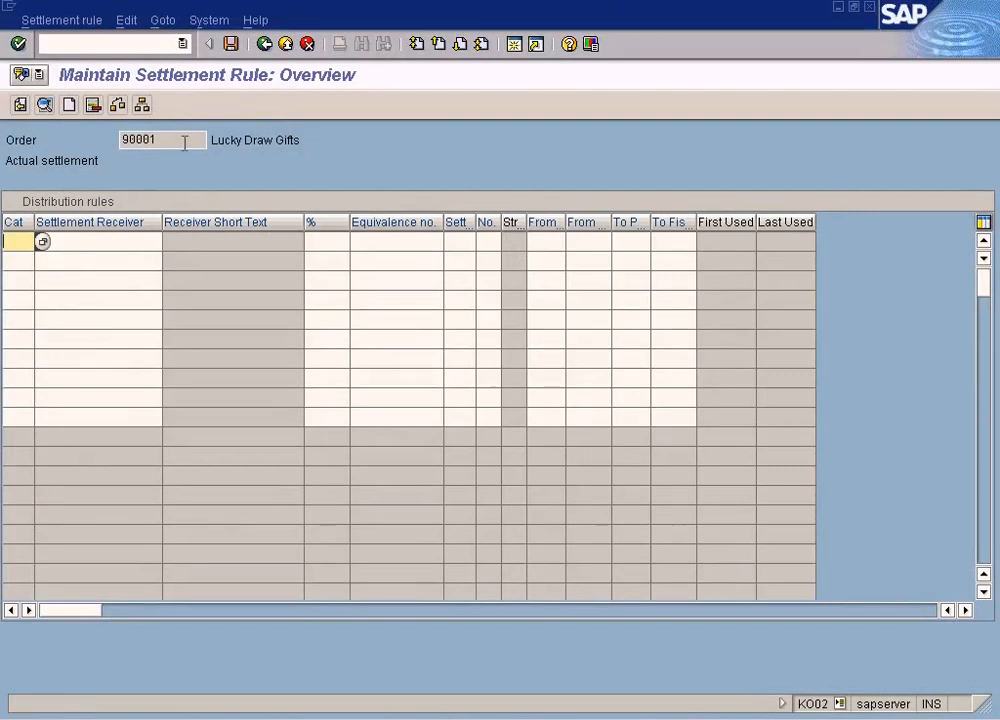
pyautogui.moveTo(177, 141); pyautogui.dragTo(74, 168)
pyautogui.click(24, 242)
pyautogui.click(64, 241)
pyautogui.hotkey('alt', 'Tab')
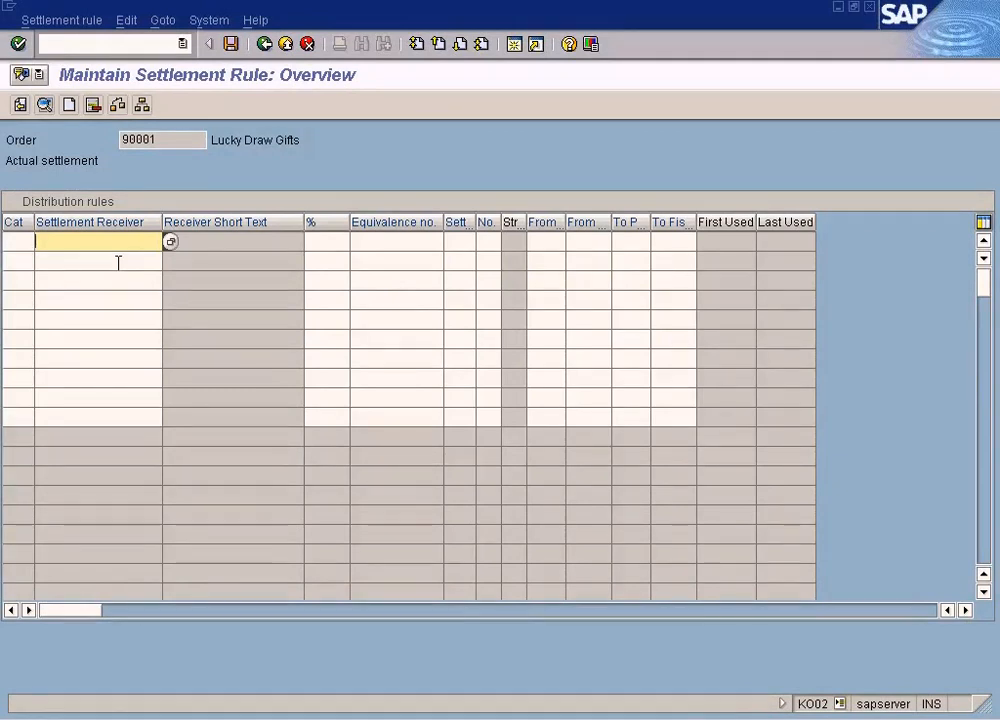
# Step: Set the account assignment category of the first distribution rule to CTR (Cost center), checking the receivers in the Paint diagram
pyautogui.click(19, 240)
pyautogui.click(42, 242)
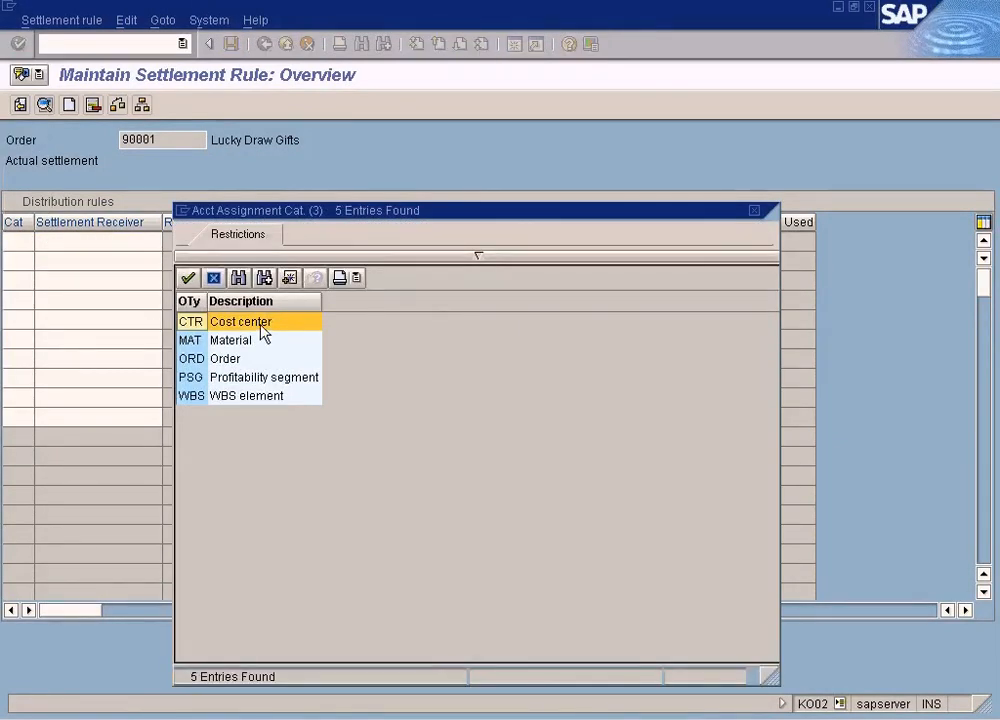
pyautogui.doubleClick(263, 330)
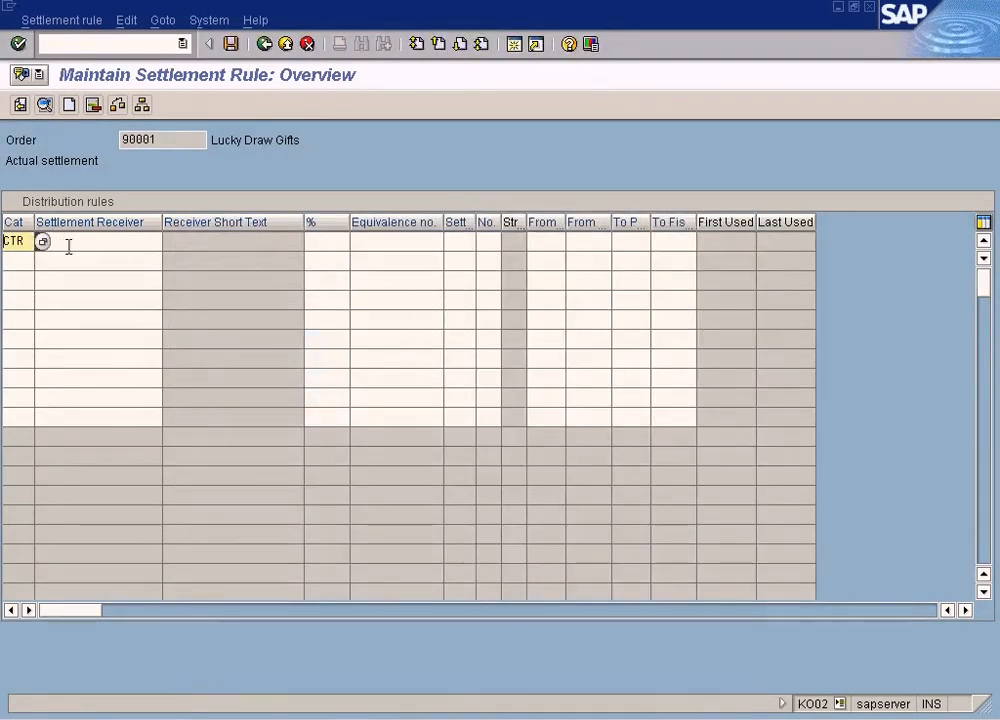
pyautogui.hotkey('alt', 'Tab')
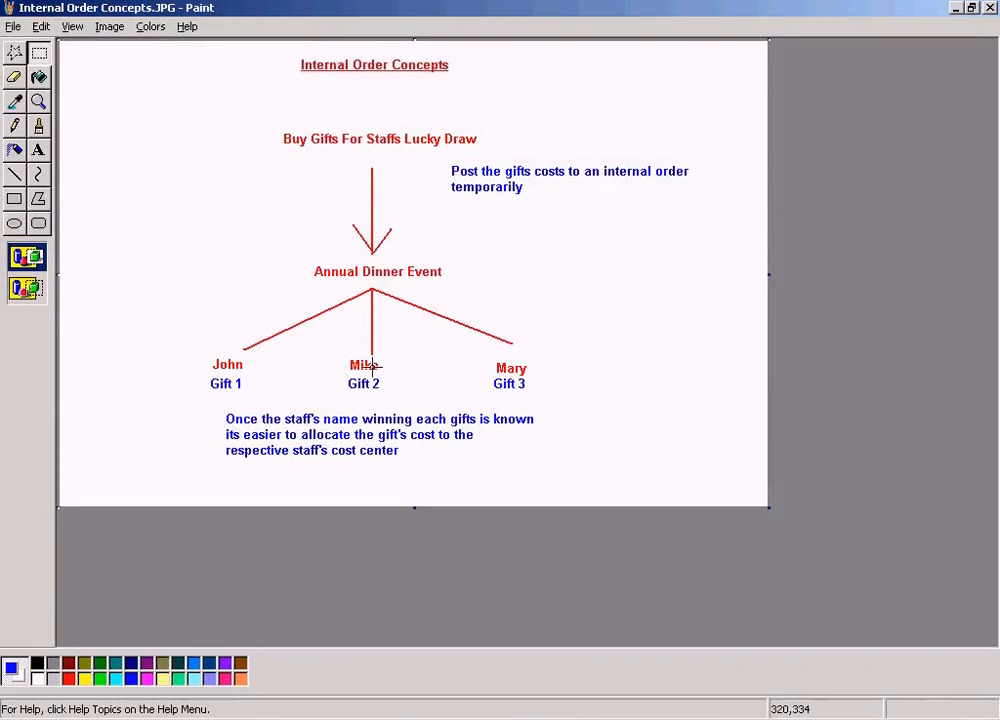
pyautogui.hotkey('alt', 'Tab')
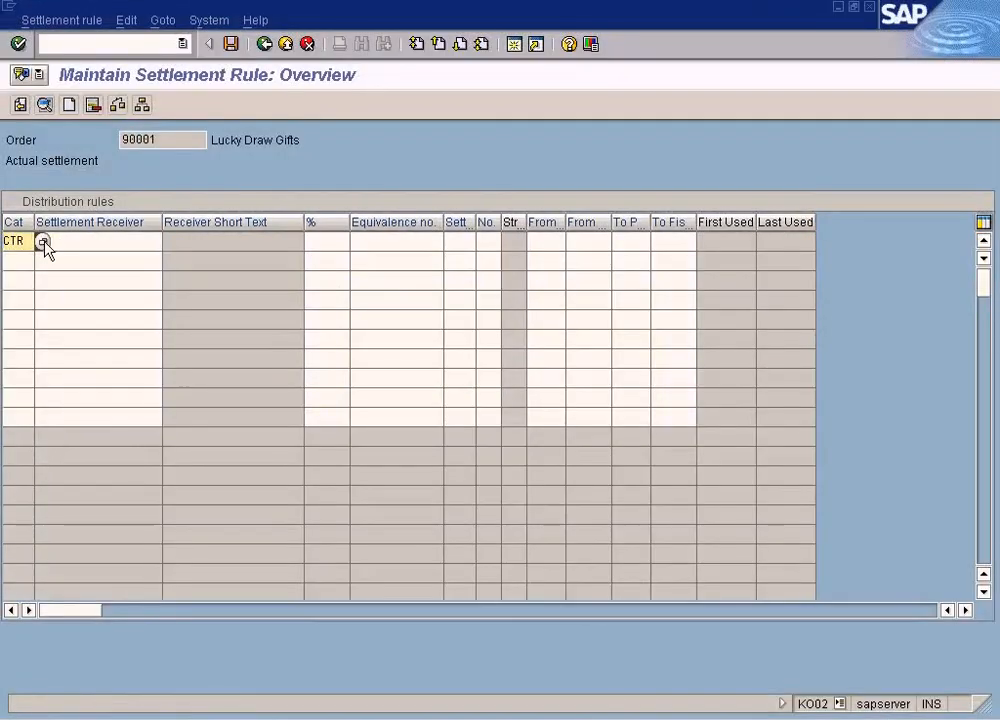
pyautogui.click(40, 241)
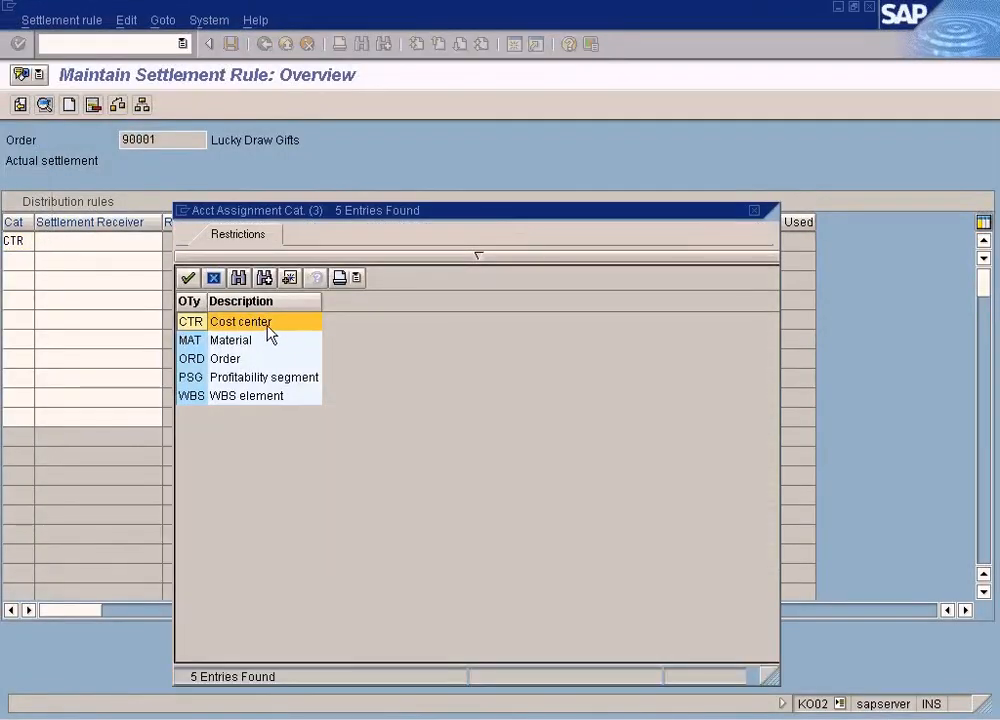
pyautogui.doubleClick(258, 316)
# Step: Set the settlement receiver of the first CTR distribution rule to the Gift 1 winner's cost center from the company code SUN list
pyautogui.click(140, 241)
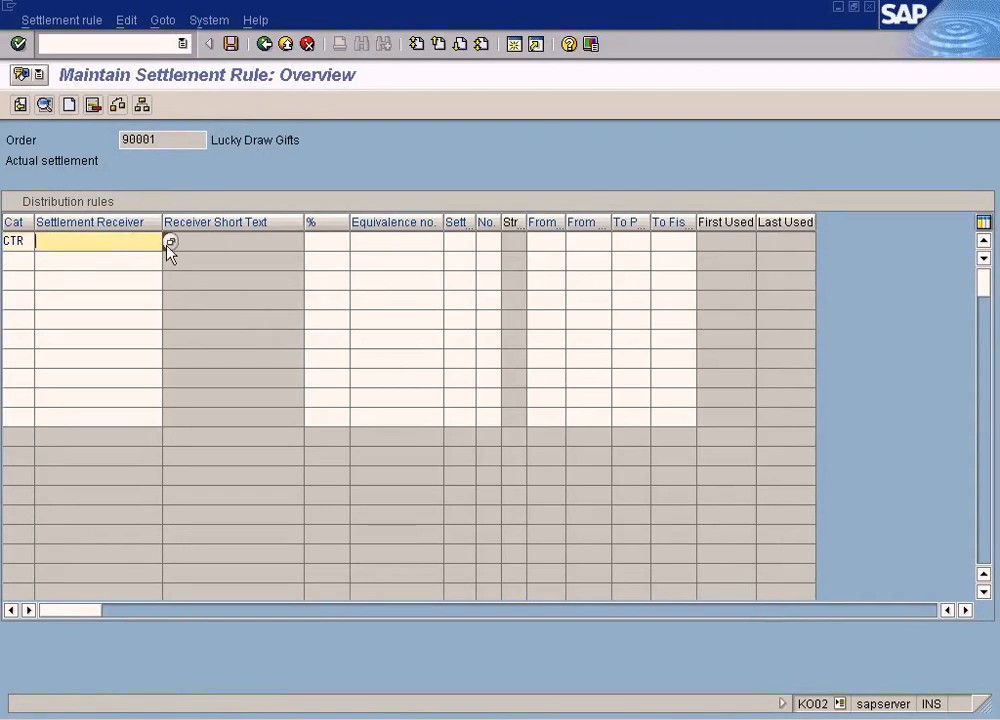
pyautogui.press('F4')
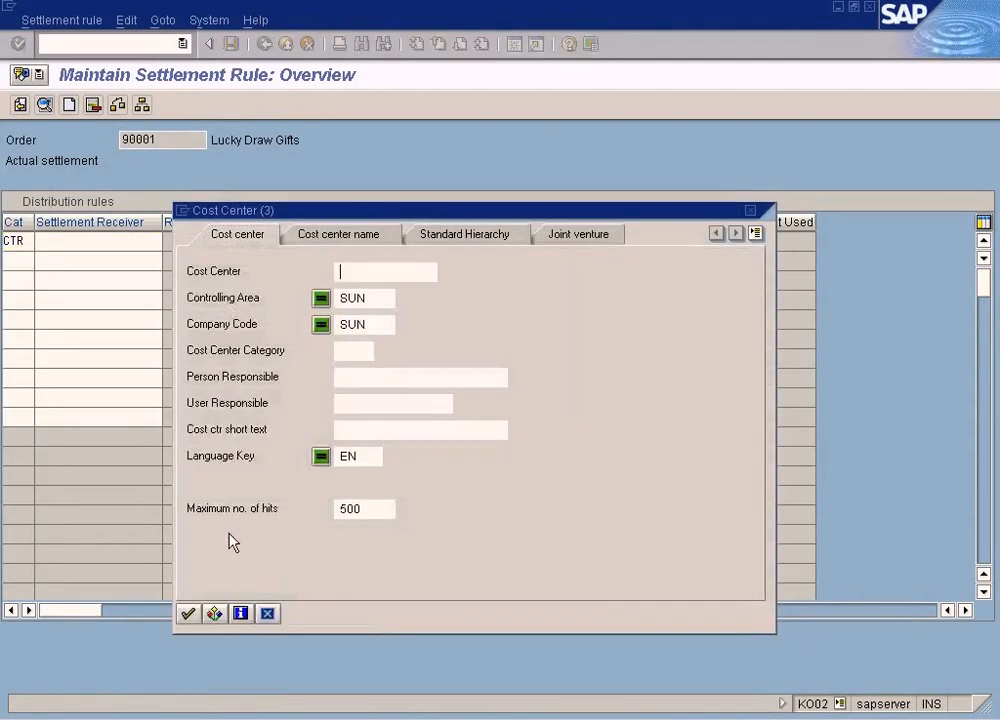
pyautogui.click(187, 612)
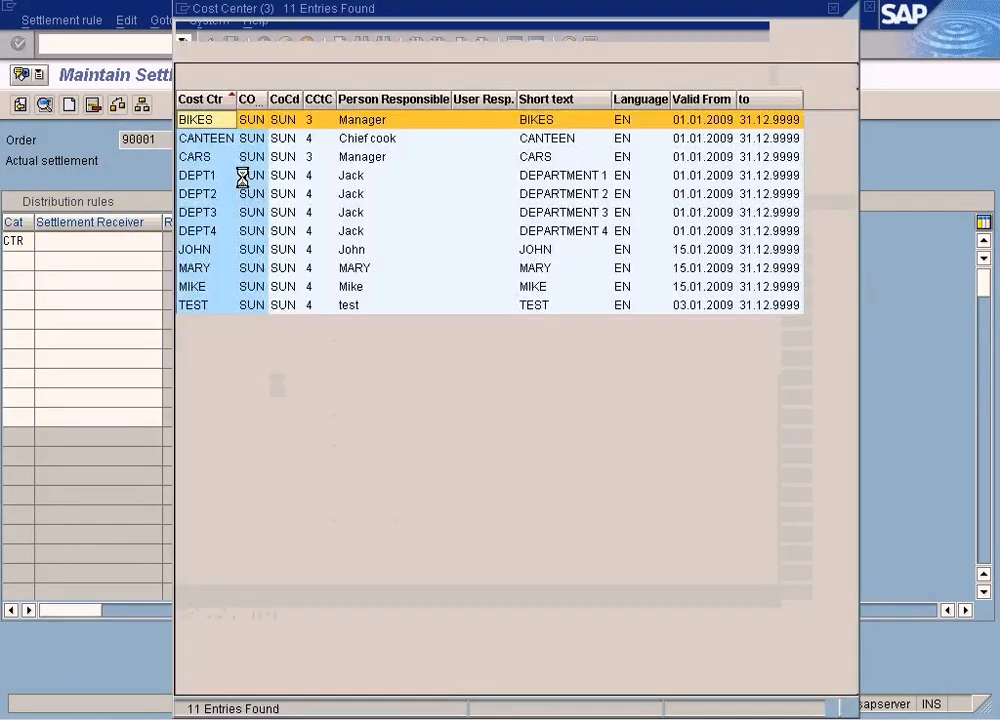
pyautogui.doubleClick(210, 250)
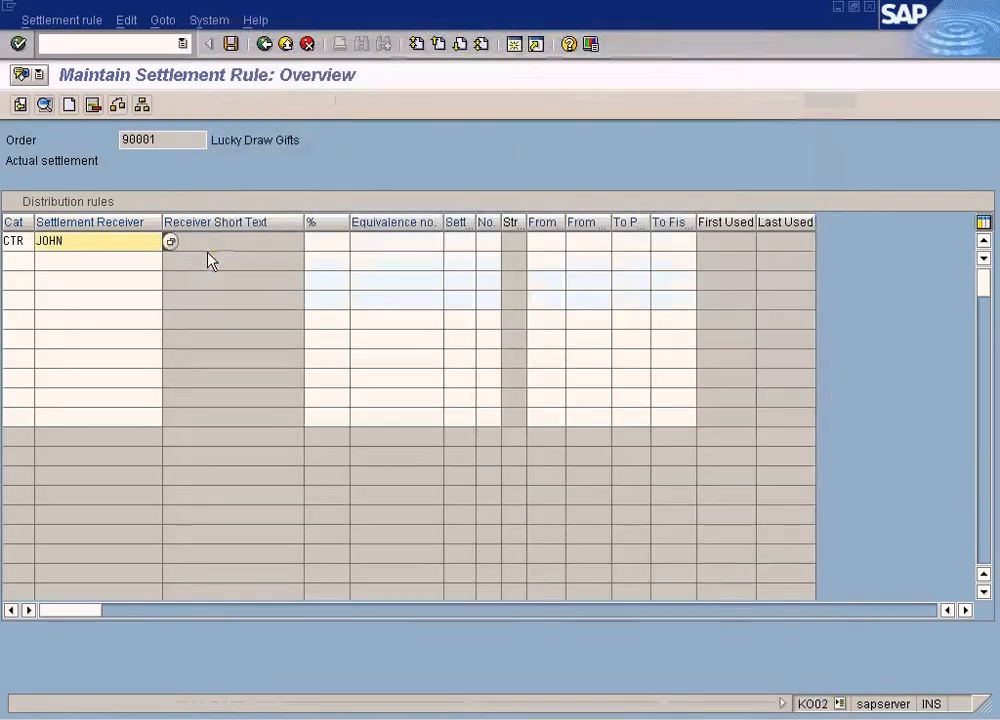
pyautogui.click(327, 243)
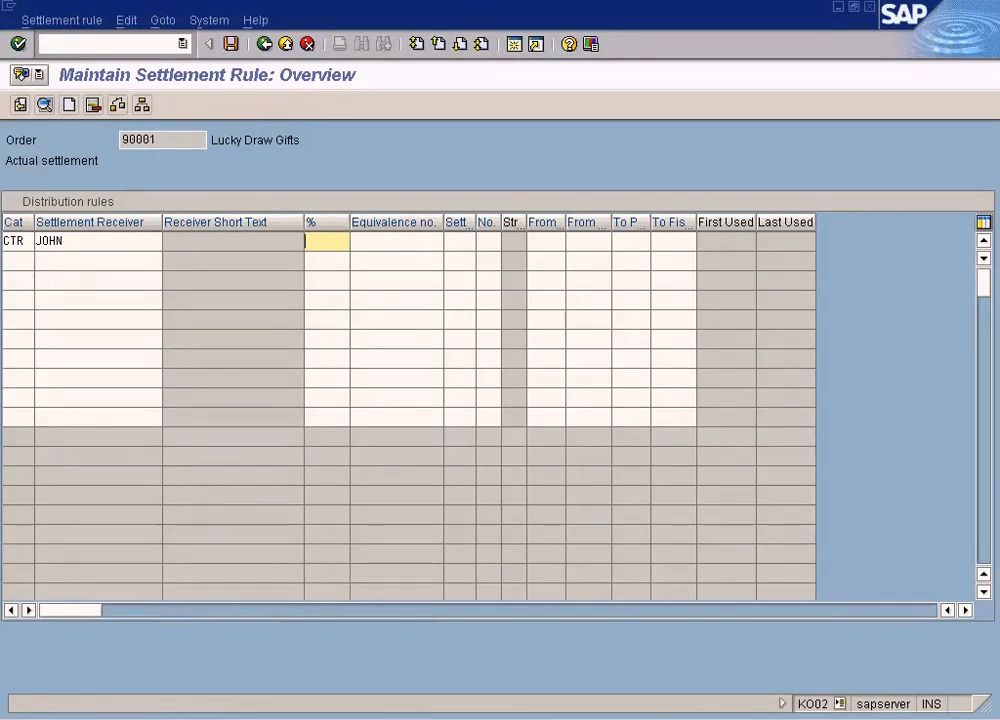
# Step: Calculate 100 divided by 300 in the Windows Calculator and close it
pyautogui.click(42, 718)
pyautogui.moveTo(127, 521)
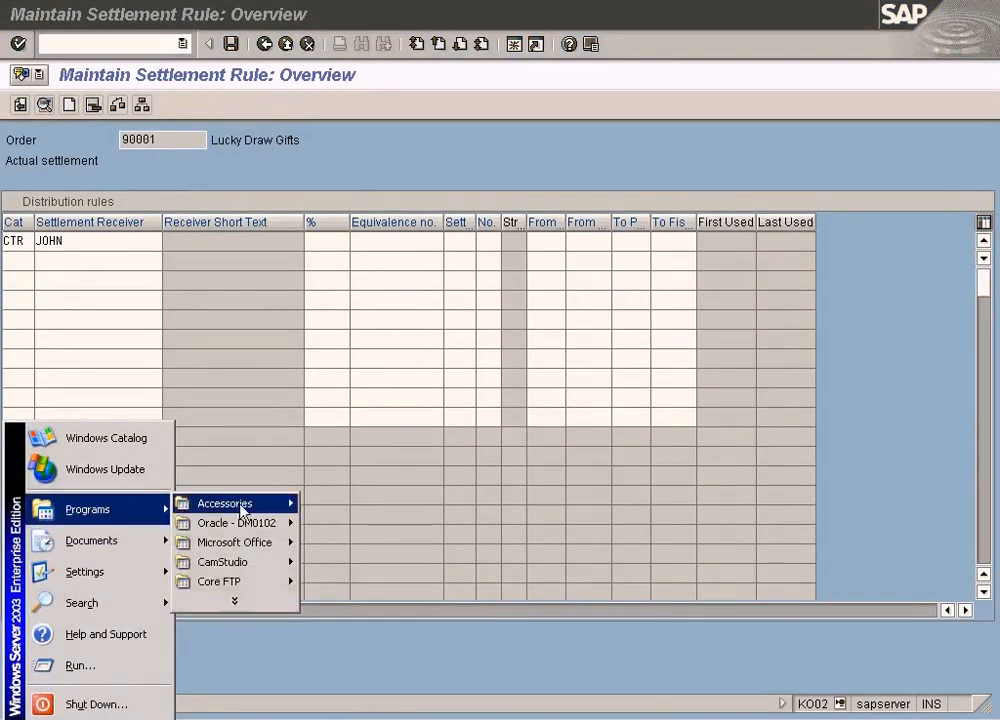
pyautogui.moveTo(241, 512)
pyautogui.click(326, 506)
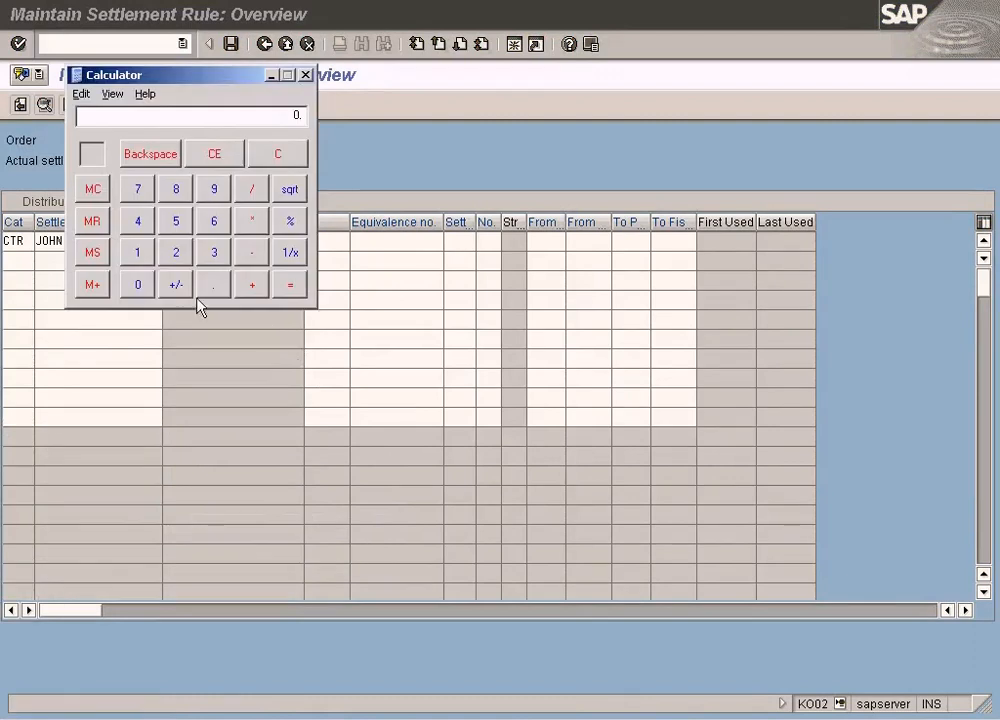
pyautogui.click(138, 253)
pyautogui.click(138, 285)
pyautogui.click(138, 285)
pyautogui.click(252, 196)
pyautogui.click(214, 252)
pyautogui.click(138, 285)
pyautogui.click(138, 285)
pyautogui.click(291, 287)
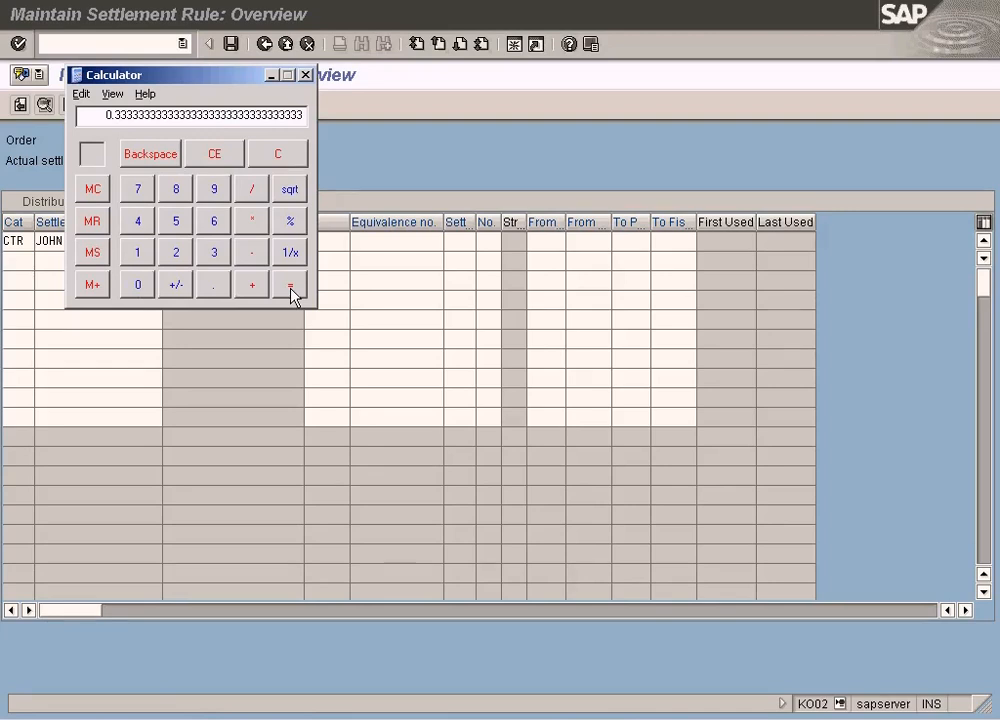
pyautogui.click(305, 75)
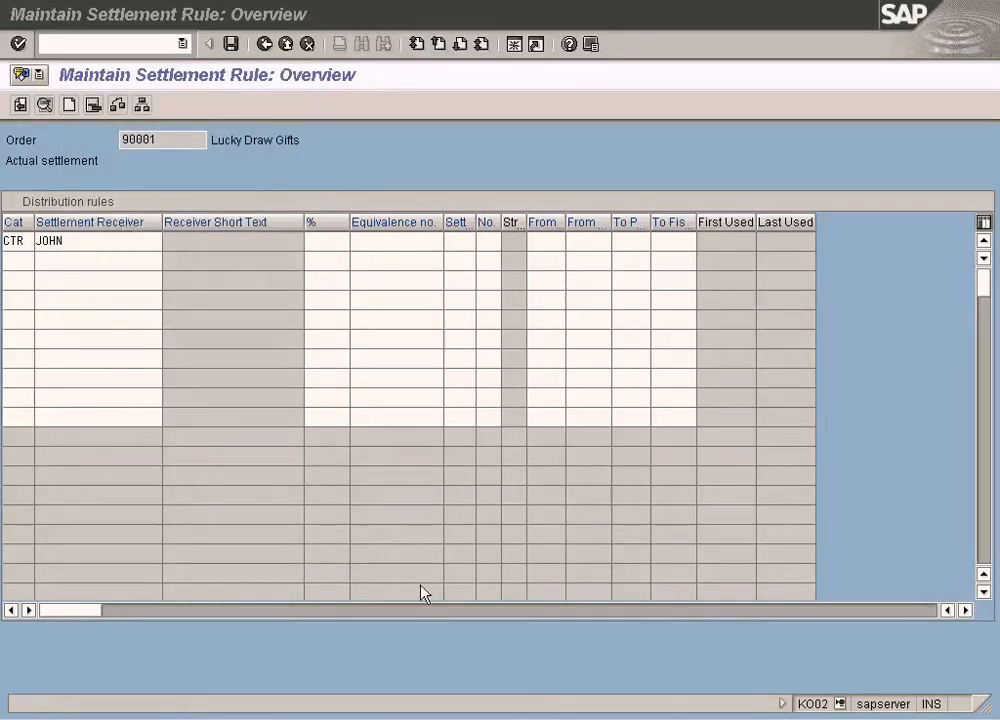
# Step: Switch to the Internal Order Concepts diagram in Paint and calculate 200 as a share of 300 in the Calculator
pyautogui.click(572, 718)
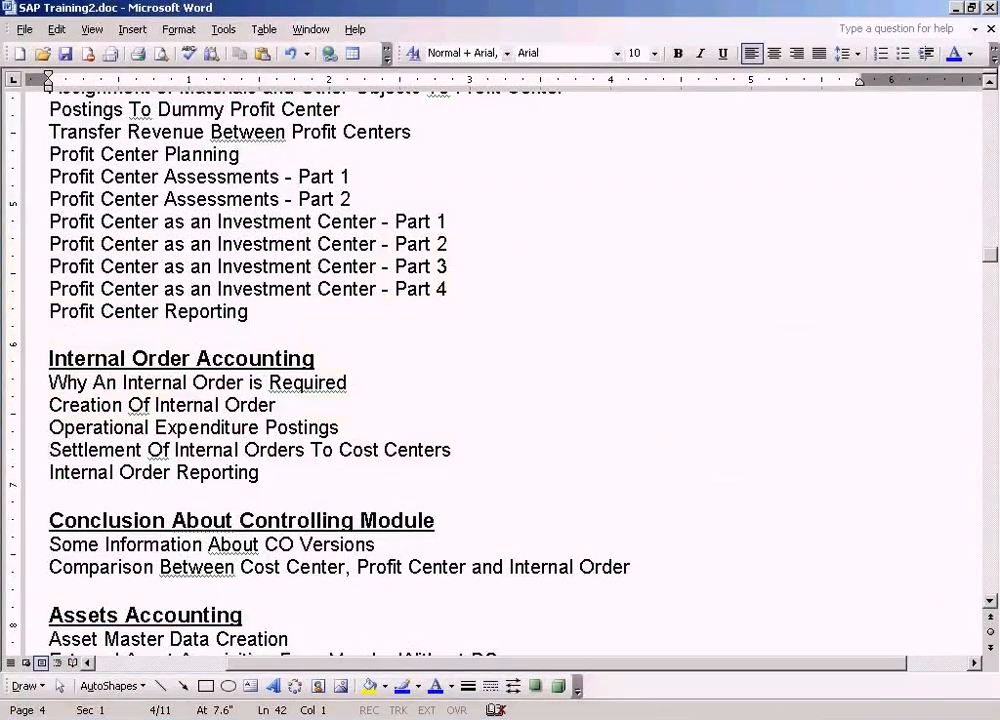
pyautogui.click(388, 718)
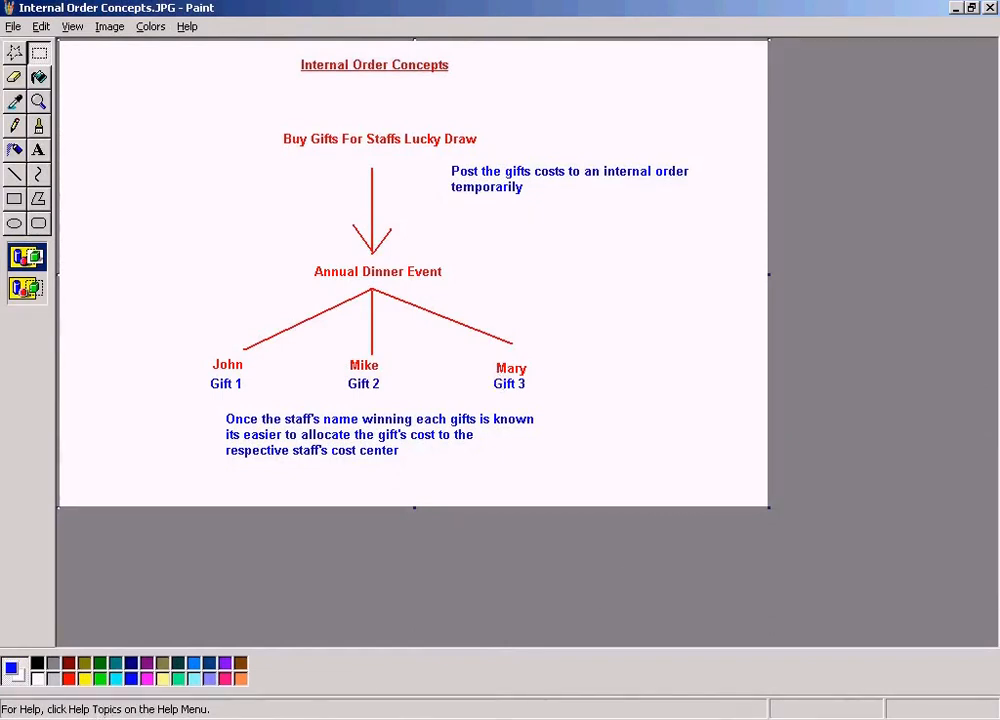
pyautogui.click(30, 719)
pyautogui.moveTo(127, 521)
pyautogui.moveTo(252, 504)
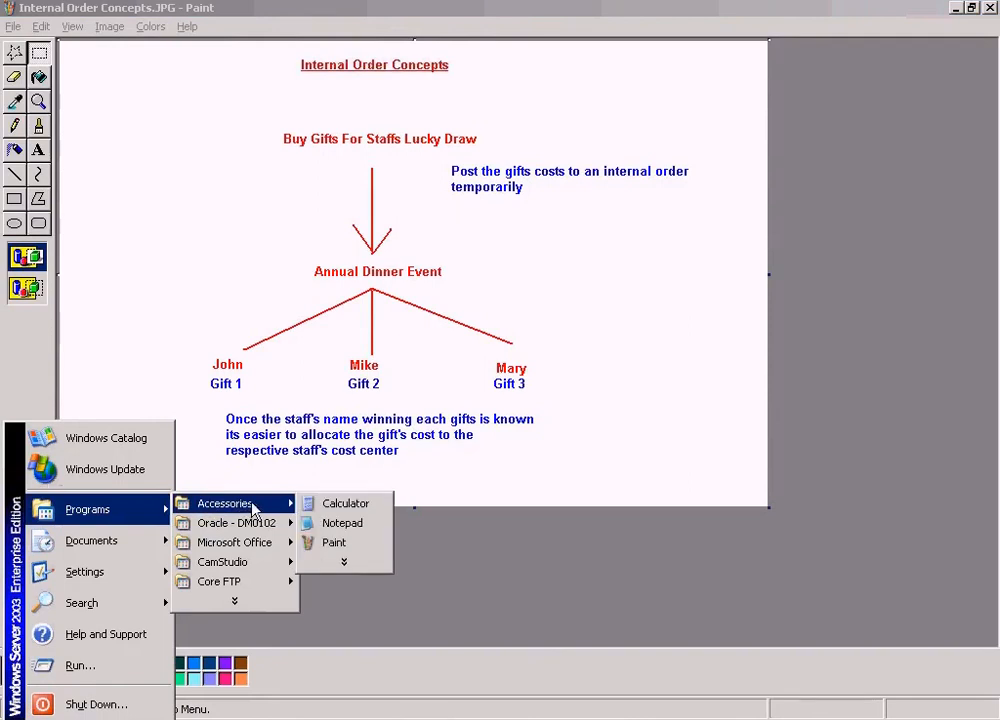
pyautogui.click(340, 504)
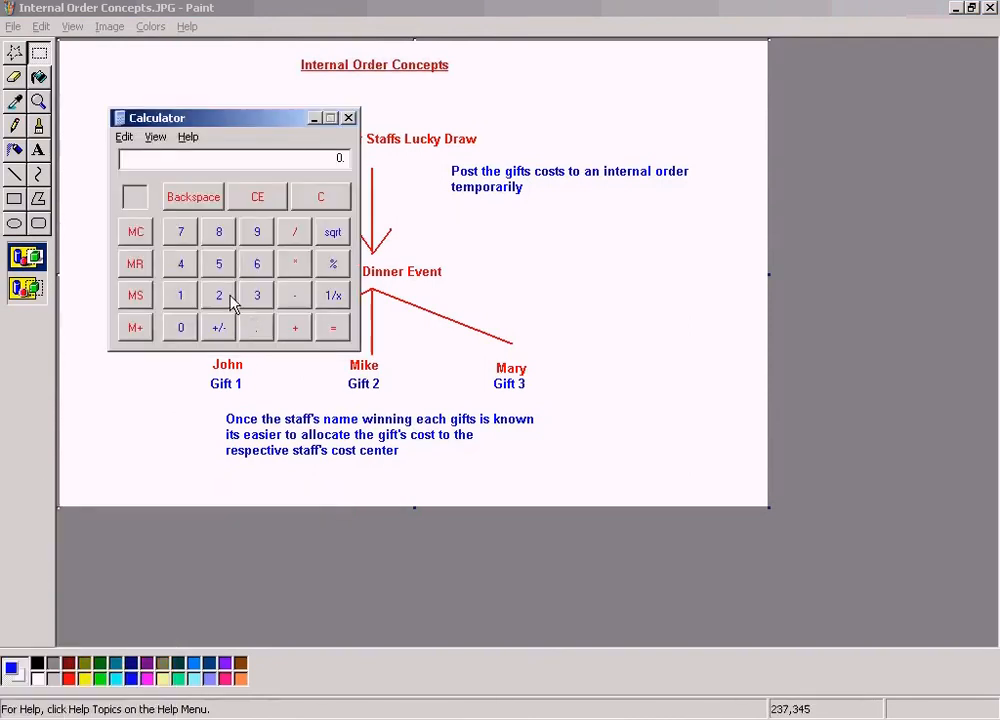
pyautogui.click(219, 296)
pyautogui.click(181, 327)
pyautogui.click(181, 327)
pyautogui.click(256, 305)
pyautogui.click(180, 333)
pyautogui.click(180, 333)
pyautogui.click(335, 338)
# Step: Clear the Calculator, work out 150 as a share of 300 and close it
pyautogui.click(330, 197)
pyautogui.click(184, 298)
pyautogui.click(219, 265)
pyautogui.click(183, 330)
pyautogui.click(258, 293)
pyautogui.click(182, 329)
pyautogui.click(182, 329)
pyautogui.click(333, 330)
pyautogui.click(348, 118)
# Step: Add a dark green text row beneath the gifts with $150 for Gift 1, $50 for Gift 2 and $100 for Gift 3
pyautogui.click(41, 153)
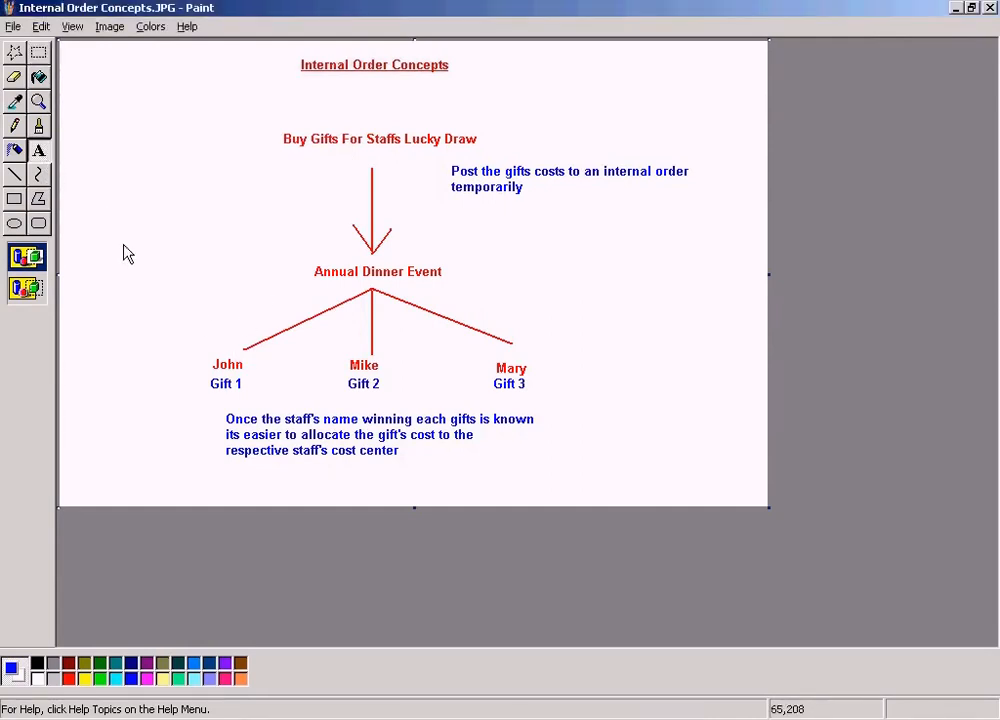
pyautogui.click(101, 680)
pyautogui.moveTo(201, 397); pyautogui.dragTo(572, 411)
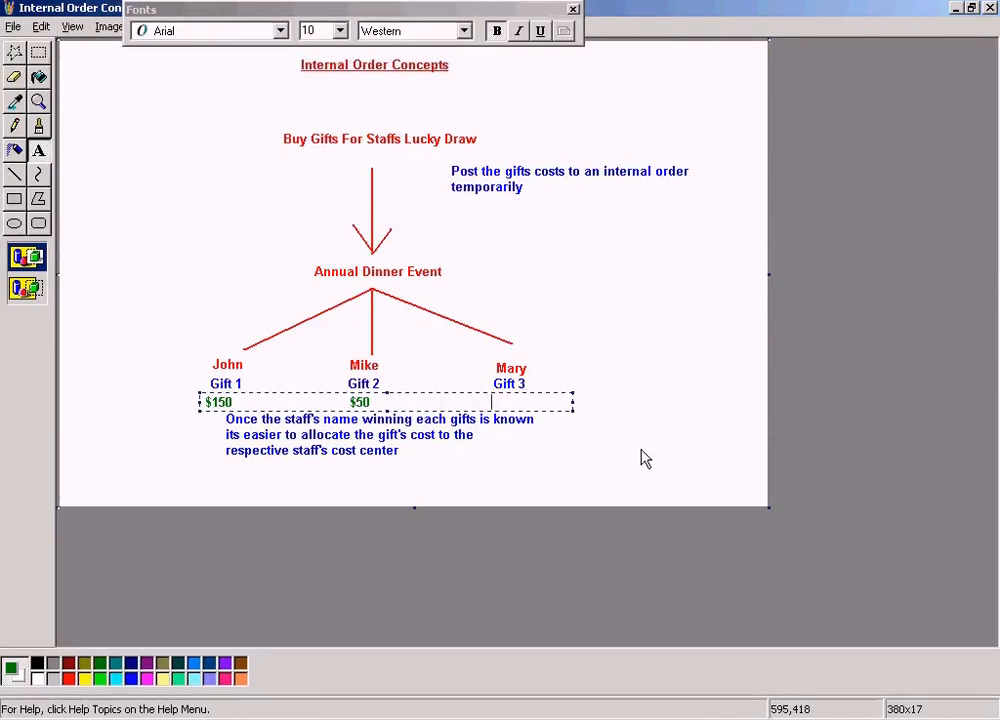
pyautogui.write('00')
pyautogui.press('Return')
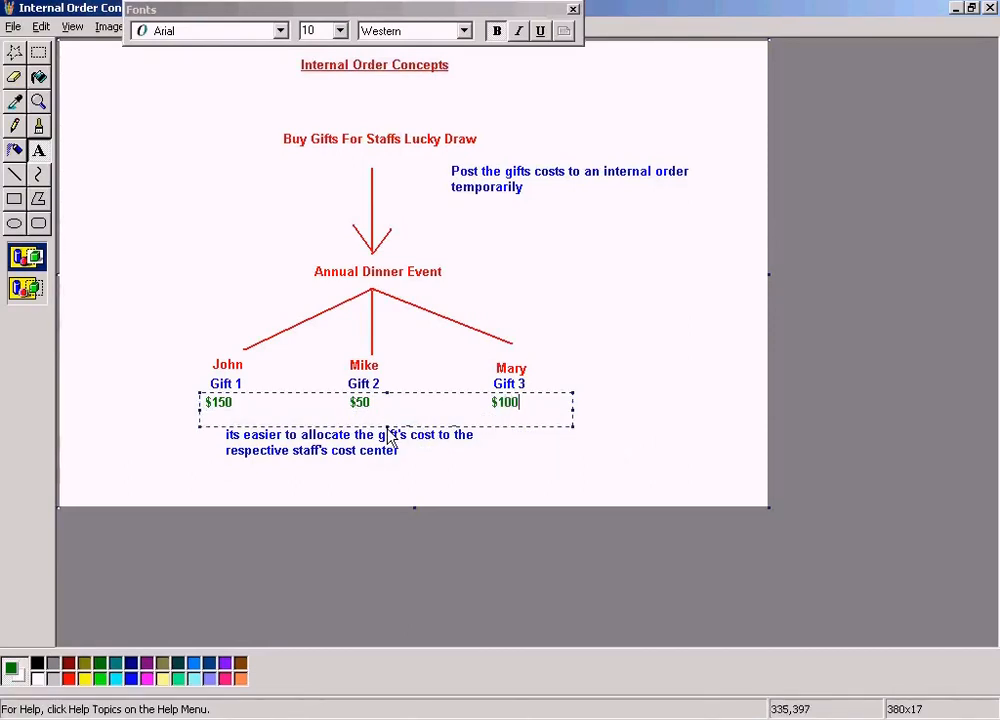
pyautogui.moveTo(390, 436); pyautogui.dragTo(391, 411)
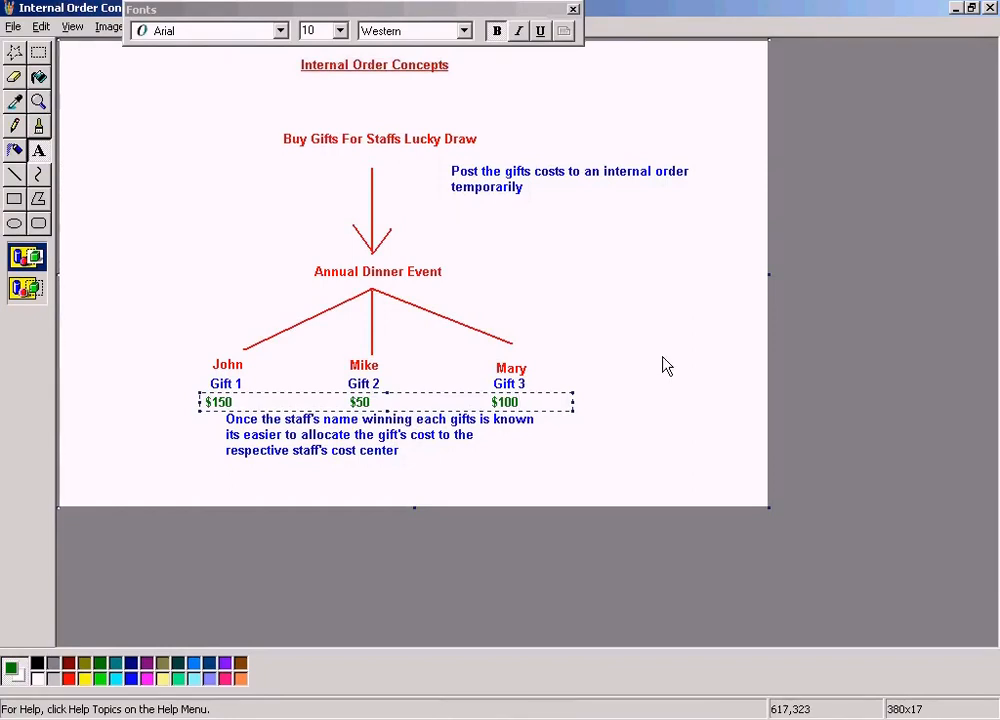
pyautogui.click(666, 366)
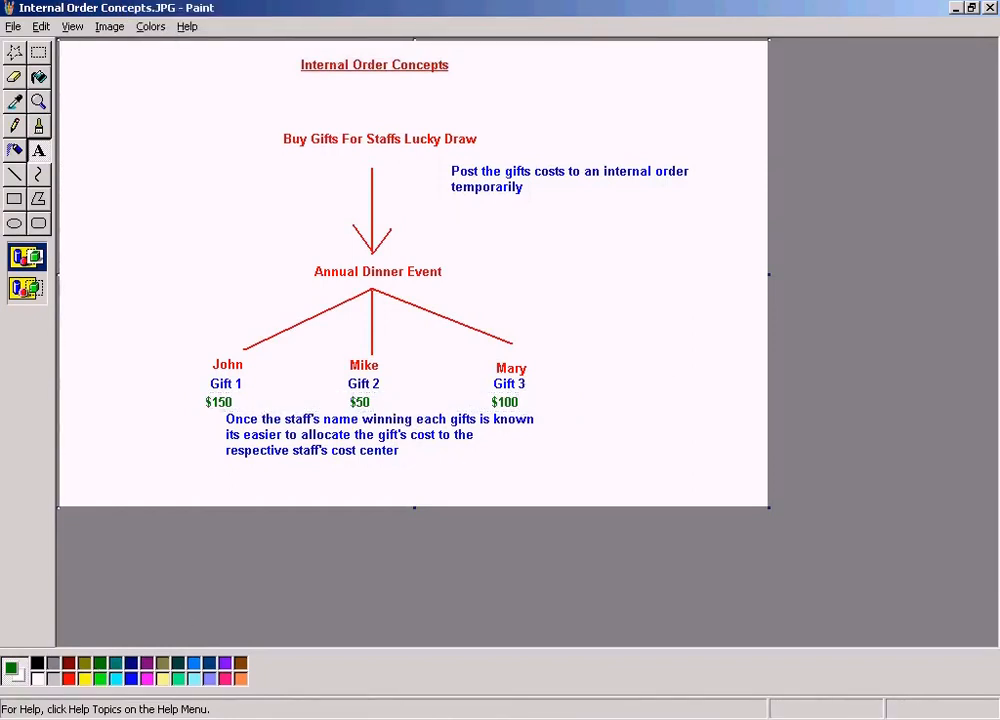
# Step: Open the Calculator again, place it clear of the gift amounts and calculate 50 divided by 300
pyautogui.press('super')
pyautogui.moveTo(122, 512)
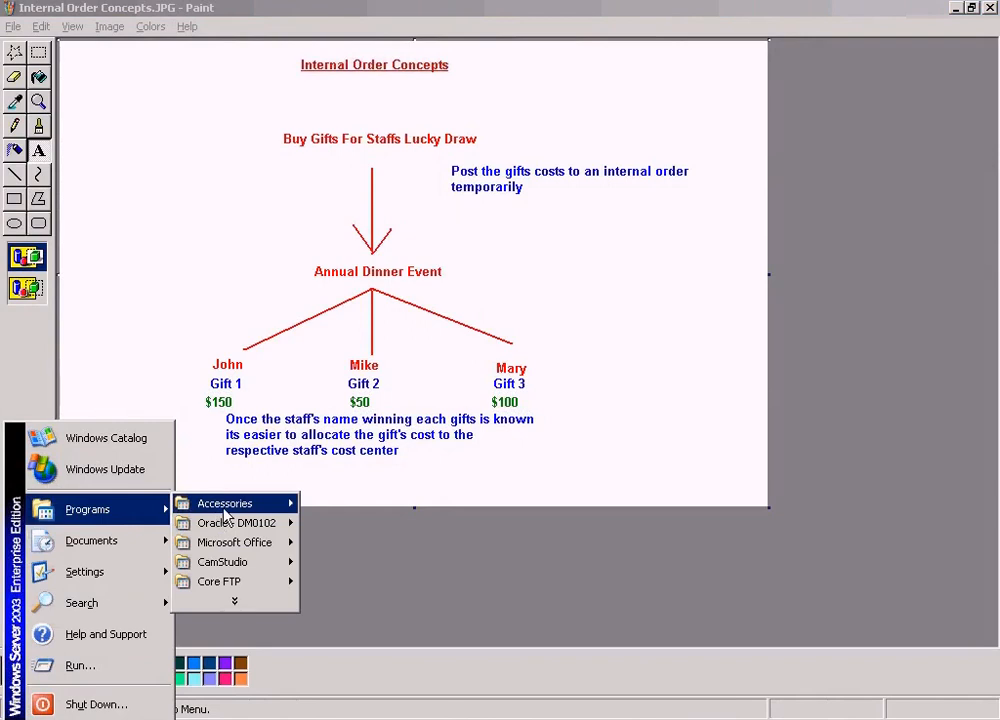
pyautogui.moveTo(226, 508)
pyautogui.click(335, 505)
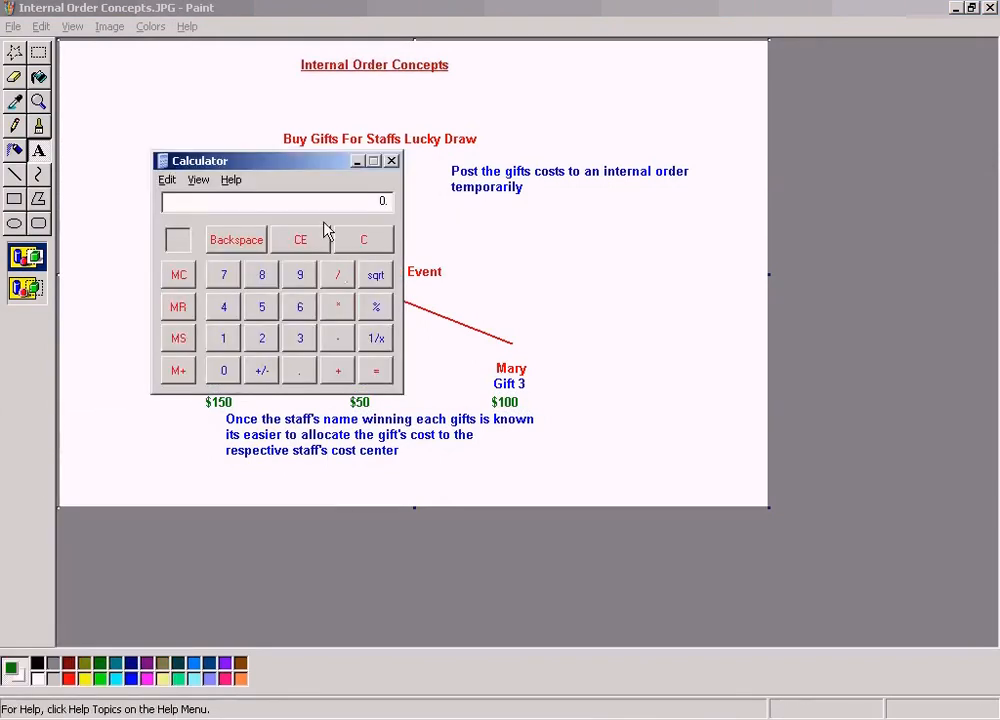
pyautogui.moveTo(316, 174); pyautogui.dragTo(301, 83)
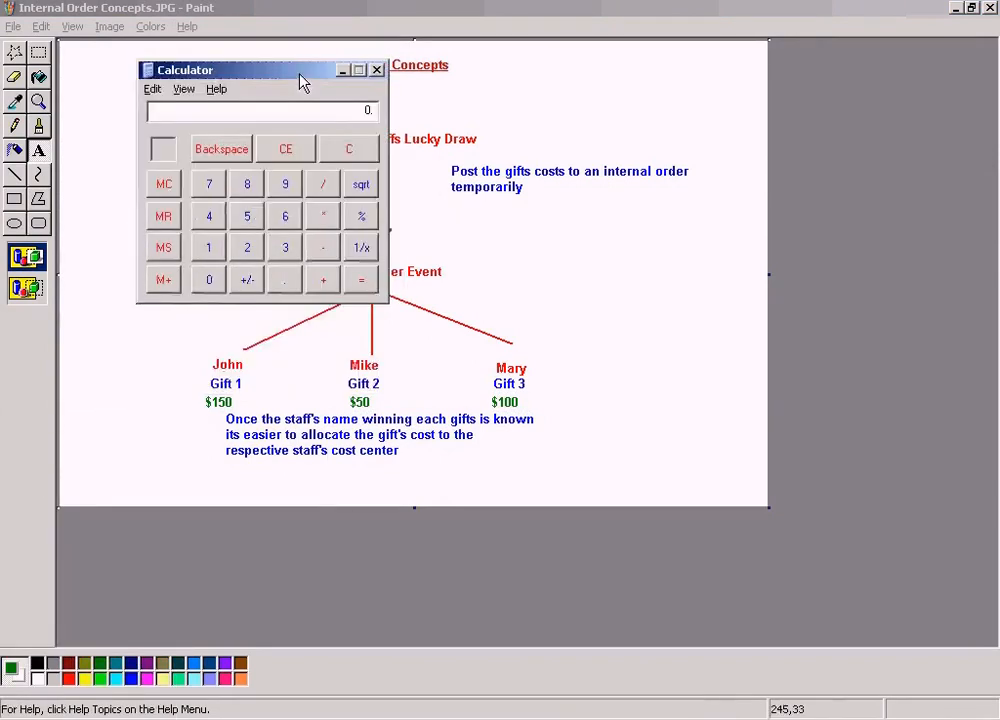
pyautogui.click(250, 224)
pyautogui.click(215, 279)
pyautogui.click(280, 249)
pyautogui.click(211, 281)
pyautogui.click(211, 281)
pyautogui.click(362, 282)
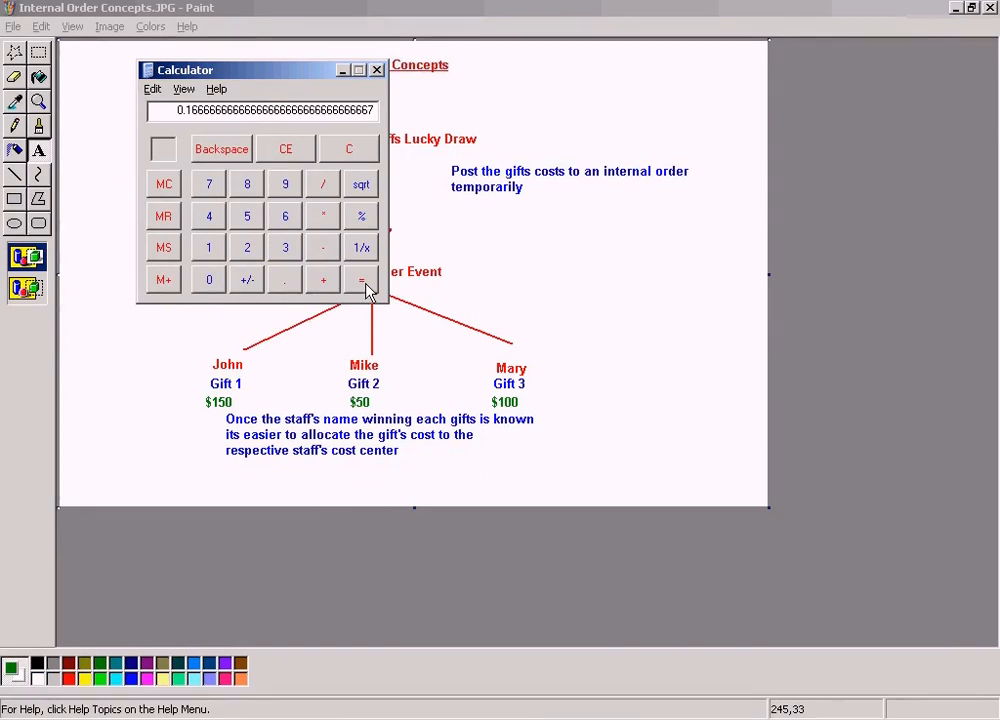
# Step: Clear the Calculator, calculate 75 divided by 300 and close it
pyautogui.click(351, 152)
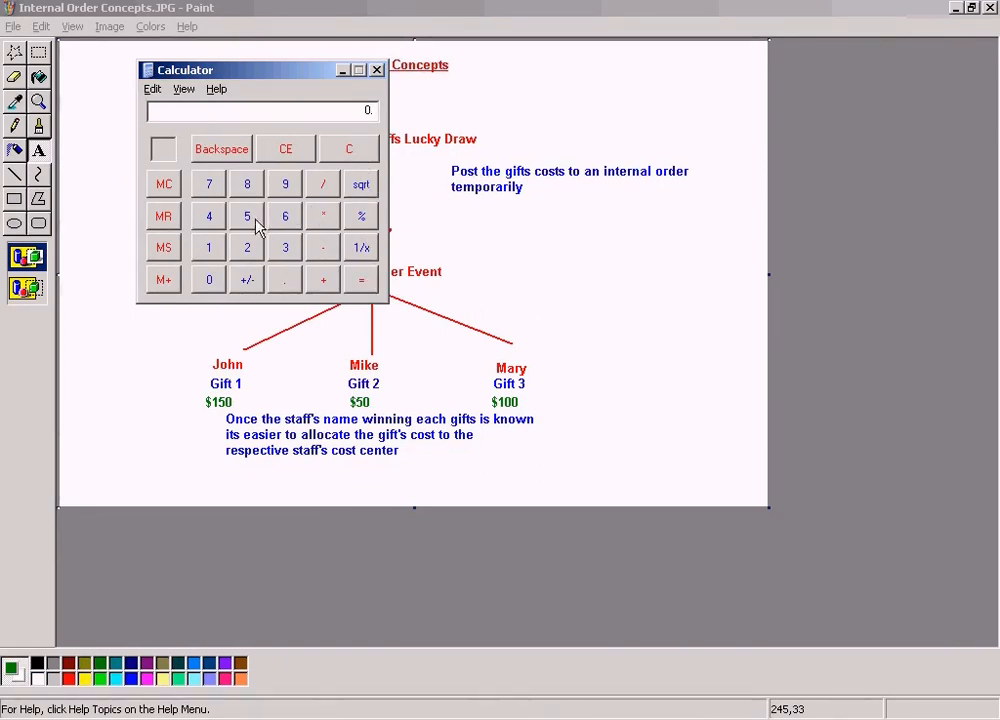
pyautogui.click(211, 186)
pyautogui.click(252, 217)
pyautogui.click(321, 186)
pyautogui.click(285, 248)
pyautogui.doubleClick(210, 281)
pyautogui.click(362, 281)
pyautogui.click(354, 148)
pyautogui.click(377, 70)
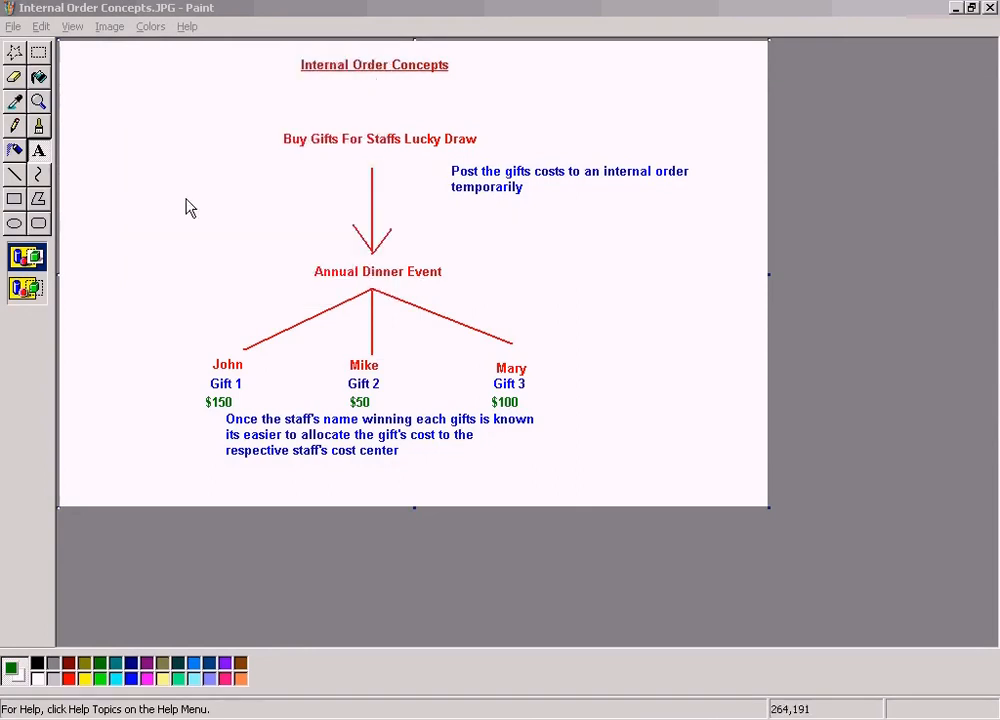
# Step: Cover the Gift 2 and Gift 3 amounts in the diagram with a new text row giving $75 for each
pyautogui.click(39, 151)
pyautogui.moveTo(333, 395); pyautogui.dragTo(558, 417)
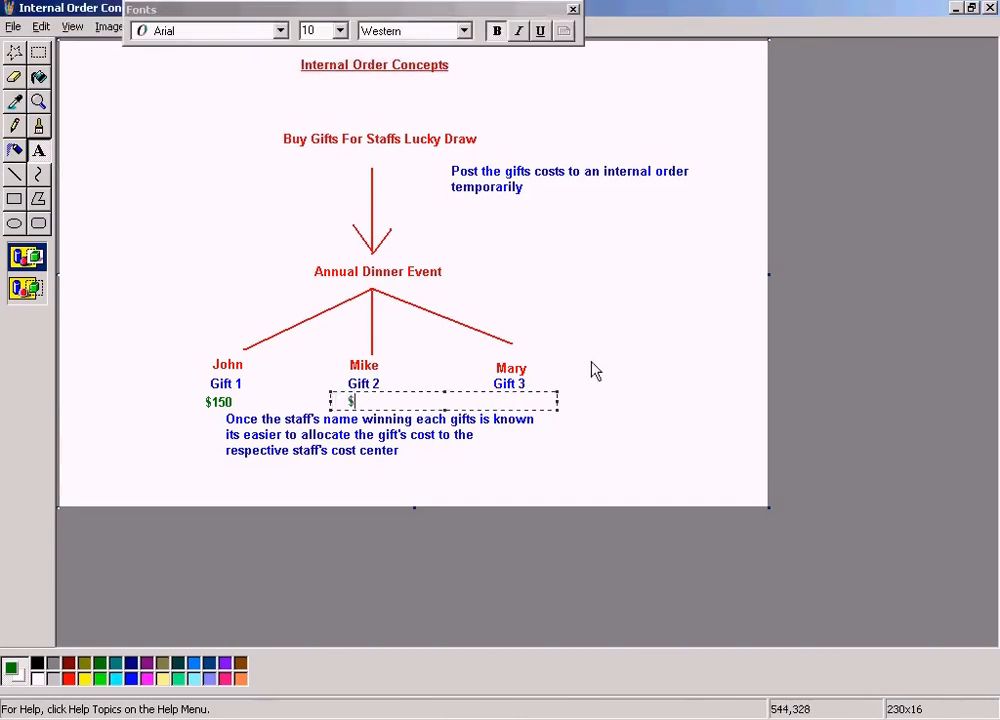
pyautogui.write('$75                                  ')
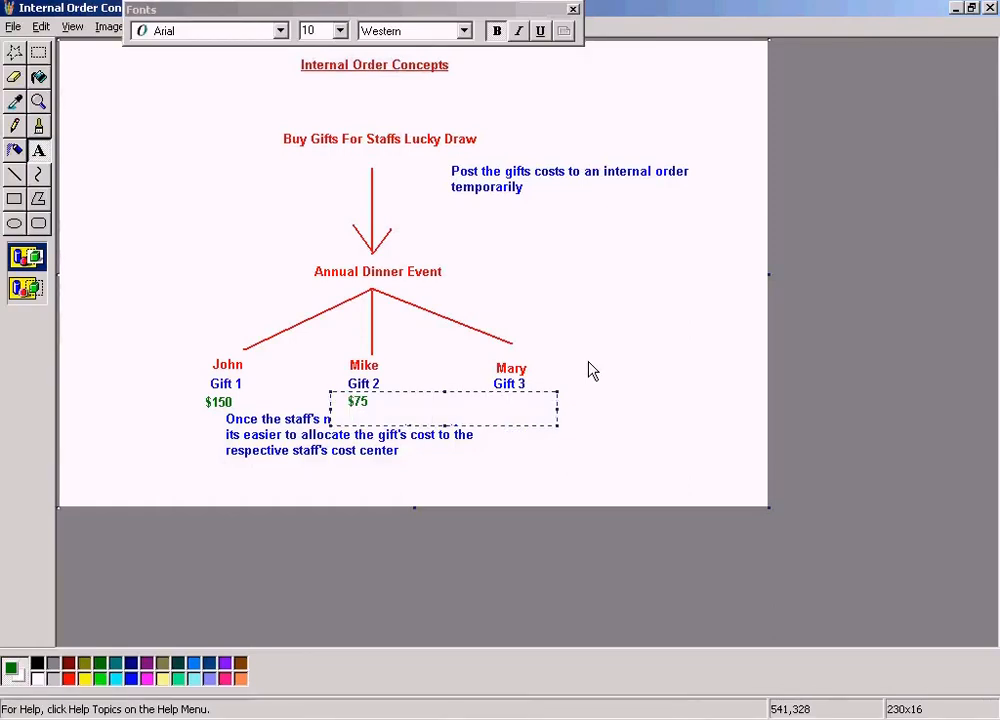
pyautogui.write('$75')
pyautogui.moveTo(446, 426); pyautogui.dragTo(444, 410)
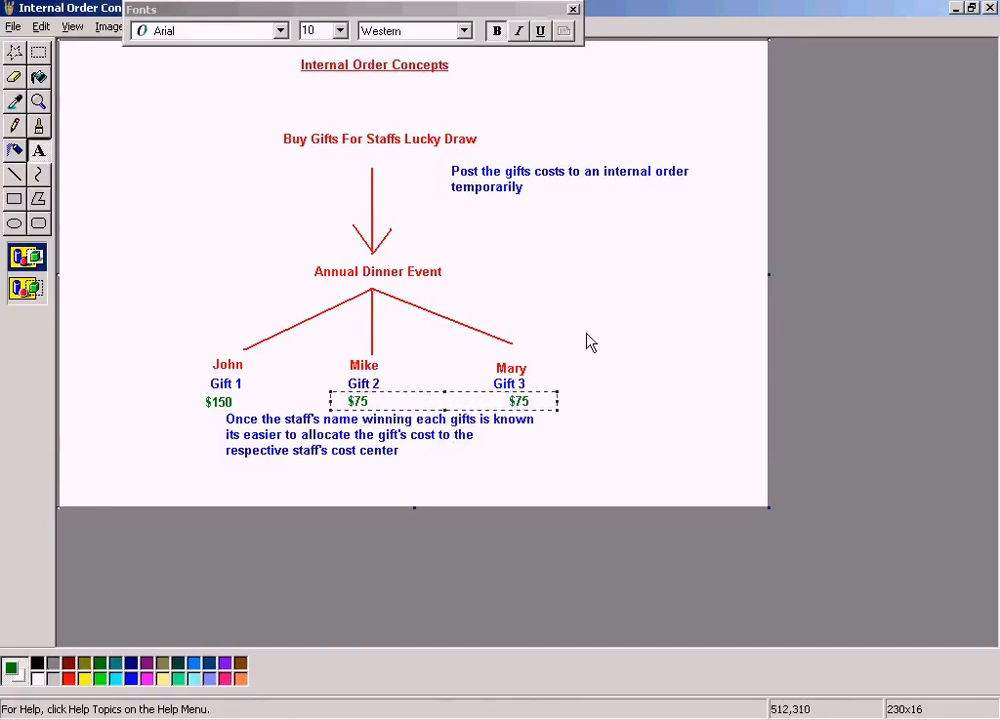
pyautogui.click(624, 327)
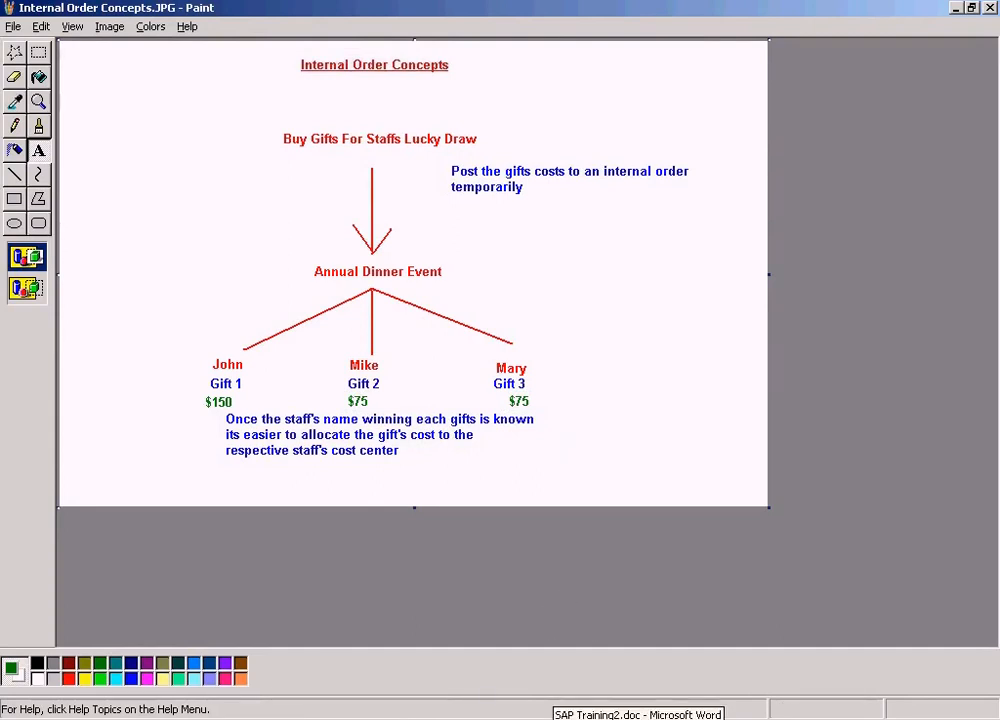
# Step: Switch back to the Maintain Settlement Rule session in SAP, check the diagram's amounts and set the first rule's percentage to 50
pyautogui.click(552, 719)
pyautogui.click(362, 719)
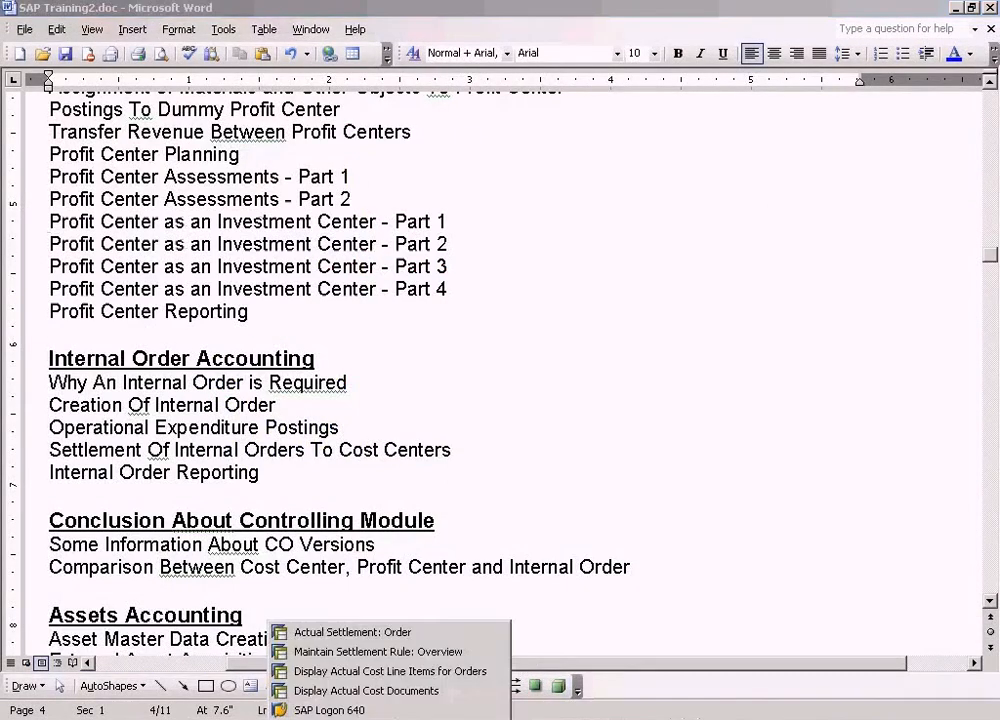
pyautogui.click(341, 634)
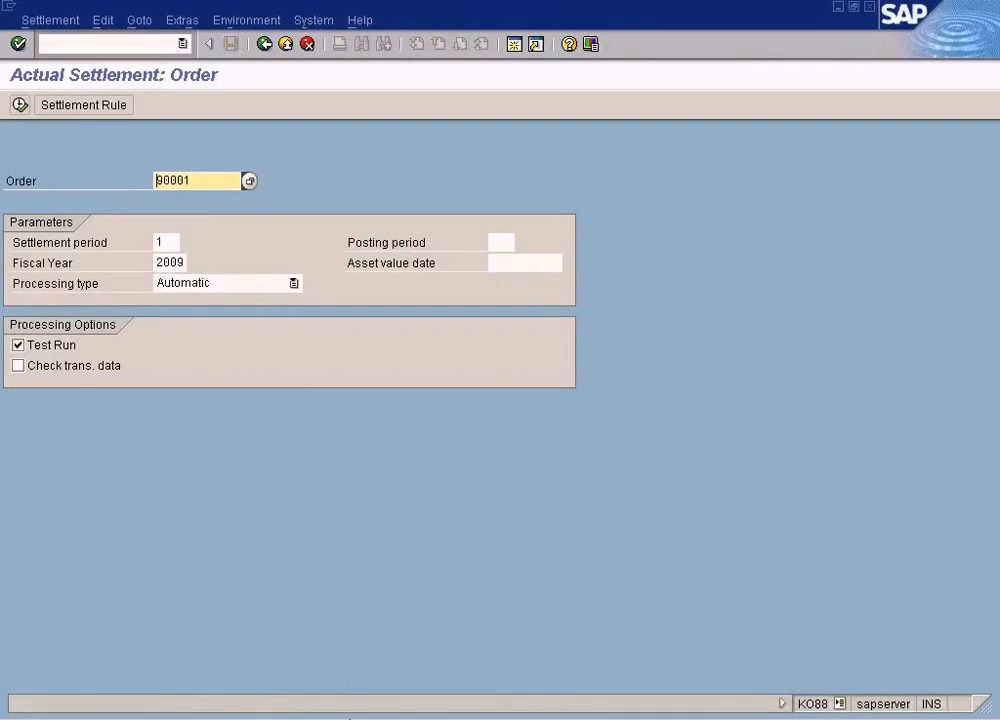
pyautogui.click(358, 718)
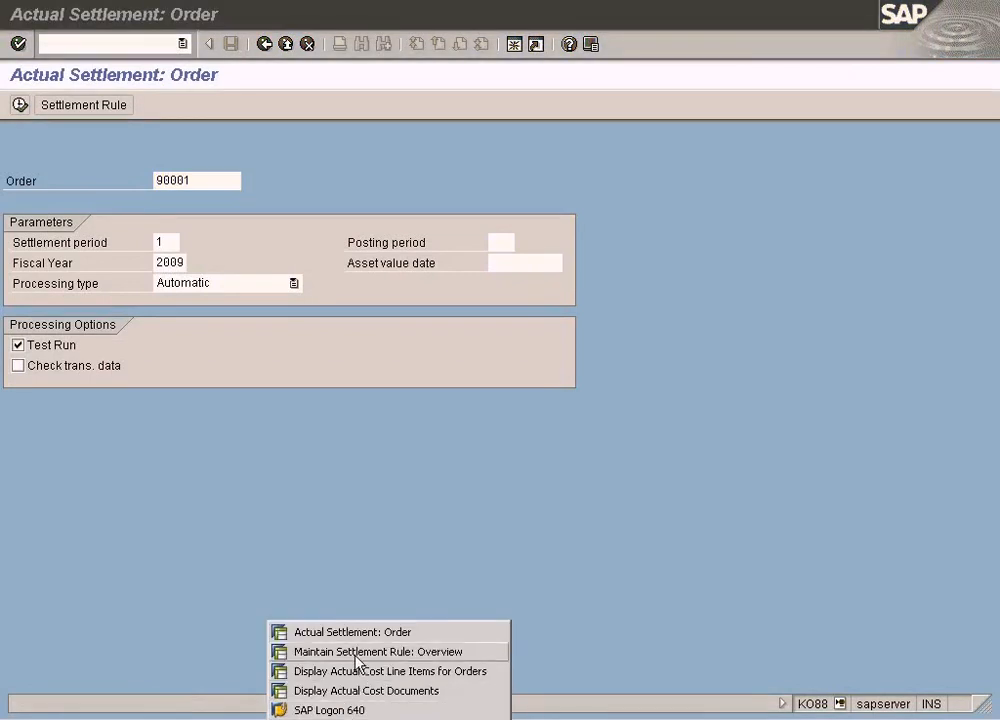
pyautogui.click(355, 653)
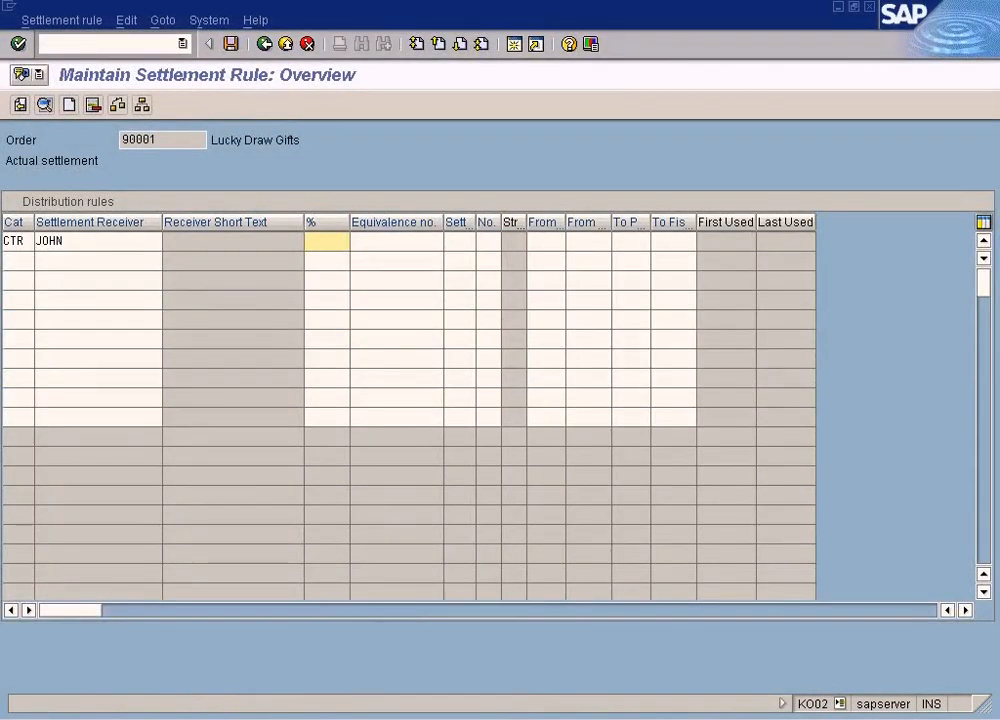
pyautogui.hotkey('alt', 'Tab')
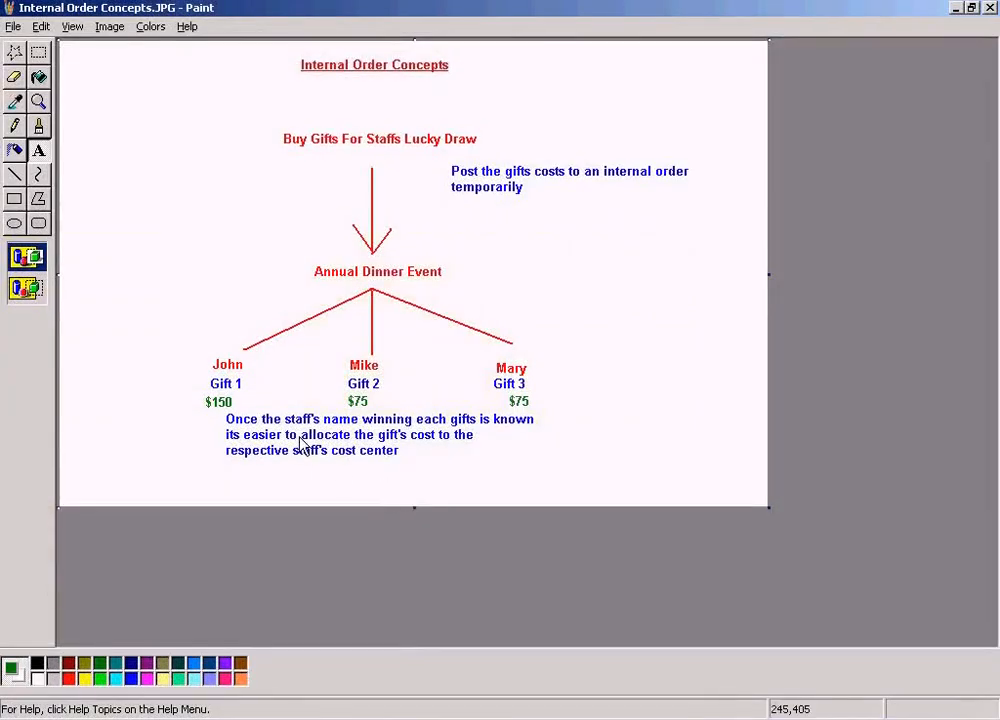
pyautogui.hotkey('alt', 'Tab')
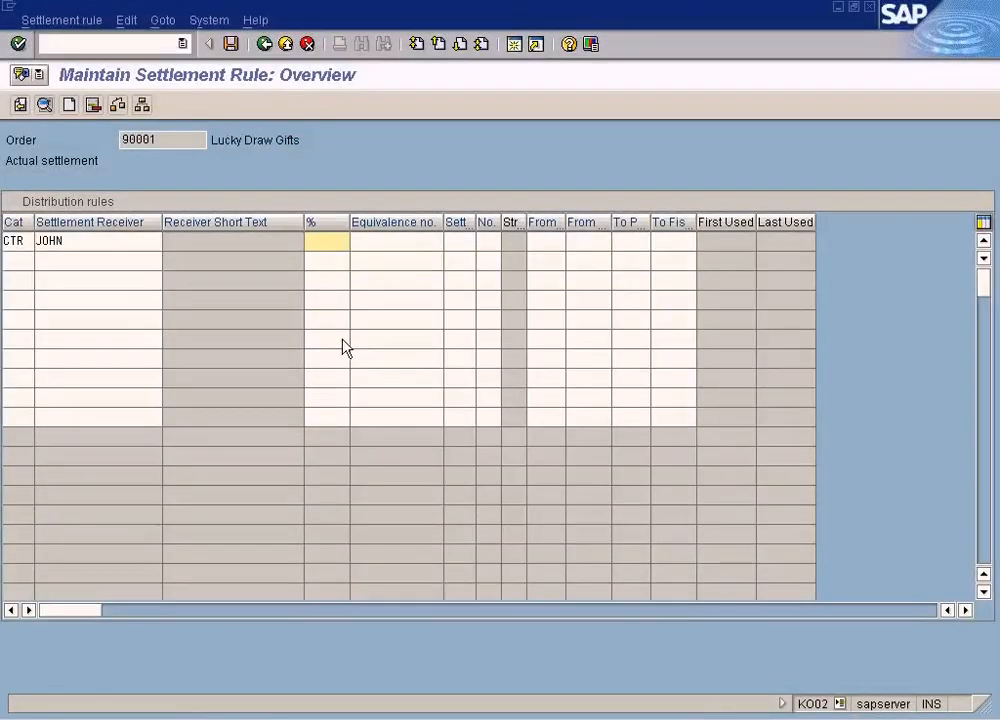
pyautogui.write('50')
# Step: Add a second distribution rule with category CTR and the Gift 2 winner's cost center from the diagram as settlement receiver
pyautogui.click(29, 265)
pyautogui.write('CTR')
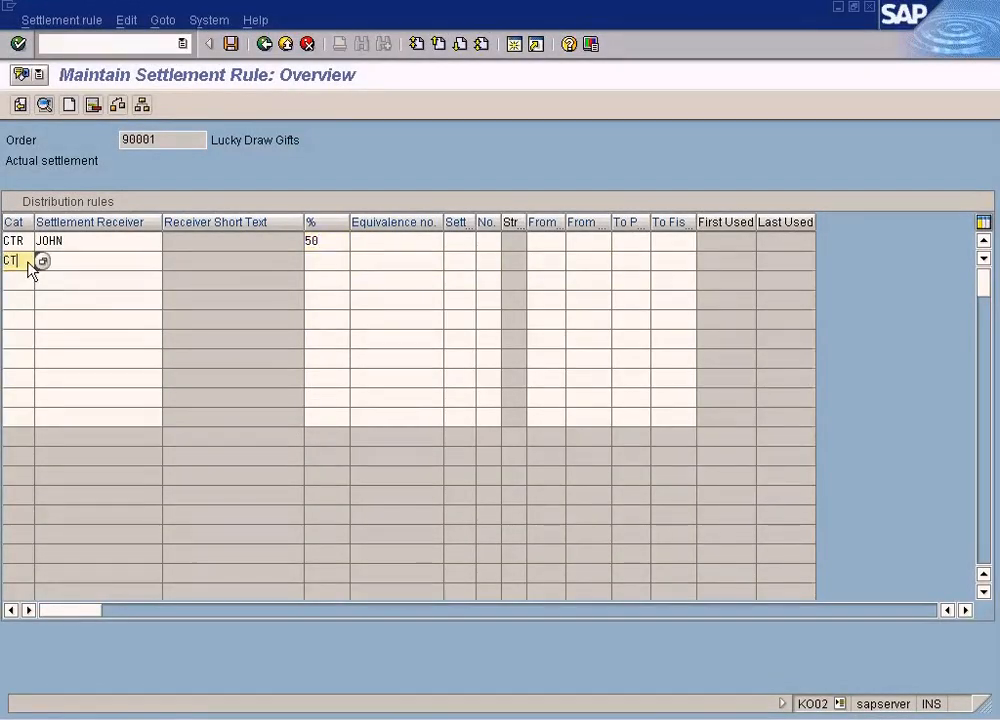
pyautogui.click(70, 262)
pyautogui.hotkey('alt', 'Tab')
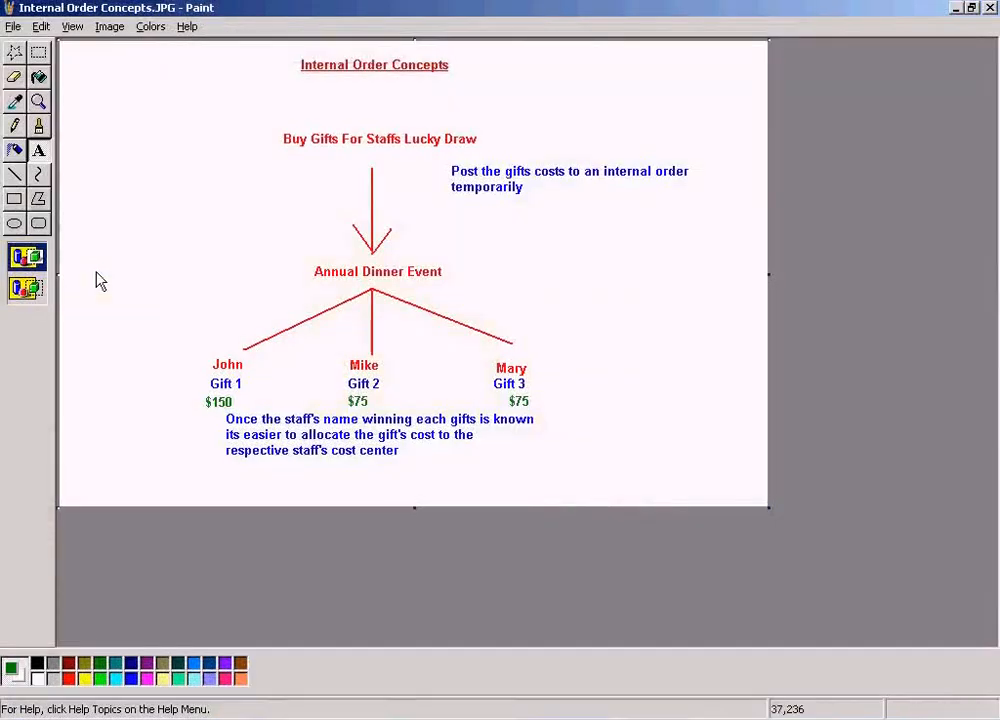
pyautogui.hotkey('alt', 'Tab')
pyautogui.write('Mike')
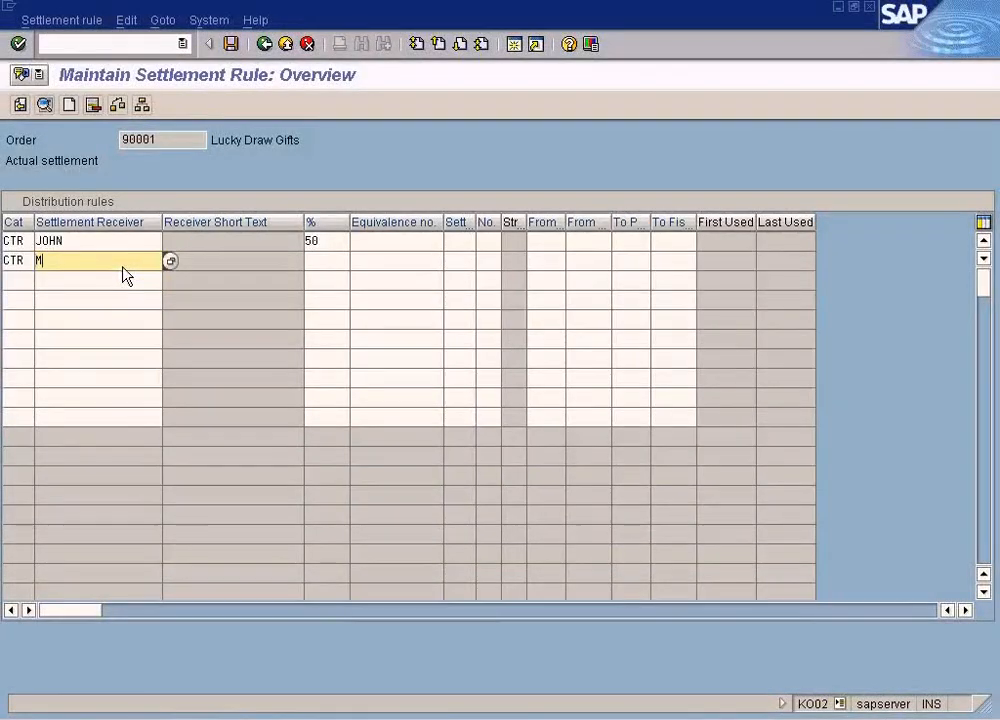
pyautogui.press('Tab')
pyautogui.hotkey('alt', 'Tab')
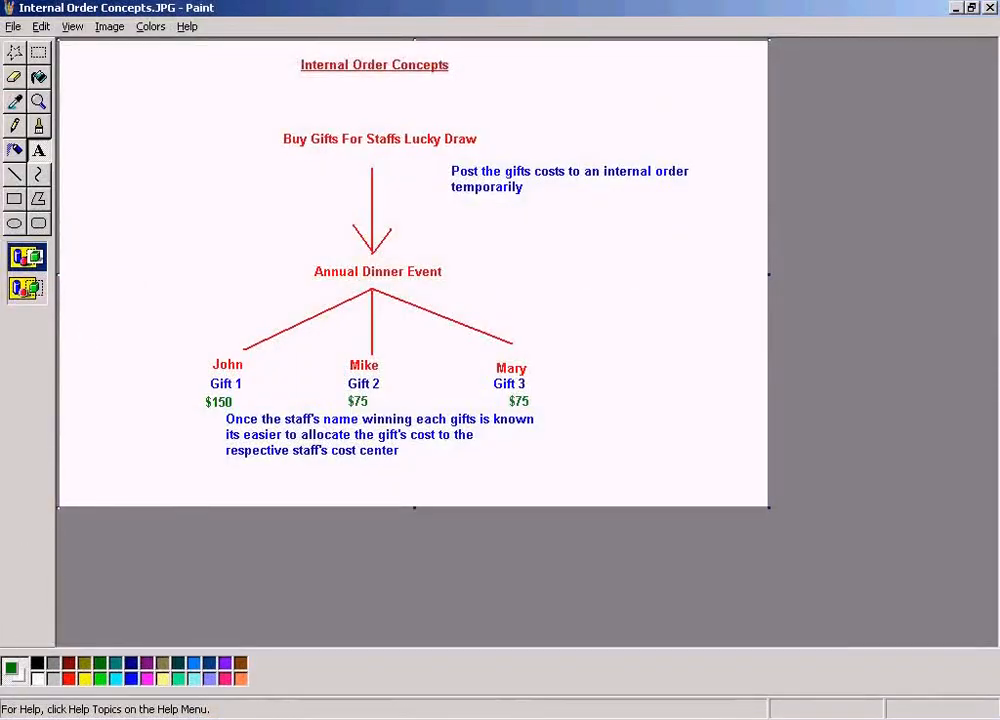
pyautogui.press('super')
pyautogui.moveTo(118, 515)
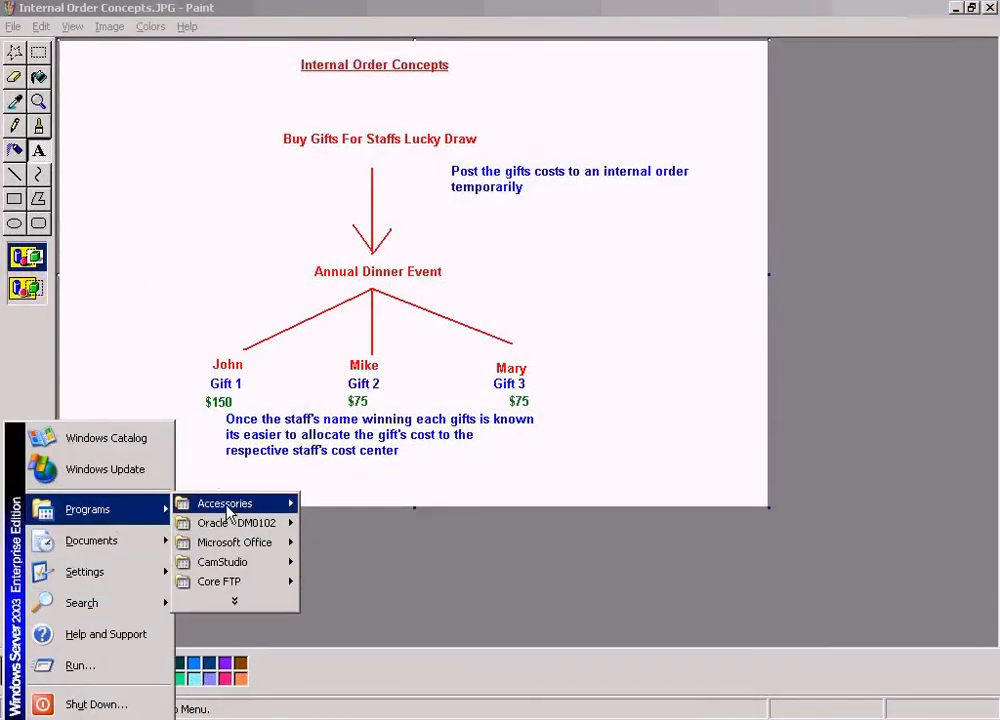
pyautogui.moveTo(228, 508)
pyautogui.click(335, 505)
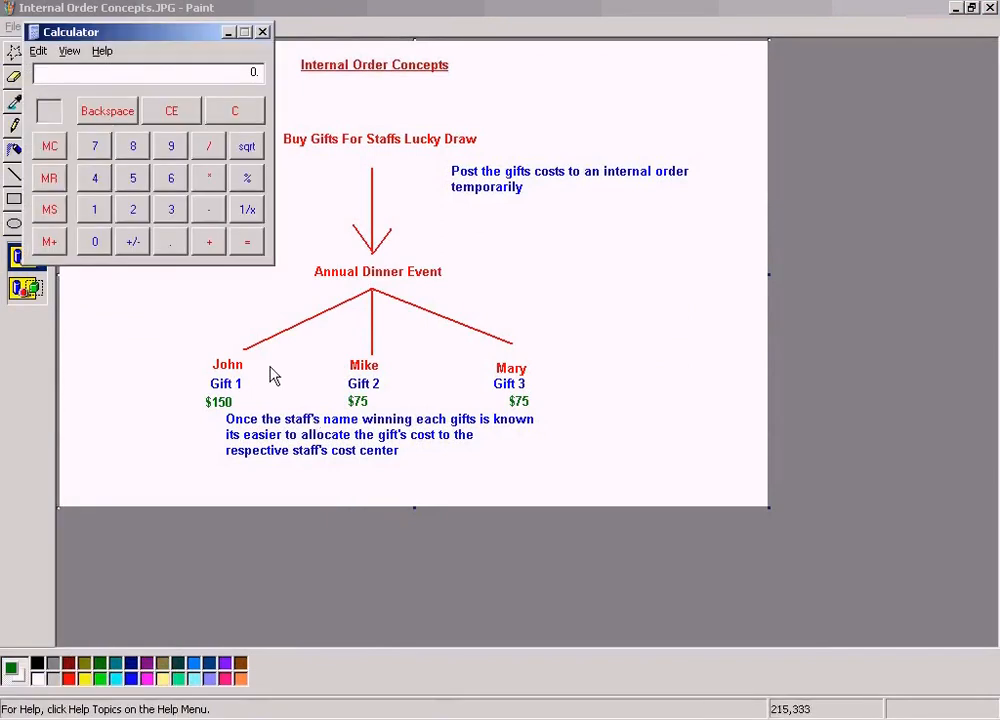
pyautogui.click(262, 31)
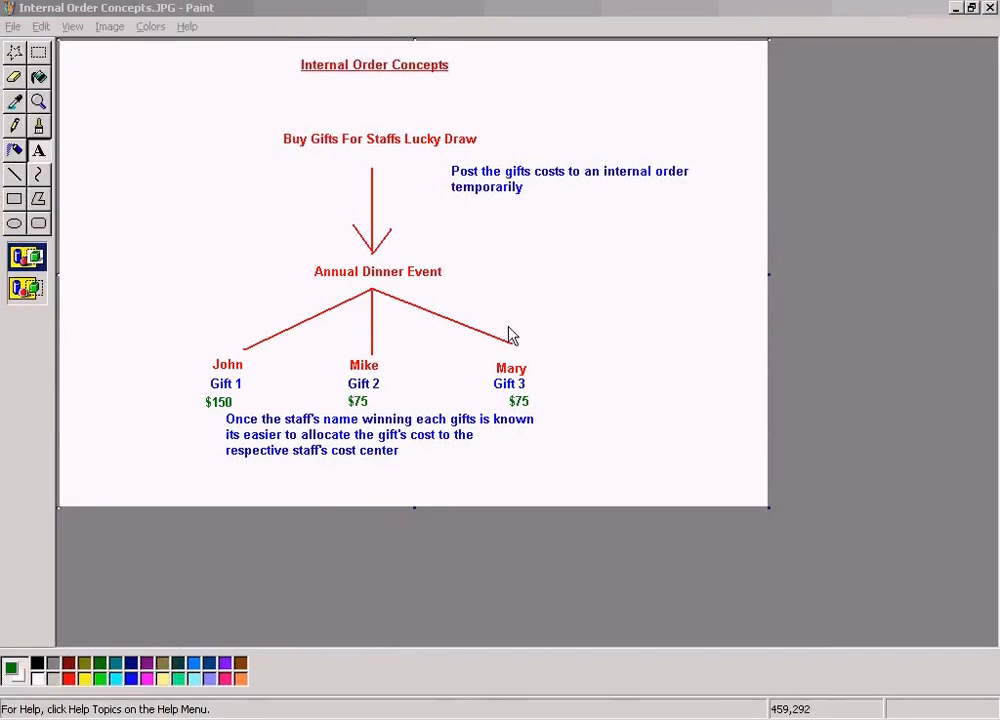
pyautogui.hotkey('alt', 'Tab')
pyautogui.hotkey('alt', 'Tab')
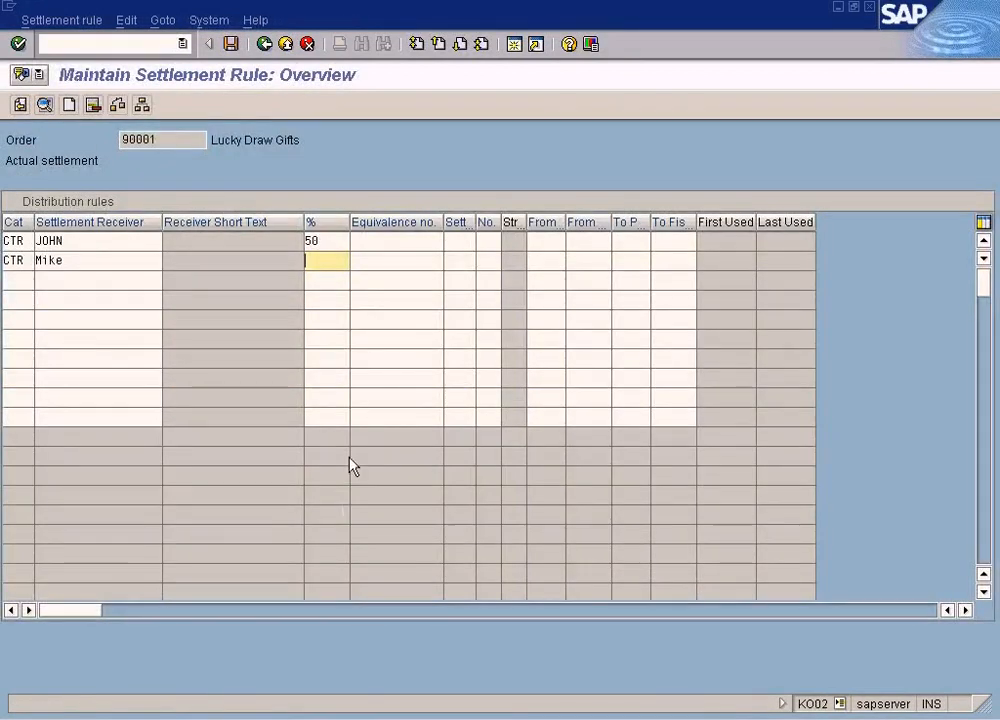
# Step: Set the second rule's percentage to 25 and add a third CTR rule for the Gift 3 winner's cost center with 25 percent
pyautogui.write('25')
pyautogui.click(19, 287)
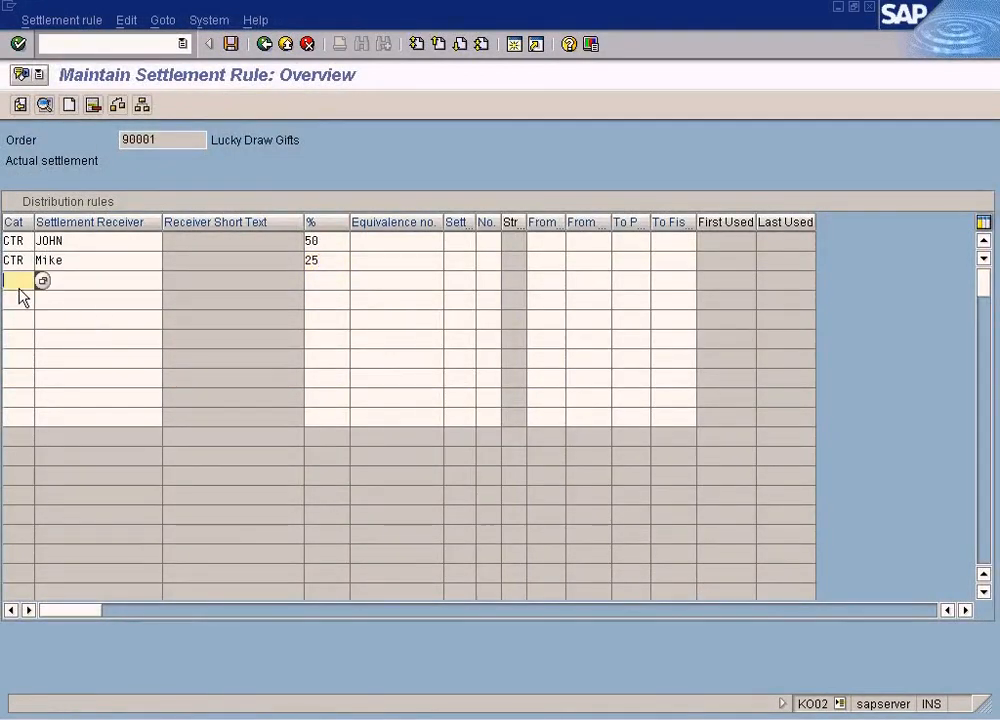
pyautogui.write('CTR')
pyautogui.click(83, 288)
pyautogui.write('Mary')
pyautogui.press('Tab')
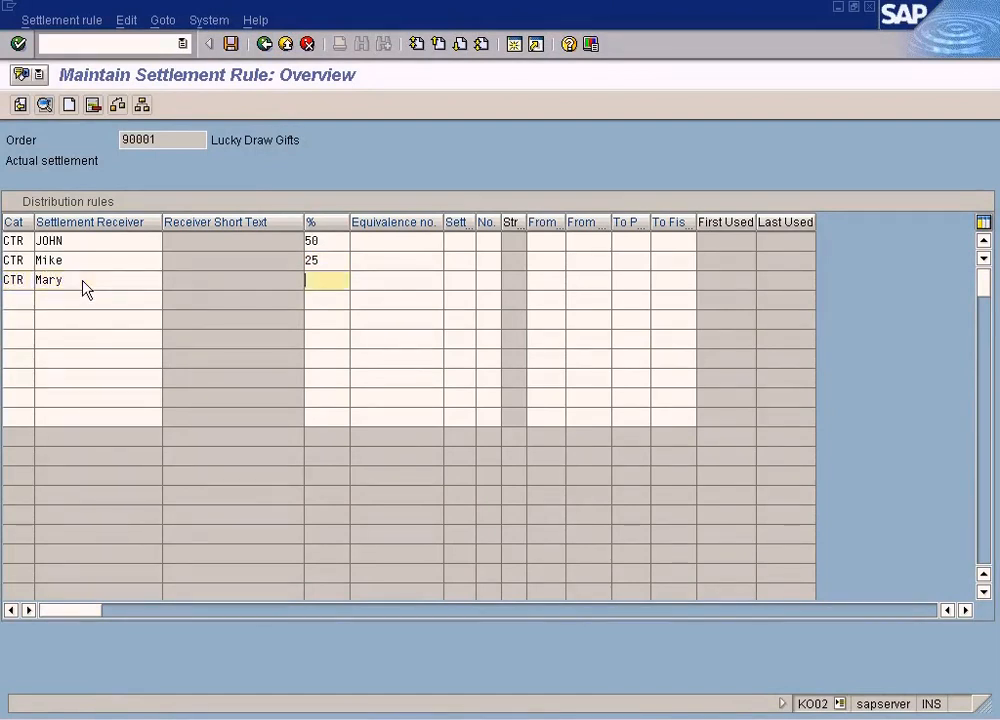
pyautogui.write('25')
pyautogui.click(369, 281)
pyautogui.click(371, 263)
pyautogui.click(342, 262)
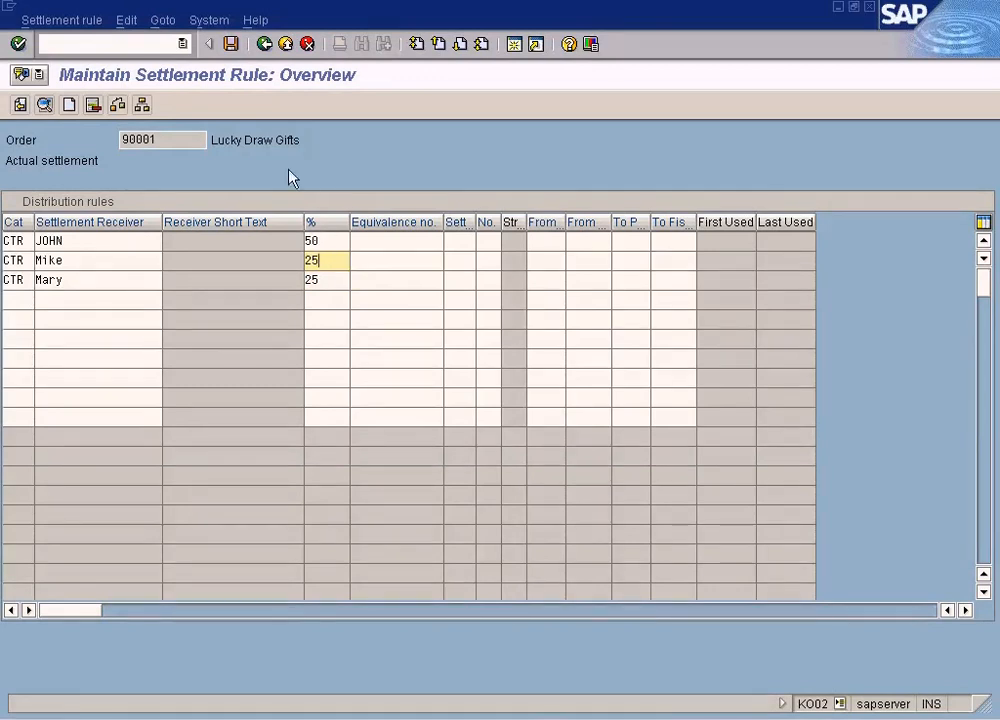
# Step: Check the distribution rules for errors and review the percentages of all three receivers
pyautogui.click(118, 105)
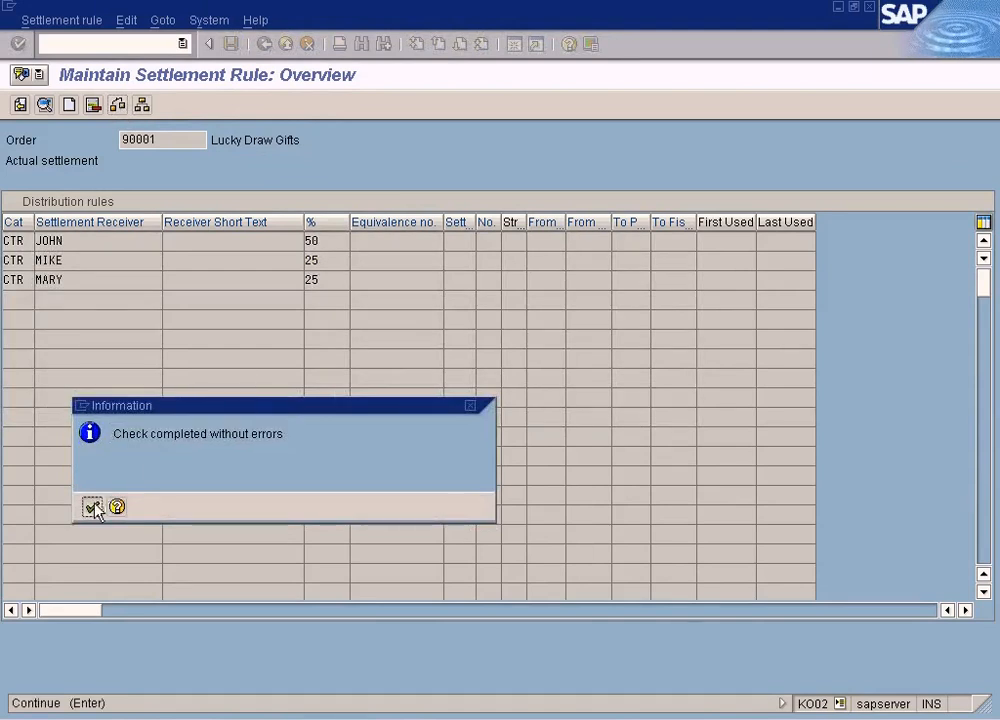
pyautogui.click(92, 507)
pyautogui.click(326, 241)
pyautogui.click(324, 280)
pyautogui.click(324, 260)
pyautogui.click(323, 247)
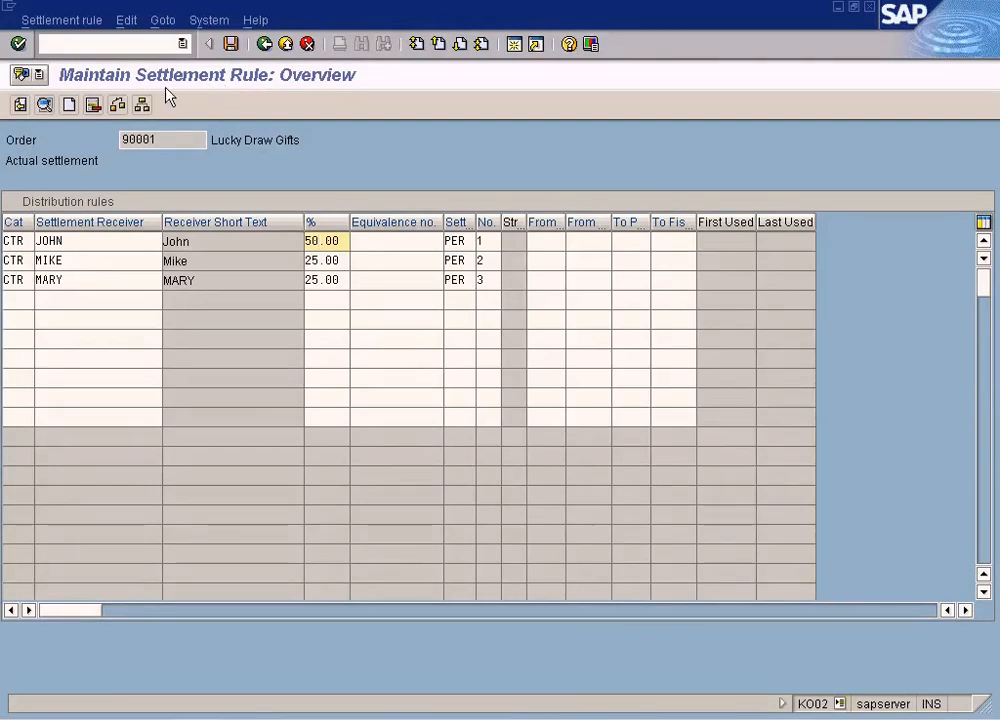
pyautogui.press('Return')
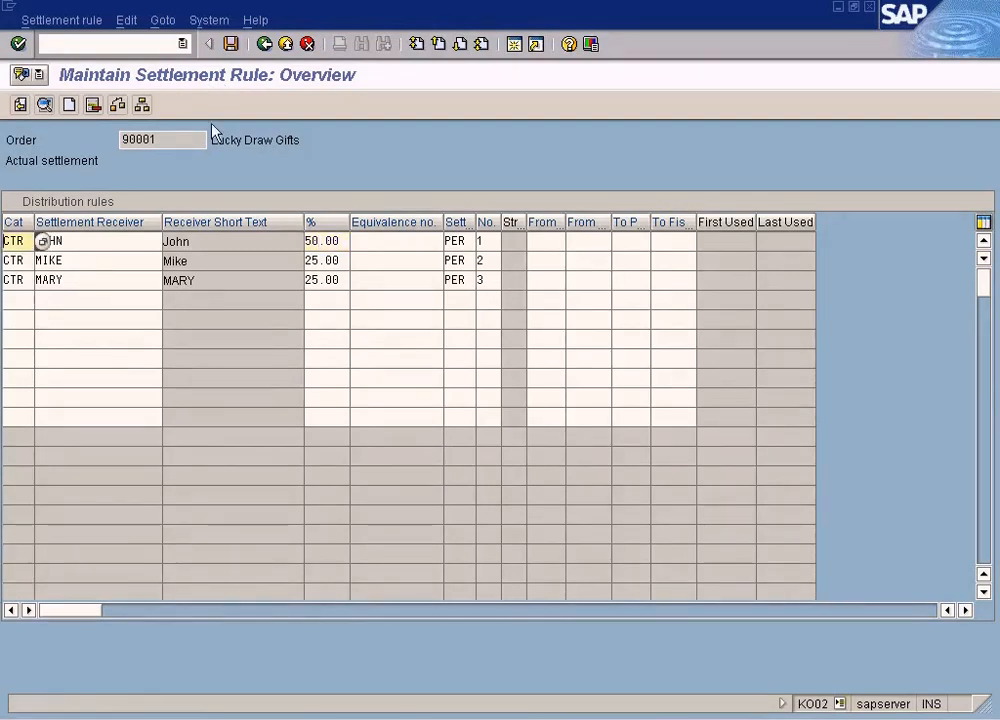
# Step: View the order's settlement hierarchy and save the settlement rule
pyautogui.click(142, 104)
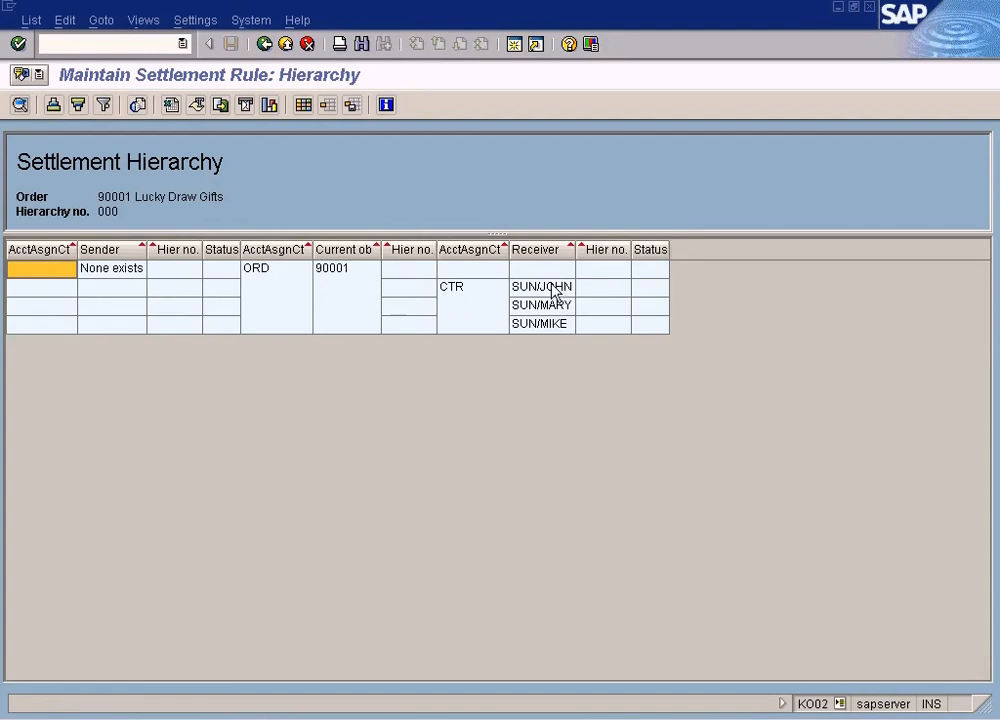
pyautogui.click(264, 44)
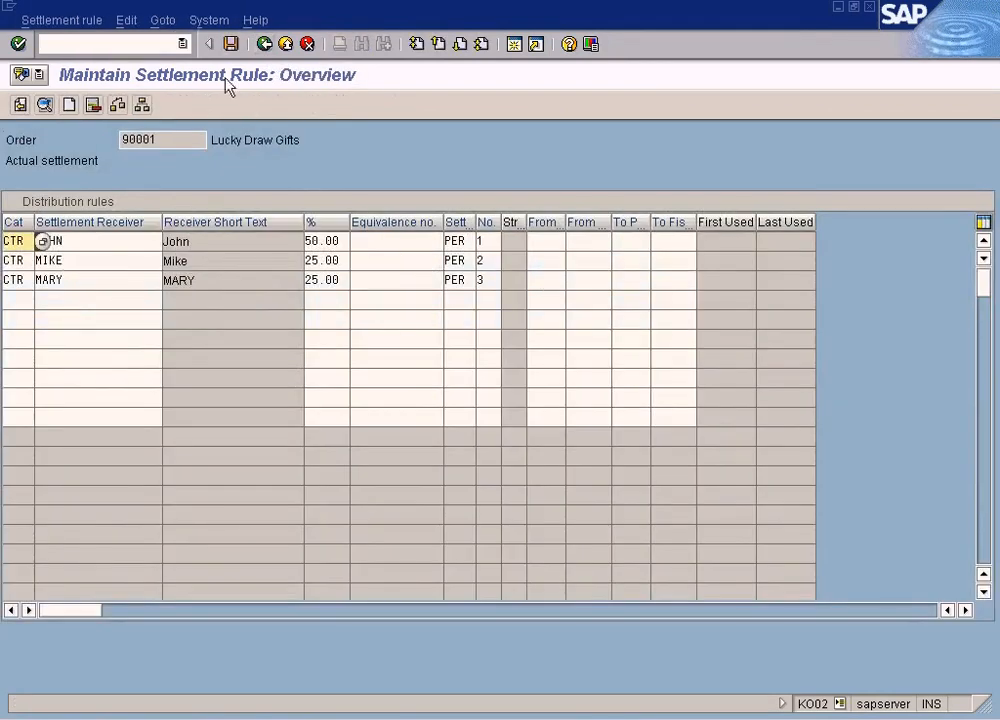
pyautogui.click(230, 46)
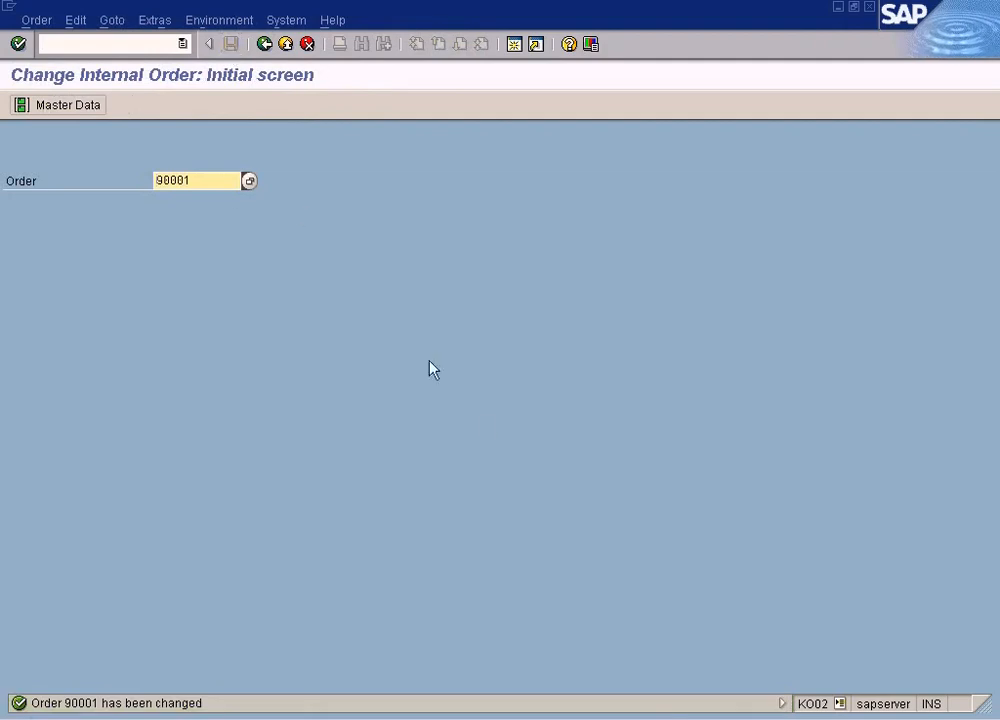
# Step: Switch to the Actual Settlement: Order session, display the order's settlement rule and exit to the SAP Easy Access menu
pyautogui.click(350, 716)
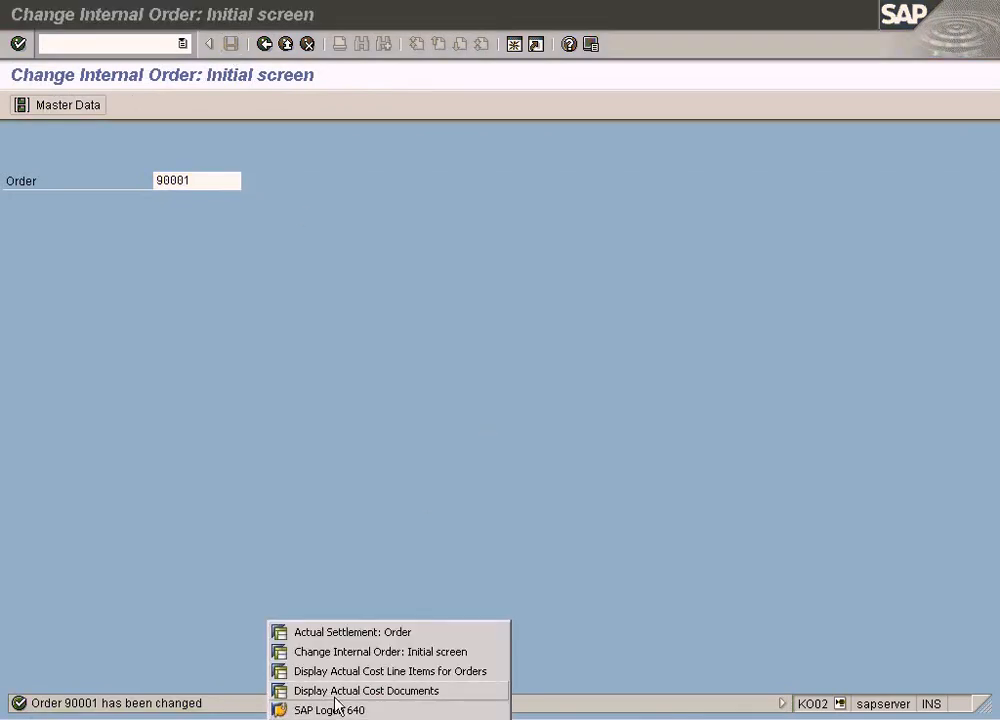
pyautogui.click(366, 633)
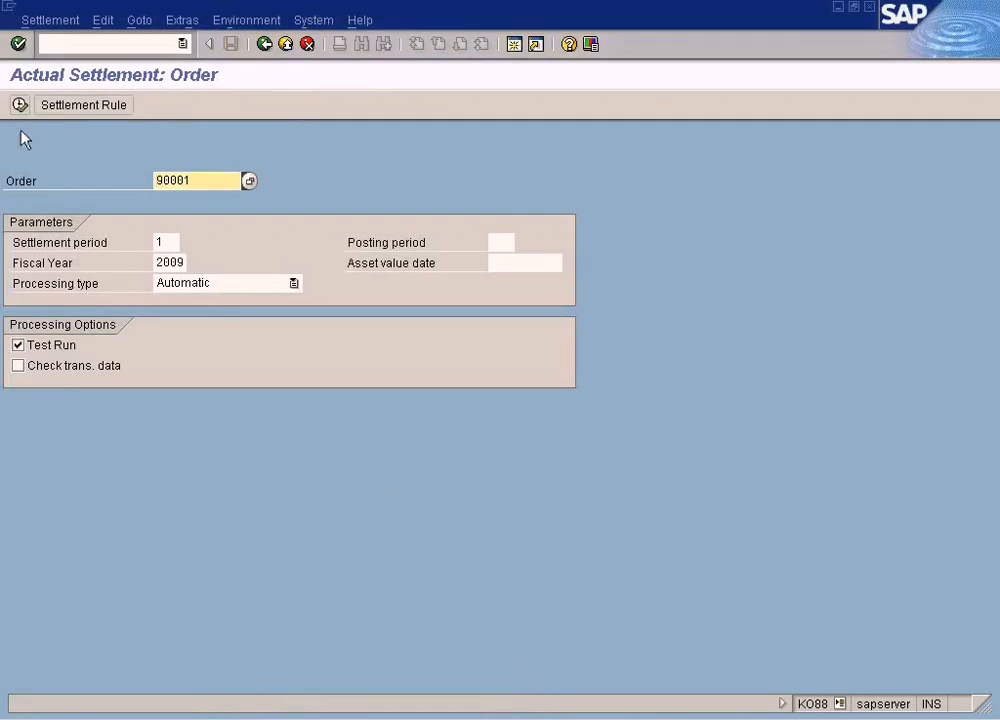
pyautogui.click(99, 106)
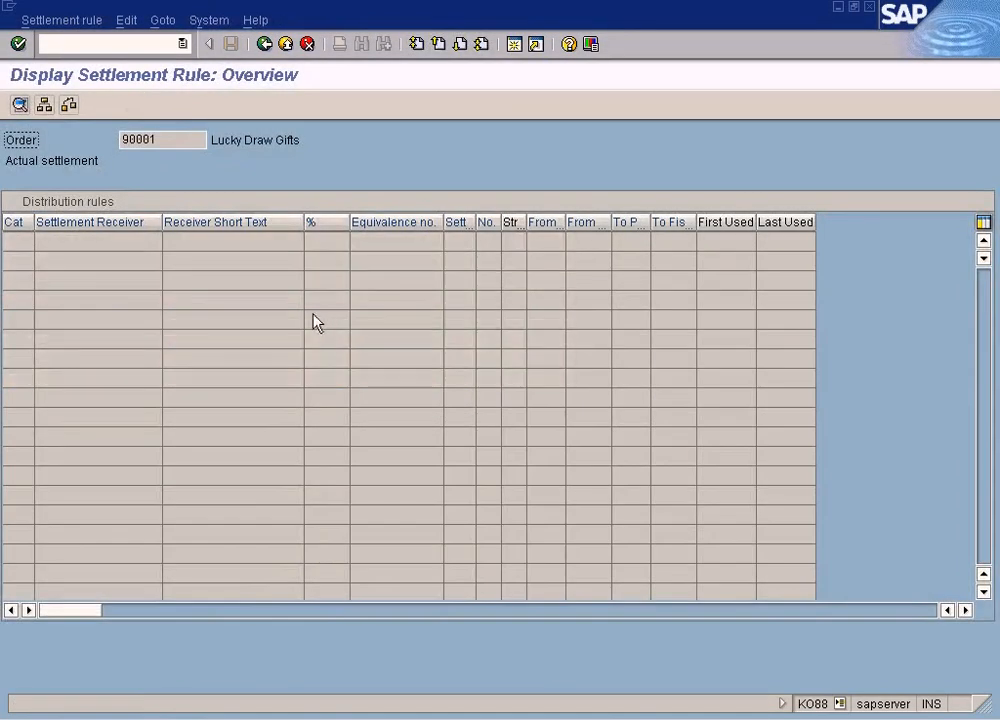
pyautogui.click(264, 44)
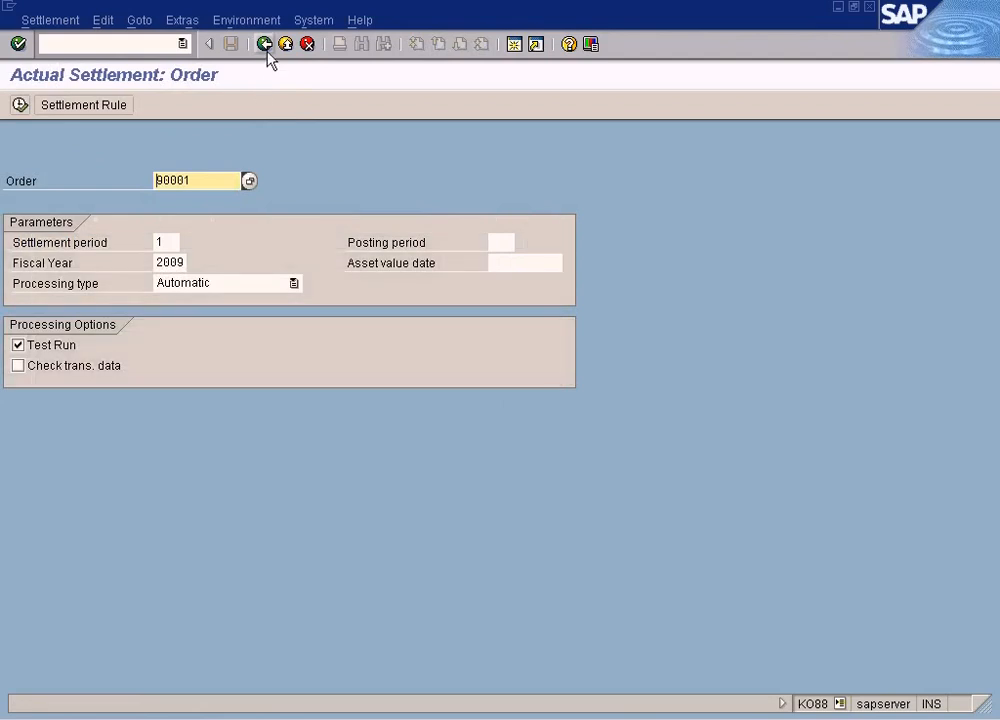
pyautogui.click(264, 44)
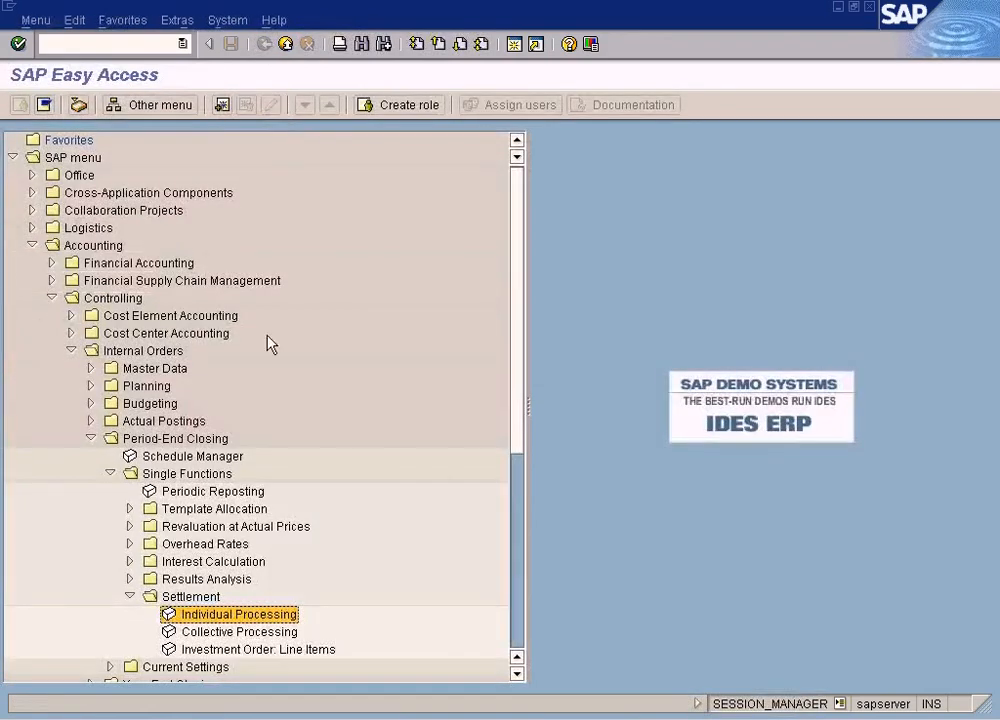
# Step: Reopen Individual Processing for settlement, review the order's saved distribution rules and return to the settlement parameters
pyautogui.doubleClick(243, 615)
pyautogui.click(85, 107)
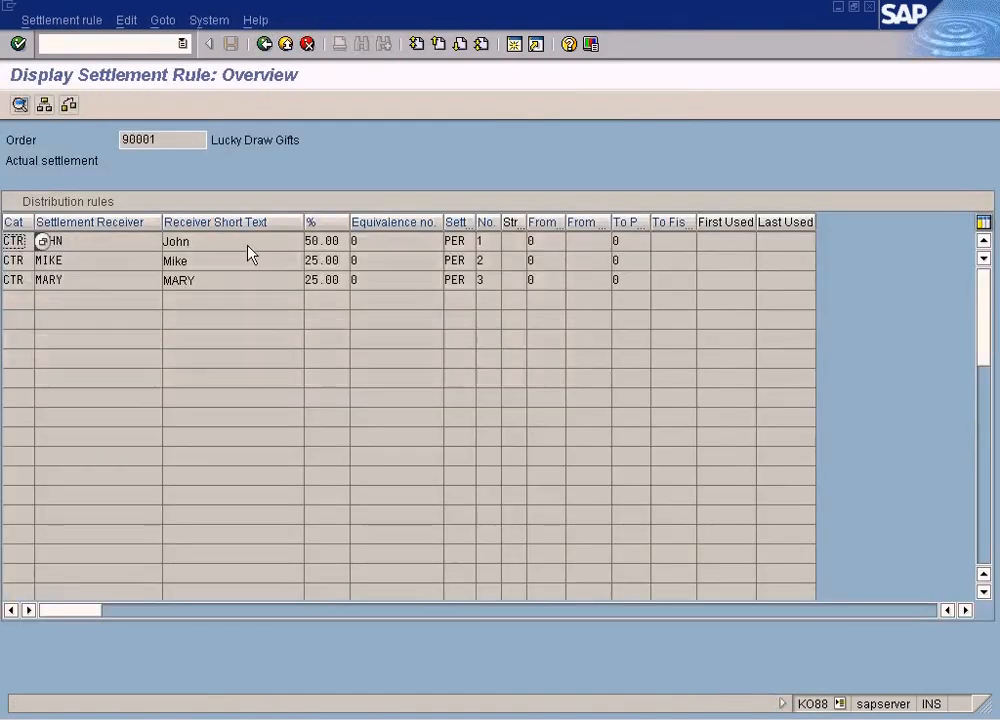
pyautogui.click(220, 246)
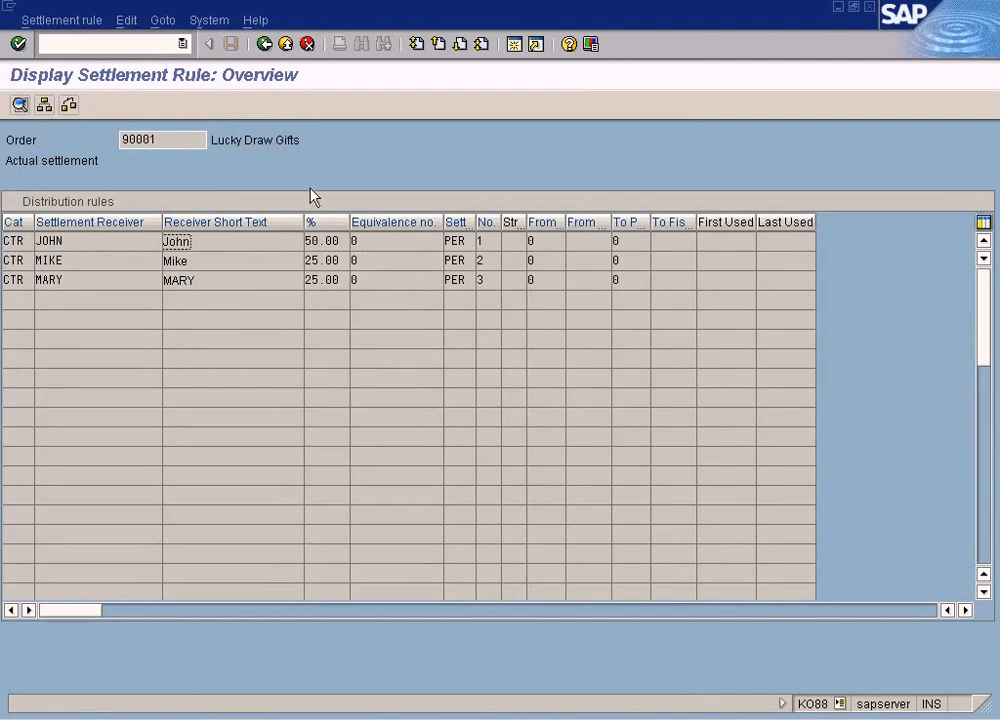
pyautogui.click(265, 45)
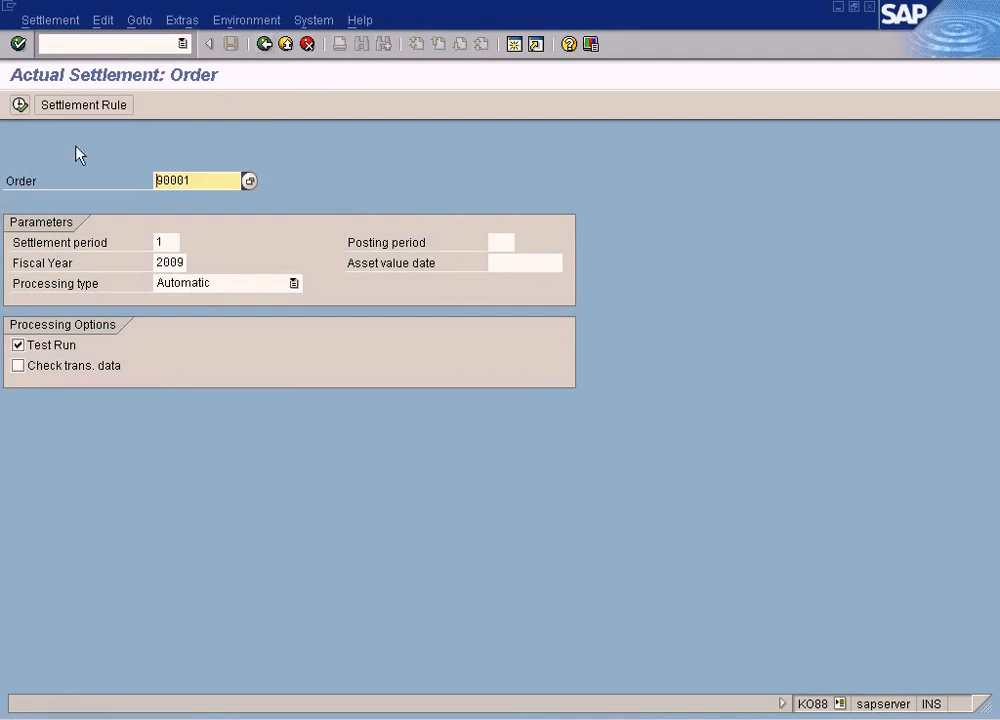
# Step: Execute the settlement as a test run, read the details of the error message and close the message list
pyautogui.click(20, 105)
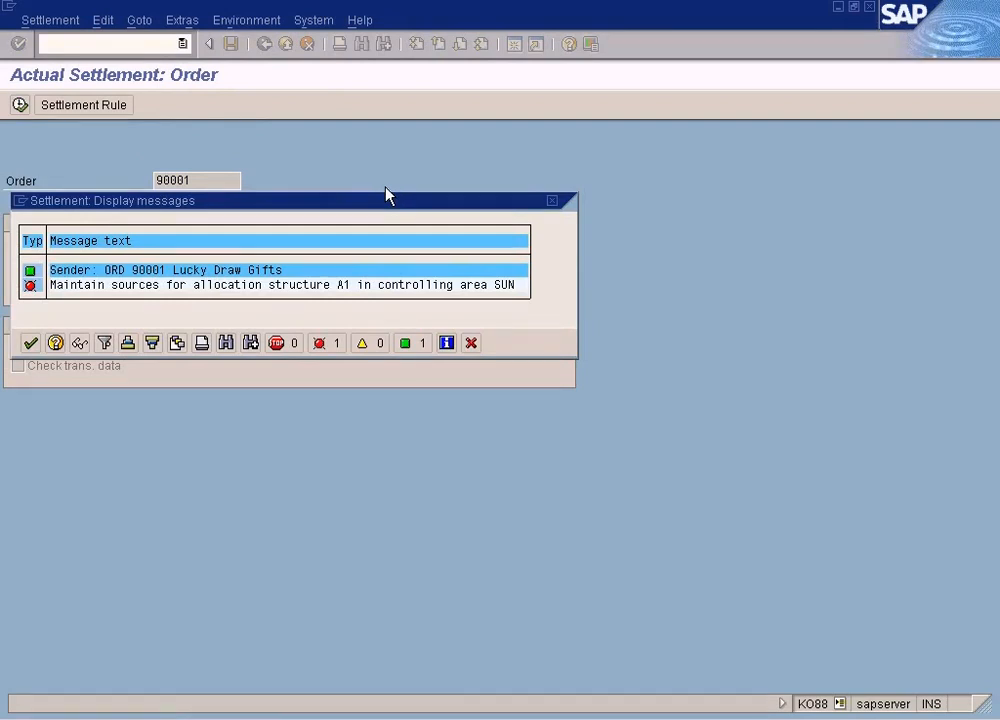
pyautogui.doubleClick(433, 287)
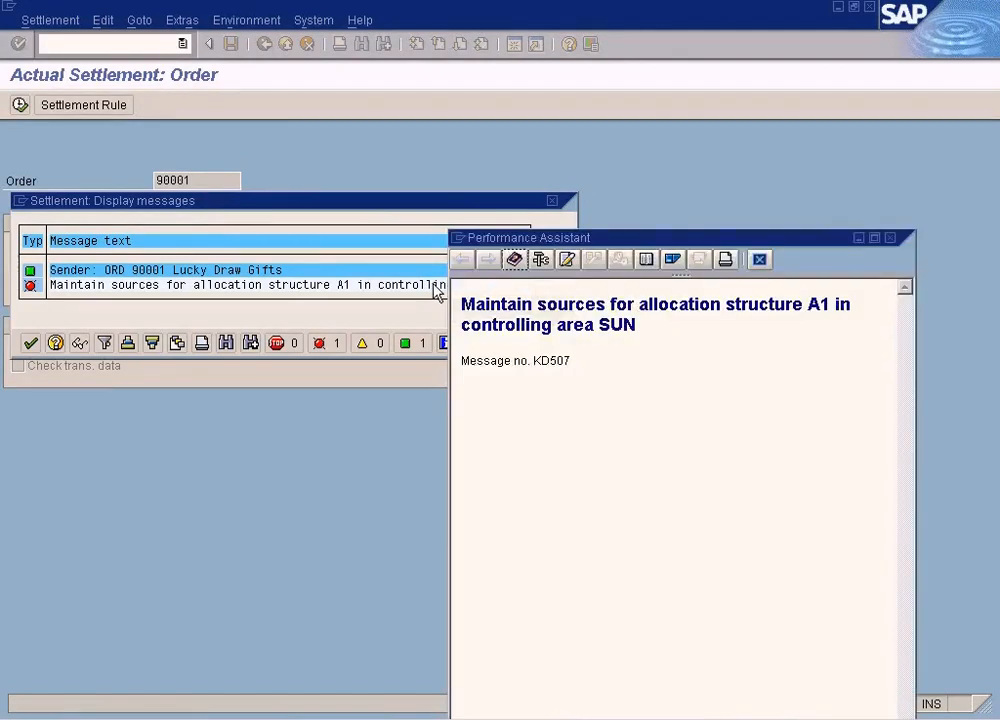
pyautogui.click(760, 260)
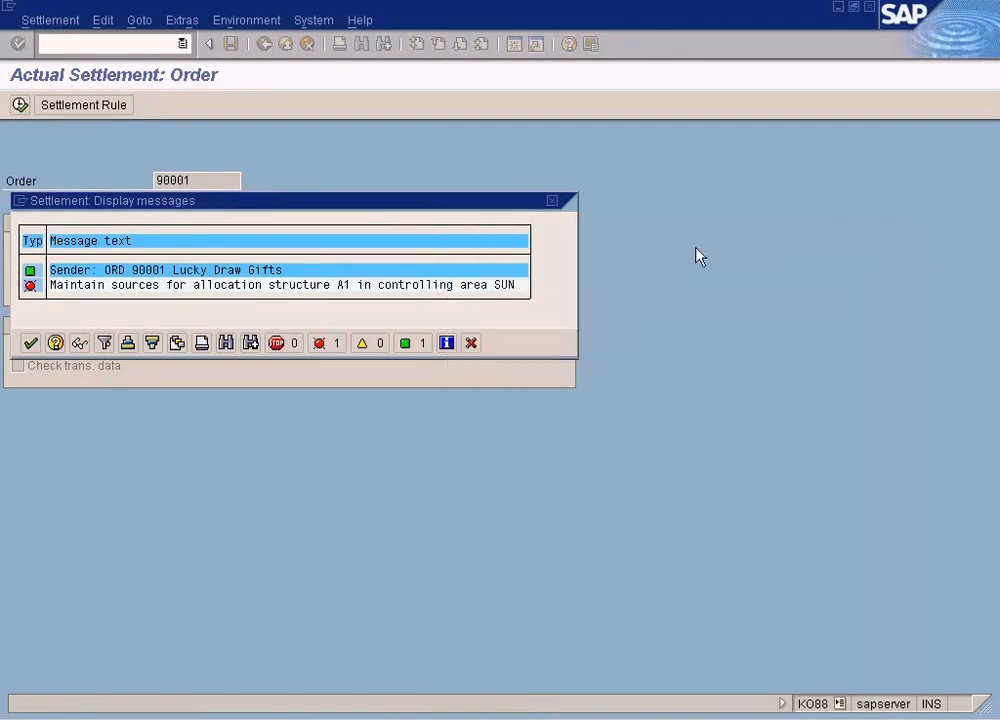
pyautogui.click(472, 344)
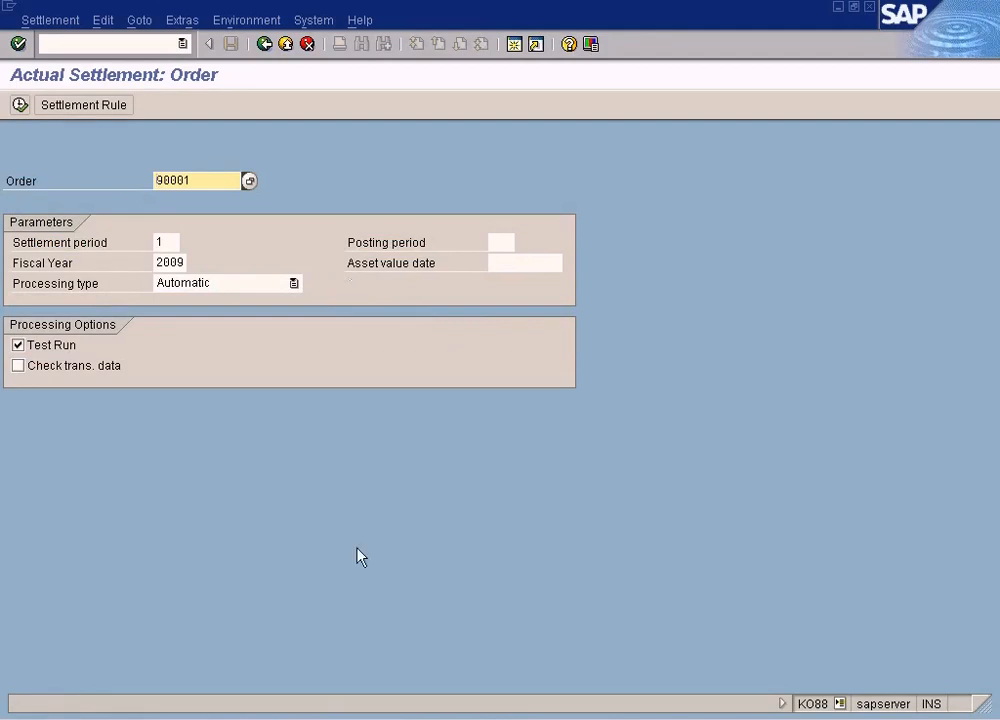
# Step: Switch to another SAP session and open the SAP Customizing Implementation Guide with transaction /nspro
pyautogui.click(333, 710)
pyautogui.click(348, 614)
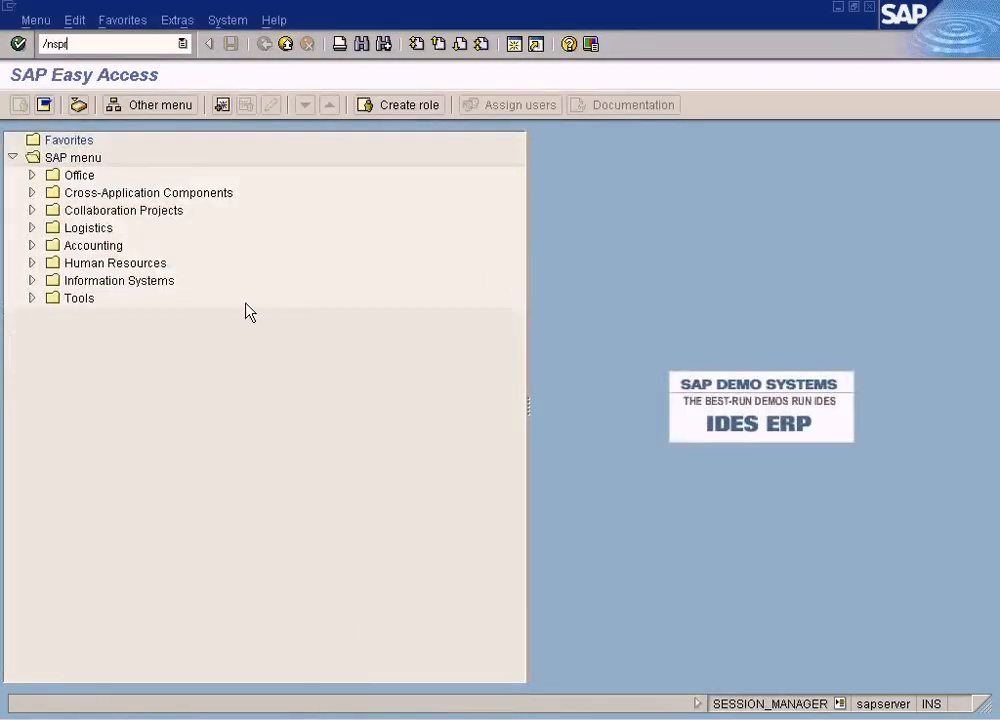
pyautogui.press('Return')
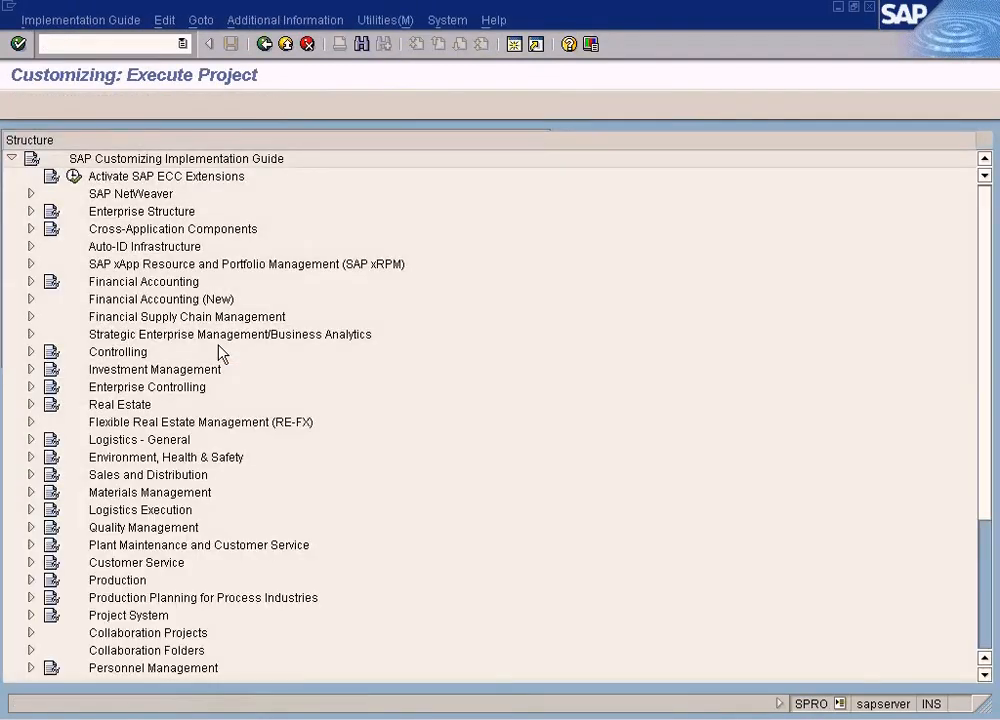
# Step: Expand the implementation guide through Controlling, Internal Orders and Actual Postings to the Settlement activities
pyautogui.click(32, 351)
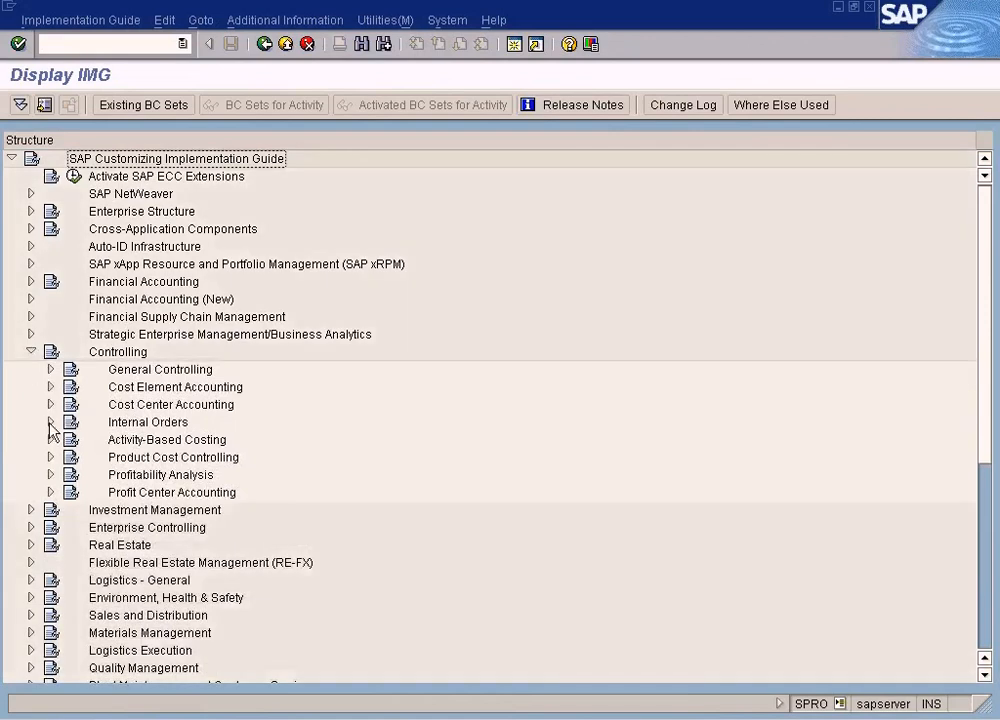
pyautogui.click(50, 421)
pyautogui.scroll(-1, 60, 505)
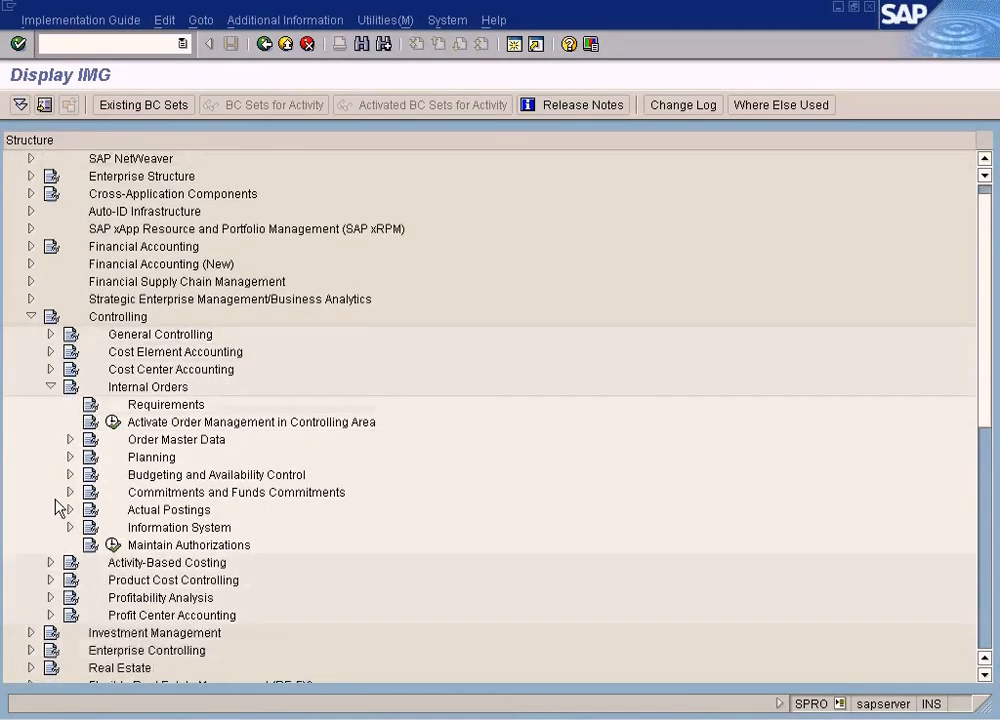
pyautogui.click(69, 510)
pyautogui.scroll(-3, 68, 518)
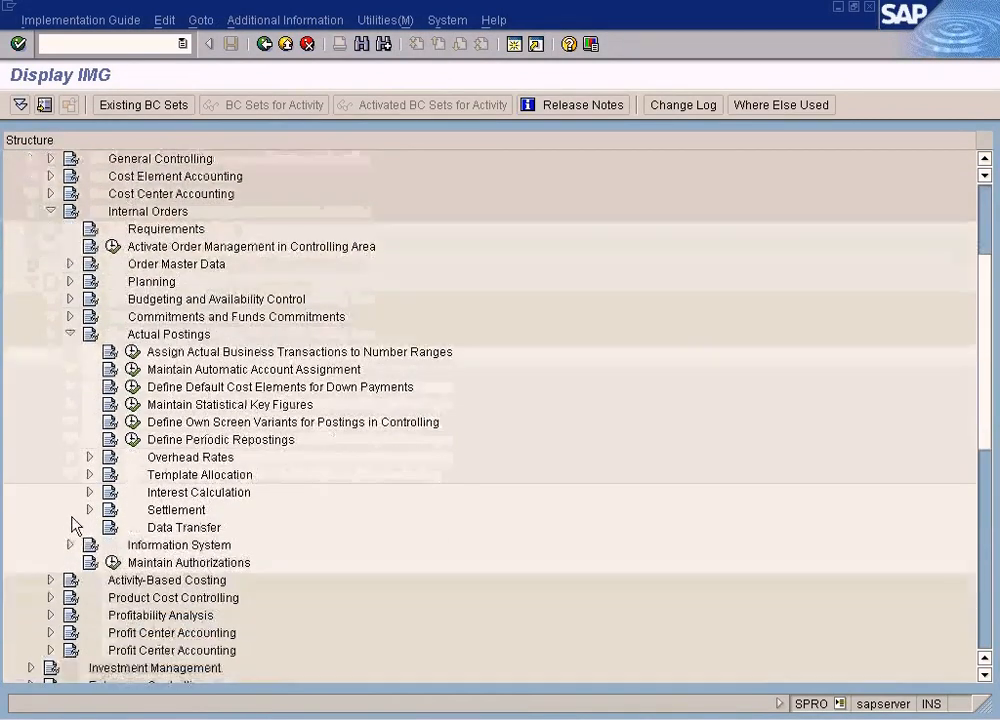
pyautogui.click(89, 492)
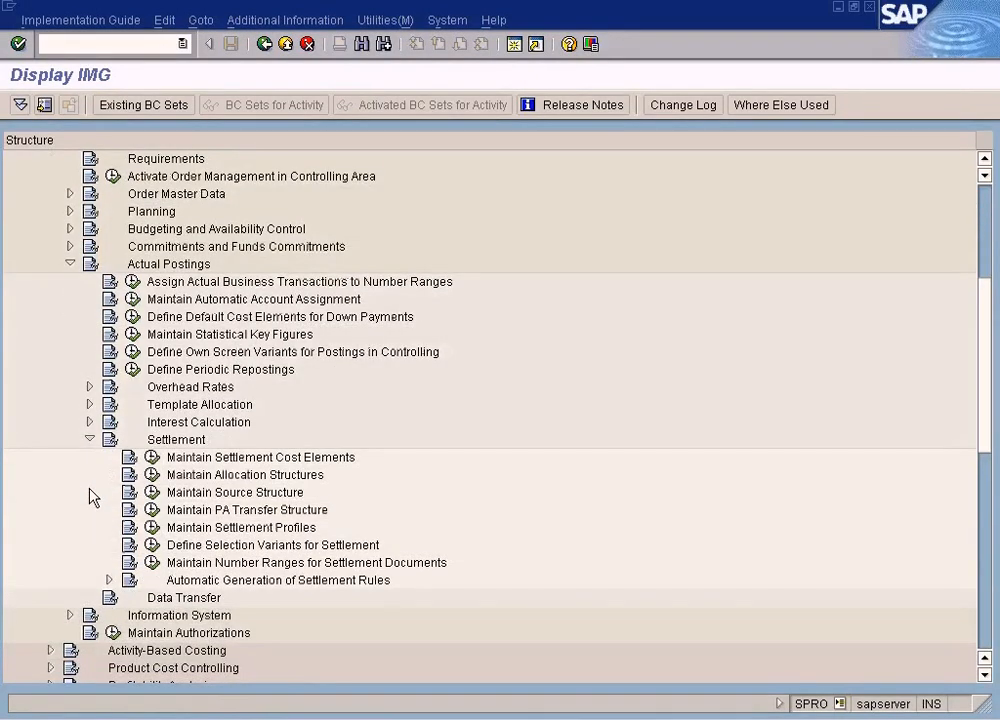
# Step: Open Maintain Settlement Profiles, check the default allocation structure of the Internal Order profile 20 and return to the implementation guide
pyautogui.click(155, 527)
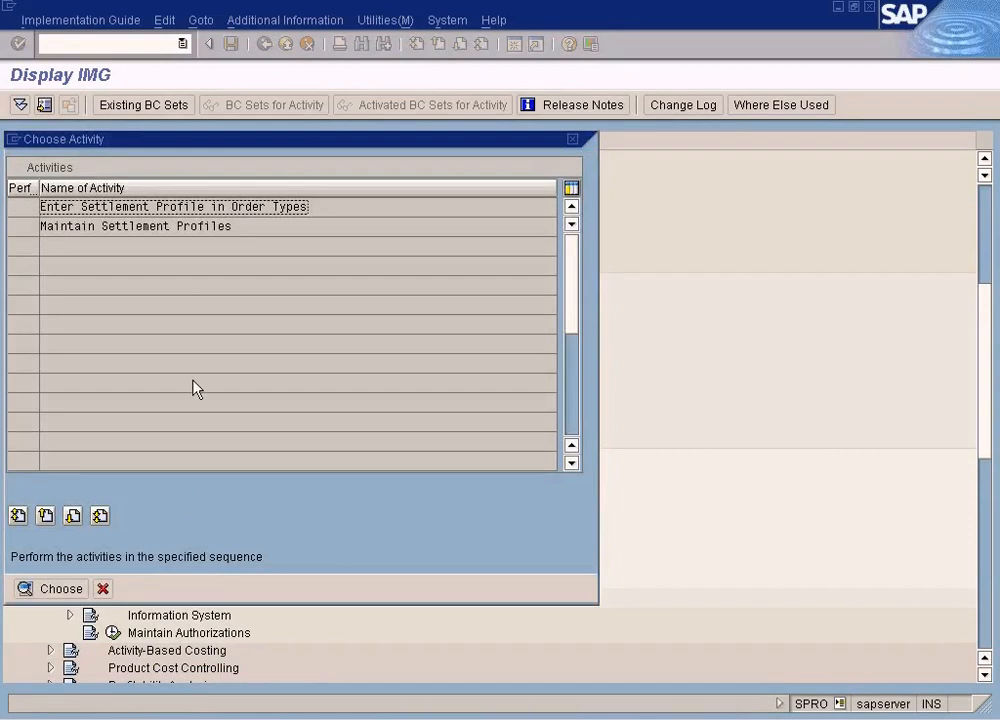
pyautogui.doubleClick(172, 228)
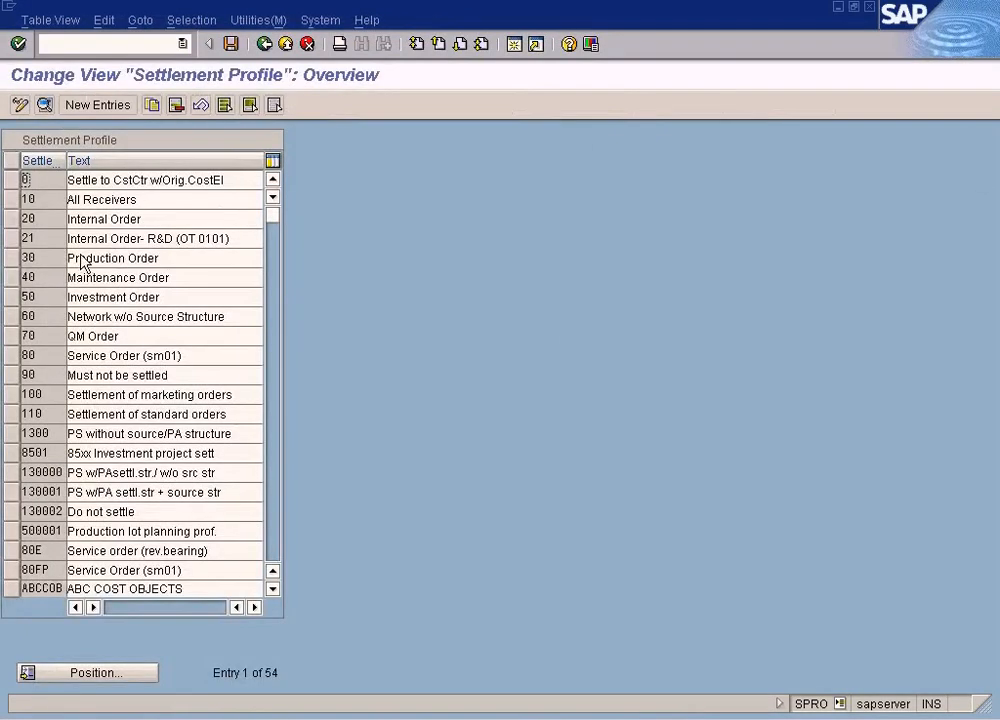
pyautogui.doubleClick(150, 219)
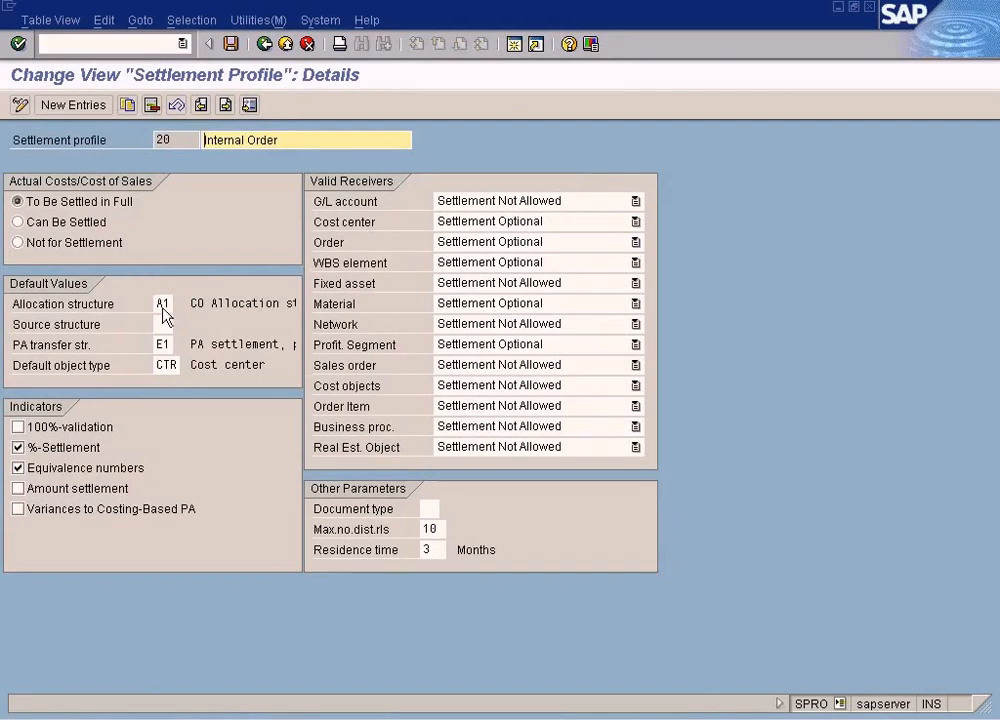
pyautogui.click(161, 305)
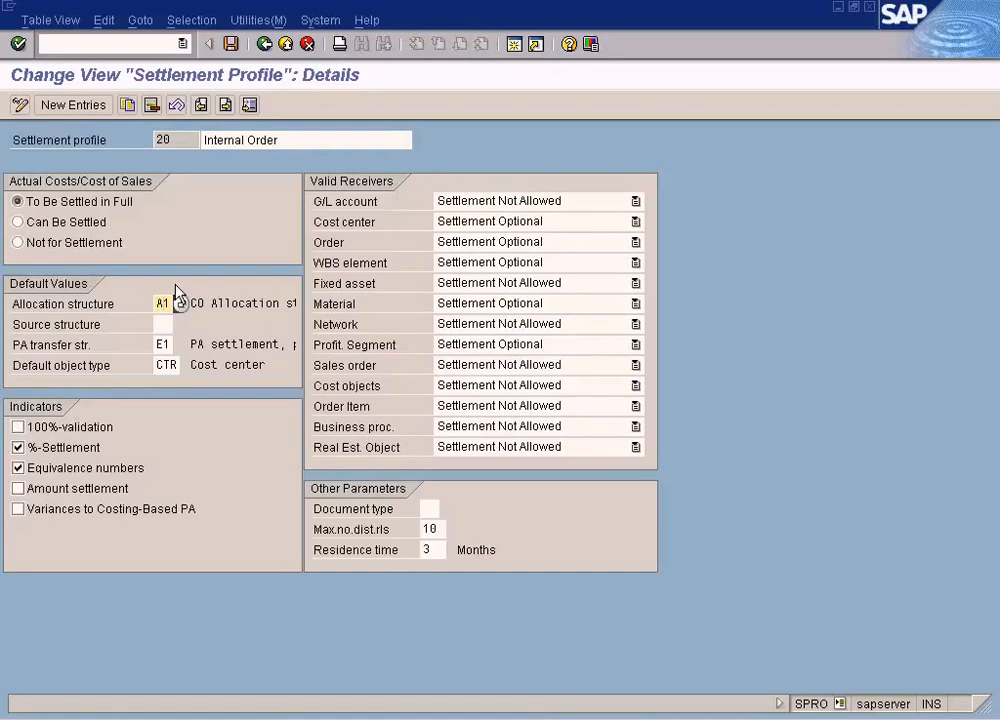
pyautogui.click(473, 718)
pyautogui.doubleClick(162, 305)
pyautogui.click(264, 43)
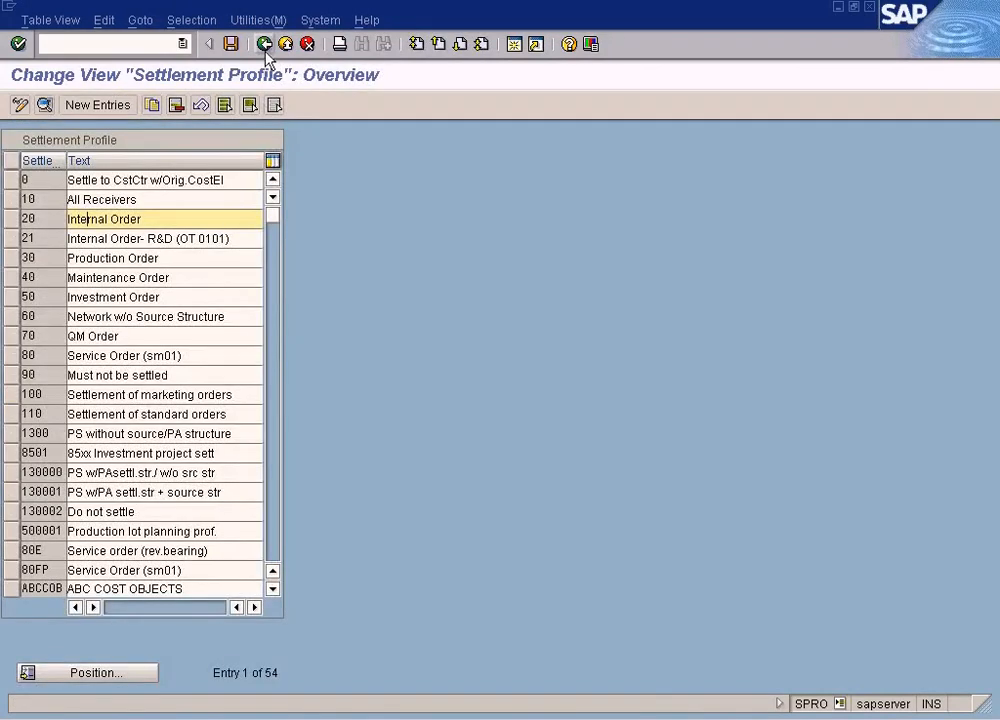
pyautogui.click(265, 43)
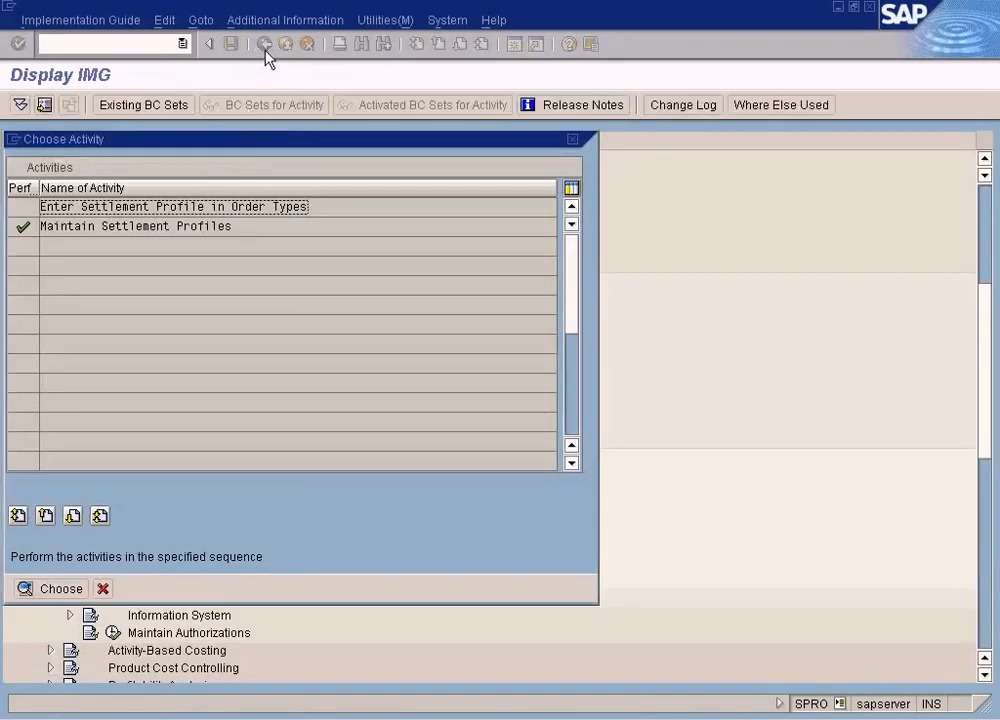
pyautogui.click(102, 588)
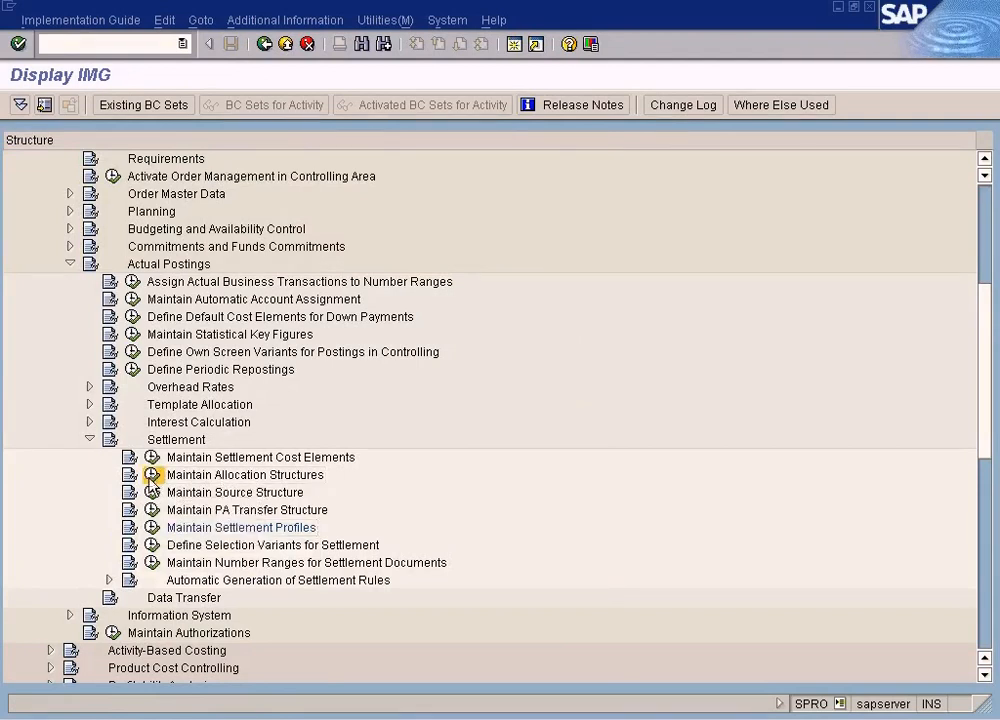
# Step: Open Maintain Allocation Structures and display the assignments of allocation structure A1
pyautogui.click(151, 476)
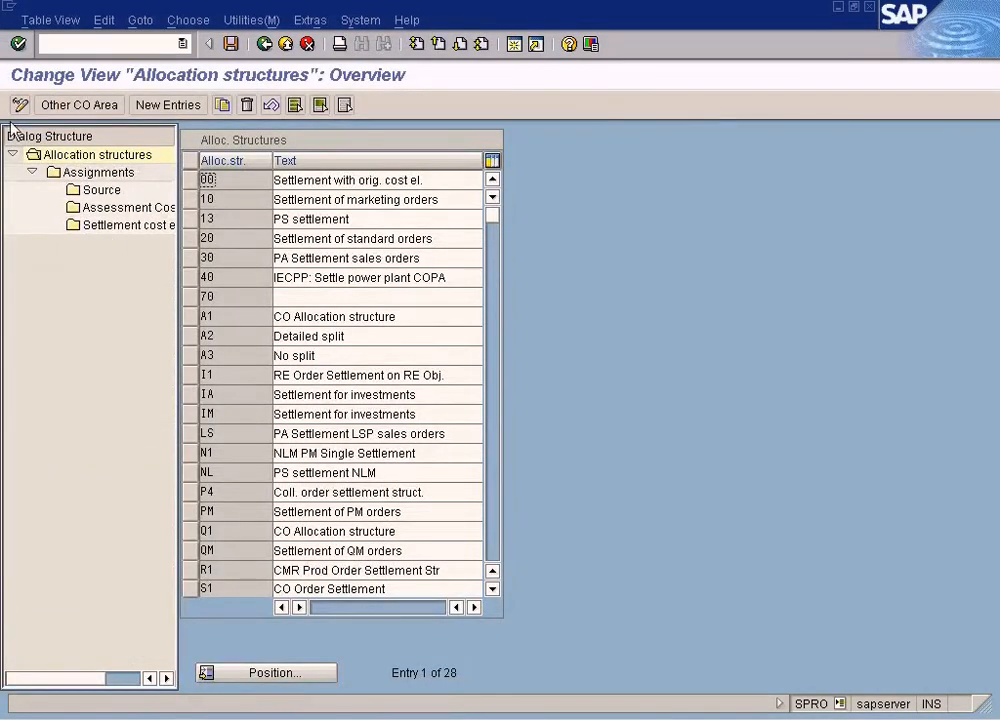
pyautogui.click(190, 318)
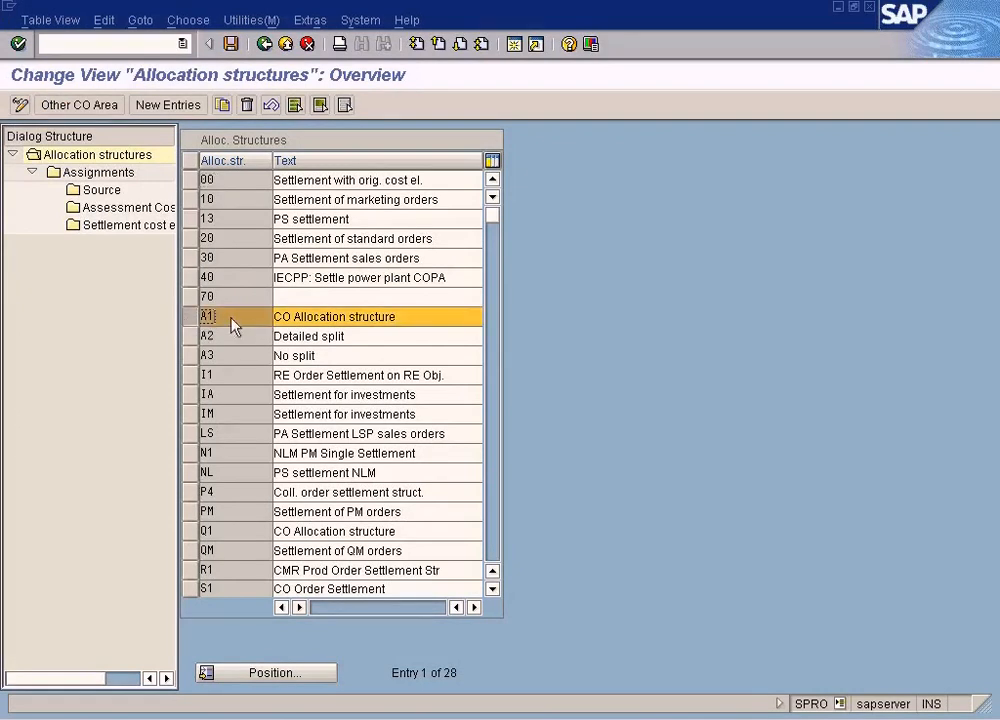
pyautogui.doubleClick(95, 173)
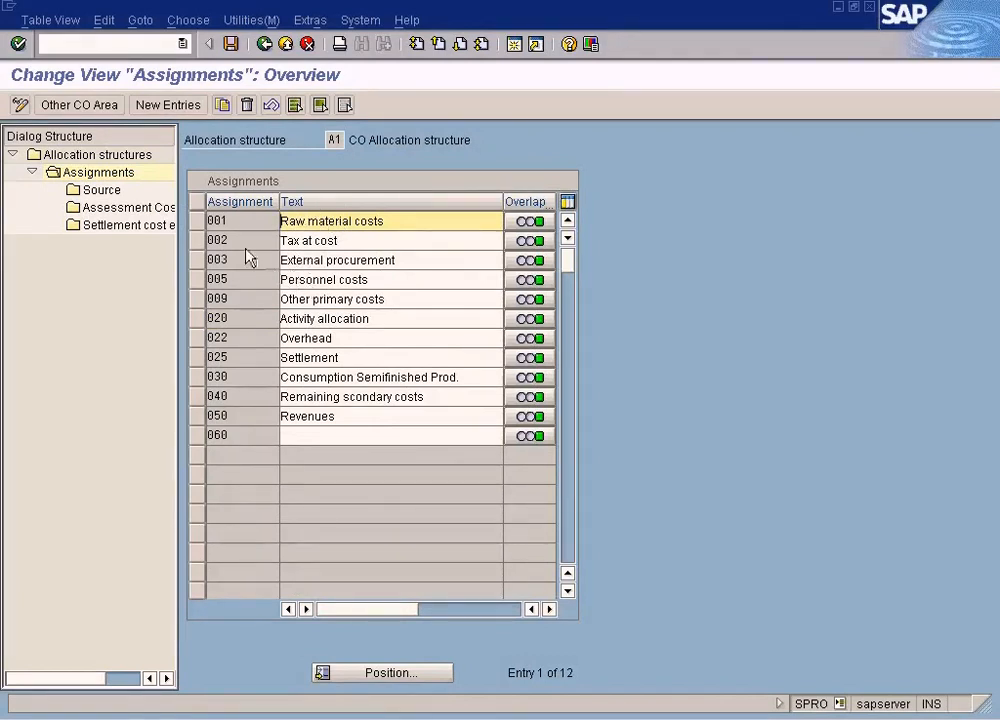
pyautogui.click(176, 108)
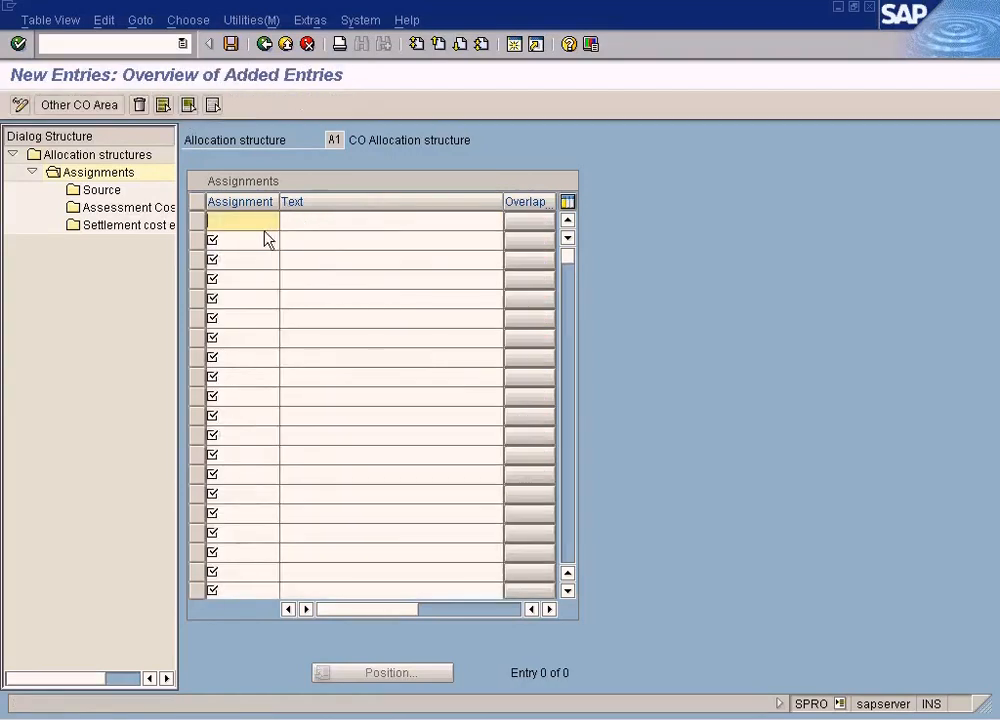
pyautogui.click(264, 44)
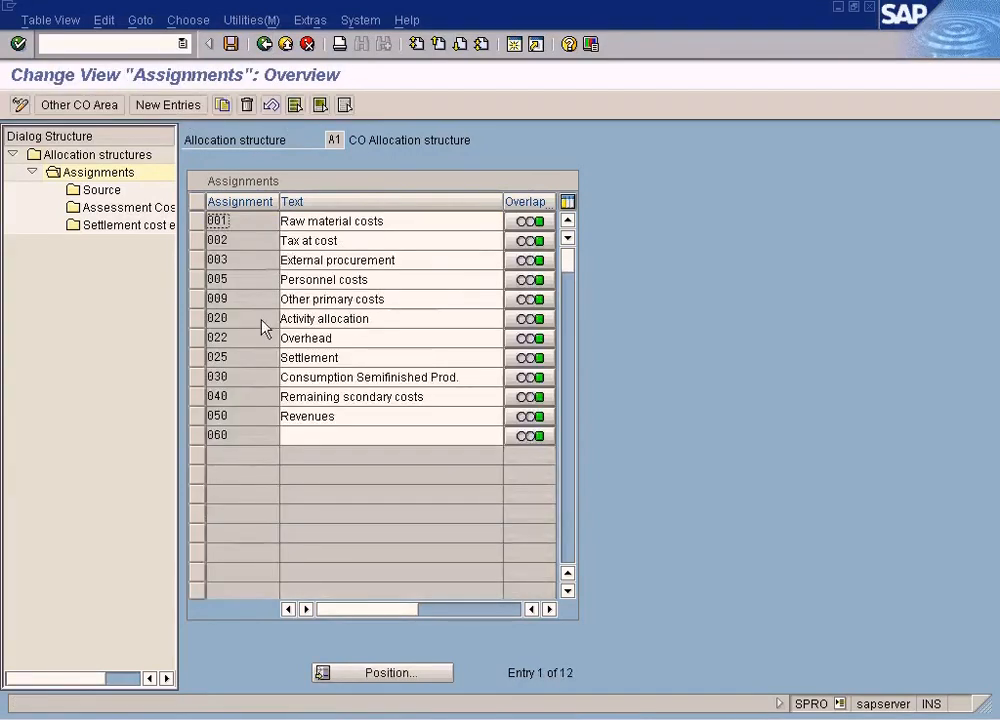
# Step: Add a new assignment 070 with the text "Gifts Costs For Lucky Draw" to allocation structure A1
pyautogui.click(177, 110)
pyautogui.write('07')
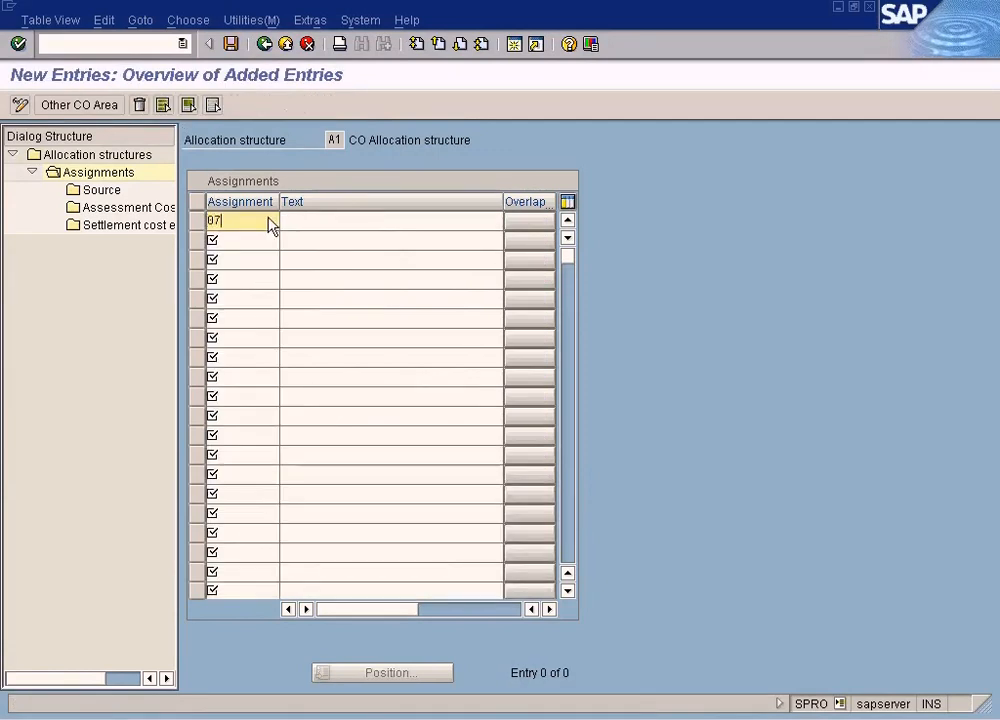
pyautogui.write('0')
pyautogui.press('Tab')
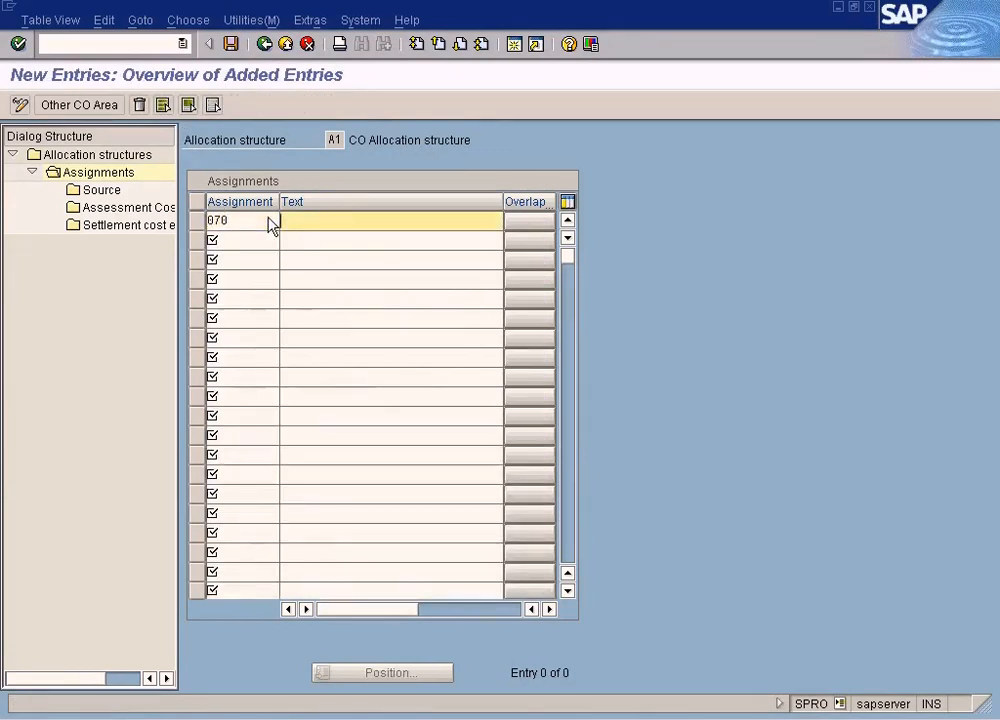
pyautogui.write('Gifts Costs For Lucky Draw')
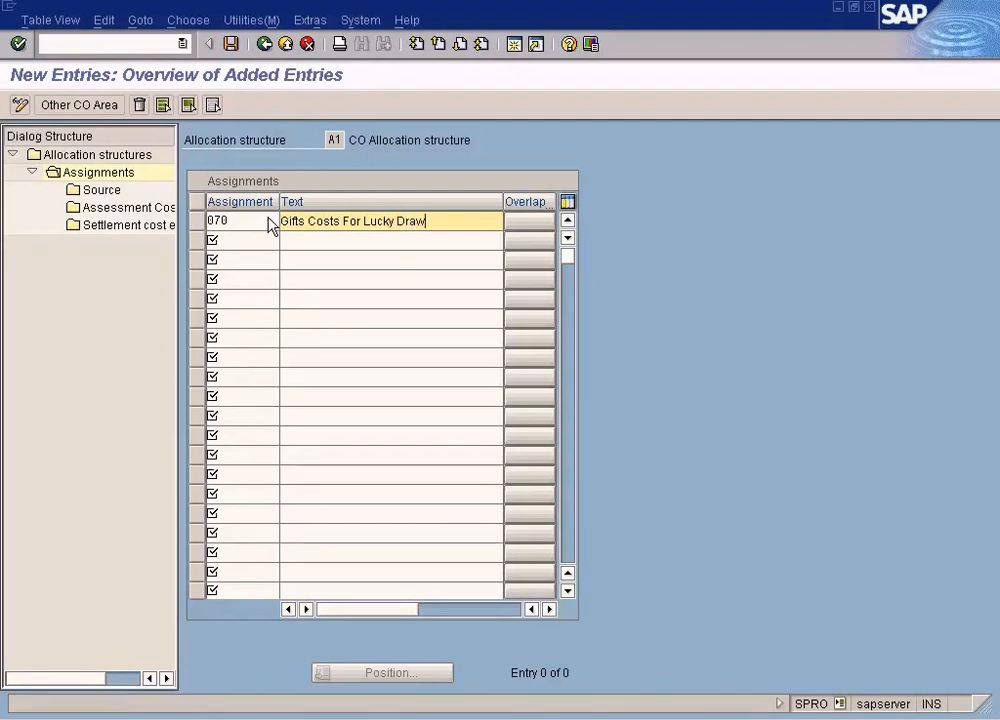
# Step: Switch to the session with the order's actual cost line items, check the posted cost element and return to the new assignment entries
pyautogui.click(346, 713)
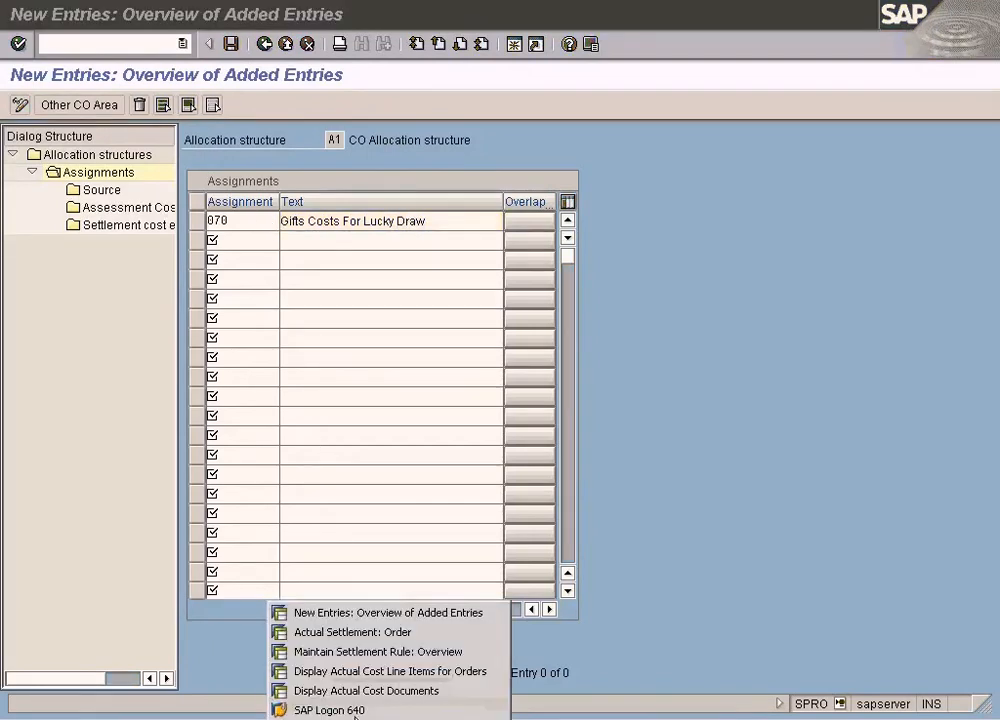
pyautogui.click(360, 675)
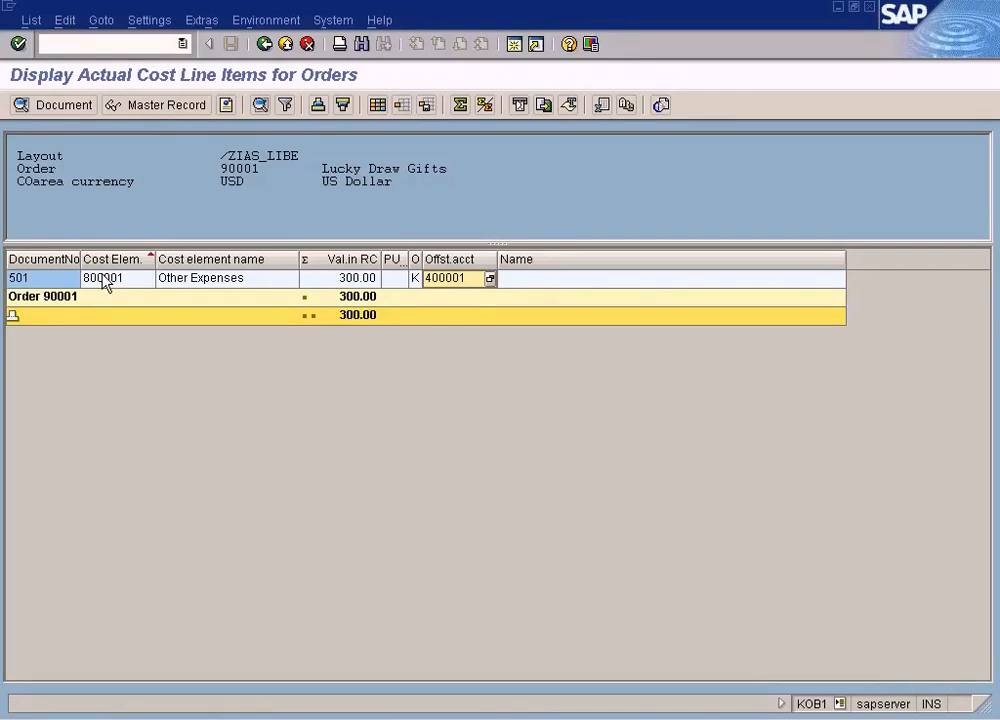
pyautogui.hotkey('alt', 'Tab')
pyautogui.click(318, 712)
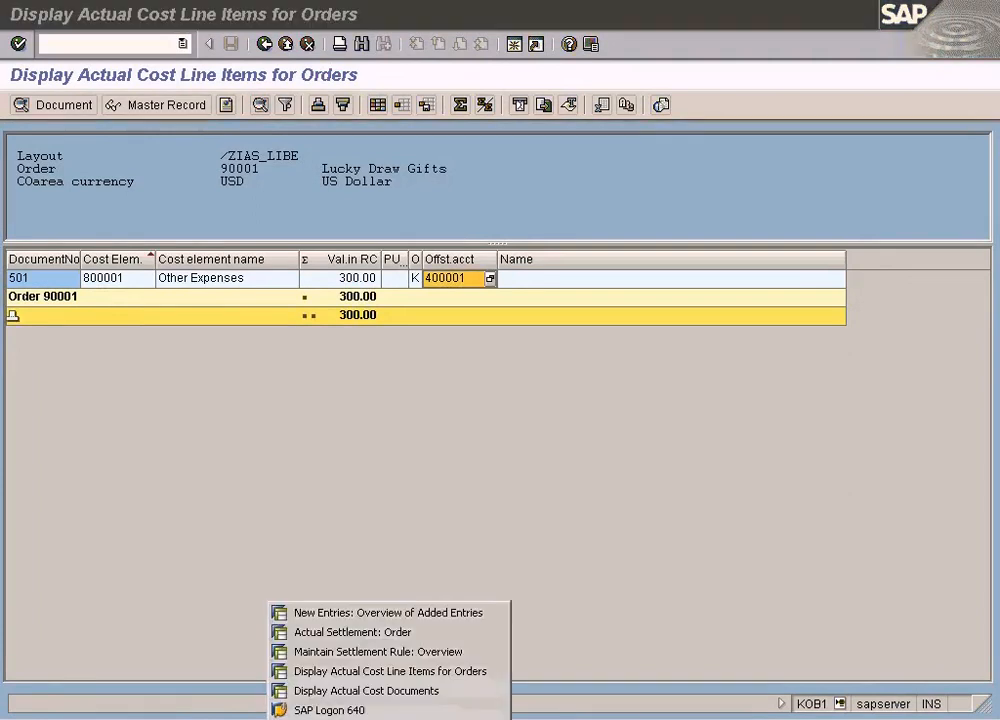
pyautogui.click(335, 611)
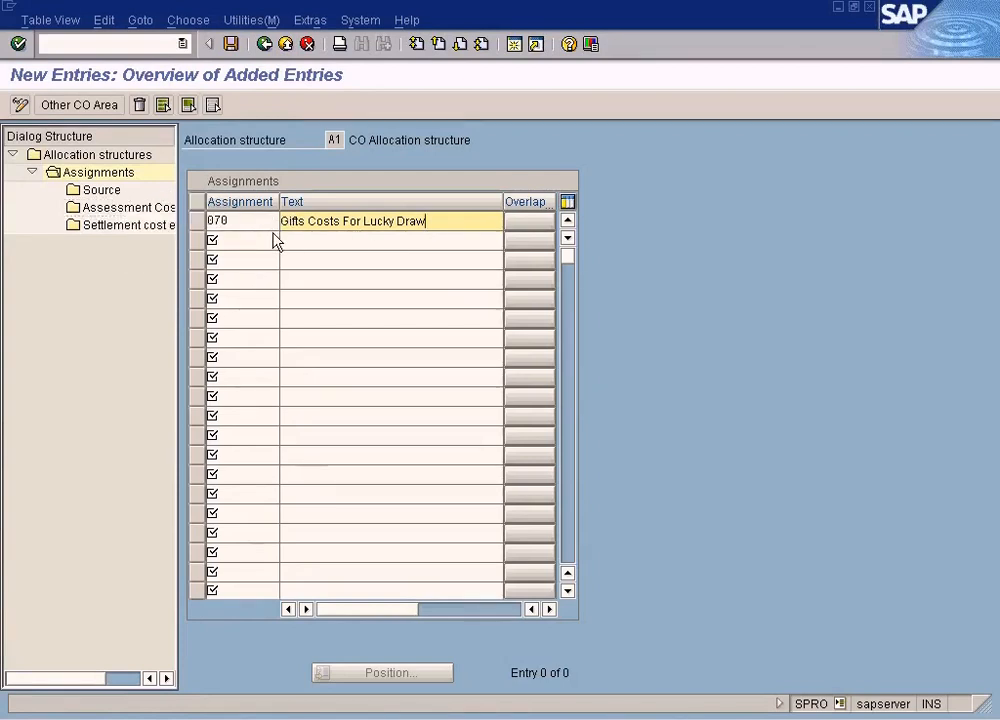
# Step: Select assignment 070 and open its source details for controlling area SUN
pyautogui.doubleClick(101, 189)
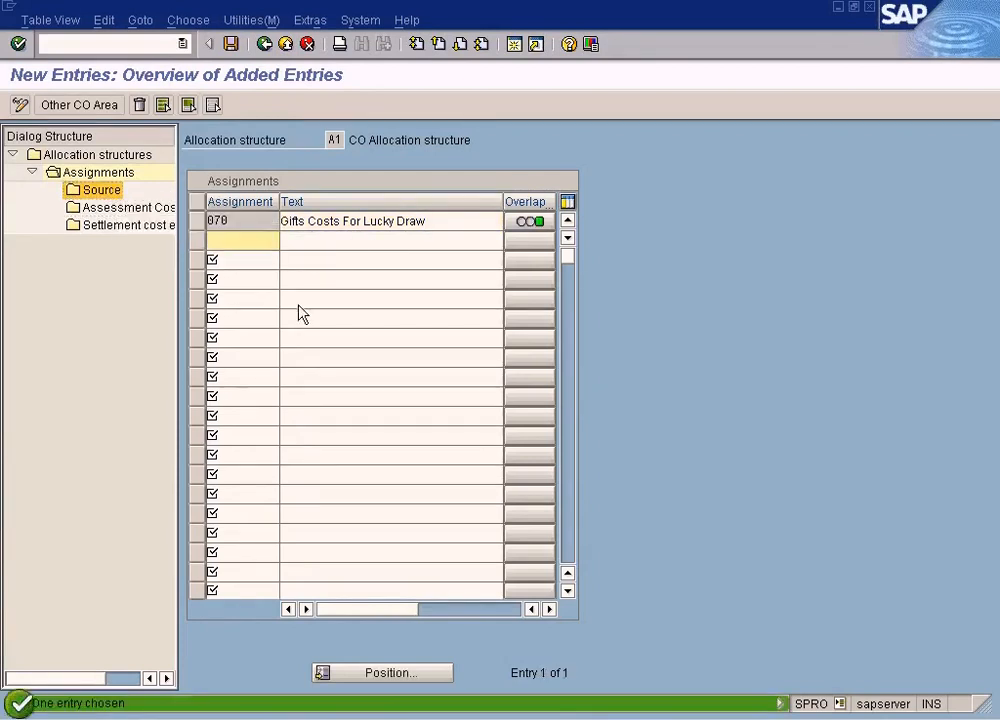
pyautogui.click(197, 221)
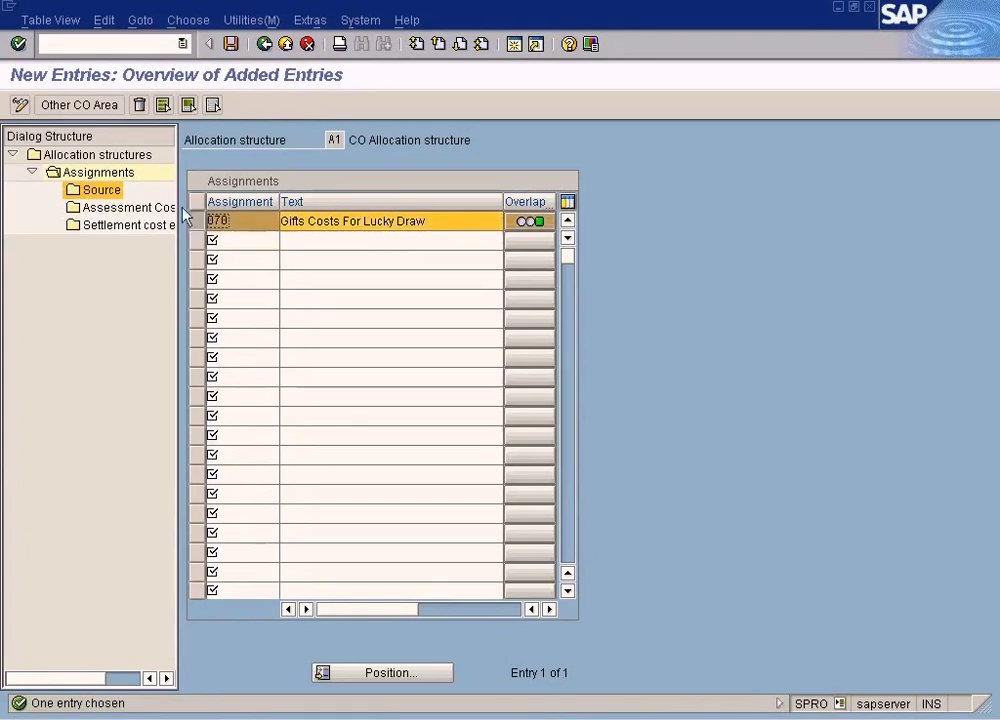
pyautogui.doubleClick(108, 190)
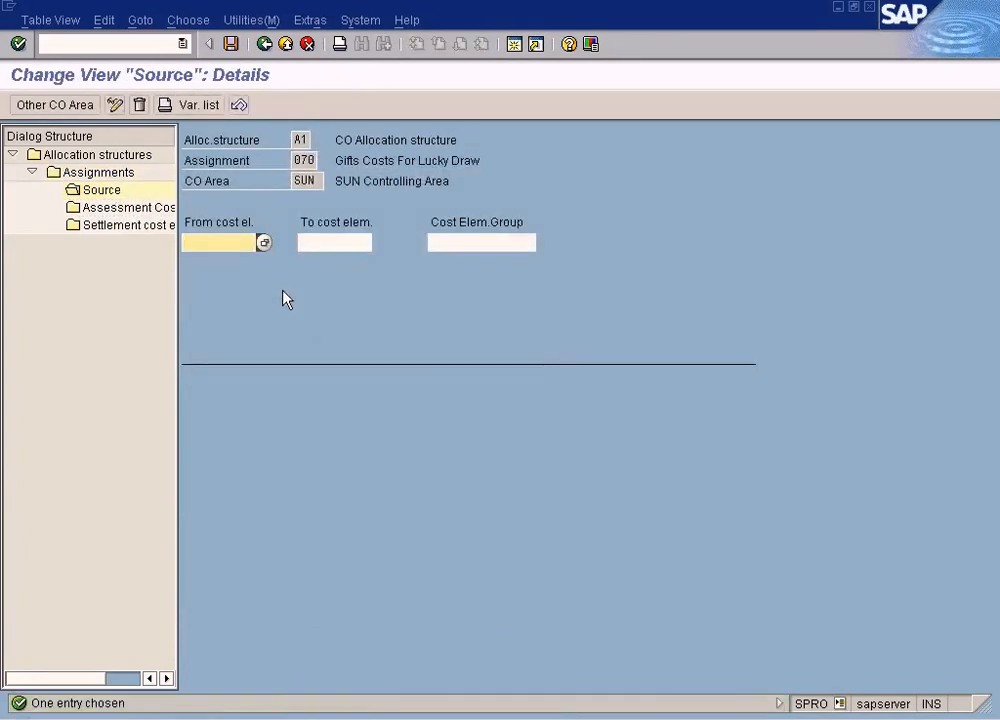
pyautogui.hotkey('alt', 'Tab')
pyautogui.hotkey('alt', 'Tab')
# Step: Search the cost elements in chart of accounts SUN and set the source's starting cost element to 800001
pyautogui.click(263, 243)
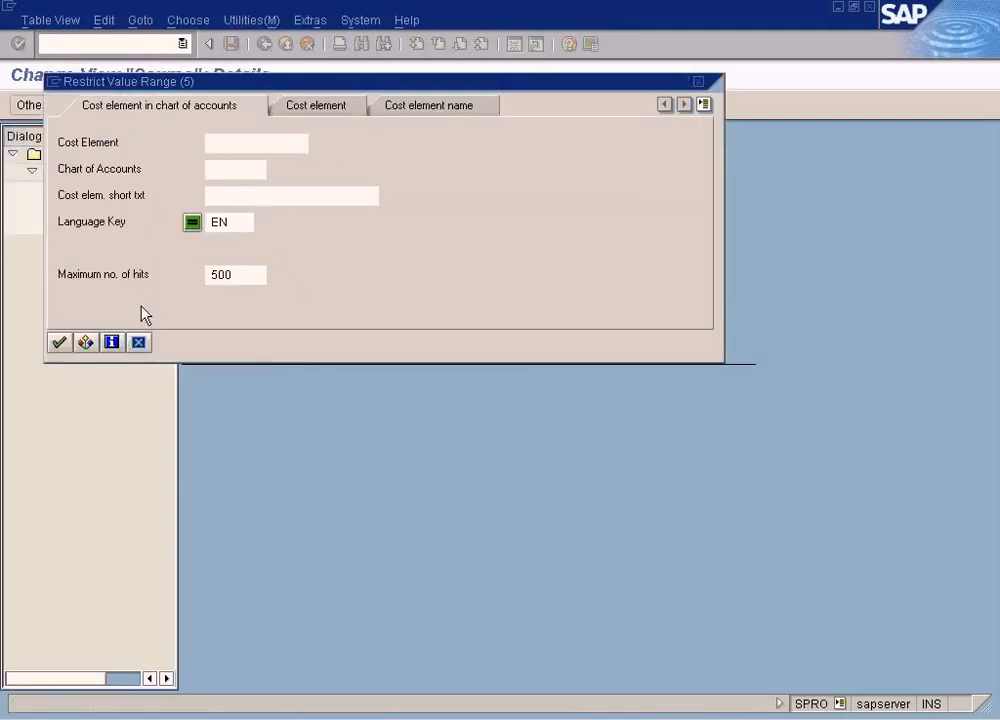
pyautogui.click(228, 172)
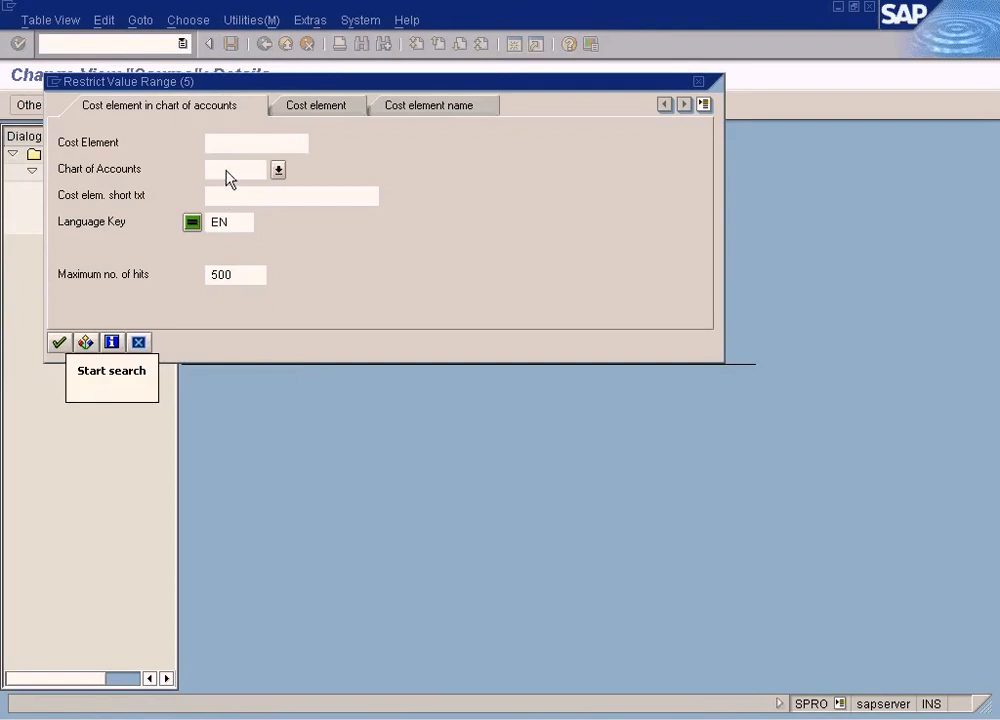
pyautogui.write('sun')
pyautogui.press('Return')
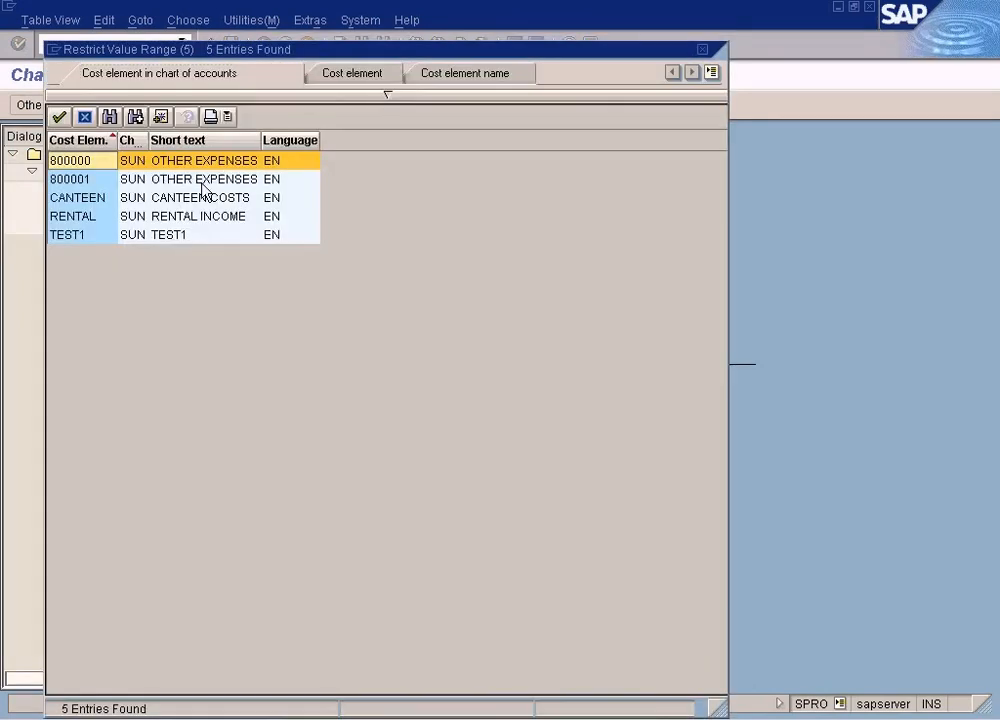
pyautogui.click(180, 181)
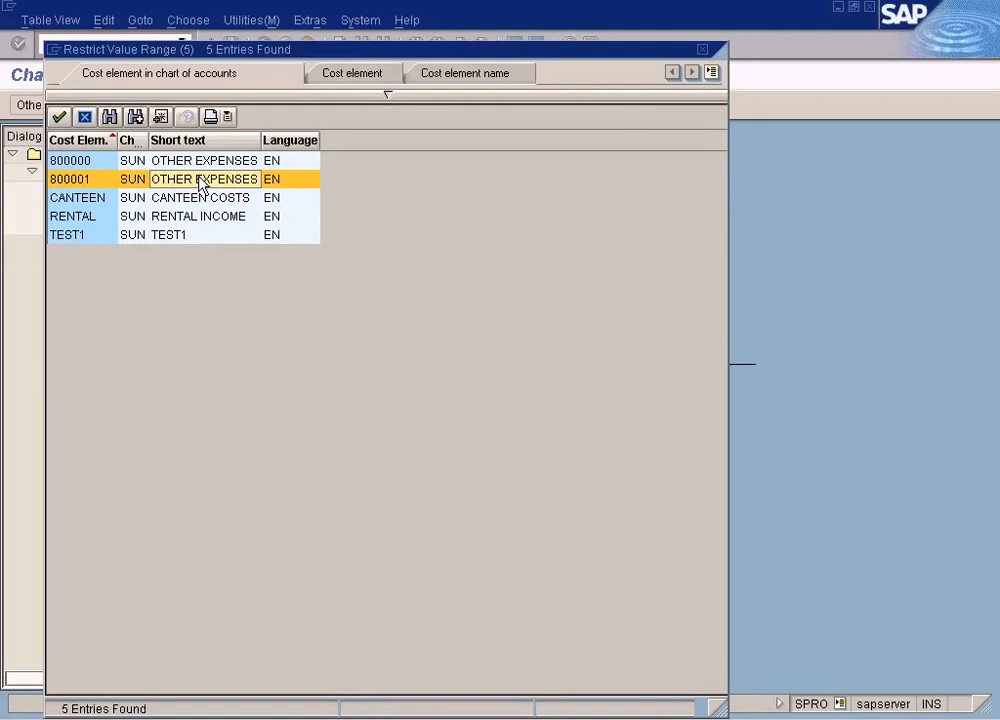
pyautogui.doubleClick(200, 183)
pyautogui.click(346, 246)
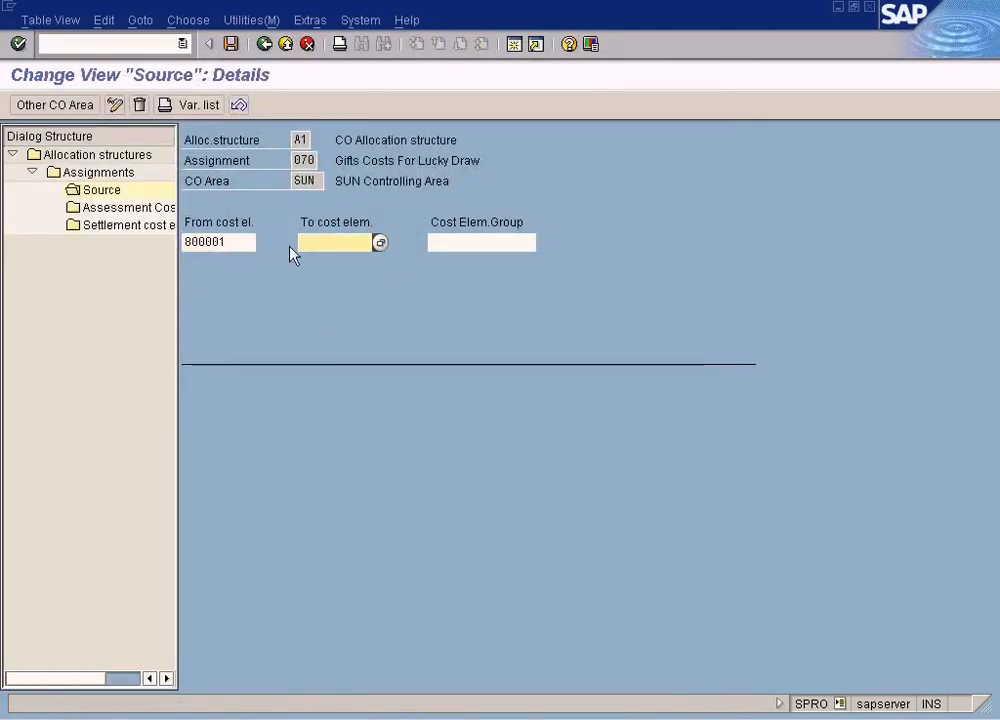
pyautogui.click(460, 250)
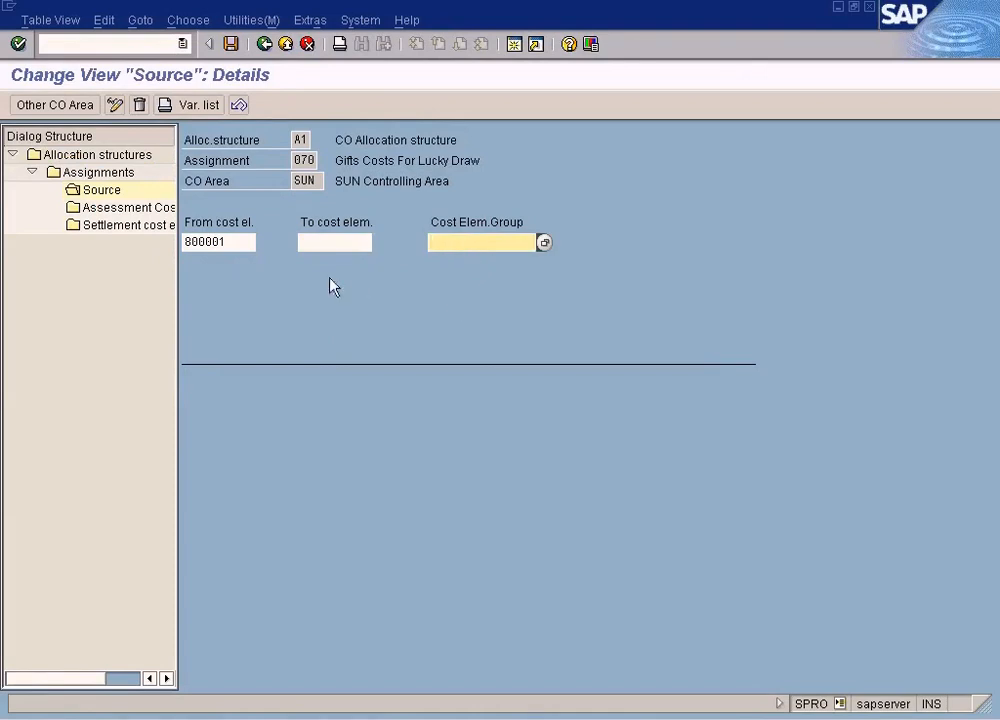
pyautogui.click(232, 244)
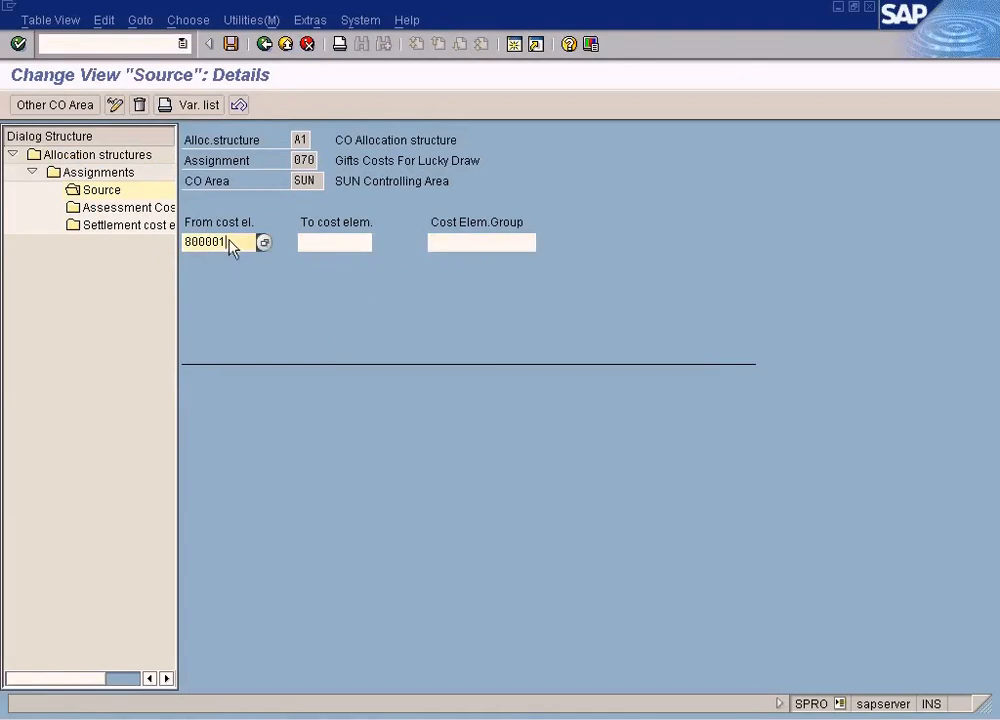
# Step: Add a settlement cost element entry to assignment 070 with receiver category CTR and settlement by original cost element
pyautogui.doubleClick(142, 209)
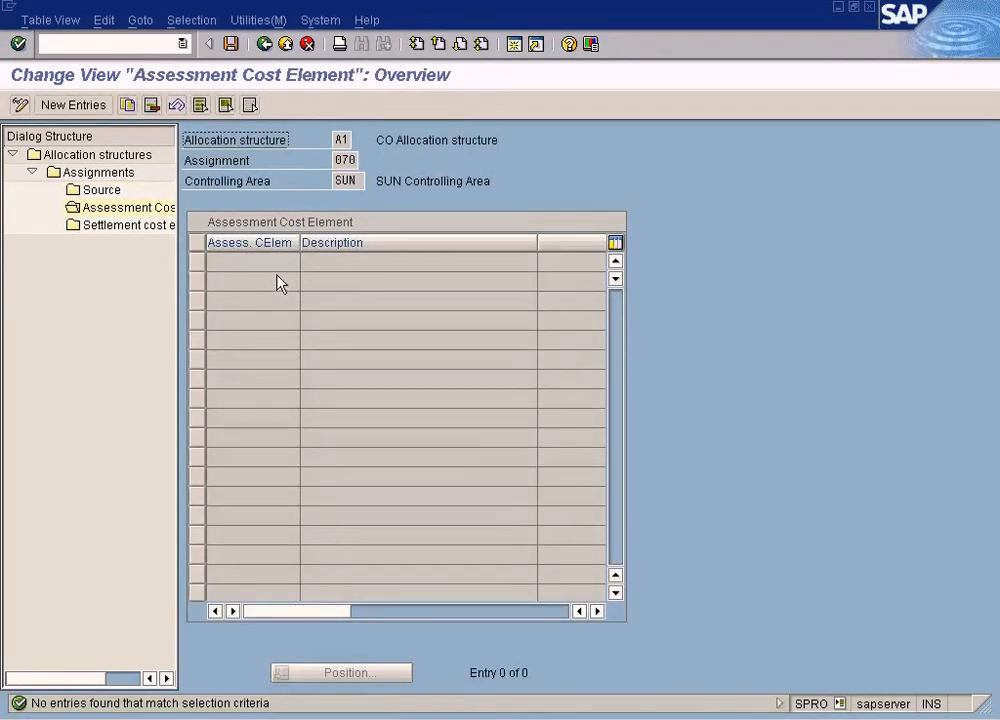
pyautogui.click(126, 227)
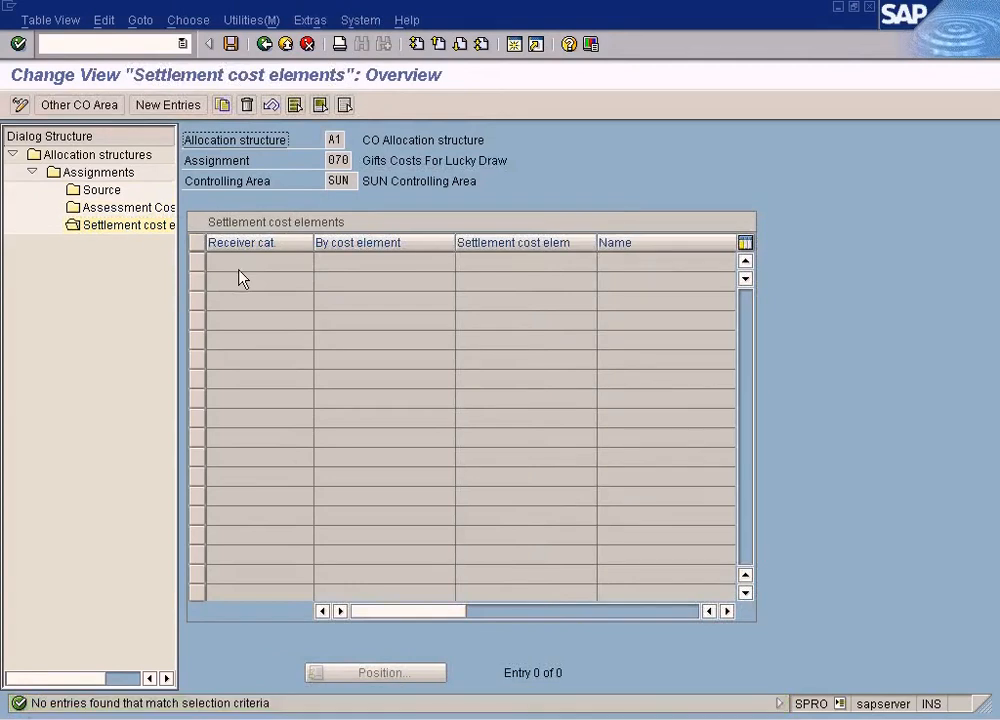
pyautogui.click(167, 106)
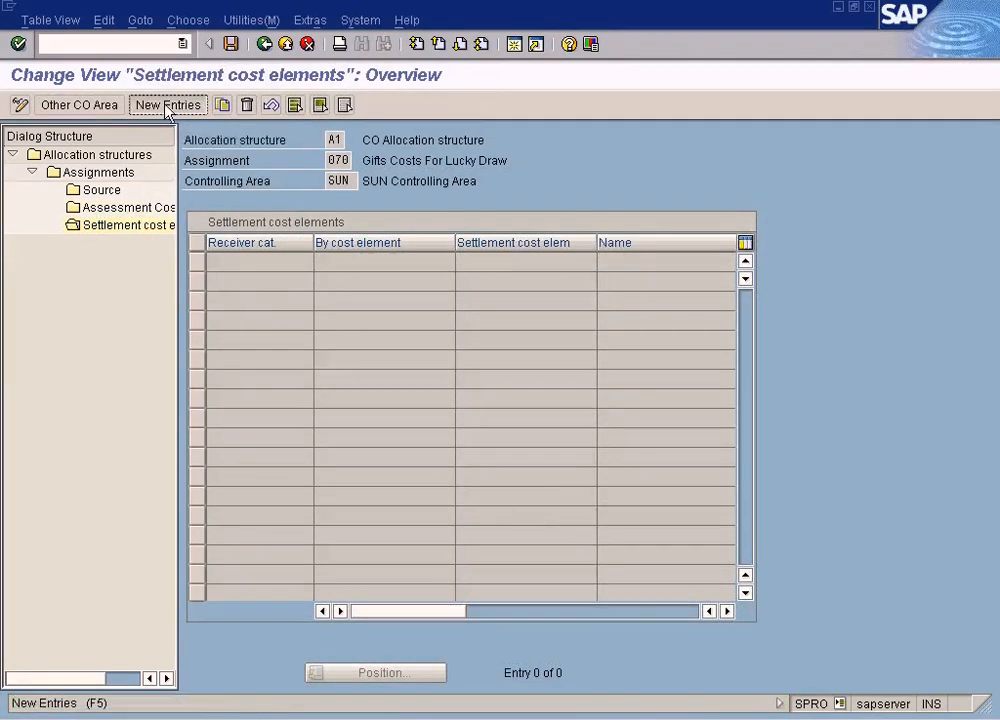
pyautogui.click(320, 264)
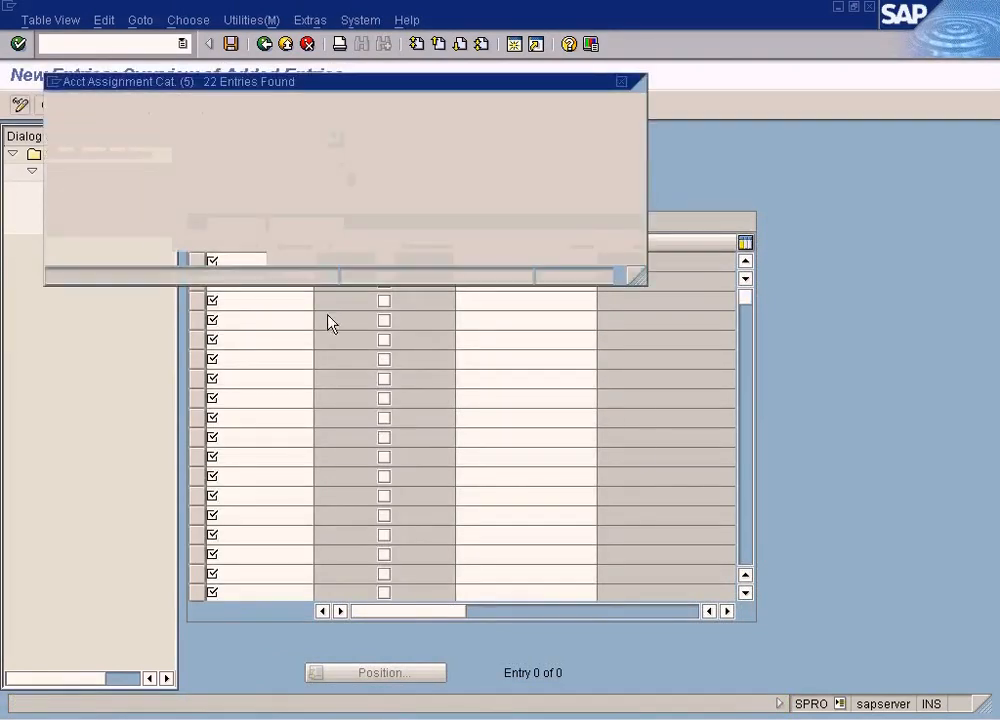
pyautogui.doubleClick(112, 267)
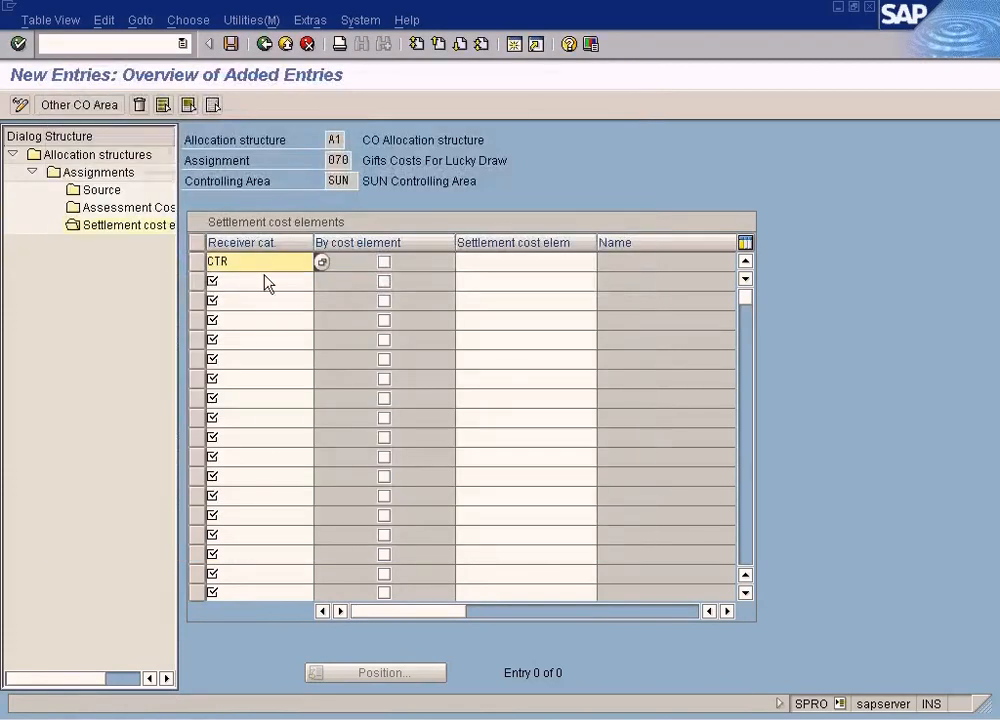
pyautogui.click(417, 264)
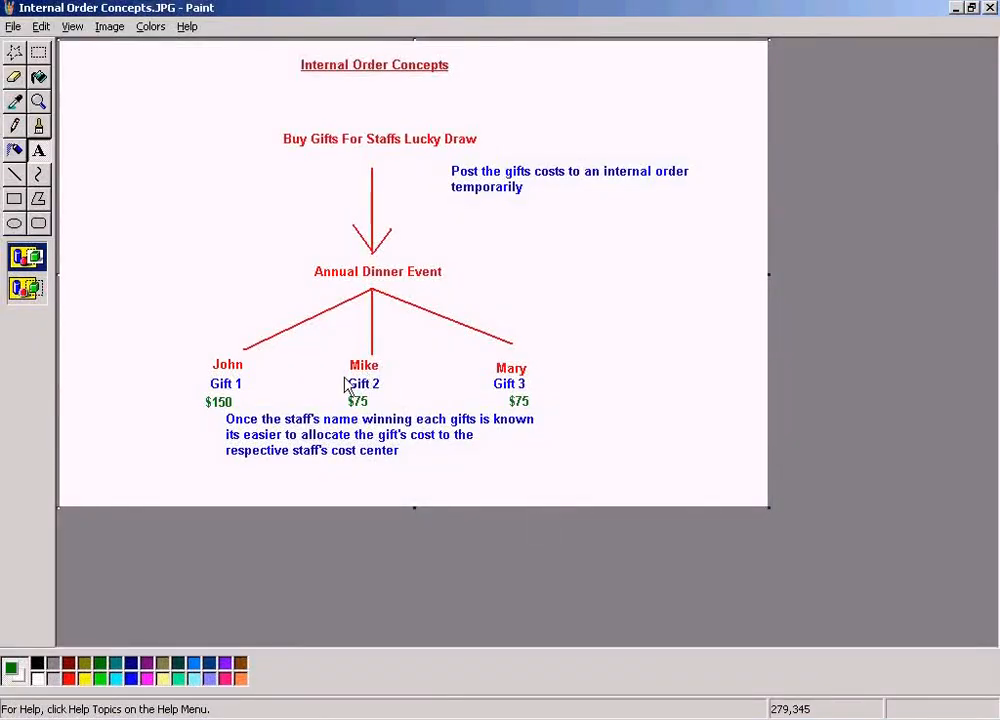
# Step: Look up possible settlement cost elements for the CTR entry, leave that value empty and save the assignment
pyautogui.hotkey('alt', 'Tab')
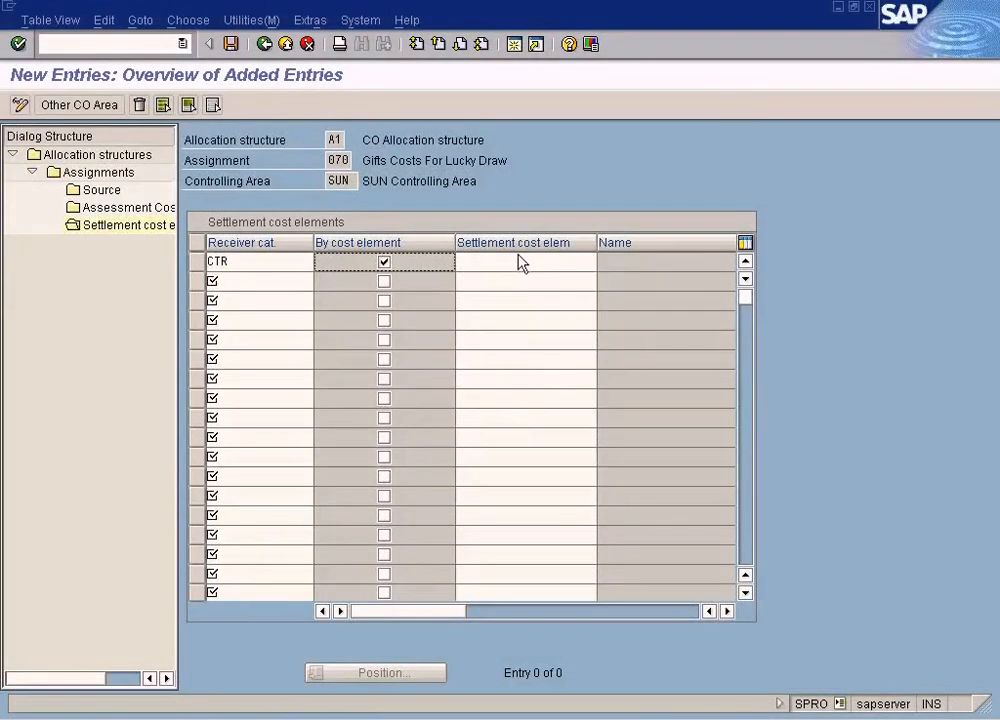
pyautogui.click(520, 262)
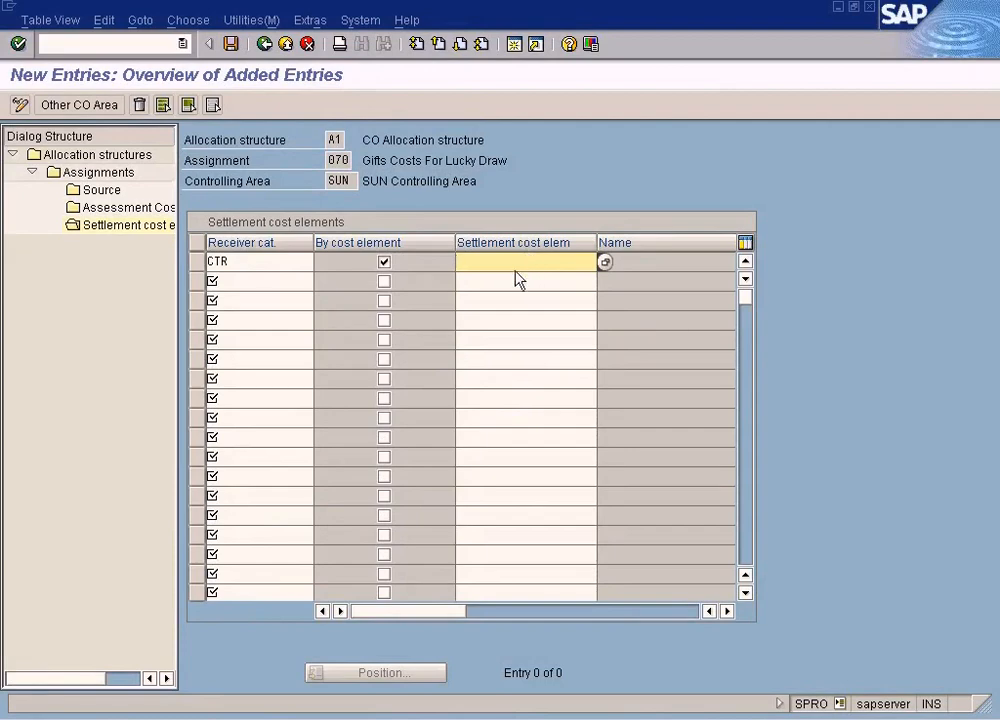
pyautogui.hotkey('alt', 'Tab')
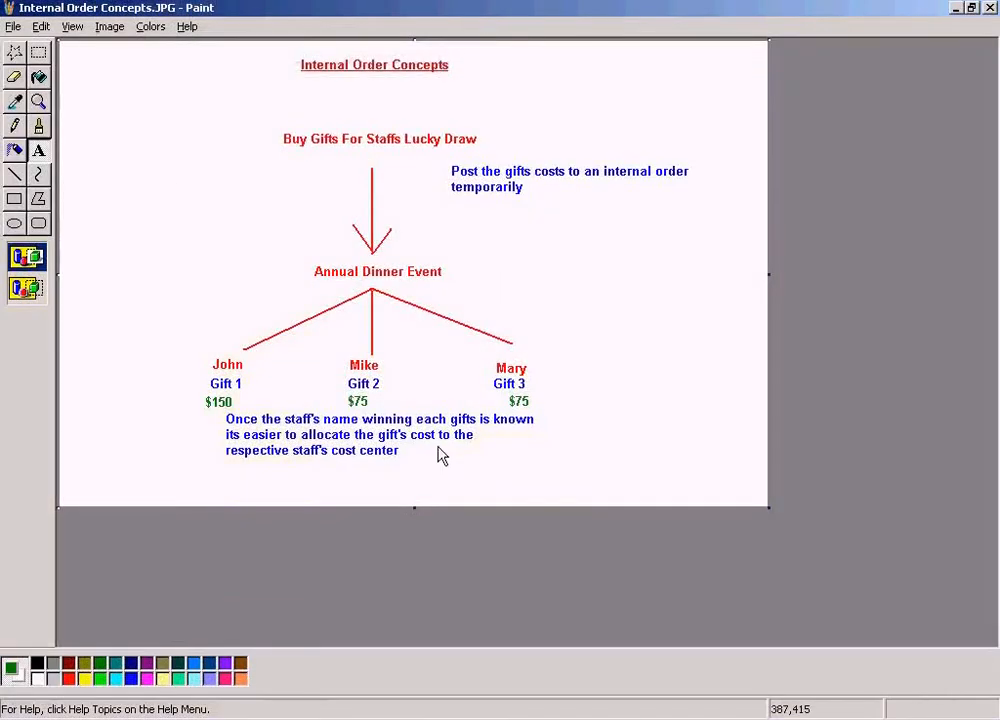
pyautogui.hotkey('alt', 'Tab')
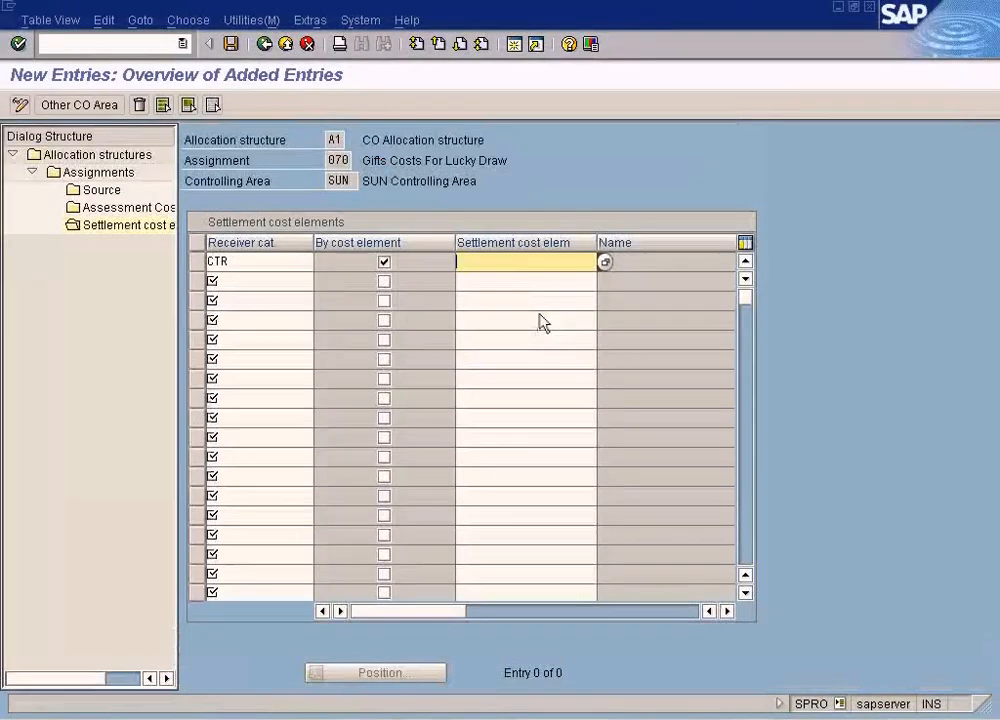
pyautogui.click(604, 262)
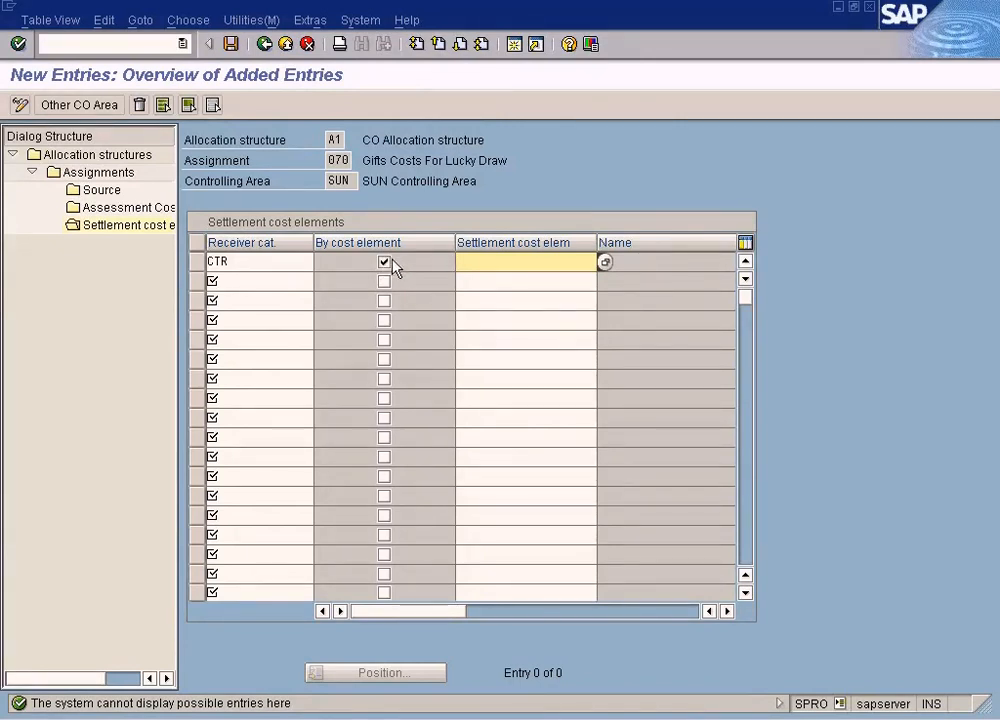
pyautogui.click(231, 44)
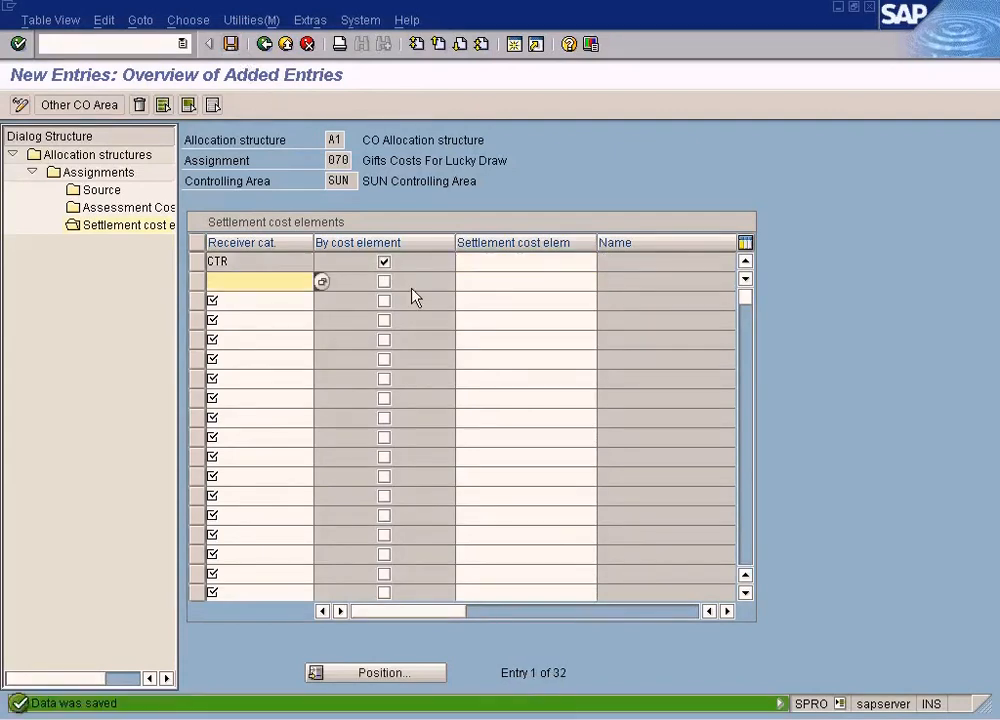
# Step: Review assignment 070's saved source cost element and settlement cost element entry against the Internal Order Concepts diagram in Paint
pyautogui.click(266, 46)
pyautogui.click(266, 46)
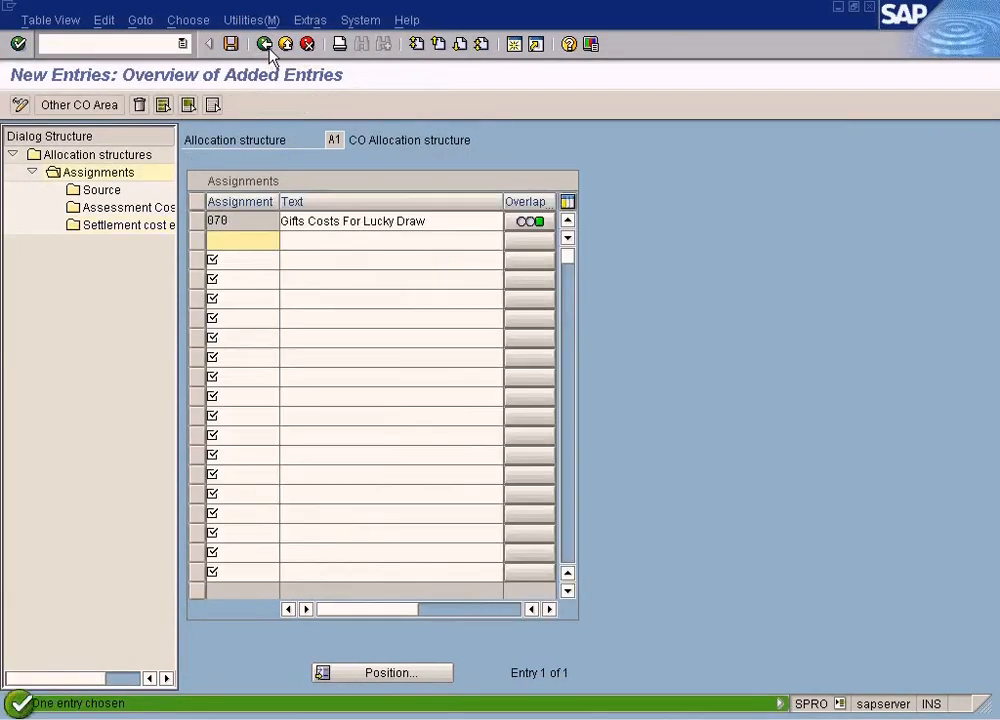
pyautogui.click(198, 220)
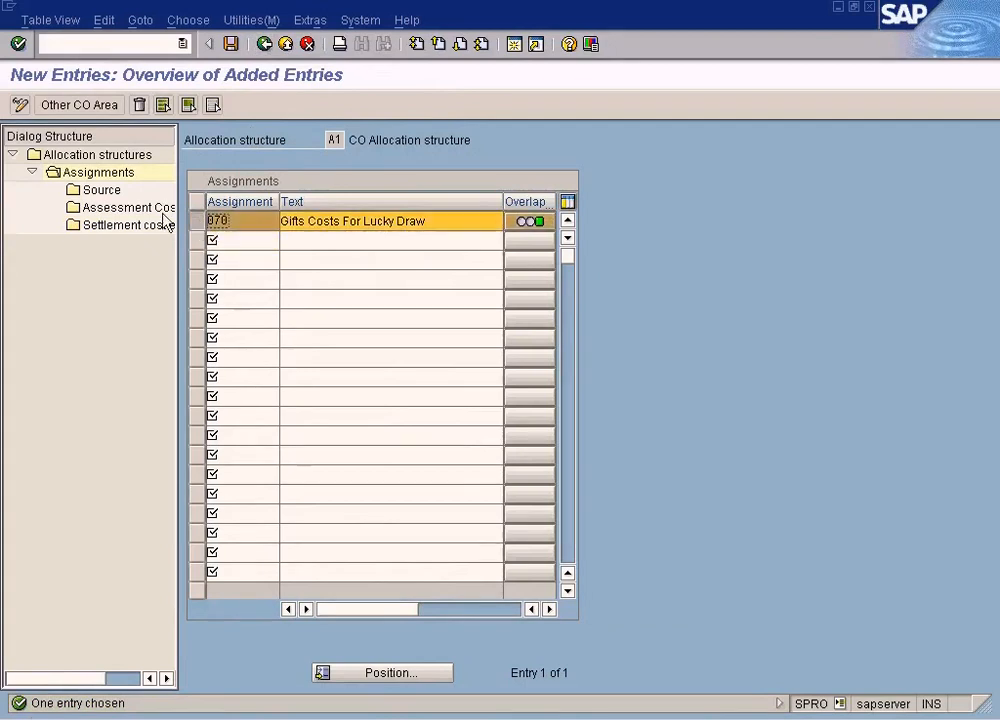
pyautogui.doubleClick(101, 190)
pyautogui.doubleClick(222, 245)
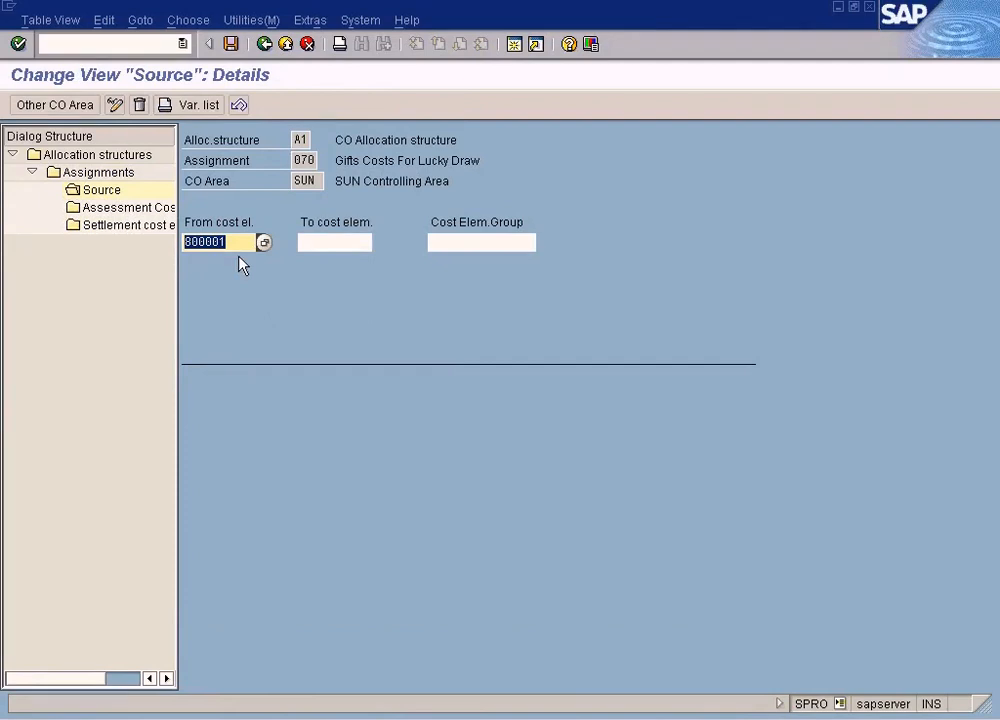
pyautogui.doubleClick(138, 228)
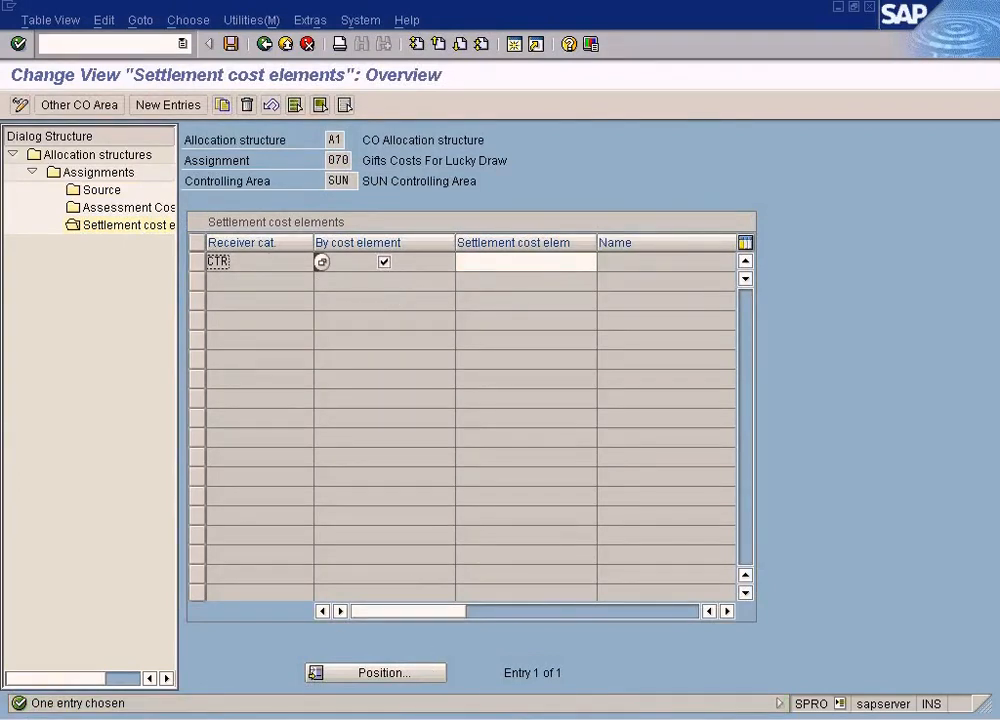
pyautogui.hotkey('alt', 'Tab')
pyautogui.hotkey('alt', 'Tab')
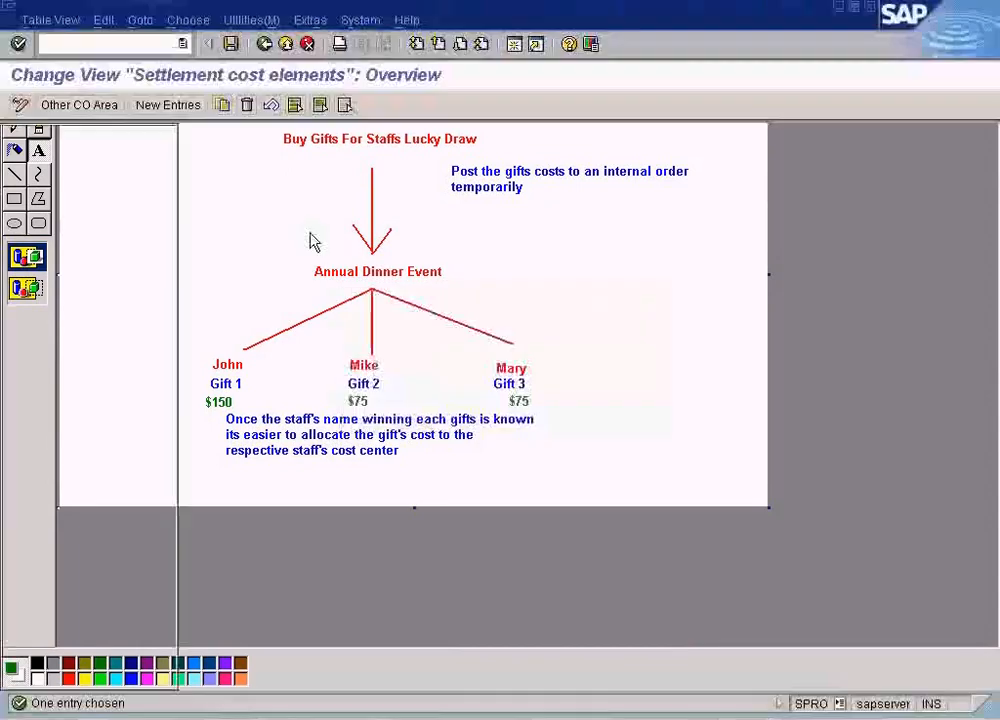
# Step: Leave the allocation structure configuration, switch to the Actual Settlement: Order session and execute the test run for the Lucky Draw Gifts order
pyautogui.click(240, 47)
pyautogui.click(266, 46)
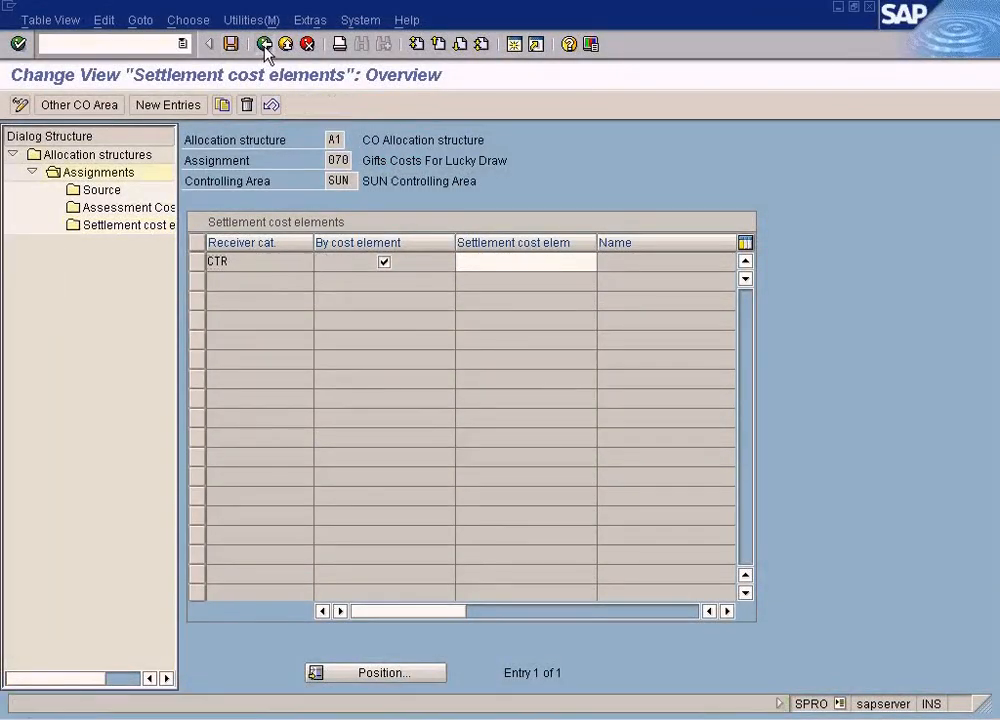
pyautogui.click(266, 48)
pyautogui.click(265, 46)
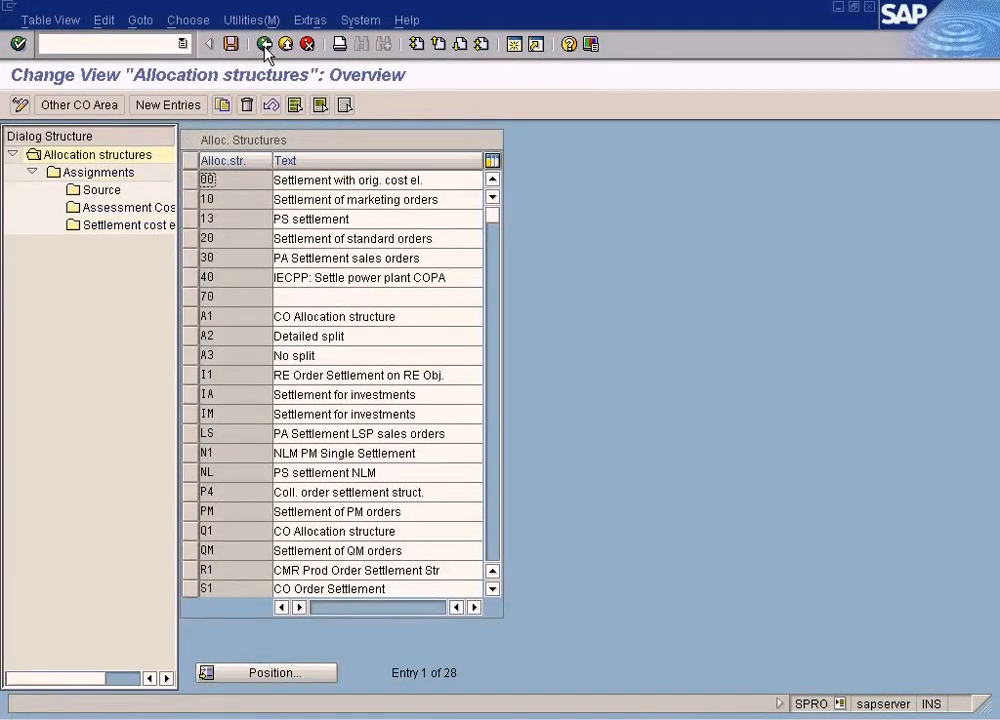
pyautogui.click(265, 46)
pyautogui.click(265, 46)
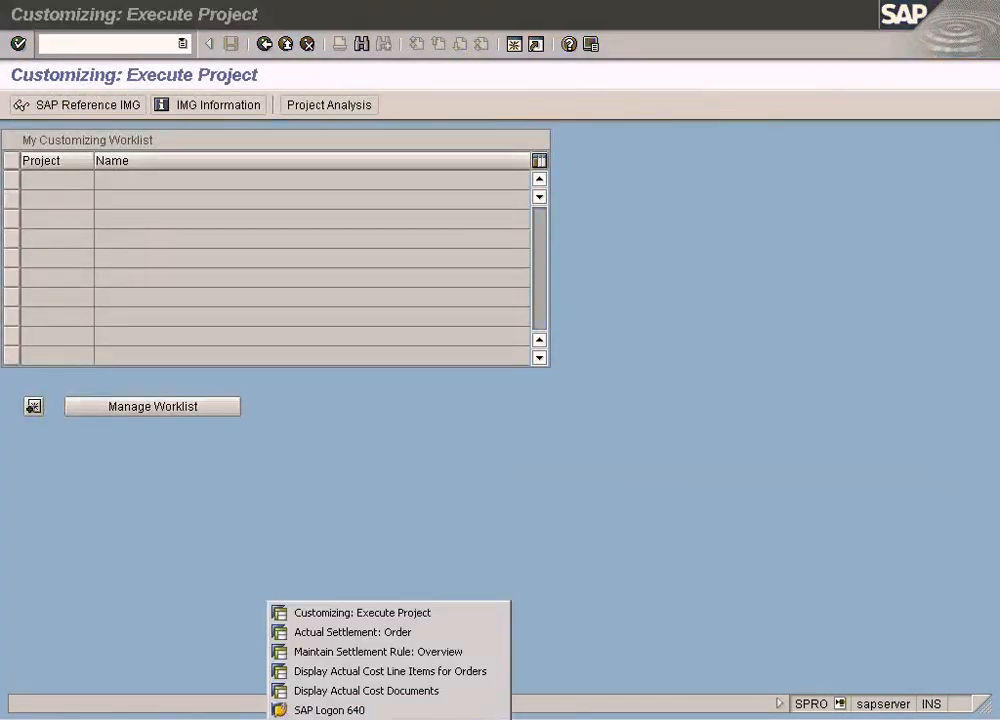
pyautogui.click(353, 632)
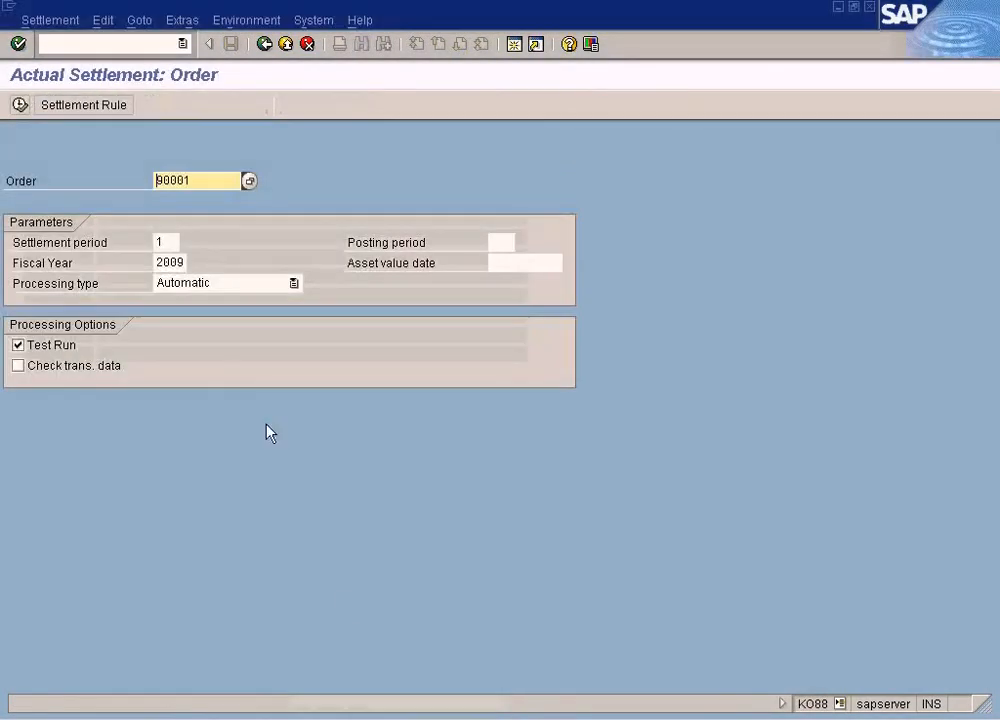
pyautogui.click(20, 104)
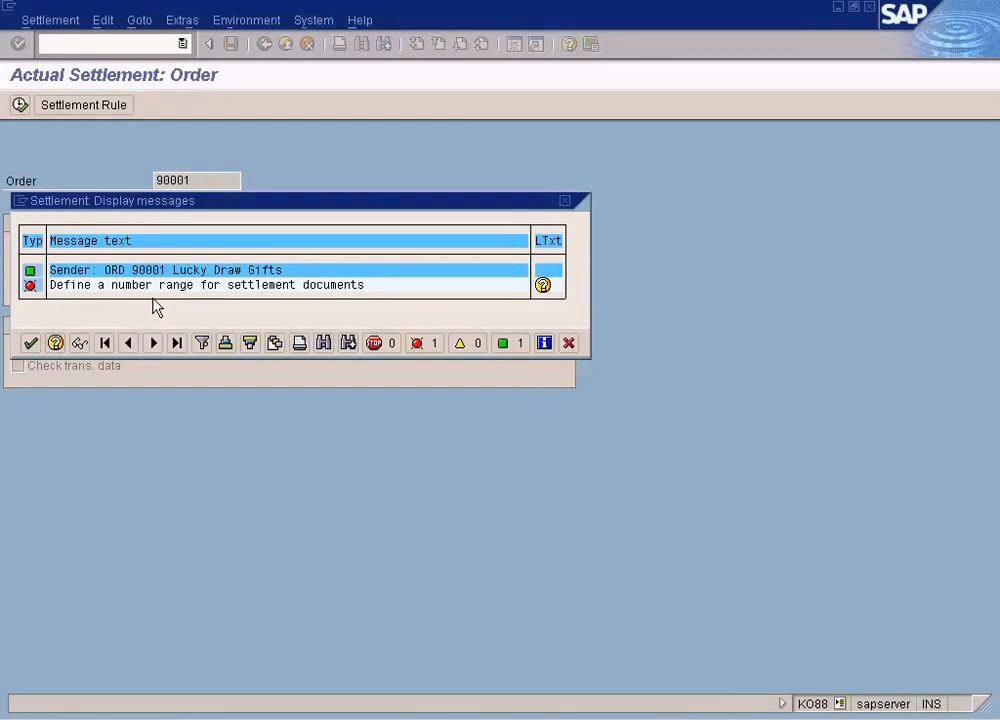
# Step: Open the number range error's long text and follow its procedure to the Maintain Number Ranges for Settlement Documents activity
pyautogui.click(542, 285)
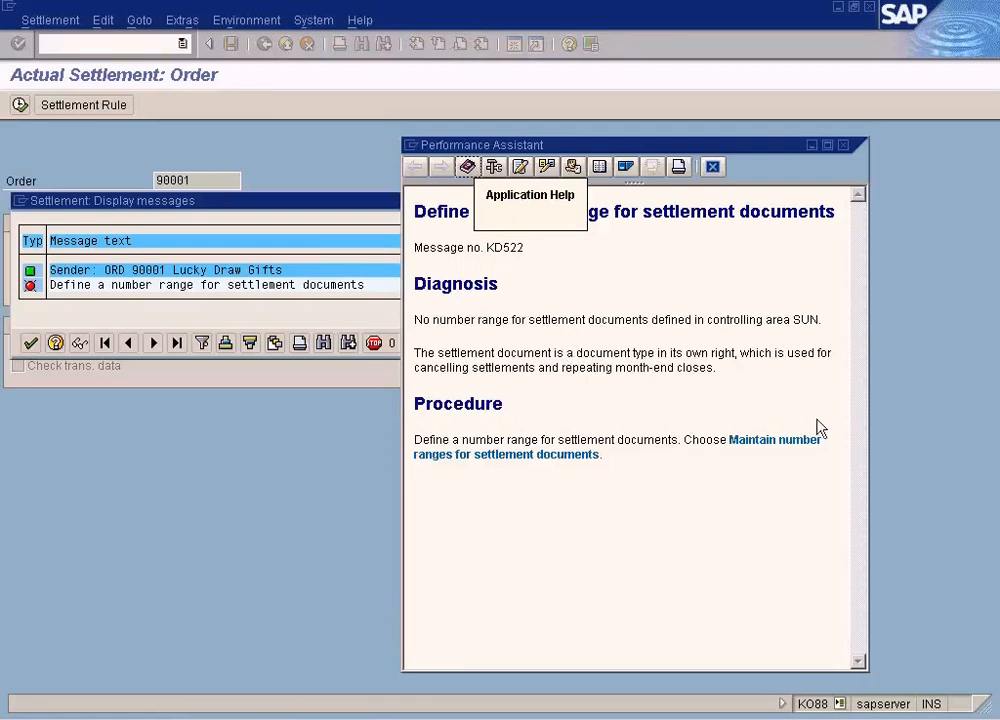
pyautogui.click(784, 444)
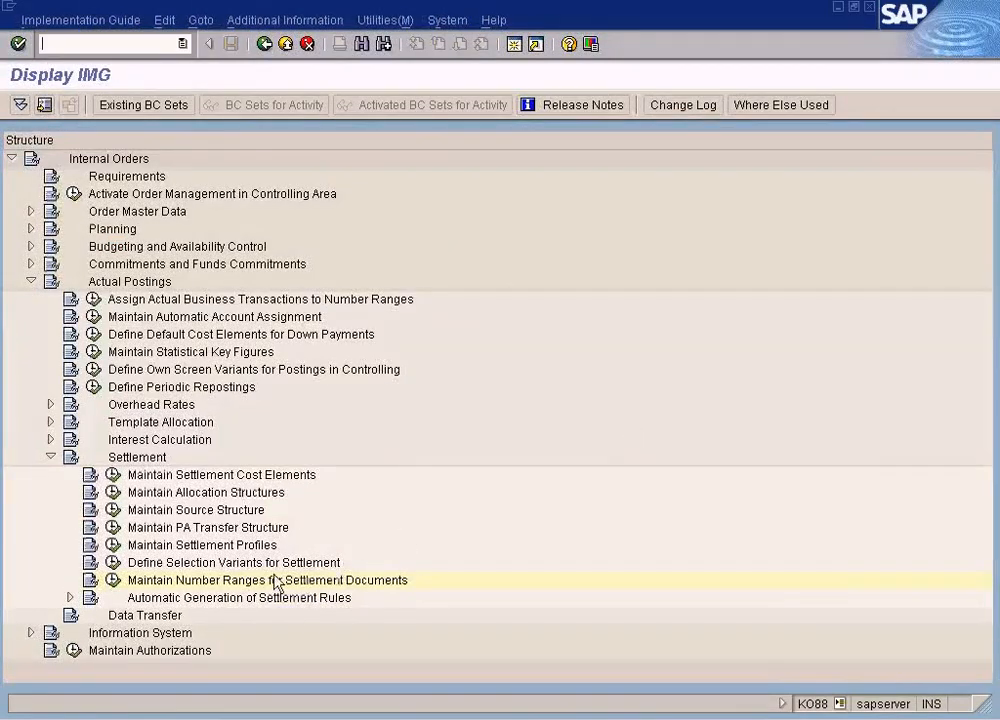
pyautogui.click(229, 580)
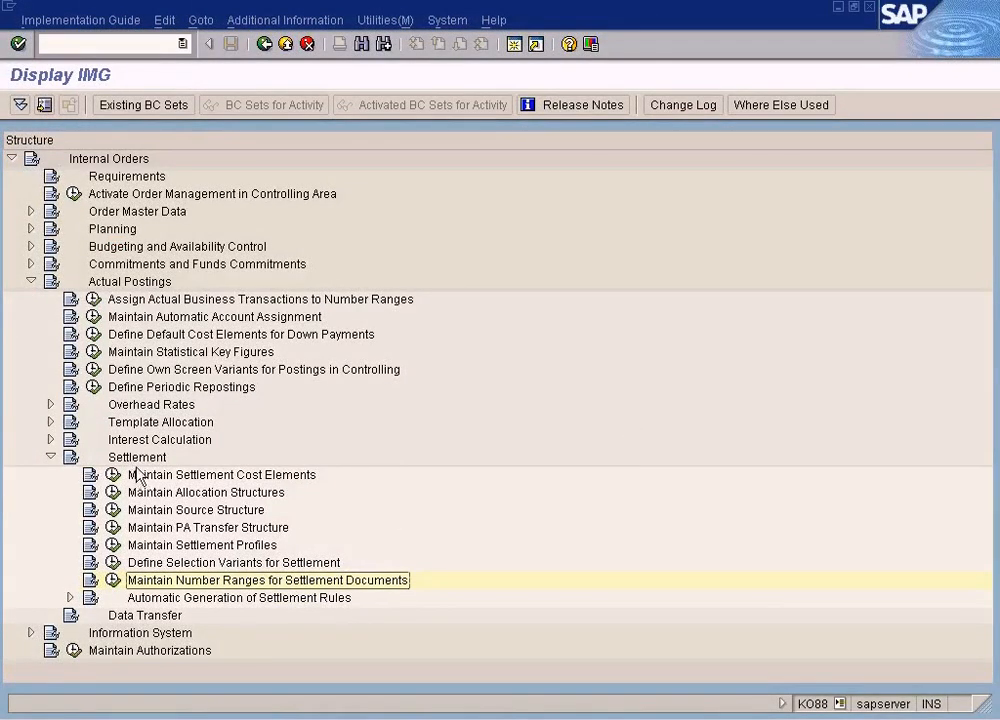
pyautogui.click(113, 580)
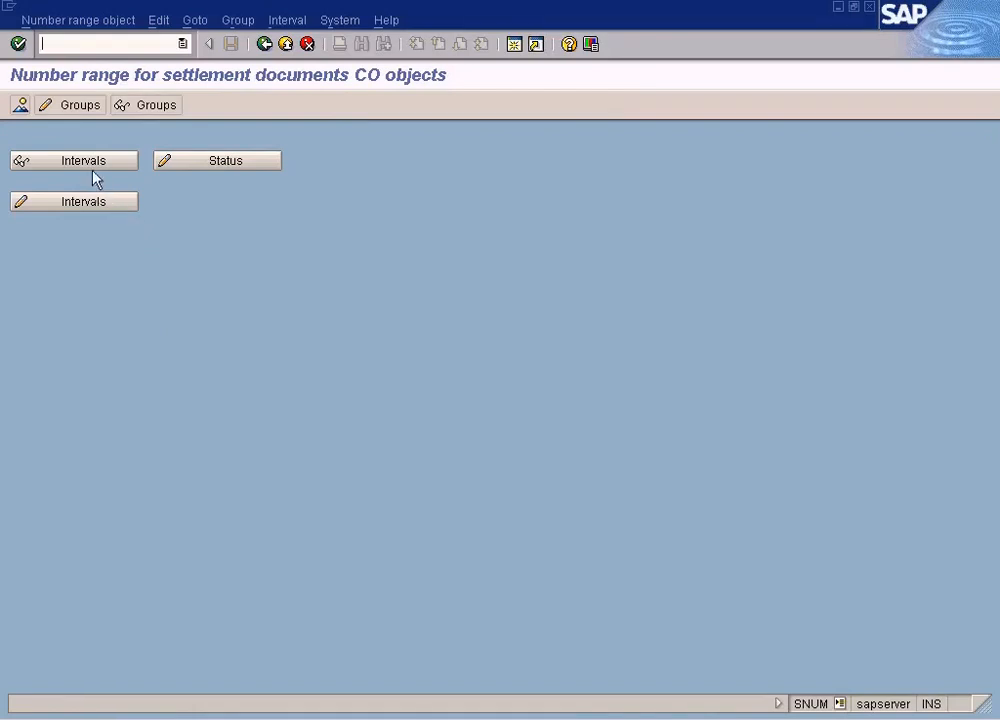
# Step: Examine the settlement document number range intervals and the number range assignment of element SUN in the object overview
pyautogui.click(94, 205)
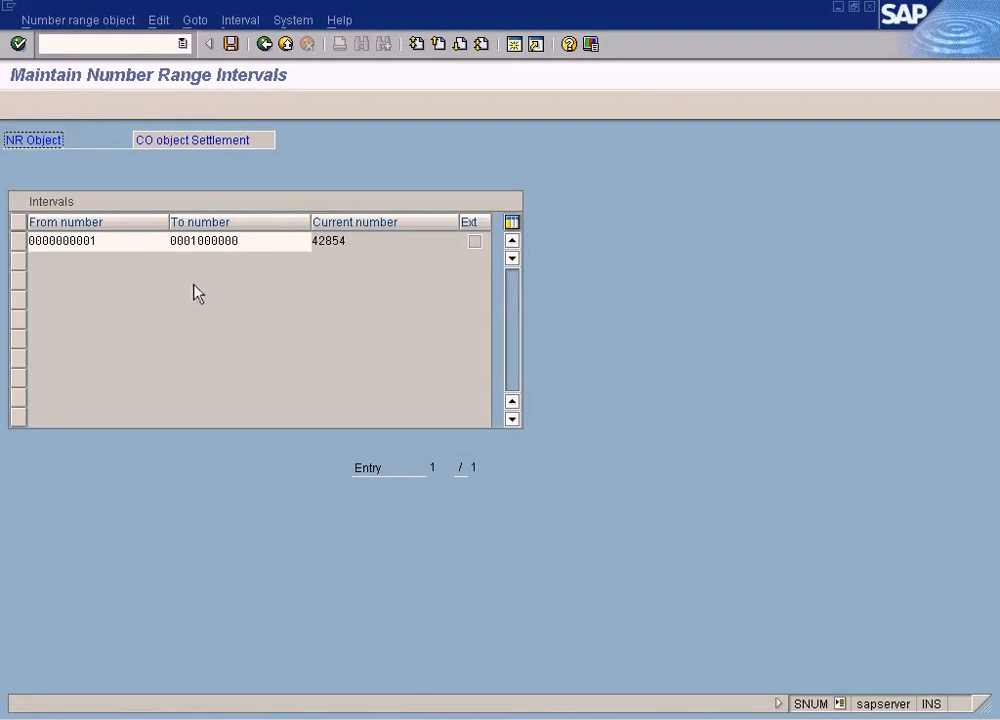
pyautogui.click(264, 44)
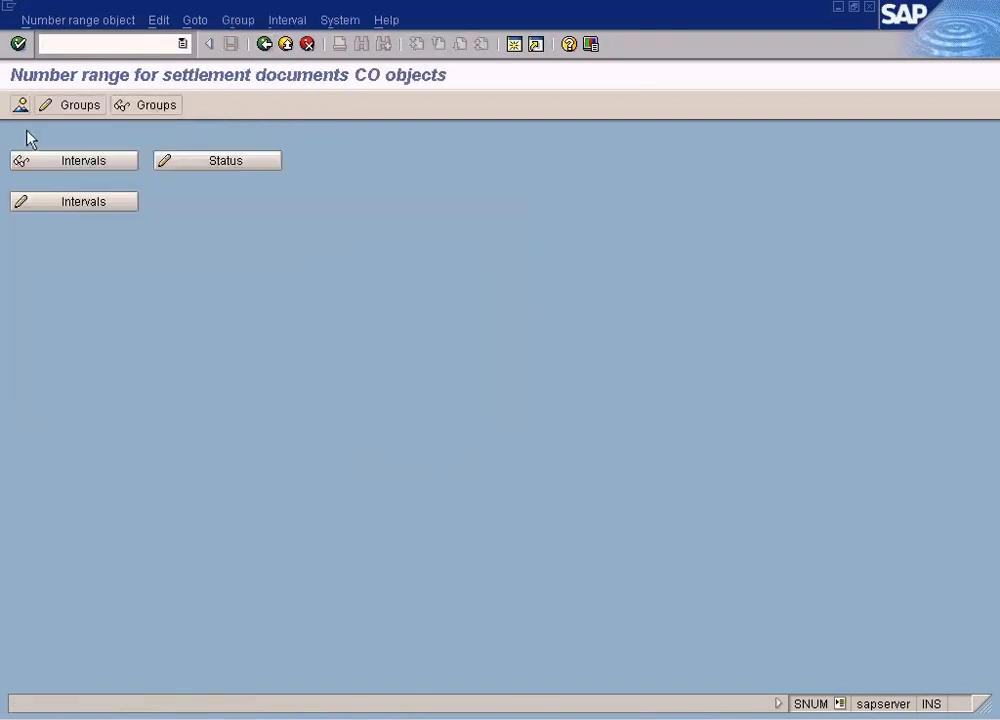
pyautogui.click(122, 197)
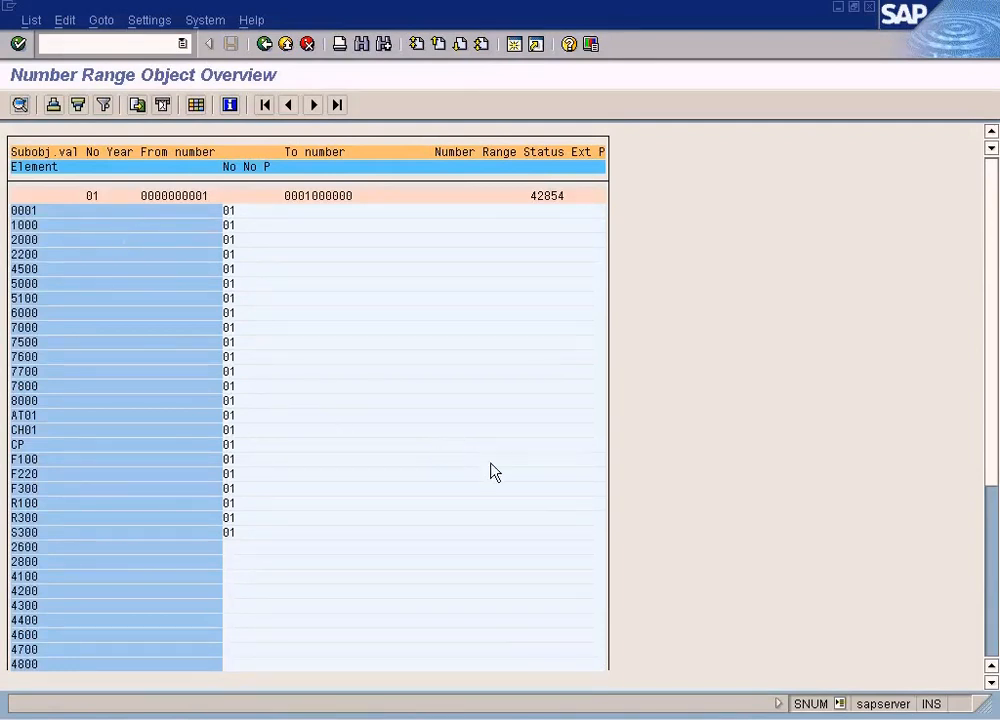
pyautogui.click(993, 632)
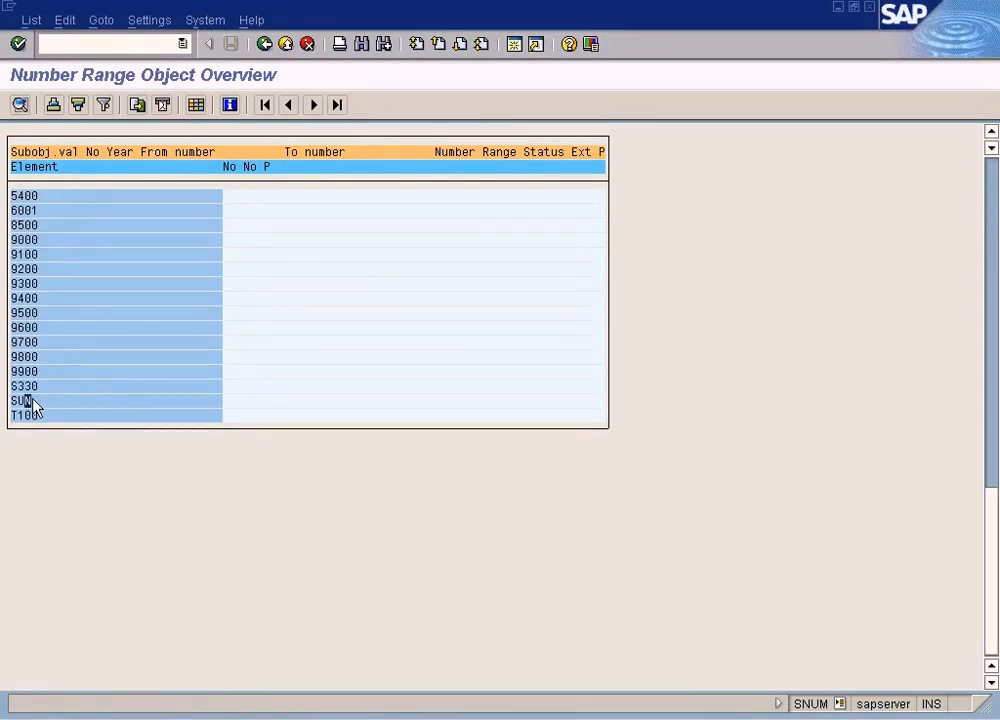
pyautogui.click(21, 106)
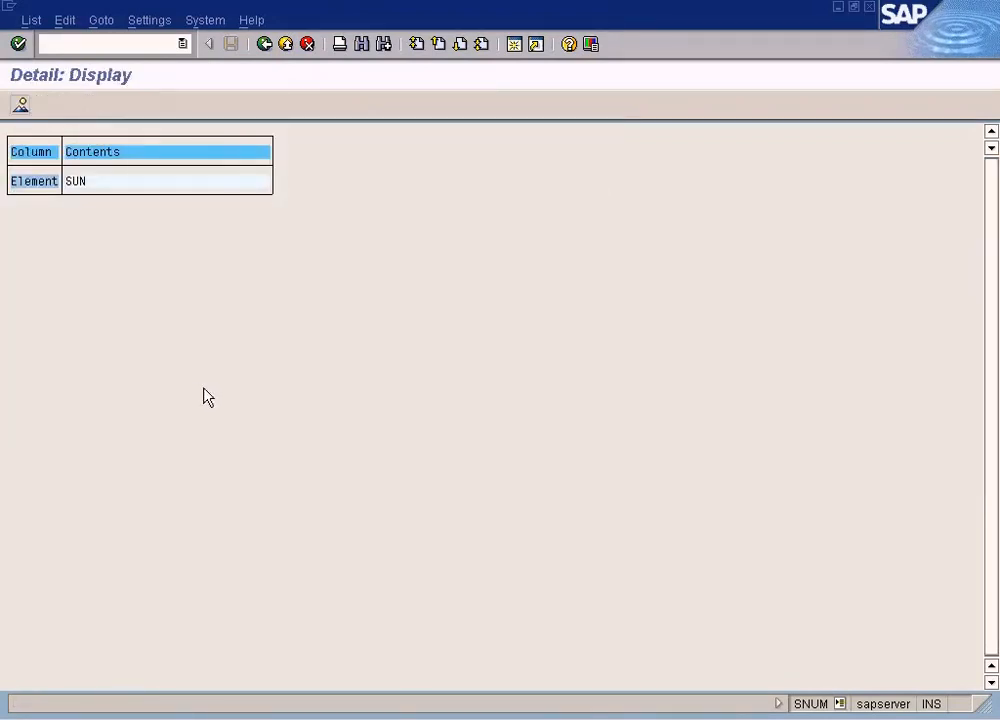
pyautogui.click(265, 44)
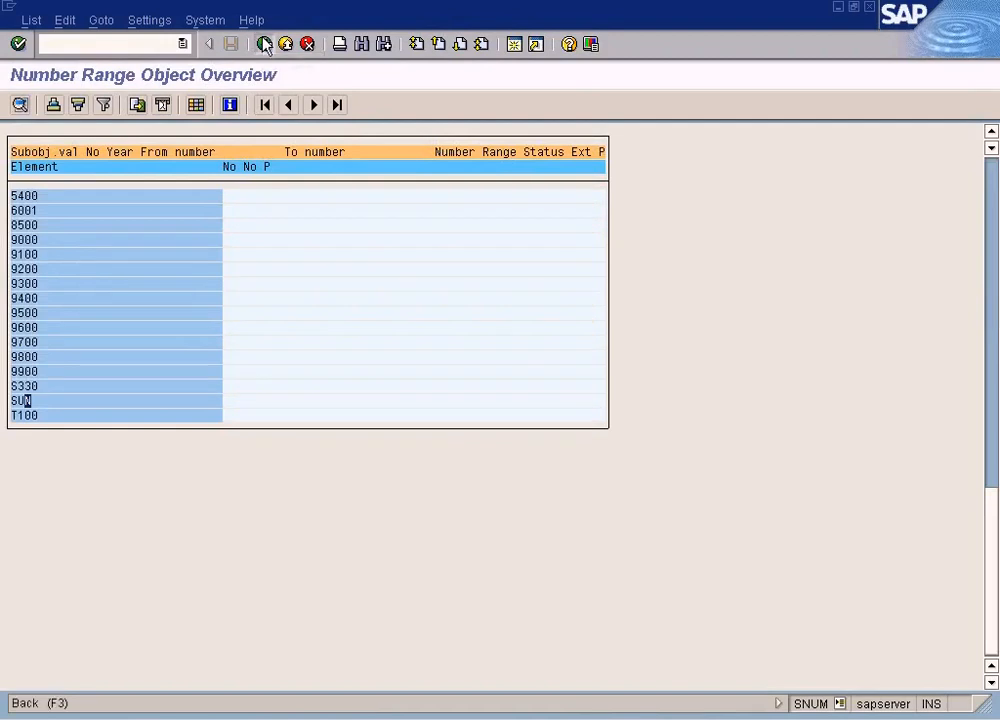
pyautogui.click(264, 44)
# Step: Open the settlement document number range groups for maintenance and check the existing number ranges through Insert Group
pyautogui.click(76, 106)
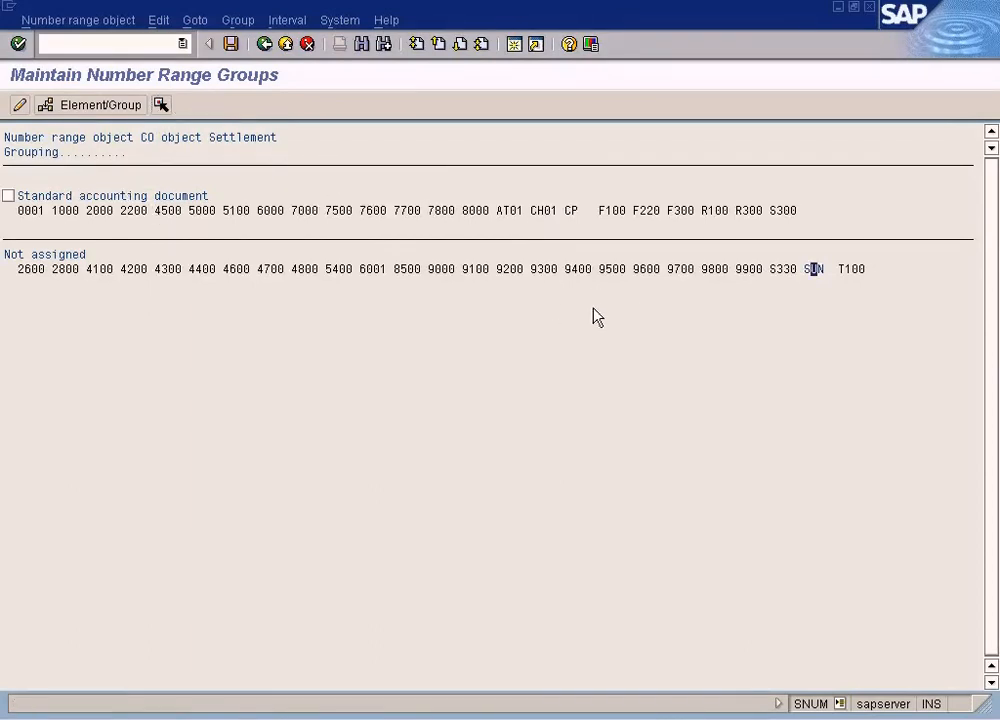
pyautogui.click(162, 22)
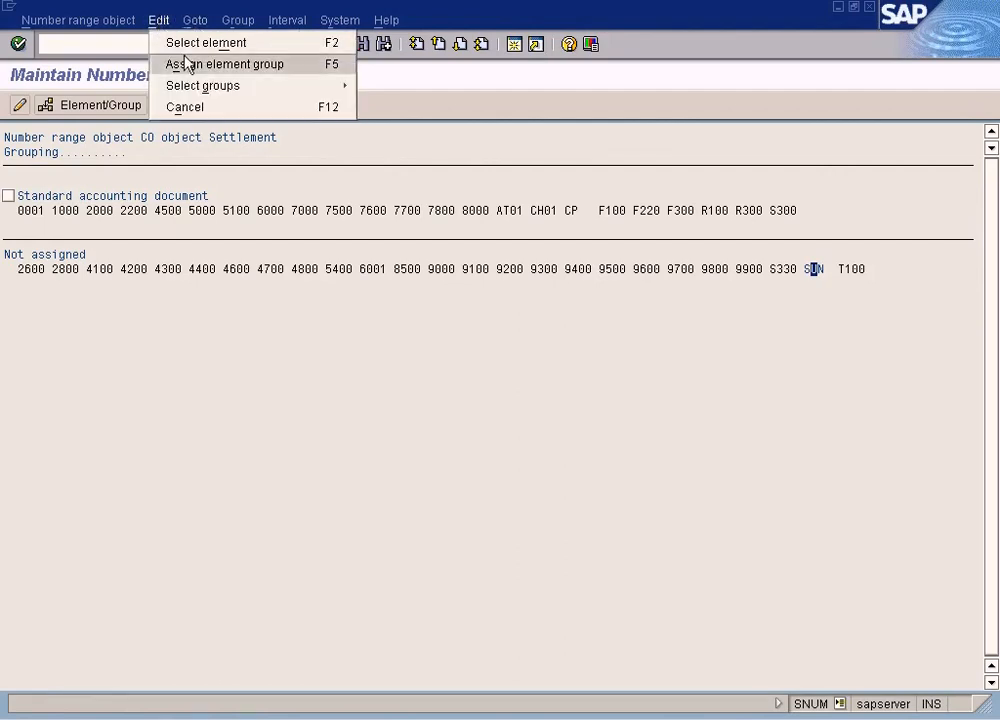
pyautogui.moveTo(232, 24)
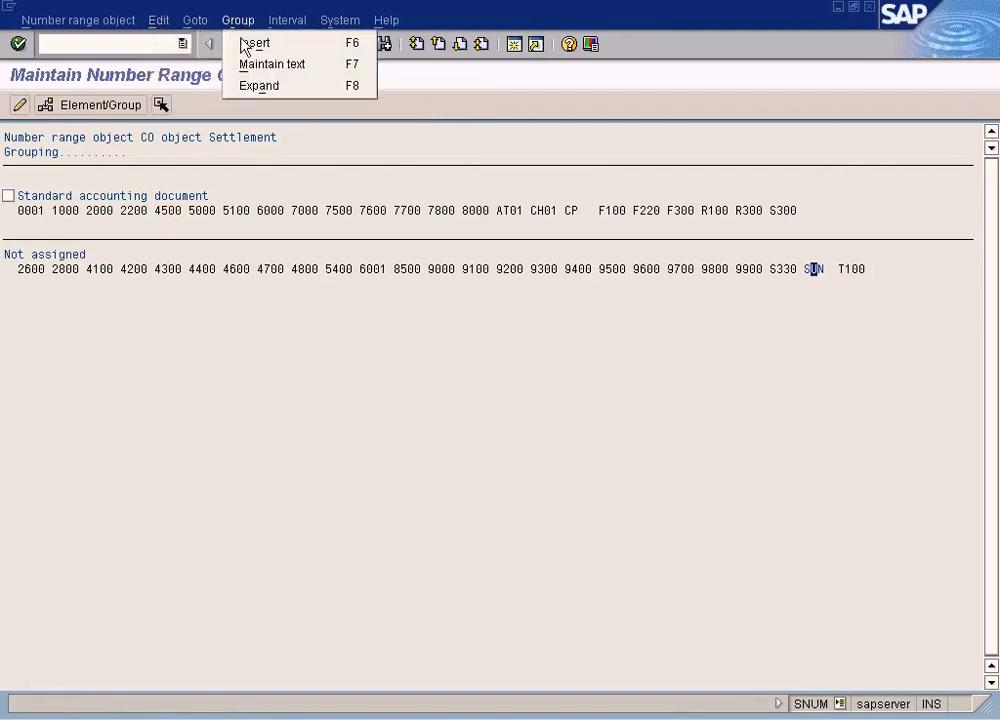
pyautogui.click(245, 45)
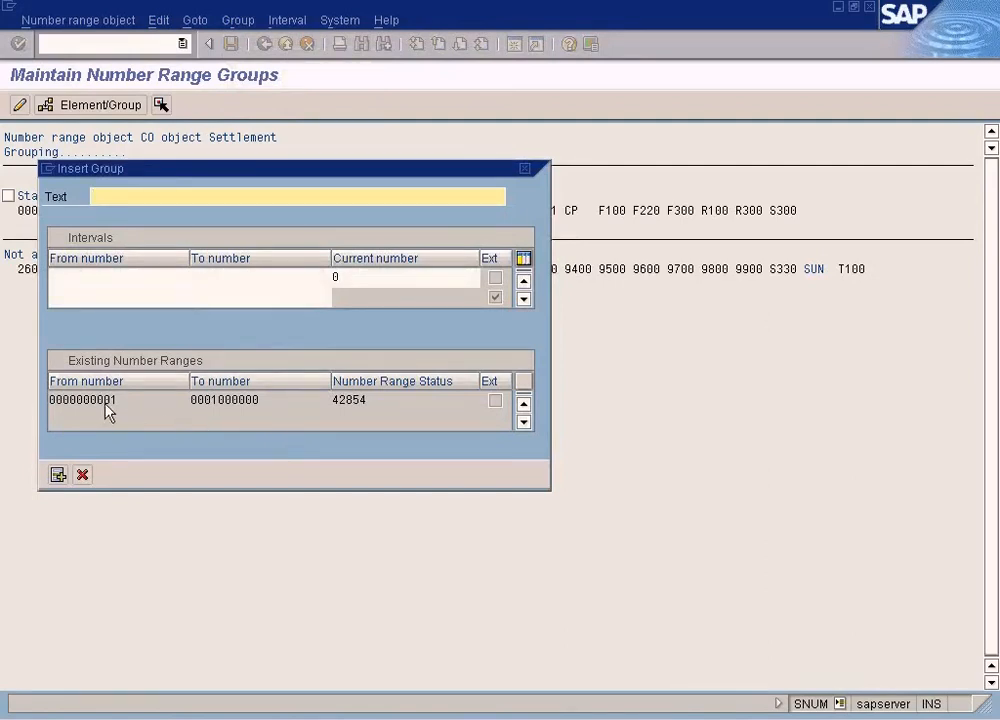
pyautogui.click(82, 474)
pyautogui.click(117, 196)
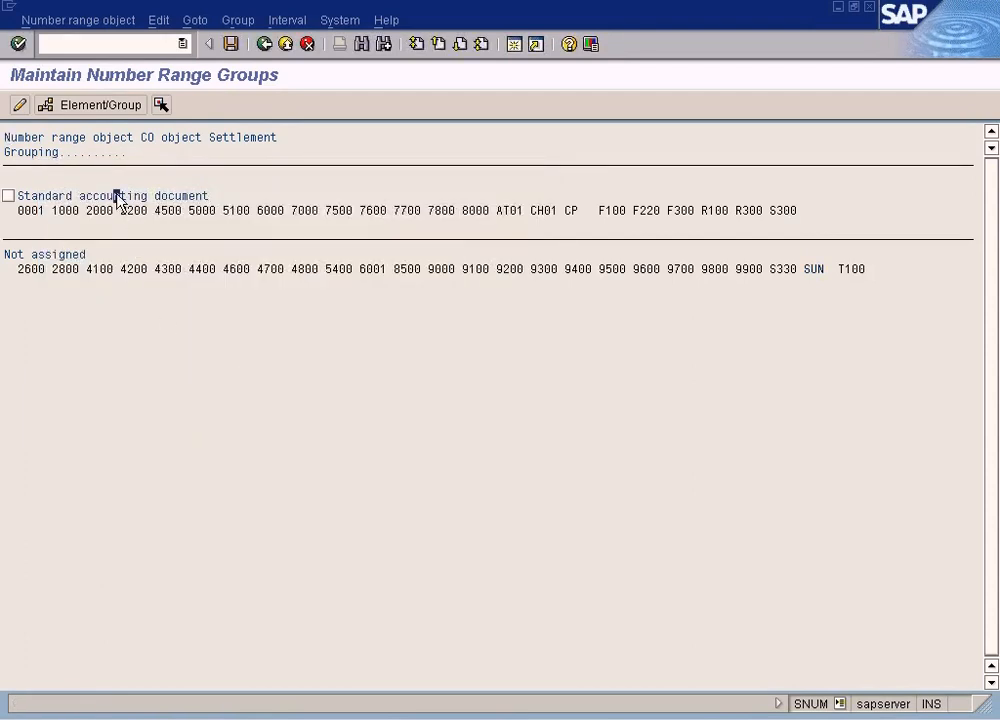
pyautogui.doubleClick(138, 196)
pyautogui.click(195, 22)
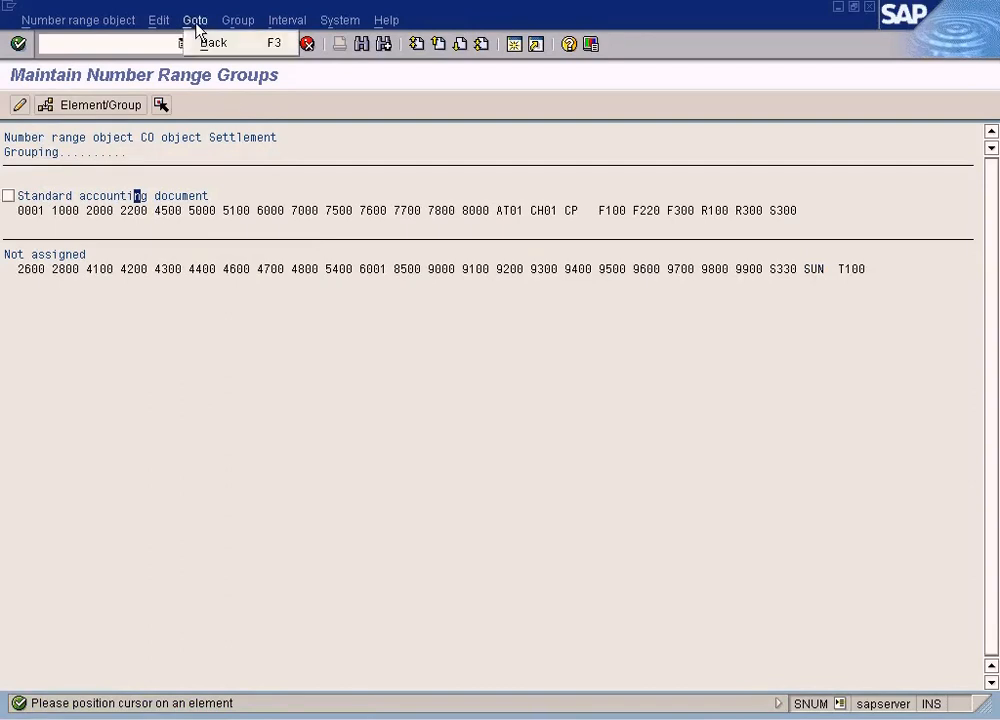
pyautogui.click(237, 21)
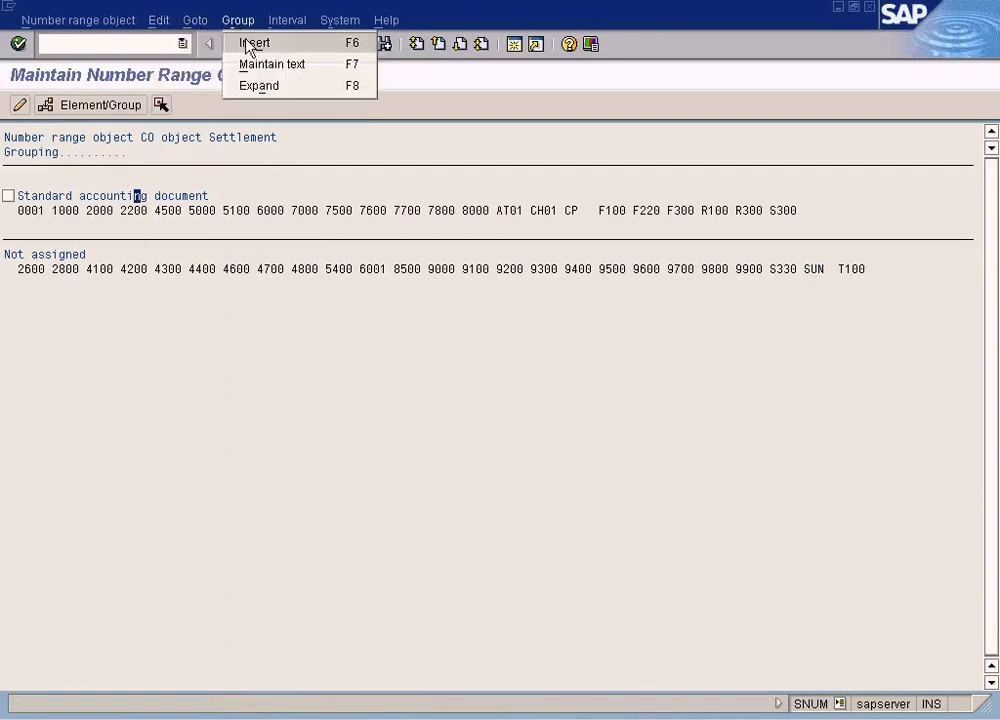
pyautogui.click(250, 44)
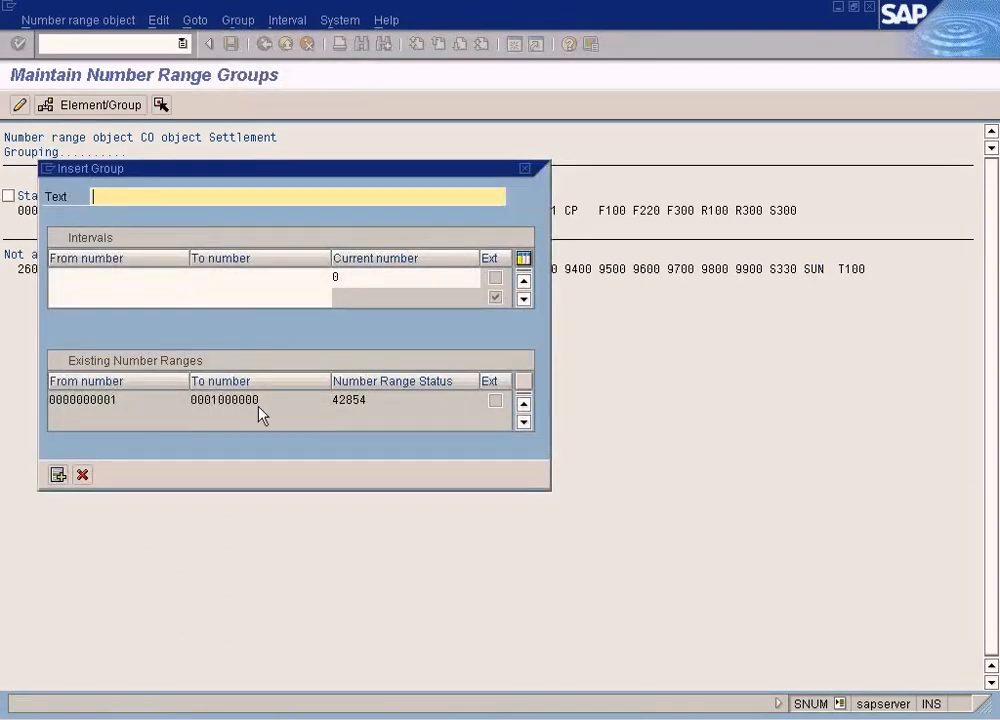
pyautogui.moveTo(260, 414); pyautogui.dragTo(176, 404)
pyautogui.click(82, 474)
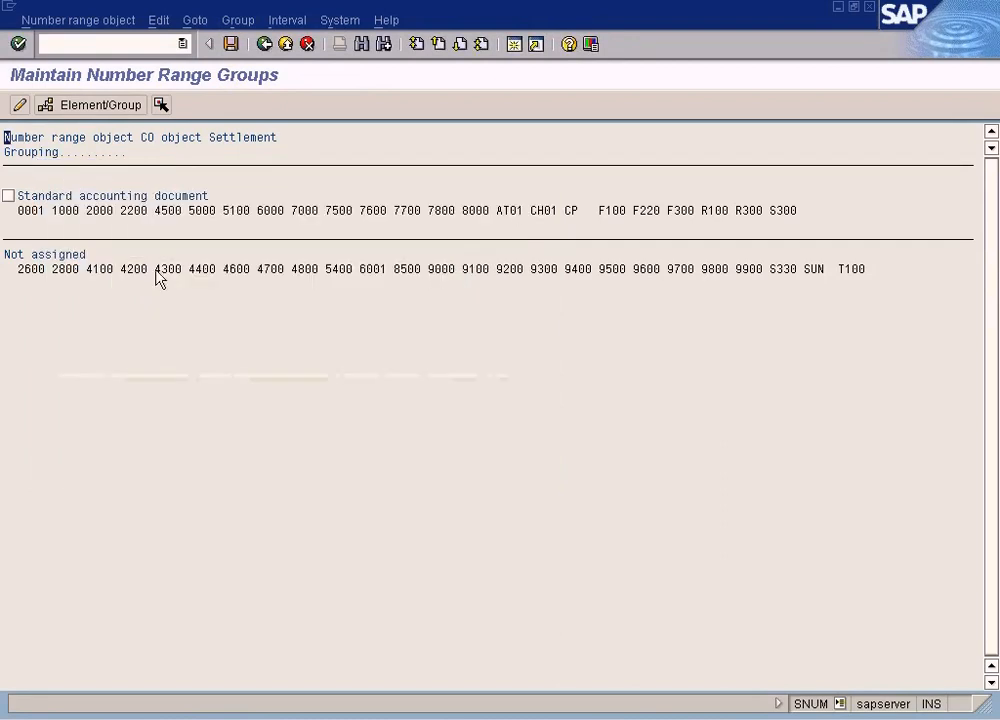
# Step: Assign the unassigned element SUN to the Standard accounting document number range group
pyautogui.click(157, 196)
pyautogui.click(9, 197)
pyautogui.click(282, 20)
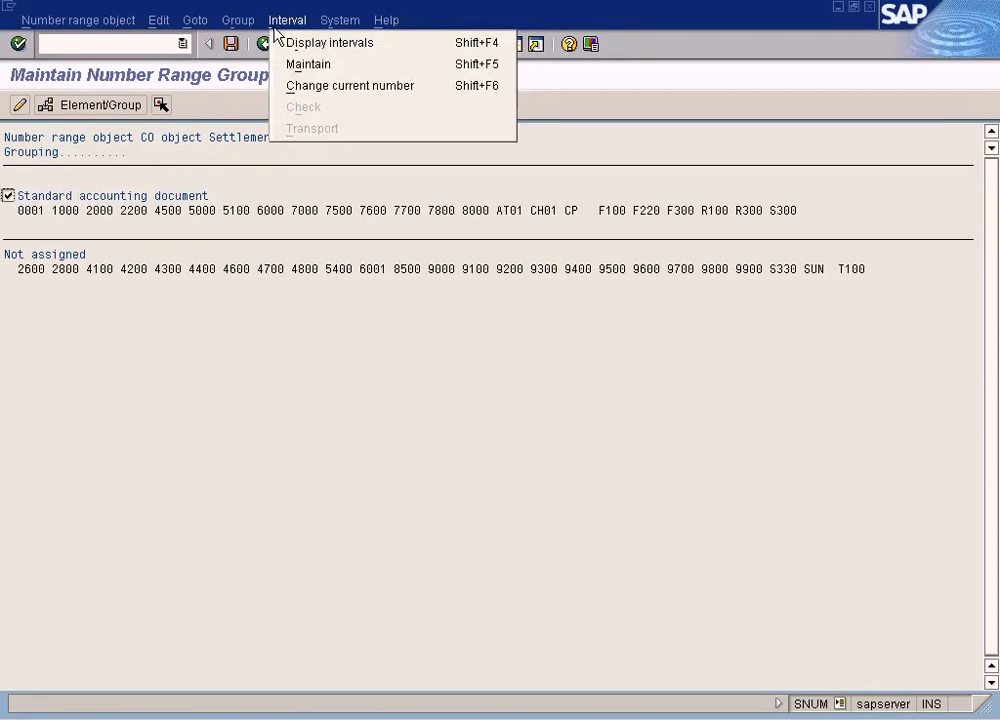
pyautogui.click(819, 297)
pyautogui.click(814, 269)
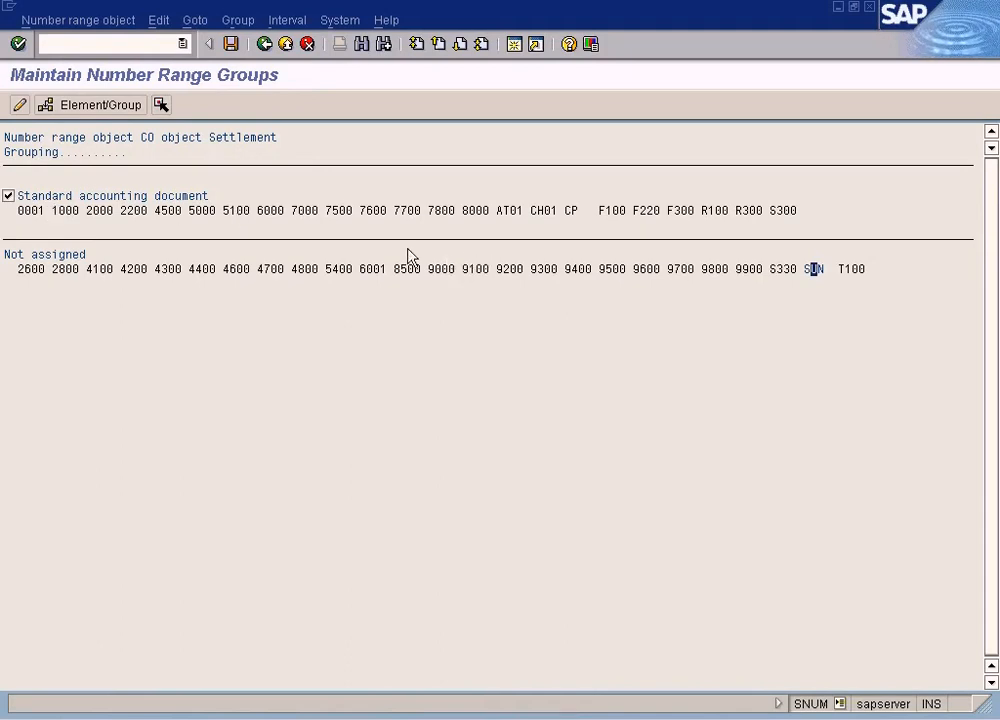
pyautogui.click(104, 107)
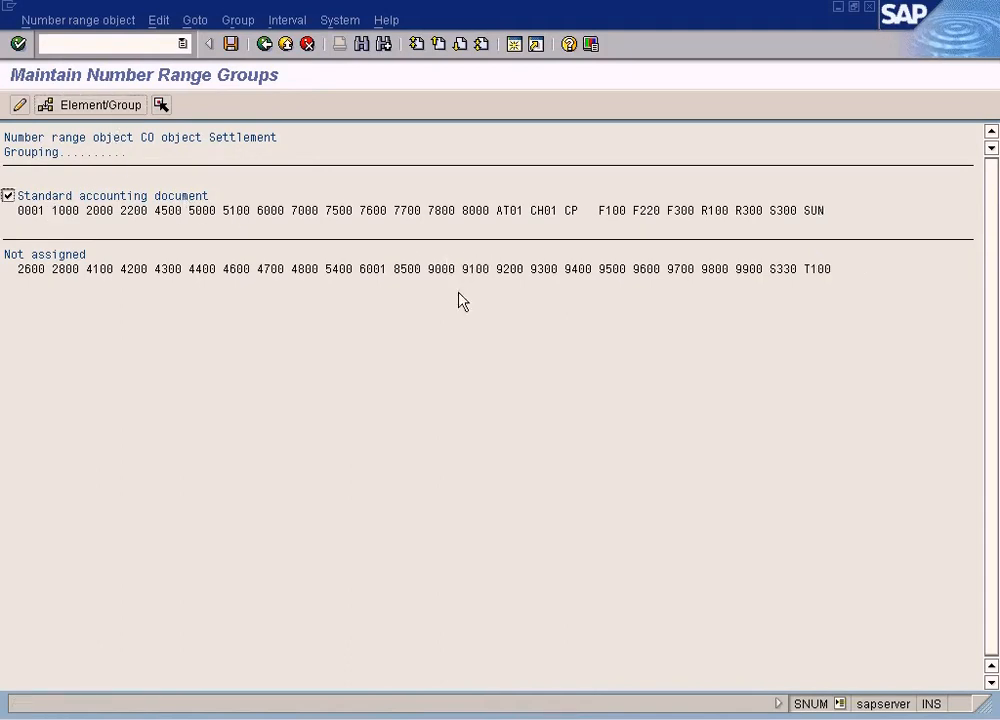
pyautogui.click(192, 196)
pyautogui.click(238, 20)
pyautogui.click(252, 41)
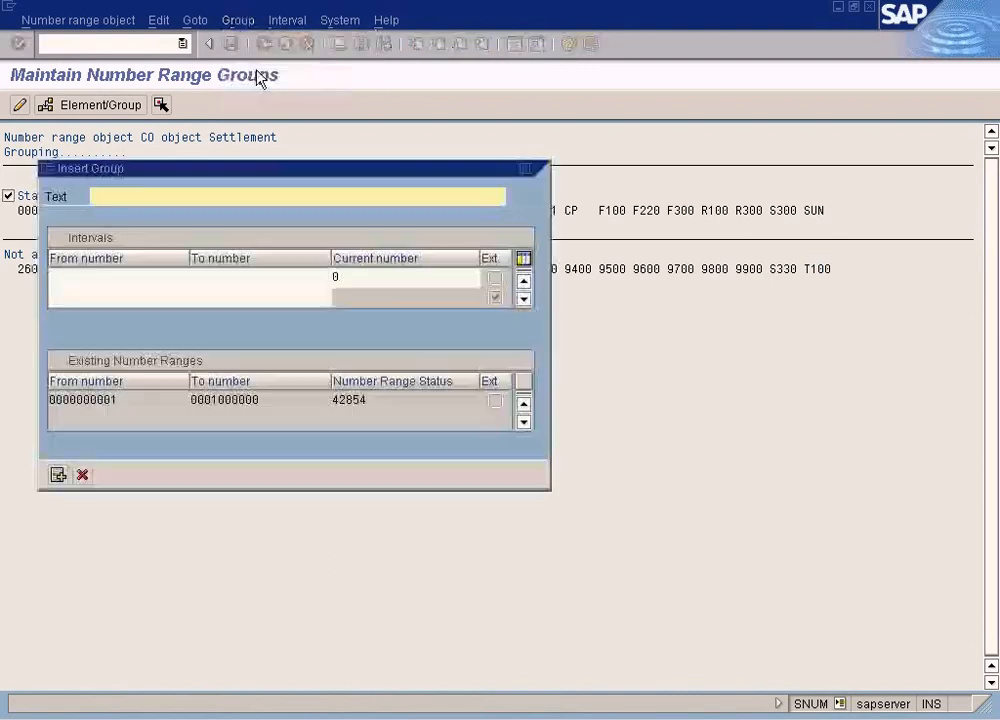
pyautogui.click(82, 474)
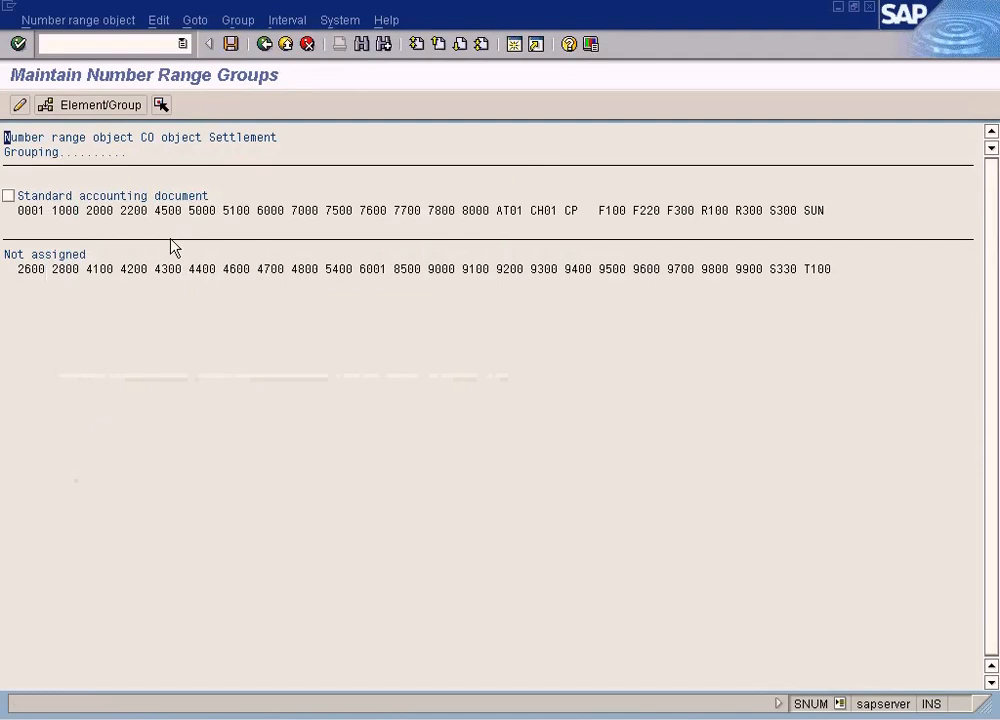
# Step: Save the number range group assignment, accepting the transport notice, and return to the Actual Settlement: Order messages
pyautogui.click(231, 44)
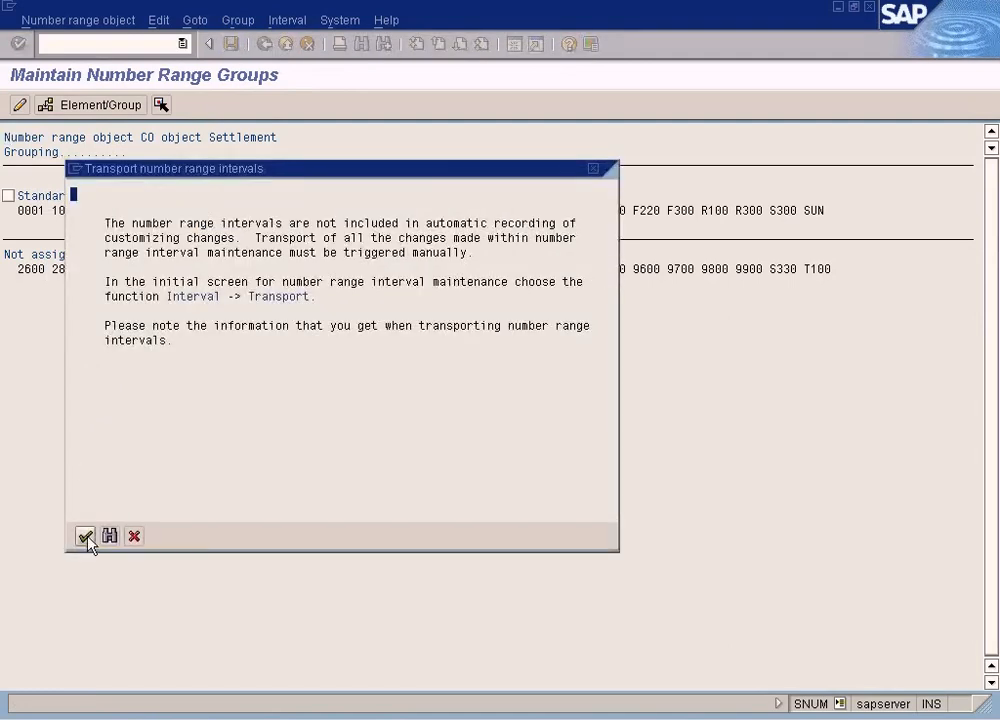
pyautogui.click(85, 537)
pyautogui.click(265, 45)
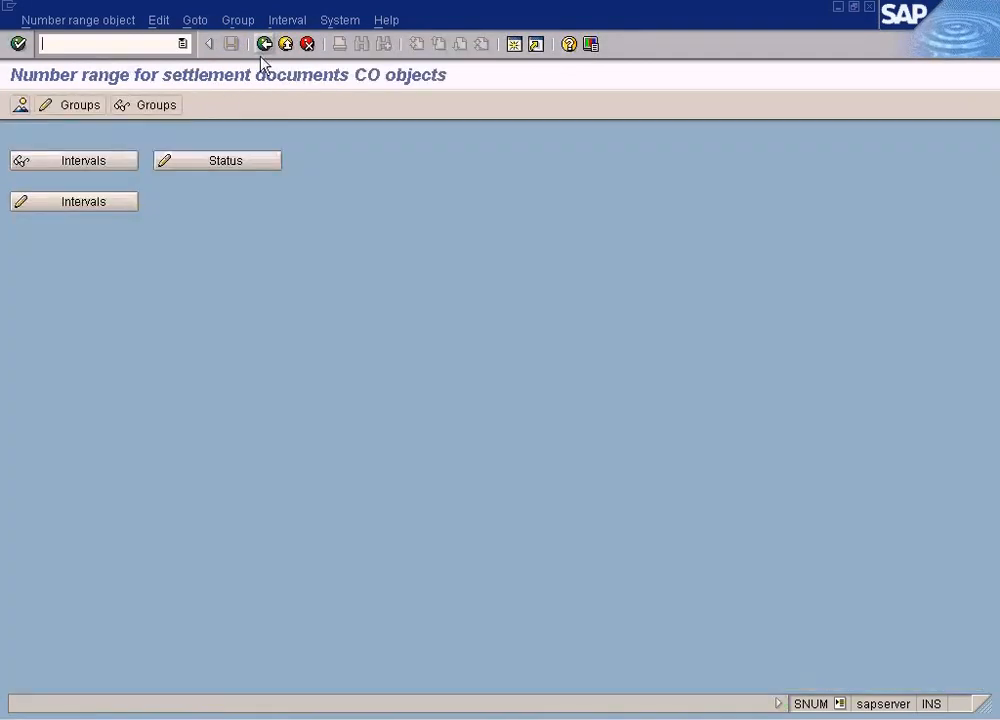
pyautogui.click(265, 45)
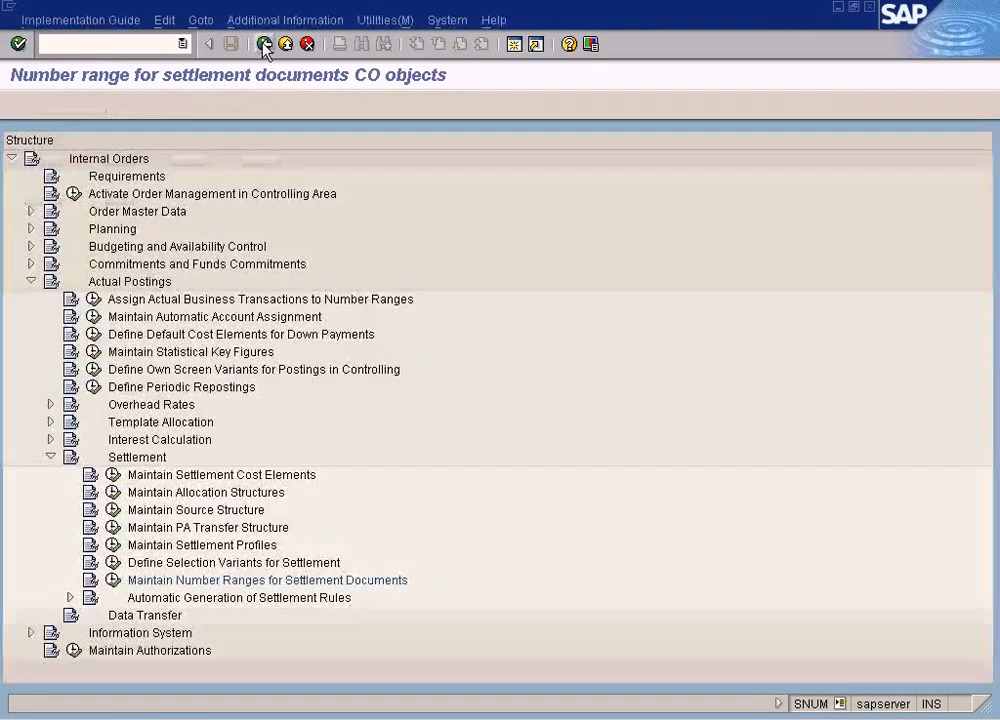
pyautogui.click(265, 45)
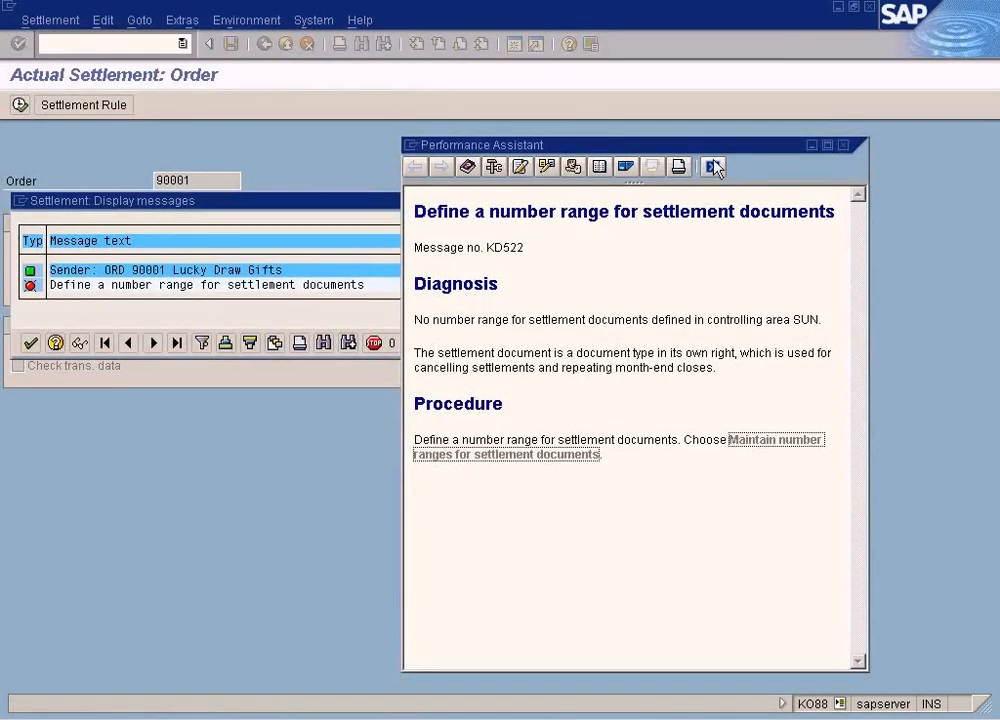
# Step: Close the number range error's long text and message list, and execute the settlement test run for the Lucky Draw Gifts order
pyautogui.click(712, 167)
pyautogui.click(568, 343)
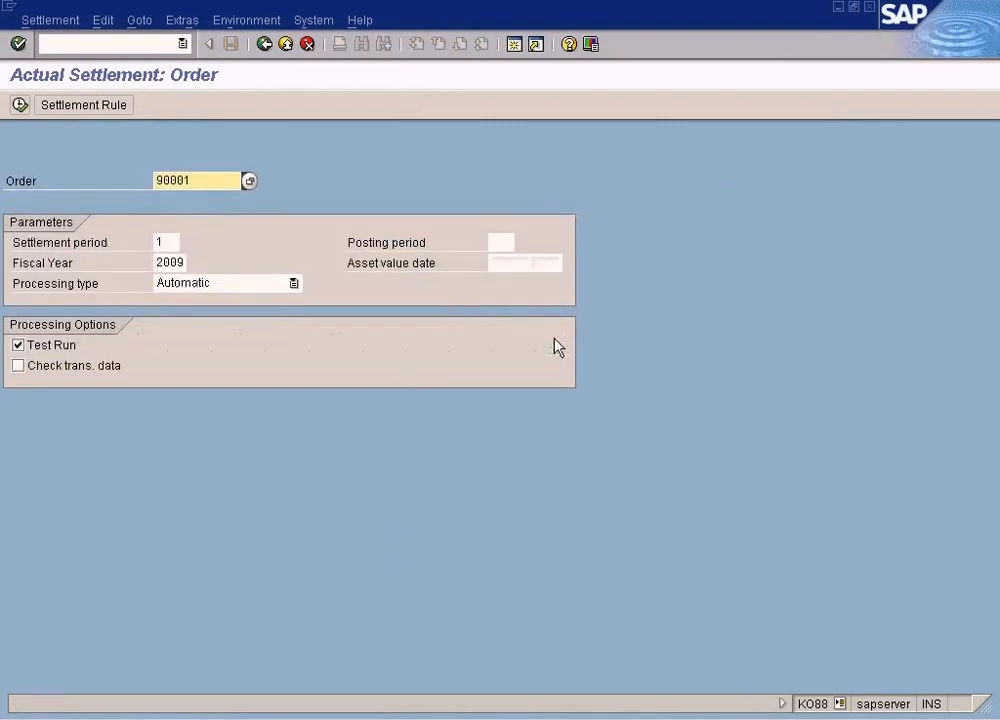
pyautogui.click(19, 104)
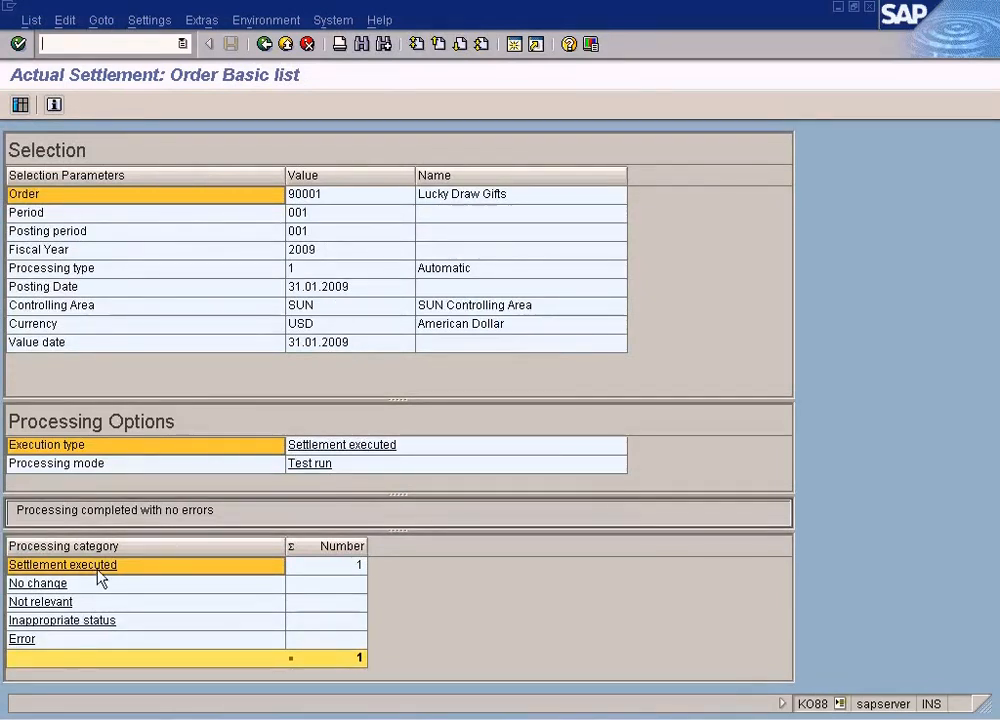
# Step: Read the help text for the Settlement executed processing category in the basic list
pyautogui.click(180, 565)
pyautogui.press('F1')
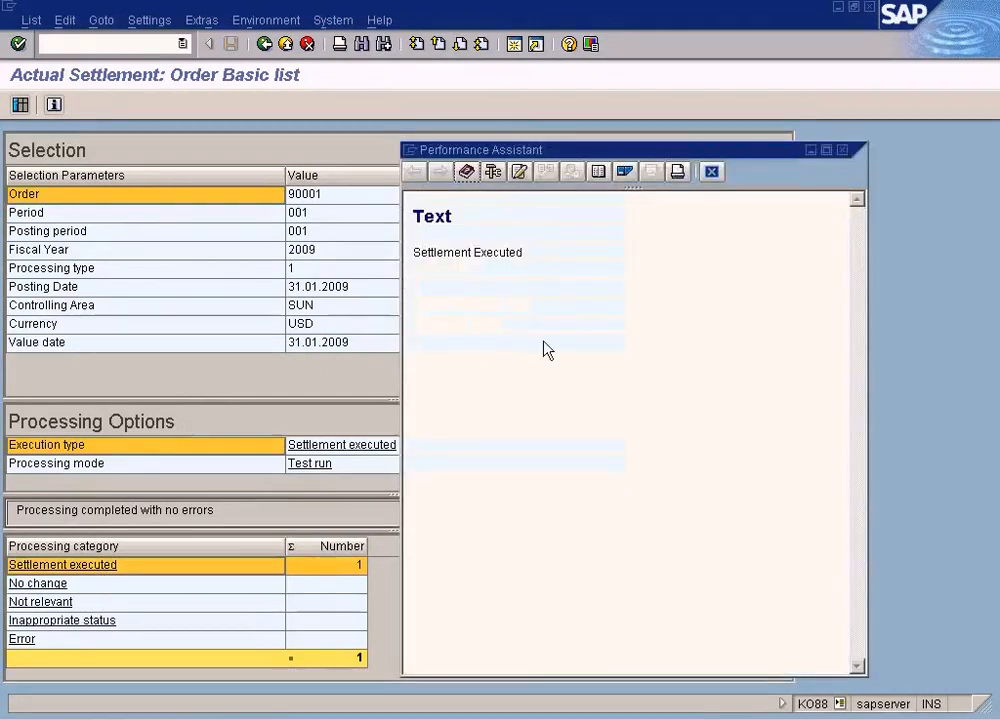
pyautogui.click(711, 172)
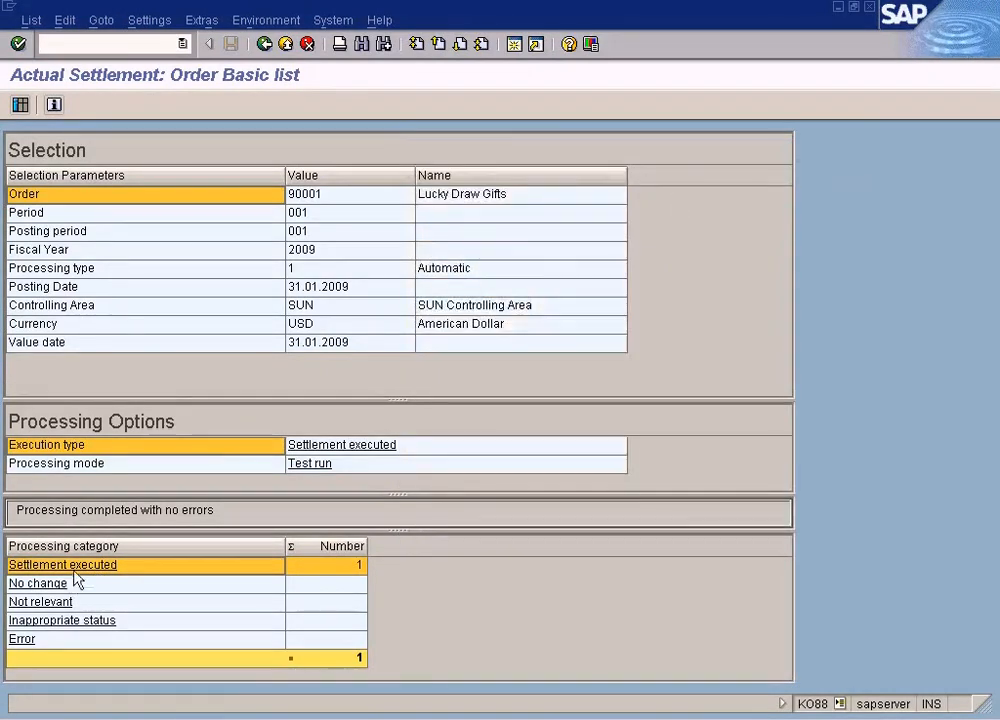
pyautogui.press('F1')
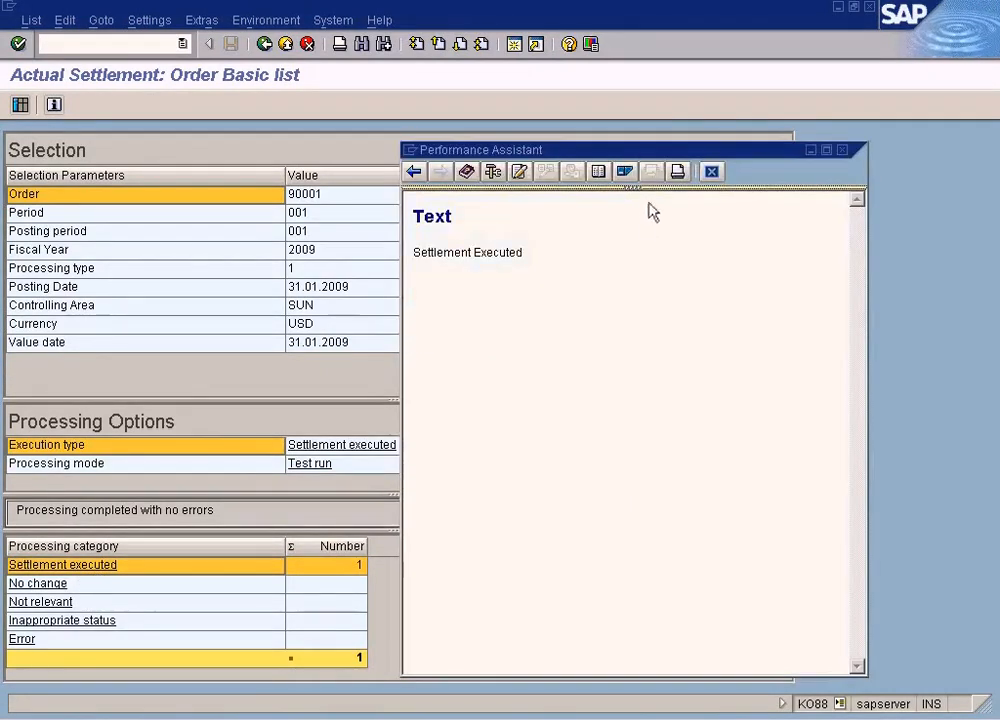
pyautogui.click(711, 172)
# Step: Open the settlement detail list and compare it with the gift costs marked in the Internal Order Concepts diagram in Paint
pyautogui.click(20, 104)
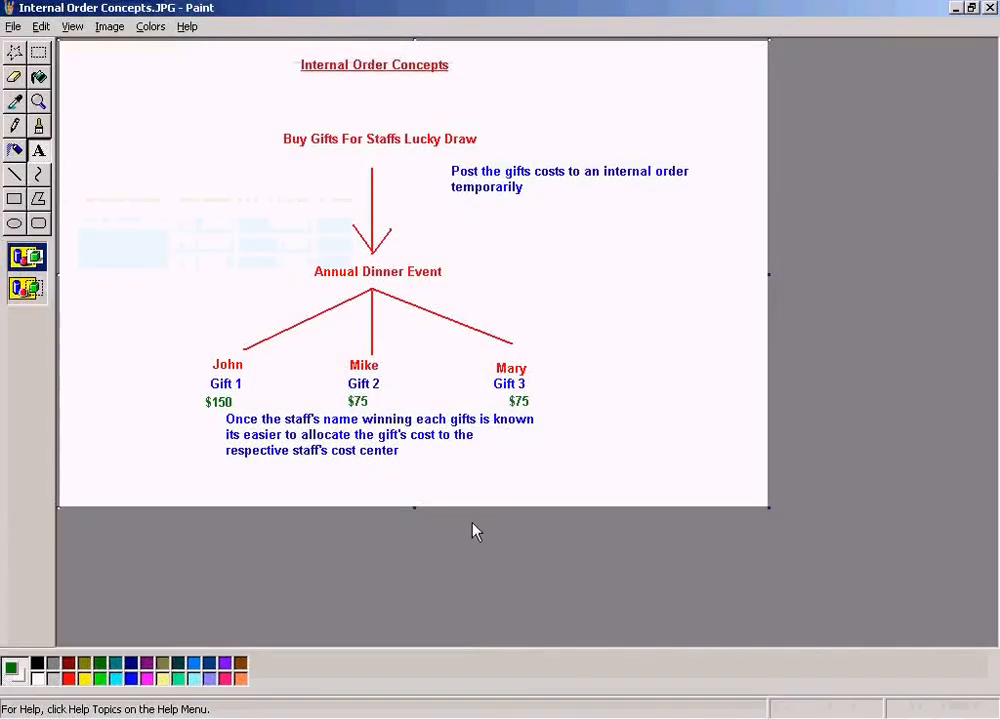
pyautogui.moveTo(194, 396); pyautogui.dragTo(595, 409)
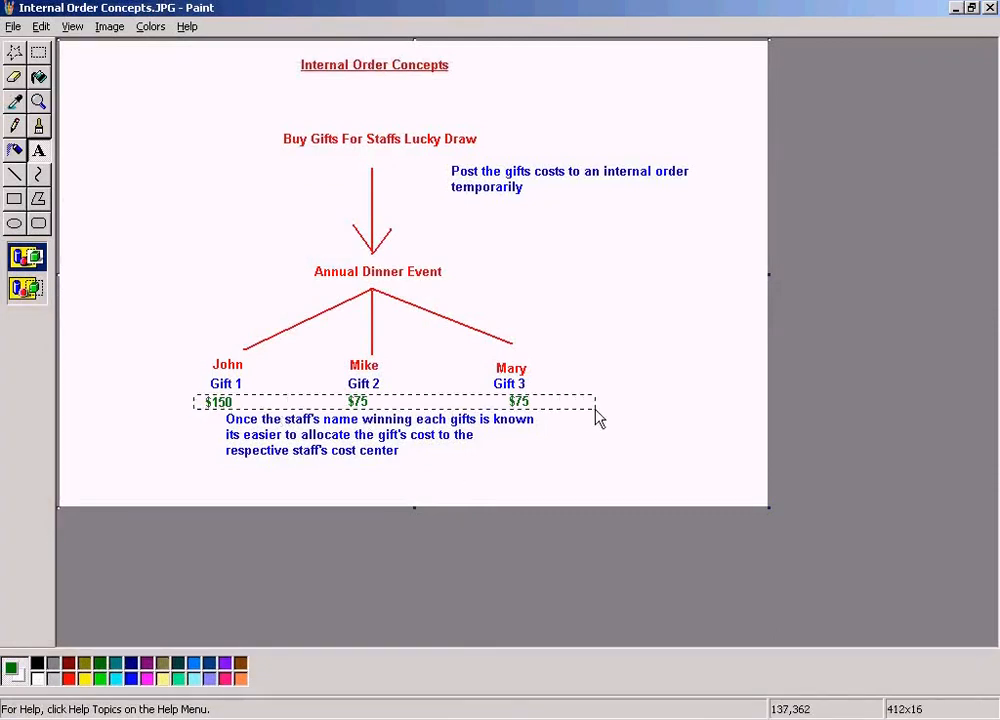
pyautogui.click(509, 419)
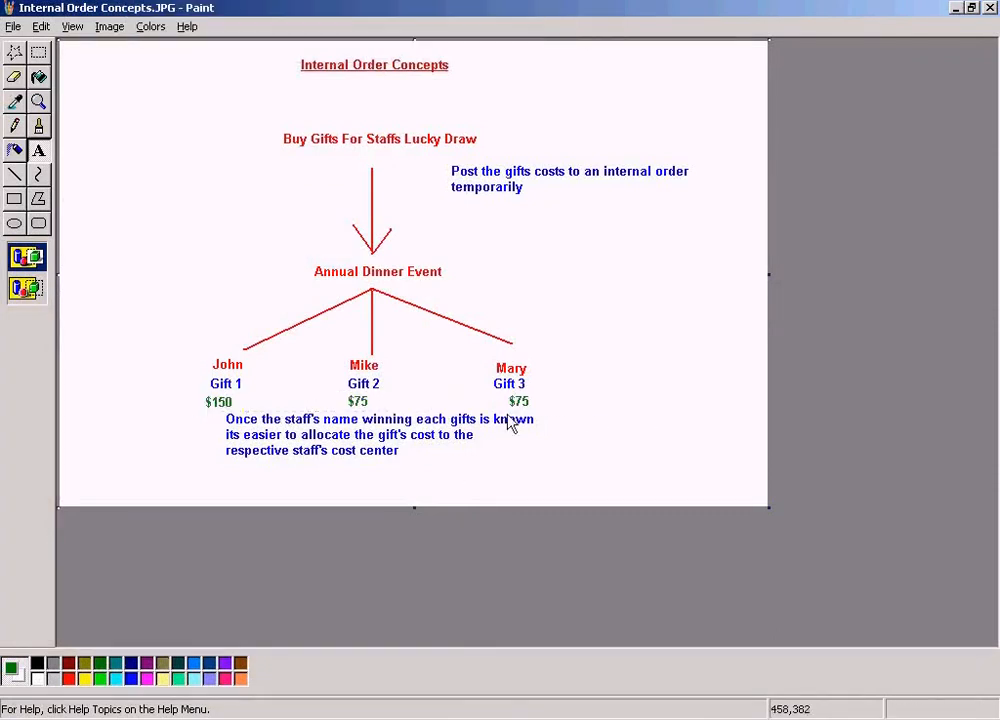
pyautogui.click(45, 56)
pyautogui.moveTo(196, 395); pyautogui.dragTo(584, 410)
pyautogui.click(375, 716)
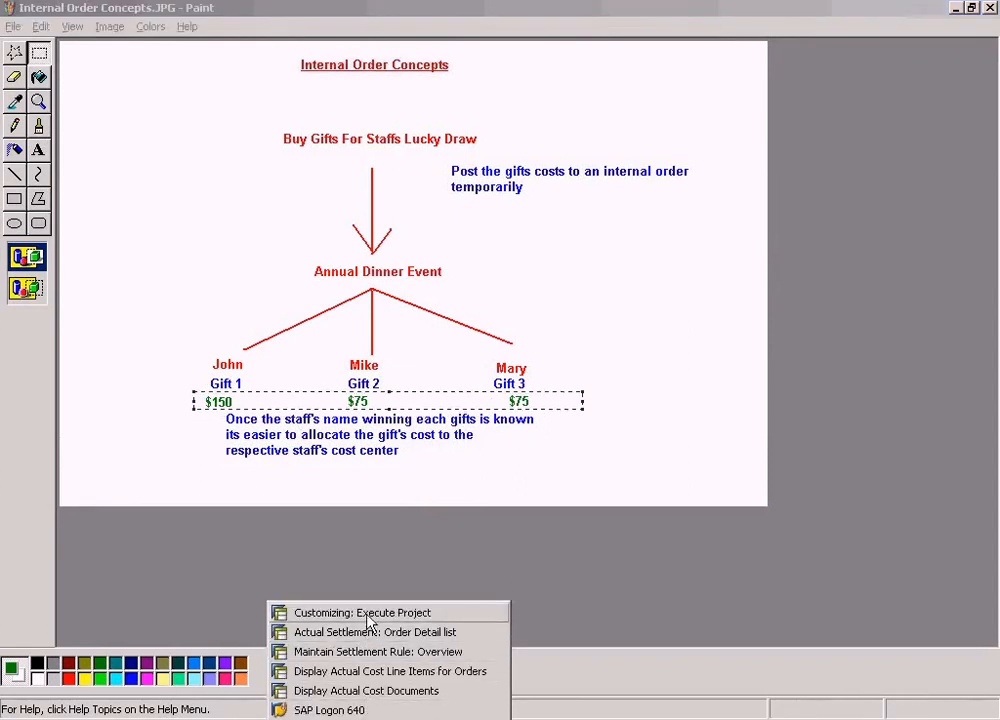
pyautogui.click(366, 632)
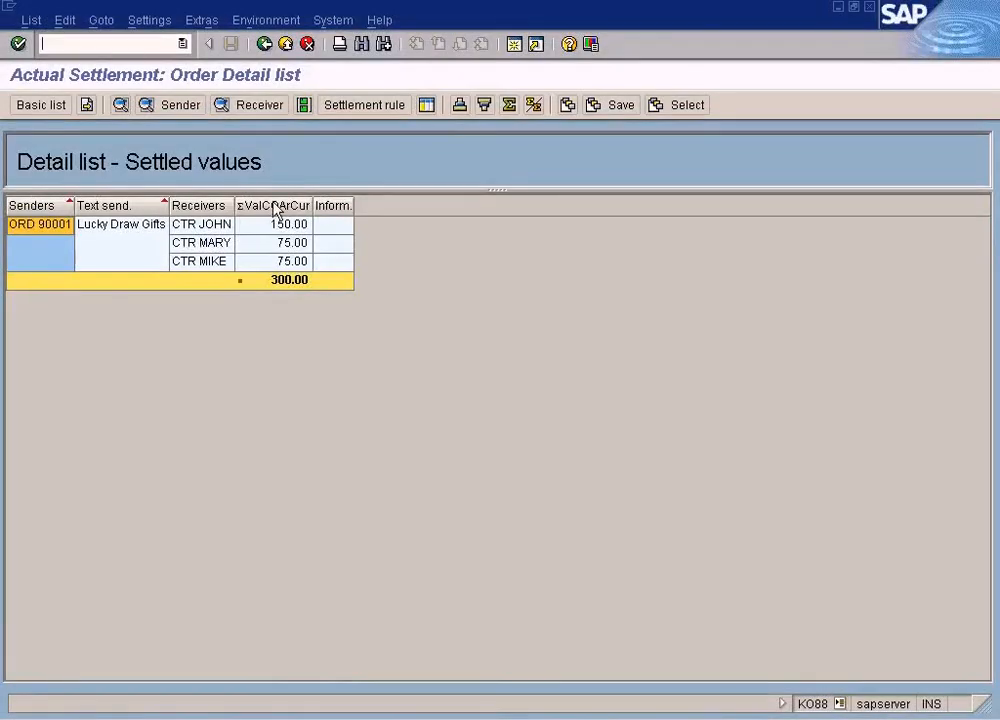
# Step: Check the order's settlement rule percentages and its sender debits from the detail list
pyautogui.click(370, 106)
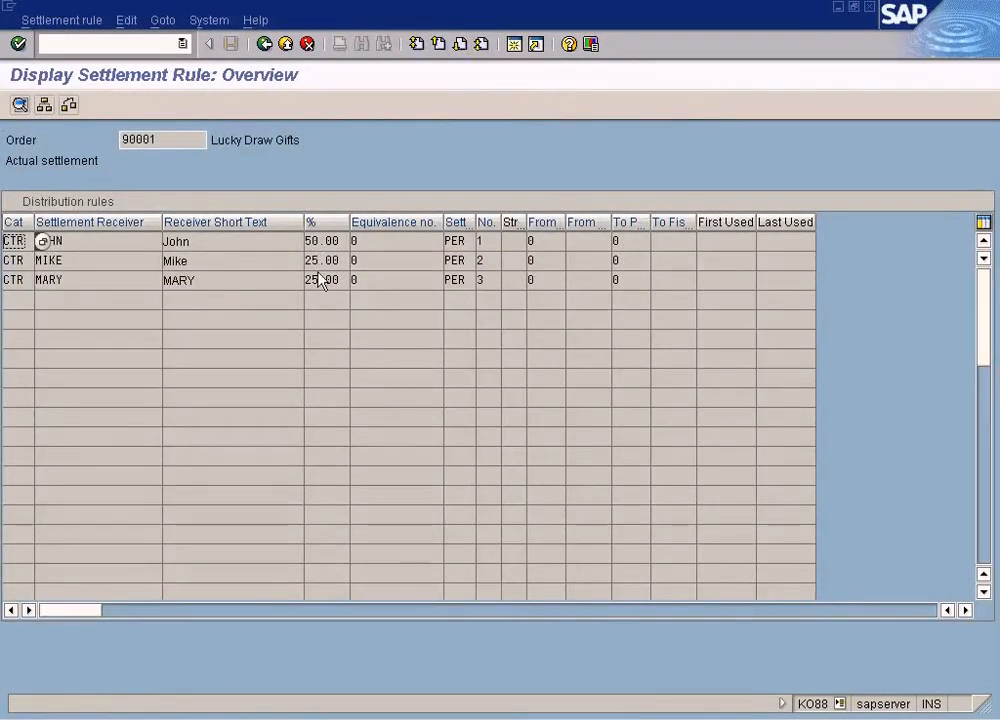
pyautogui.click(264, 43)
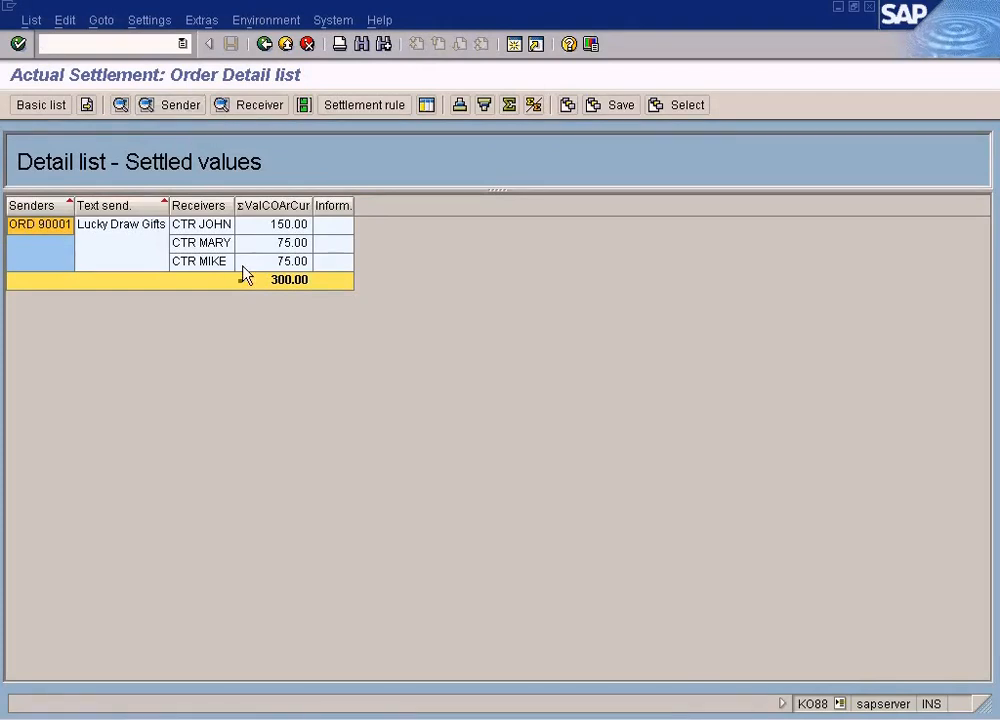
pyautogui.press('F7')
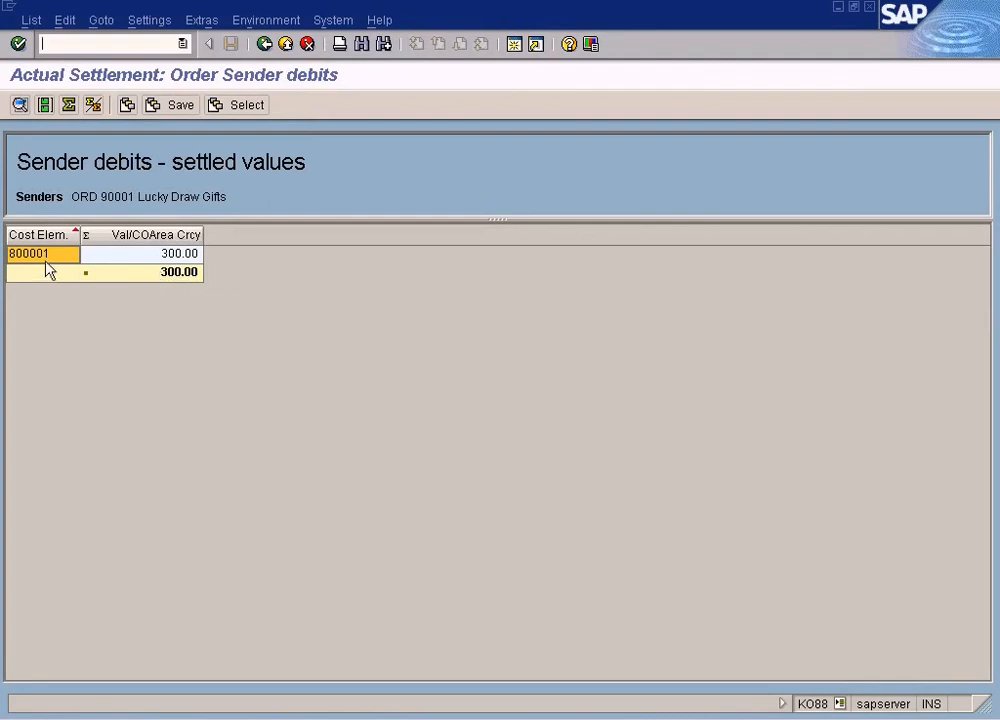
pyautogui.click(266, 45)
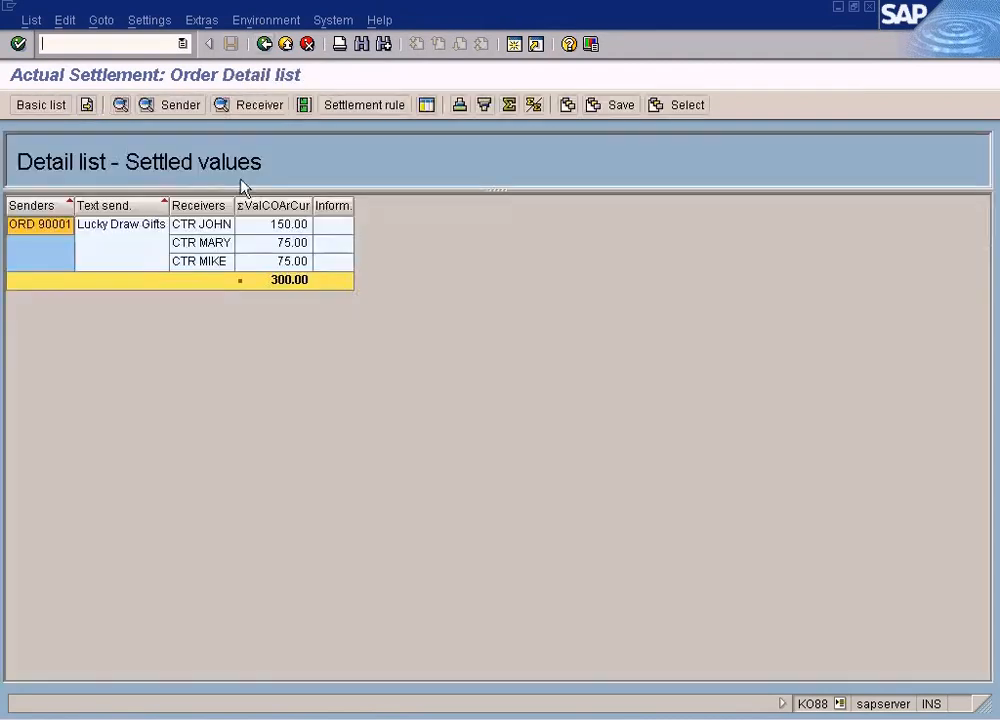
# Step: Examine the receiver debits and their cost element for the three cost centers, and return to the detail list
pyautogui.doubleClick(268, 247)
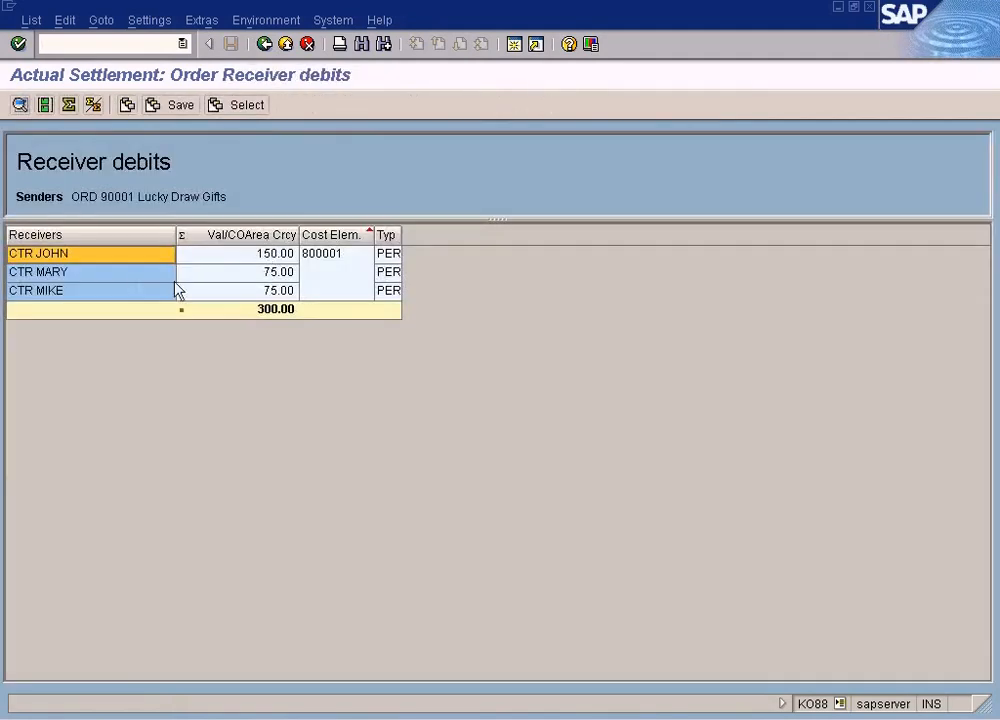
pyautogui.click(326, 260)
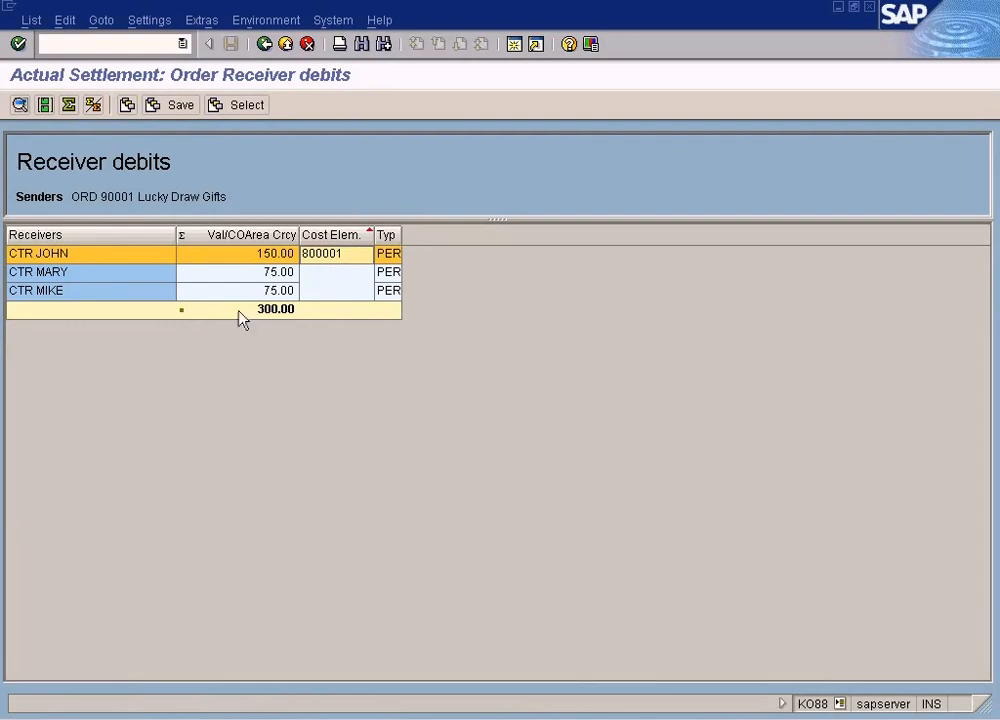
pyautogui.click(265, 47)
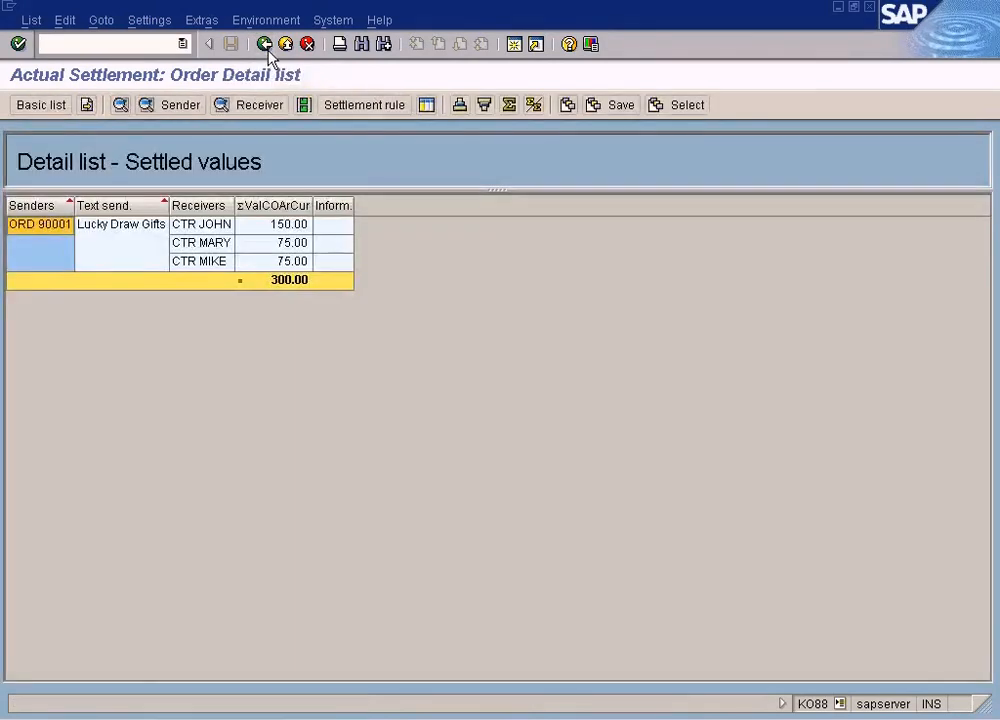
# Step: Check the full details of the first settled line, and go back from the lists to the settlement selection screen
pyautogui.click(120, 106)
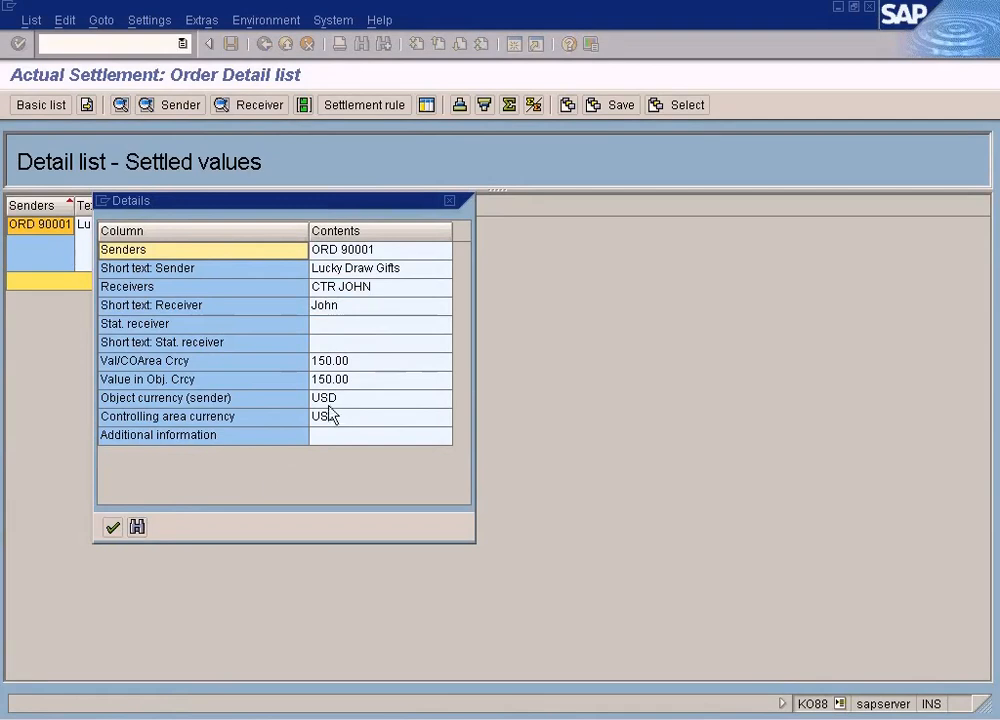
pyautogui.click(111, 527)
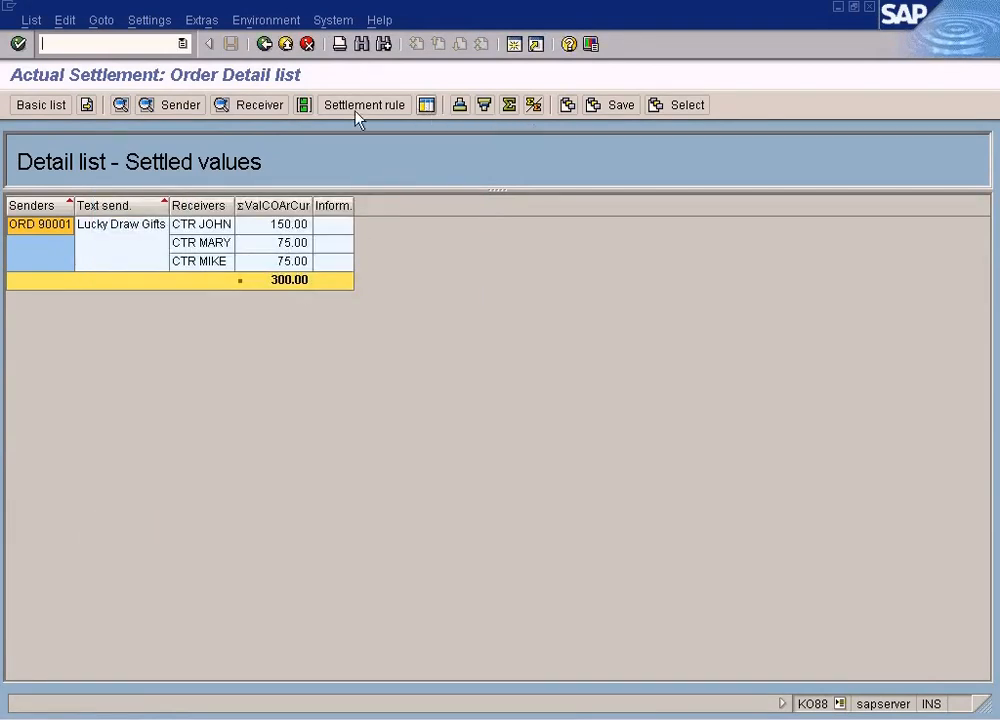
pyautogui.click(263, 44)
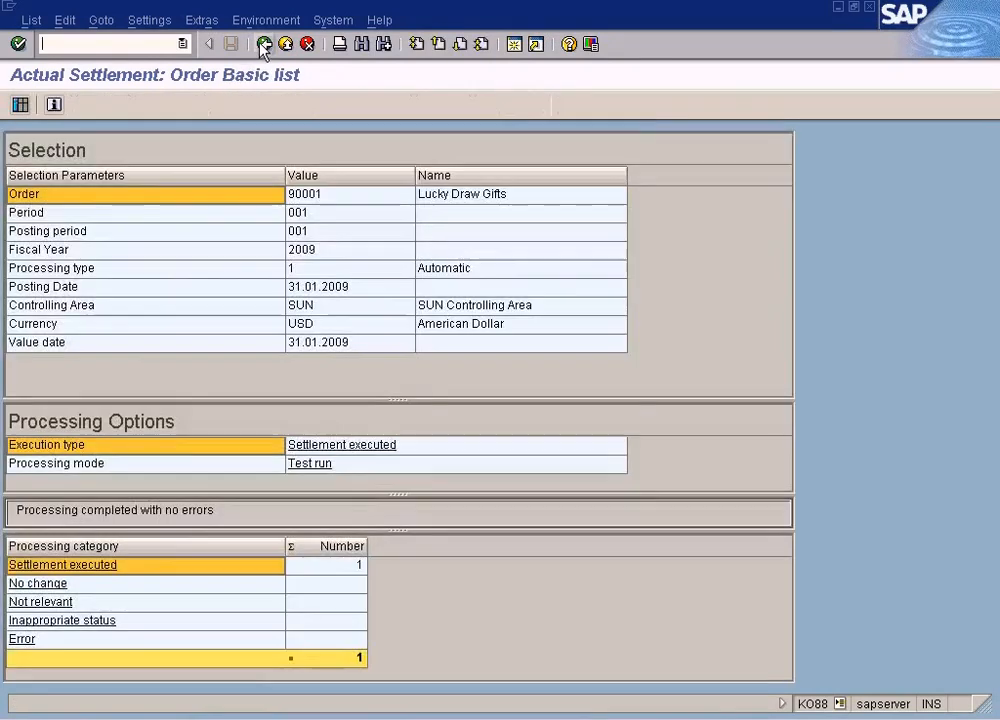
pyautogui.click(263, 44)
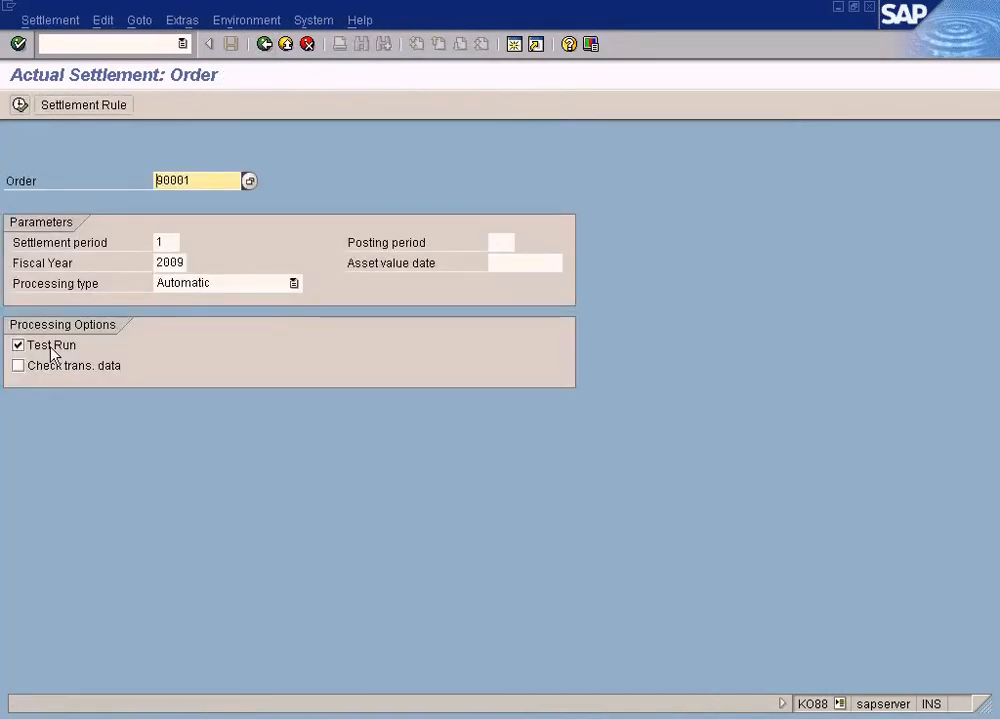
# Step: Try to execute the actual settlement of the Lucky Draw Gifts order with Test Run switched off, and dismiss the message log
pyautogui.click(52, 345)
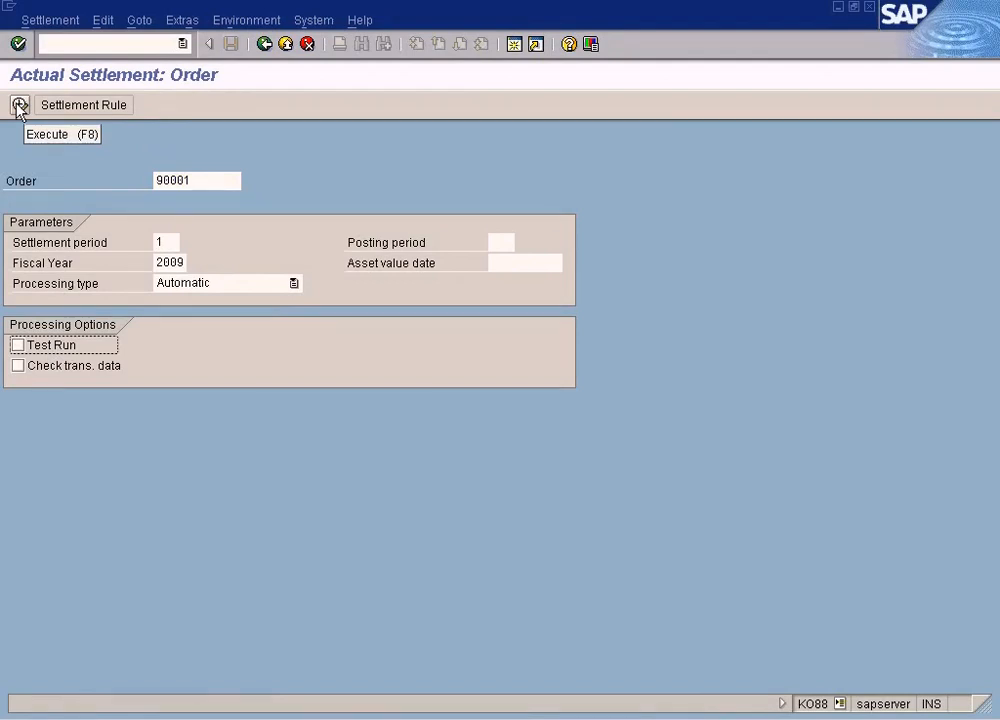
pyautogui.click(358, 716)
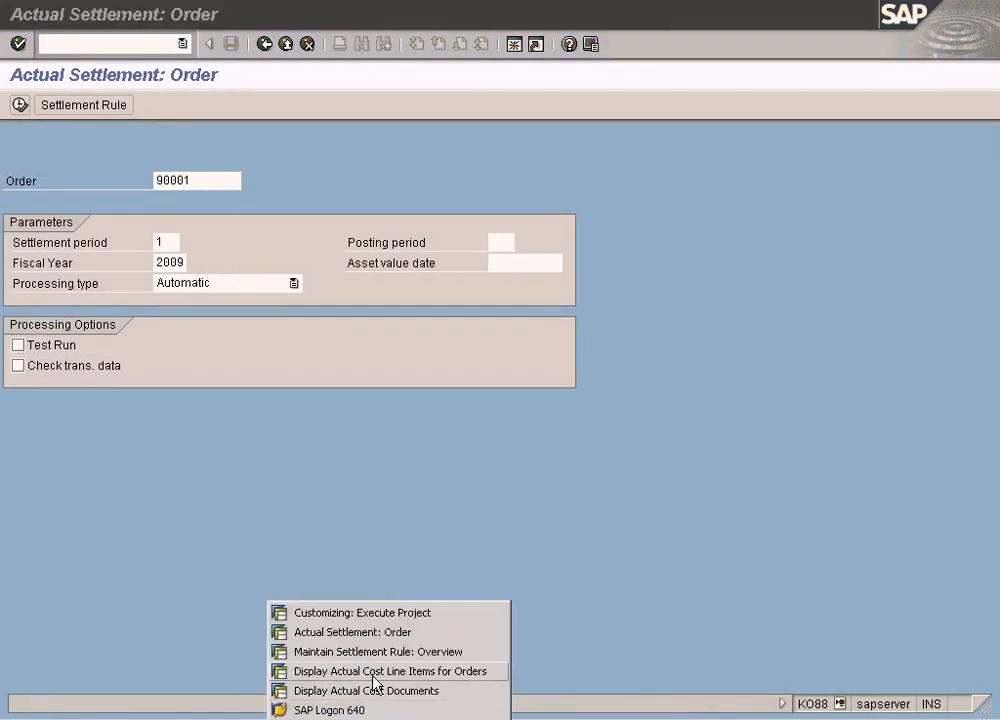
pyautogui.click(628, 628)
pyautogui.click(19, 105)
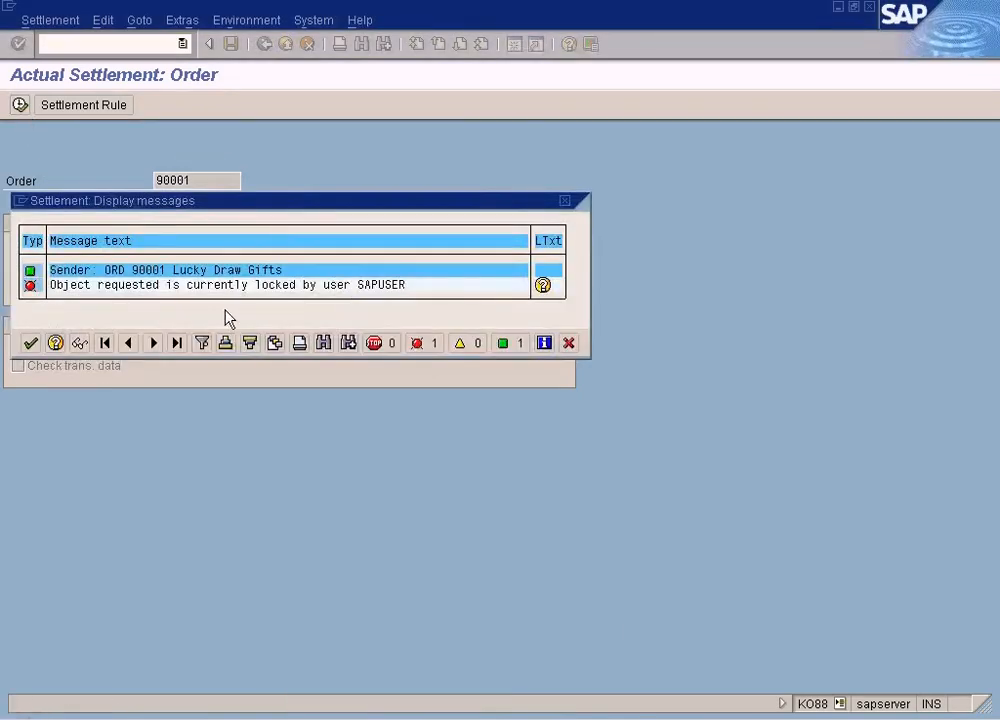
pyautogui.click(568, 343)
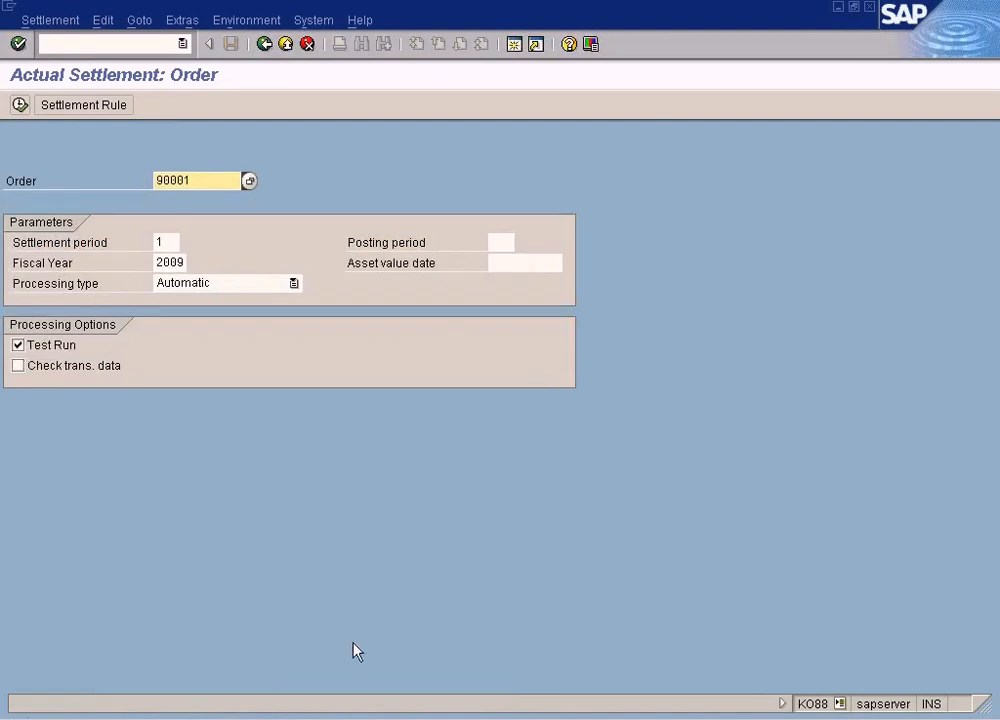
# Step: Close the Customizing: Execute Project and Maintain Settlement Rule: Overview sessions, and return to the Actual Settlement: Order session
pyautogui.click(358, 716)
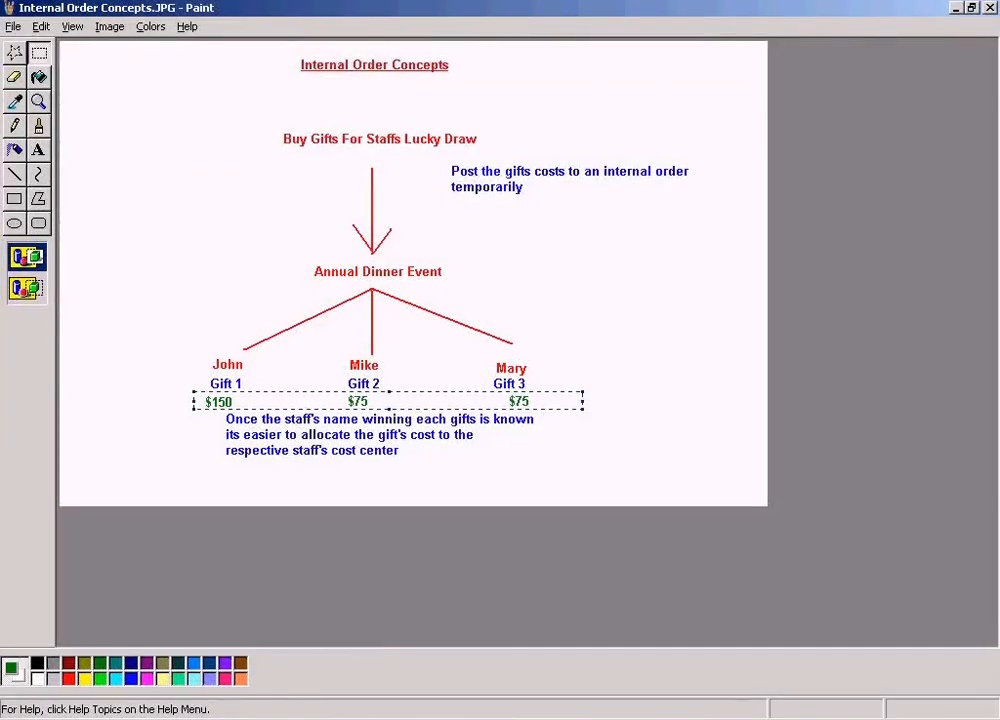
pyautogui.click(340, 716)
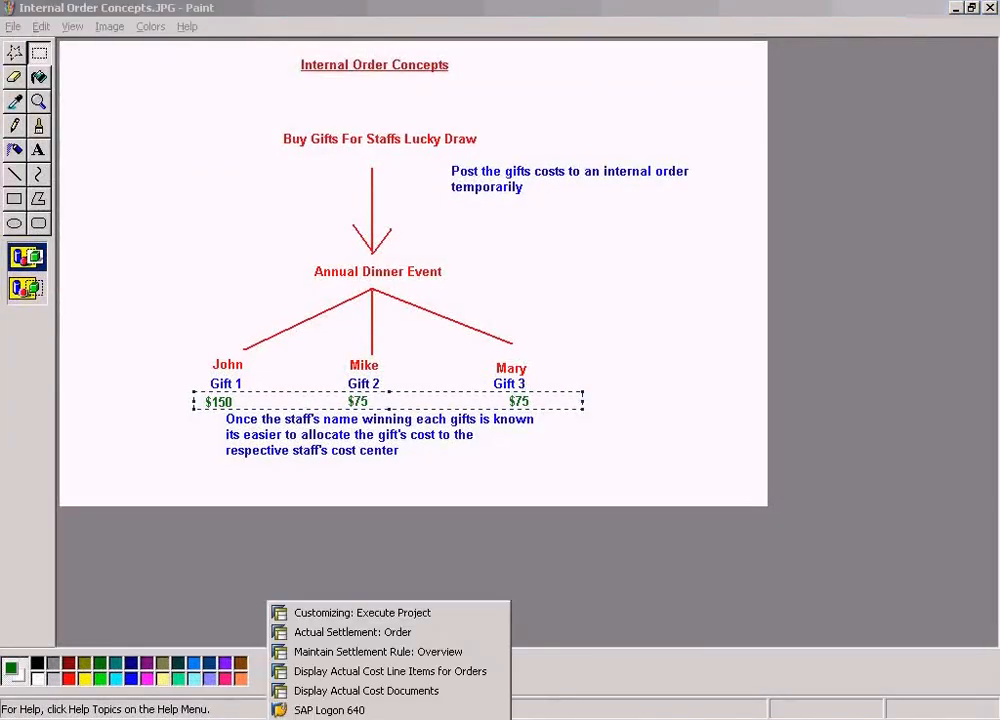
pyautogui.click(340, 613)
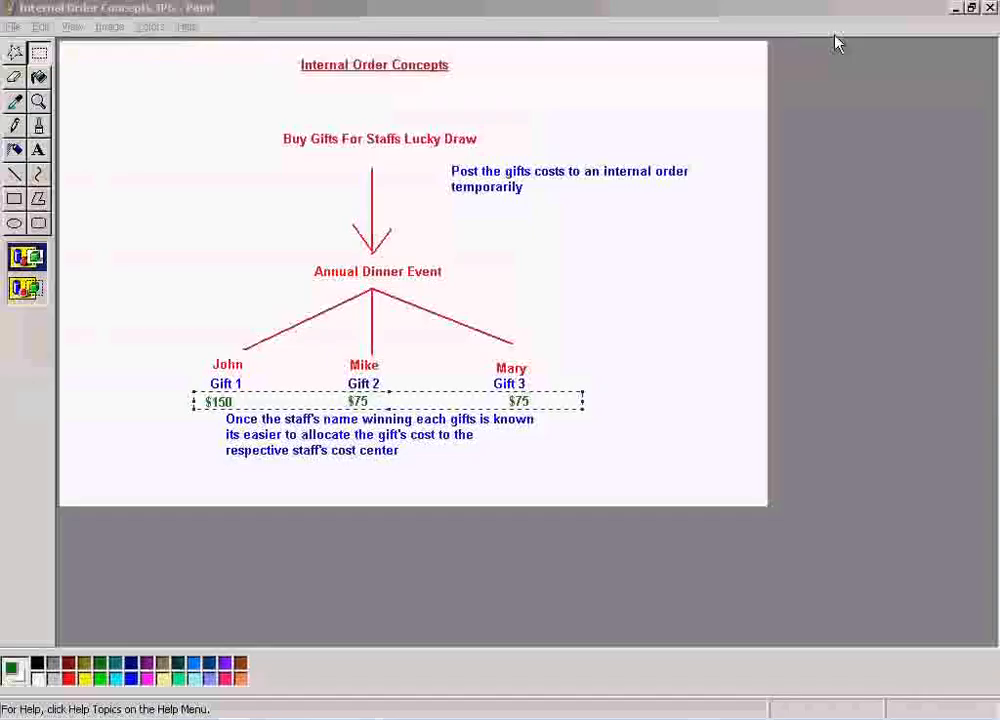
pyautogui.click(345, 716)
pyautogui.click(350, 635)
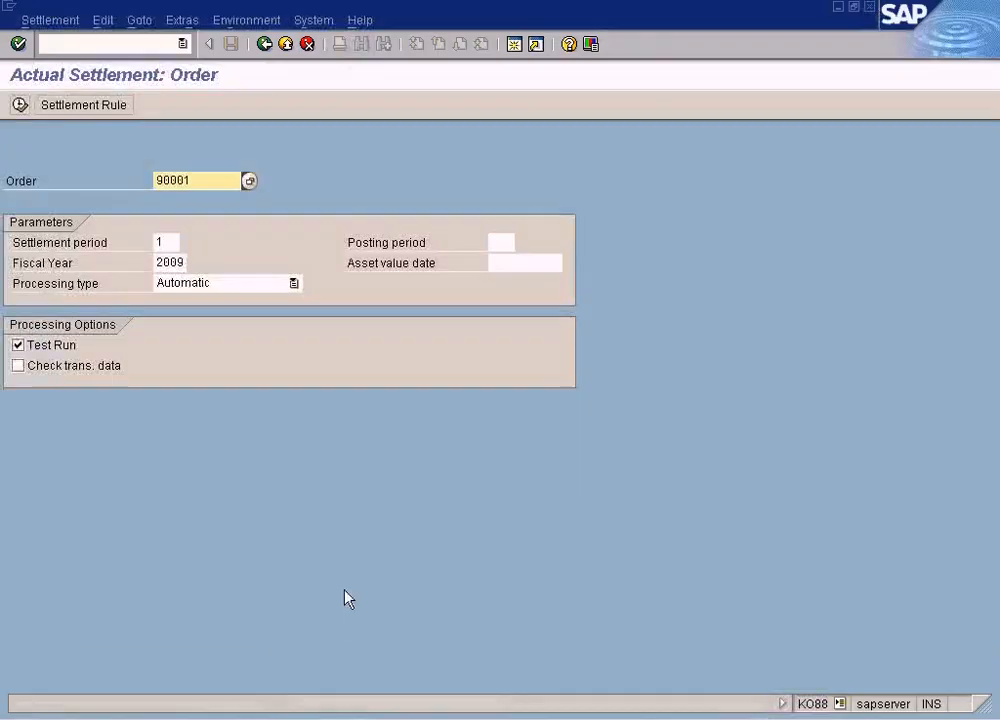
pyautogui.click(345, 716)
pyautogui.click(350, 652)
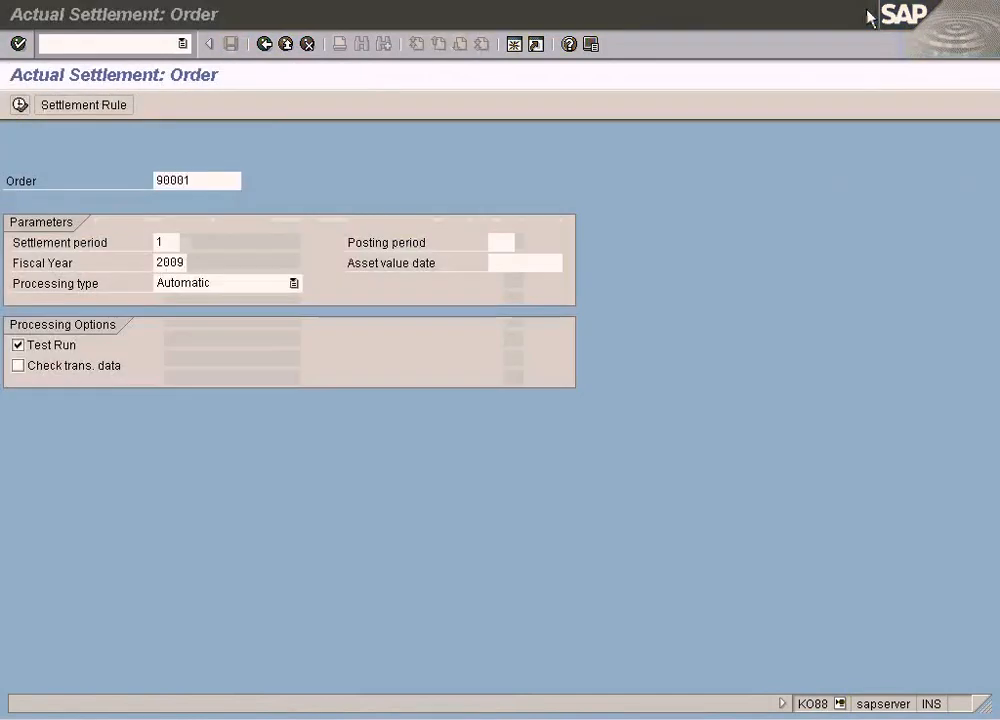
pyautogui.click(869, 7)
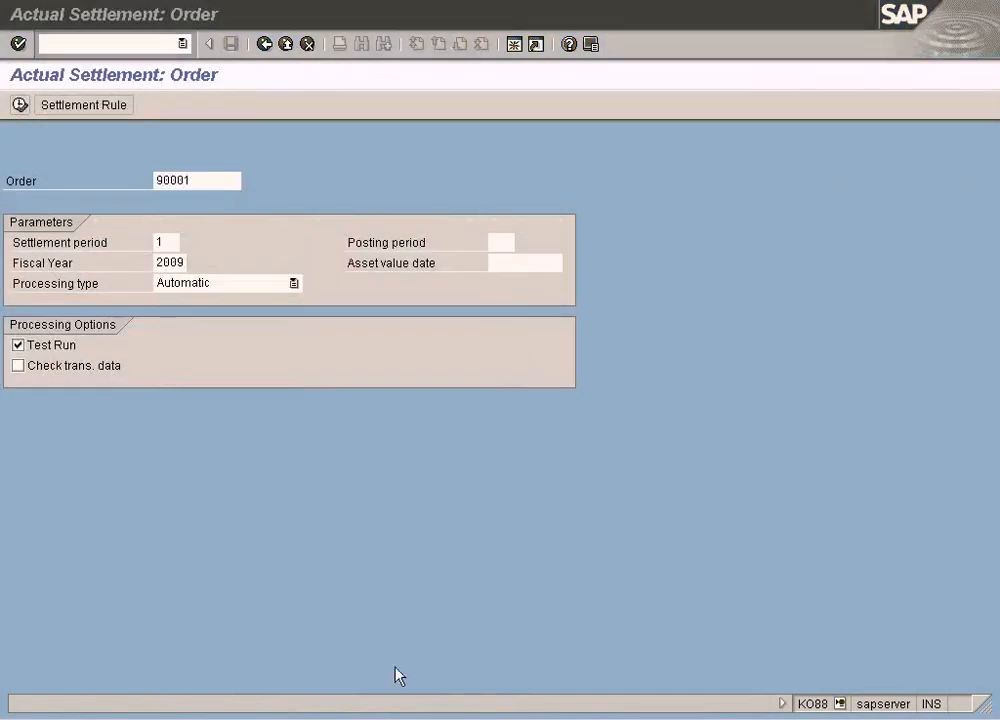
pyautogui.click(345, 716)
pyautogui.click(368, 652)
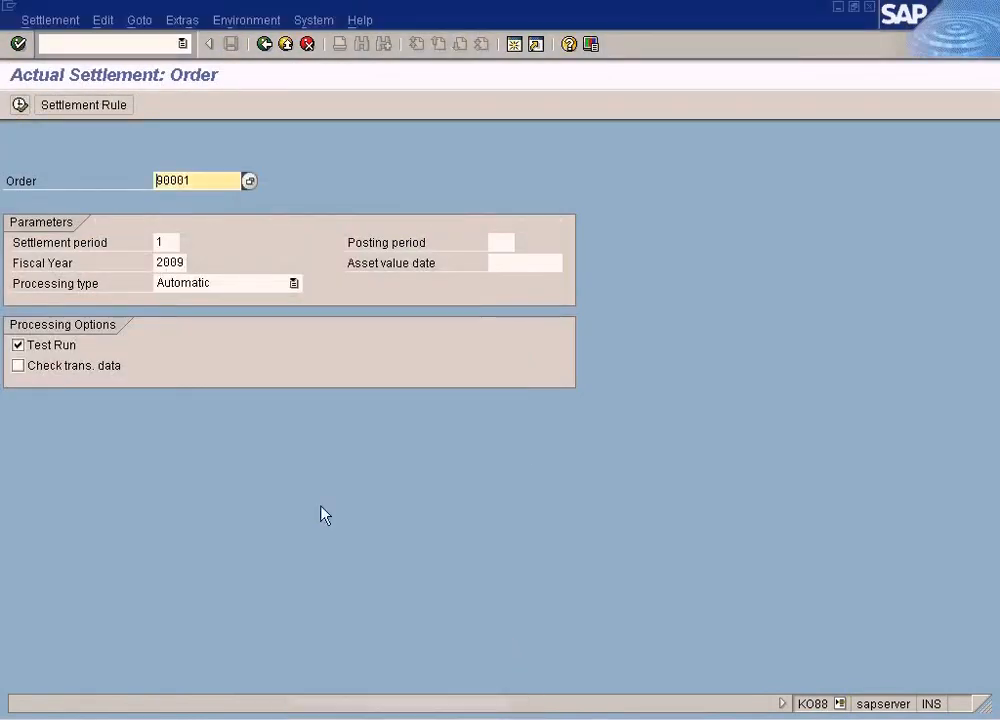
# Step: Try to execute the settlement again without Test Run, and restart the Individual Processing settlement transaction
pyautogui.click(20, 345)
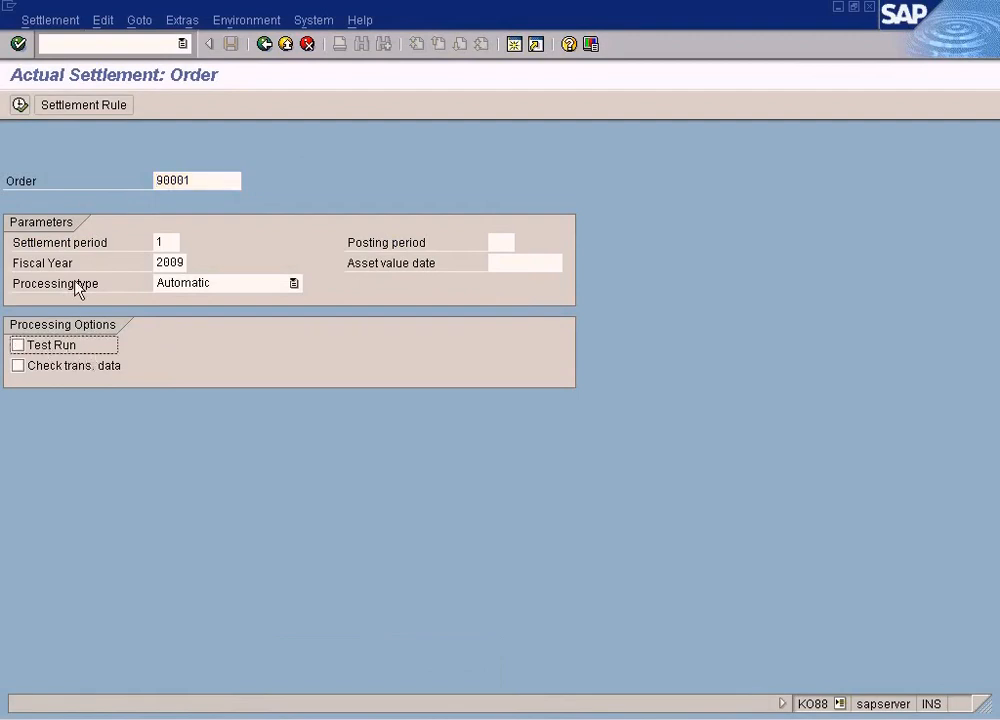
pyautogui.click(19, 105)
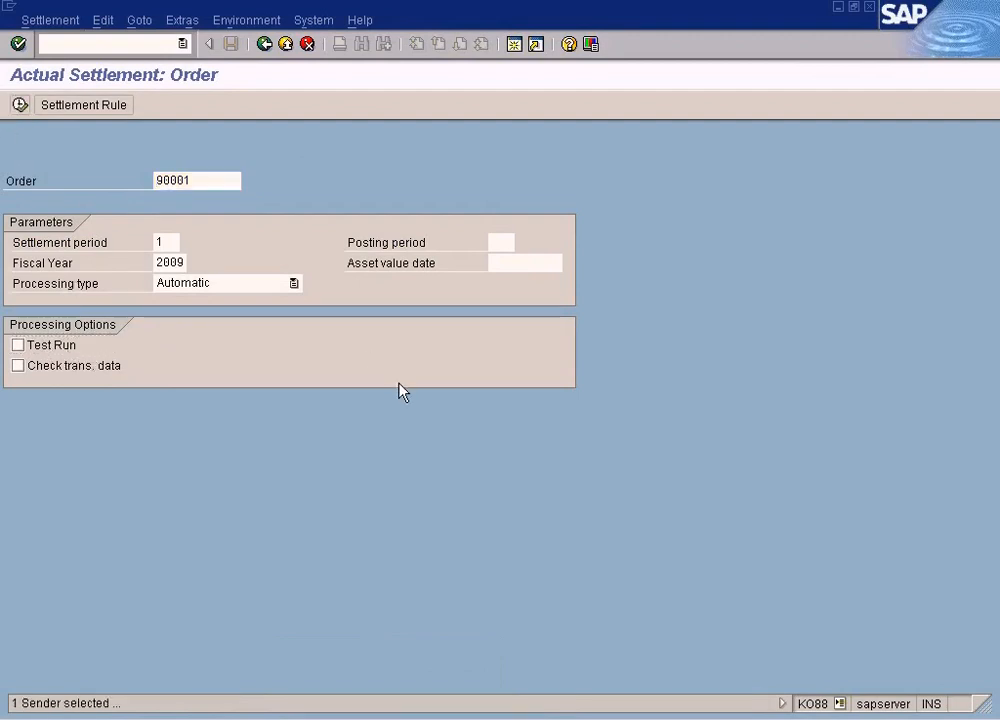
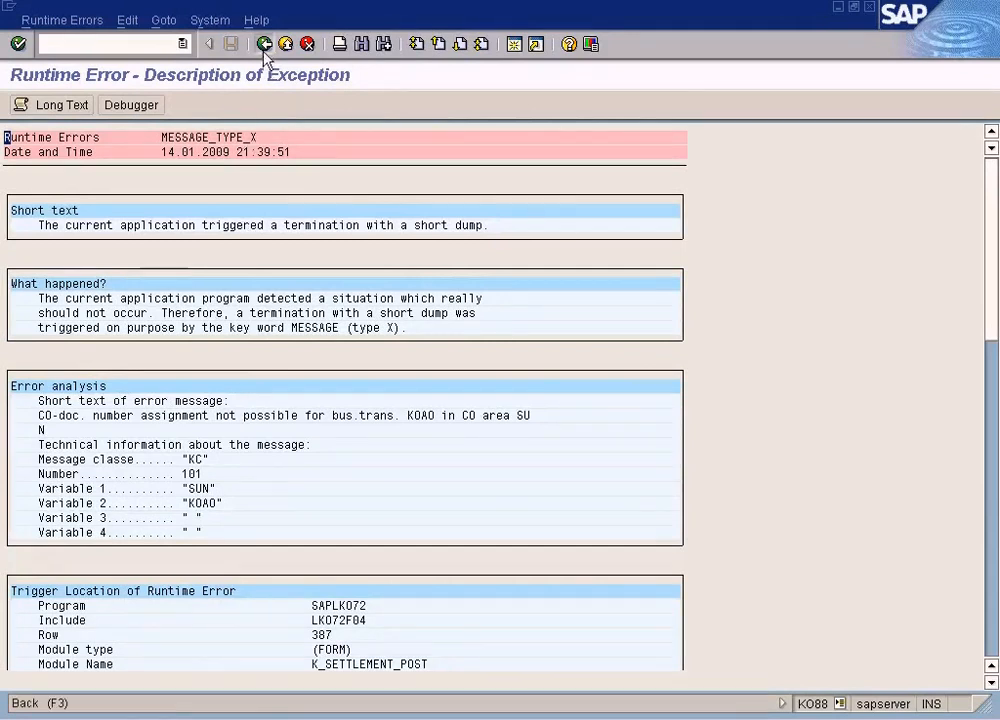
pyautogui.click(264, 44)
pyautogui.doubleClick(240, 614)
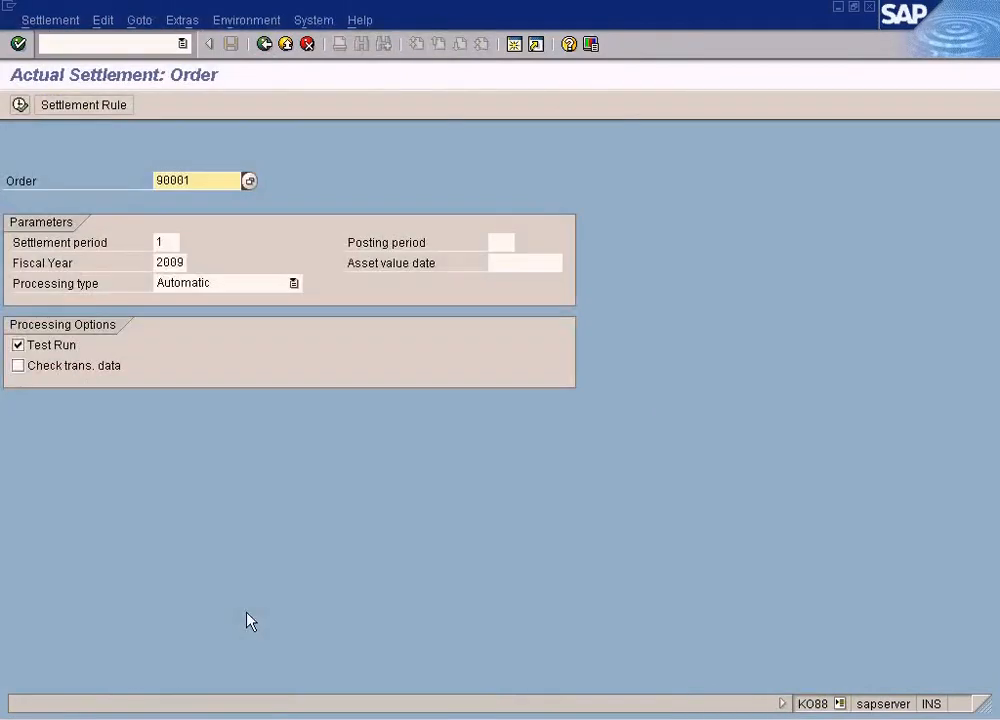
# Step: Repeat the settlement as a test run, review its detail list, and return to the selection screen
pyautogui.click(19, 104)
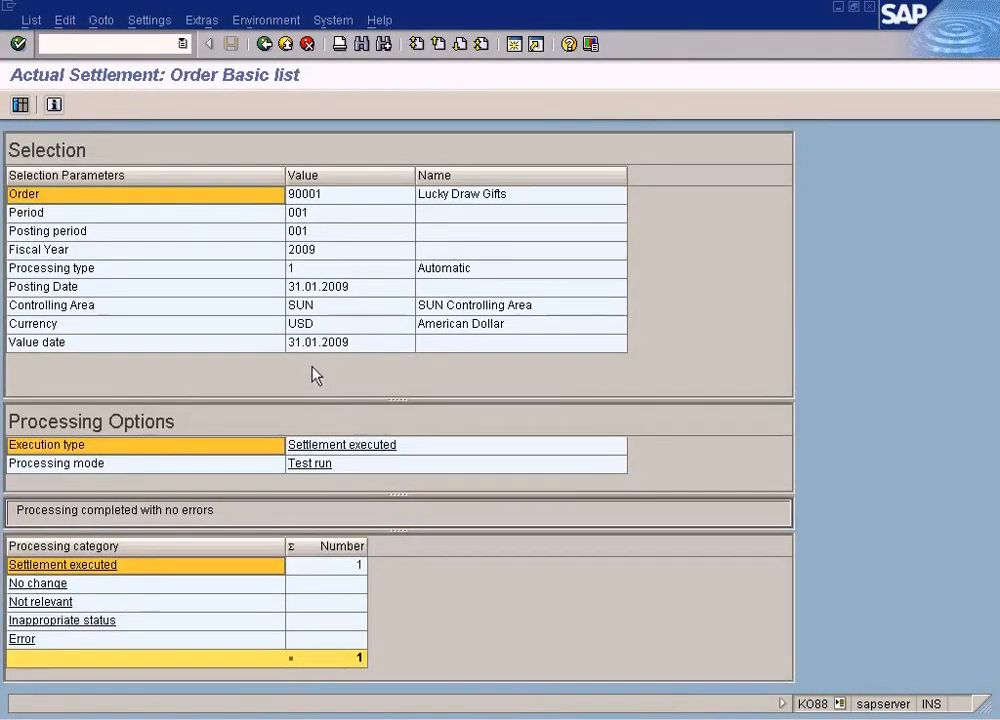
pyautogui.click(20, 104)
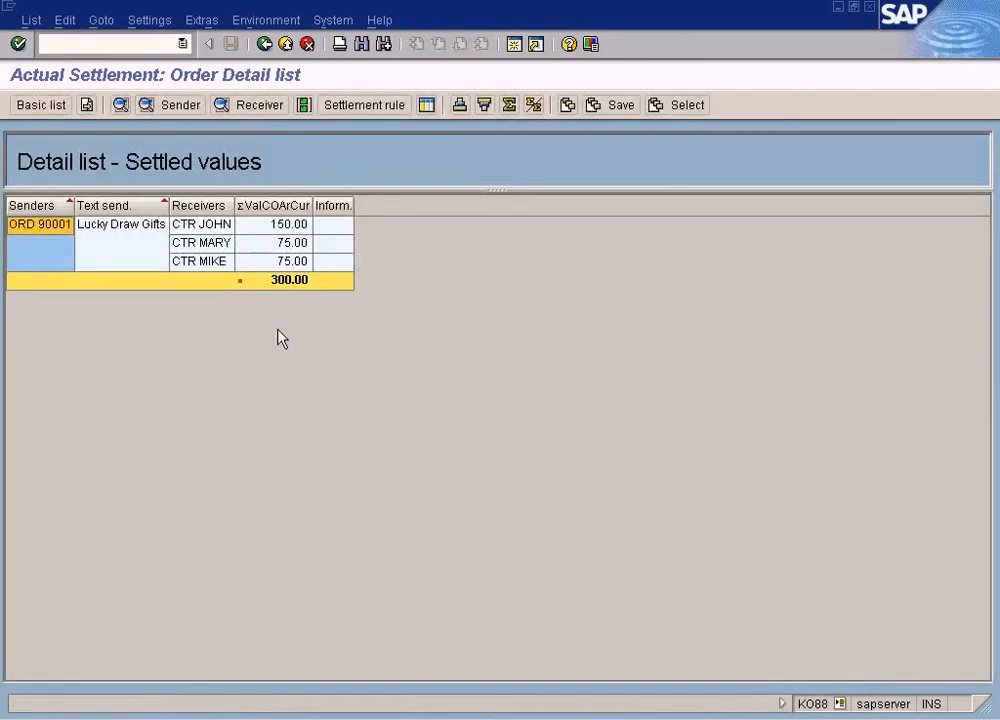
pyautogui.click(266, 44)
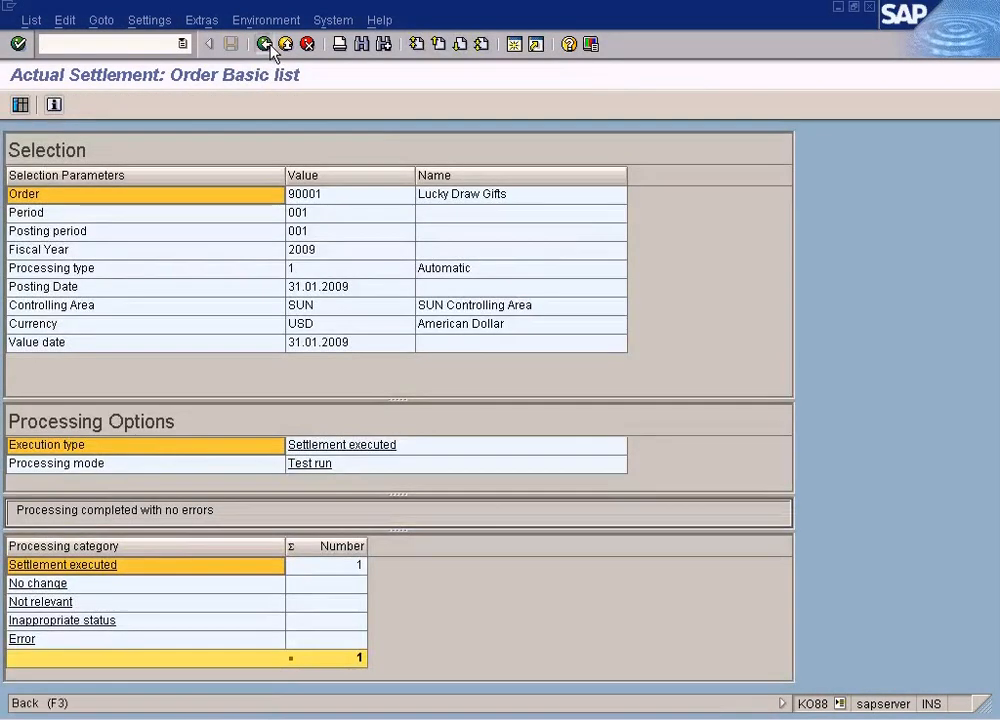
pyautogui.click(264, 44)
# Step: Switch off Test Run, and close the Display Actual Cost Line Items for Orders and Display Actual Cost Documents sessions
pyautogui.click(34, 346)
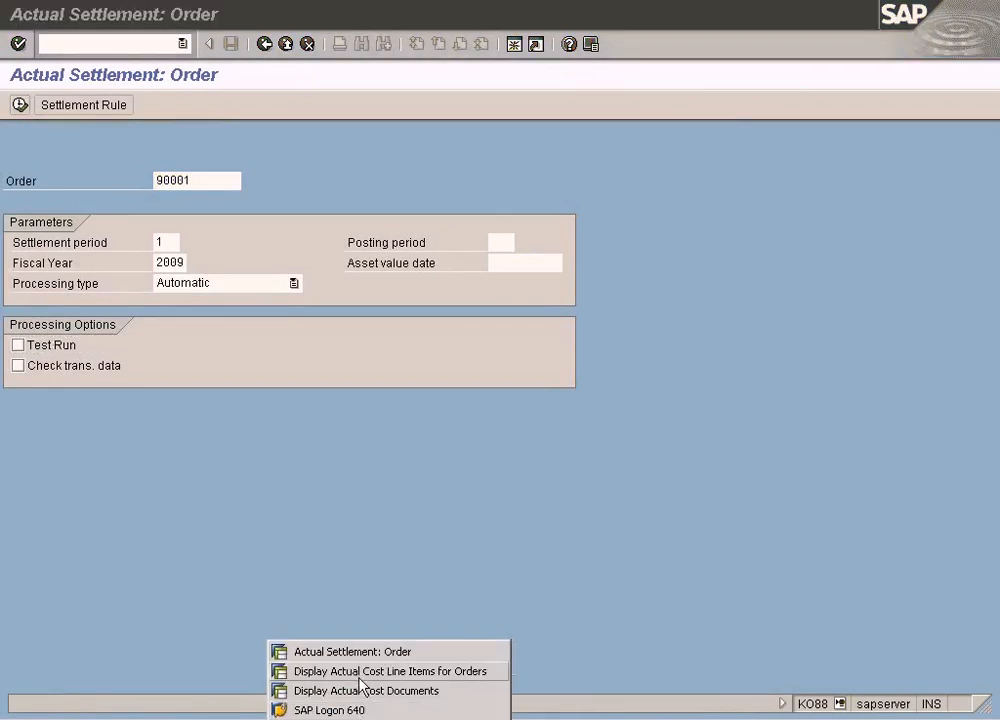
pyautogui.click(390, 671)
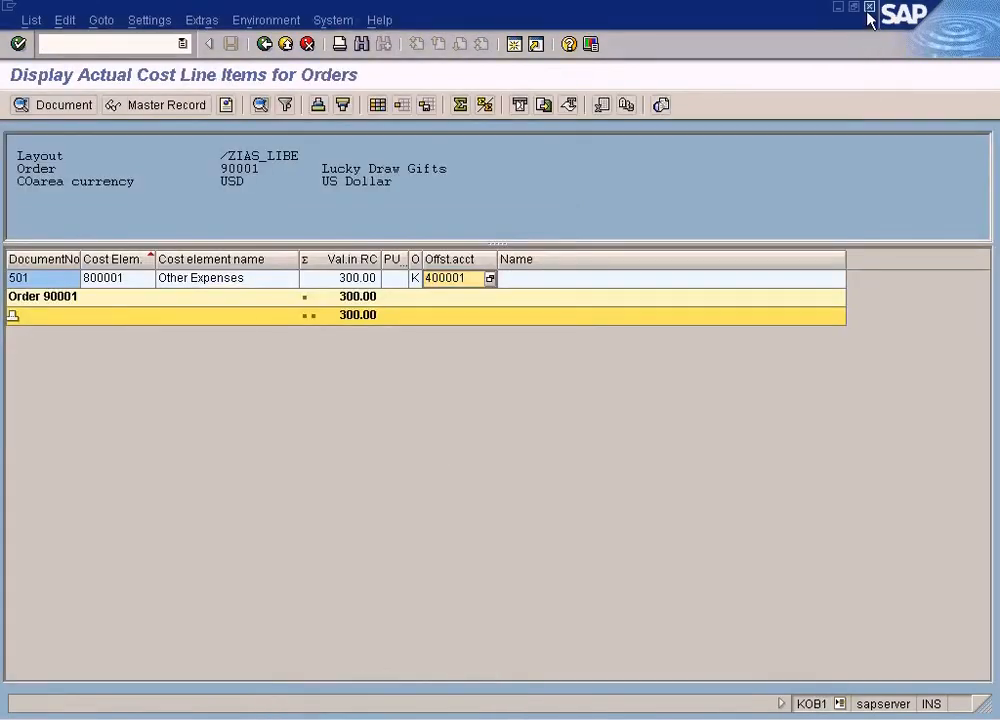
pyautogui.click(869, 8)
pyautogui.click(357, 716)
pyautogui.click(364, 690)
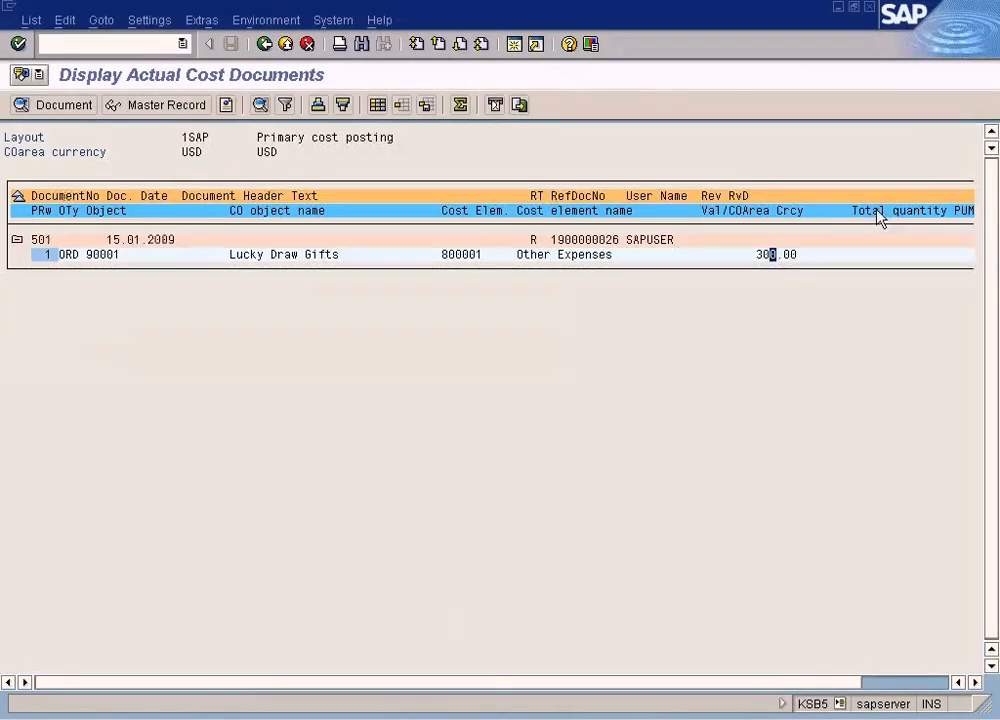
pyautogui.click(870, 8)
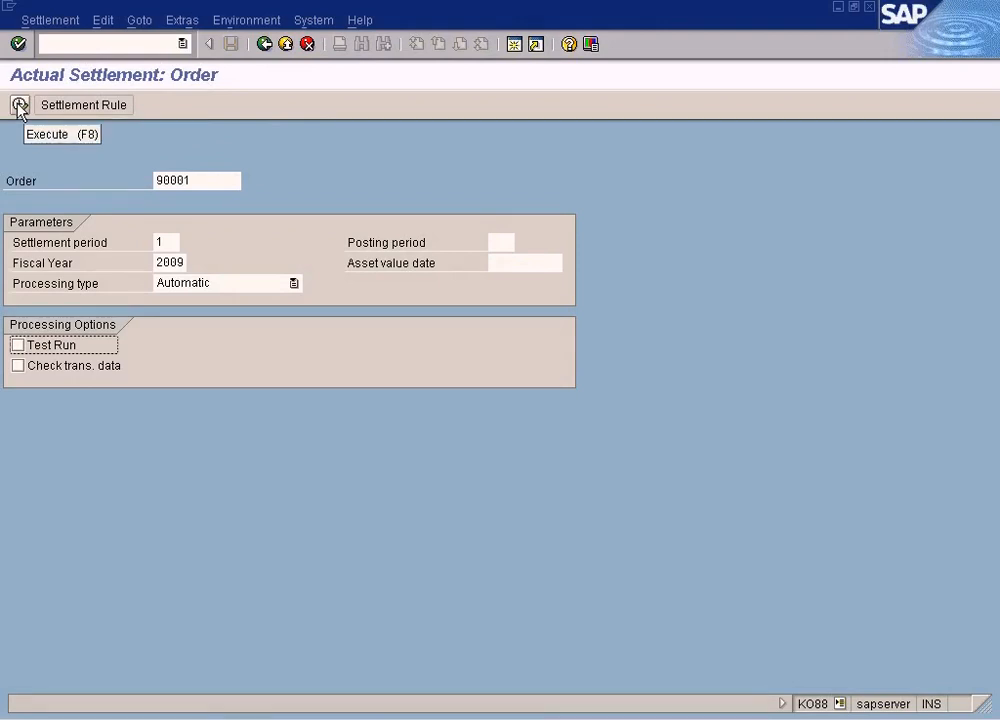
# Step: Set the posting period to 1 and try to execute the actual settlement of the order
pyautogui.click(505, 243)
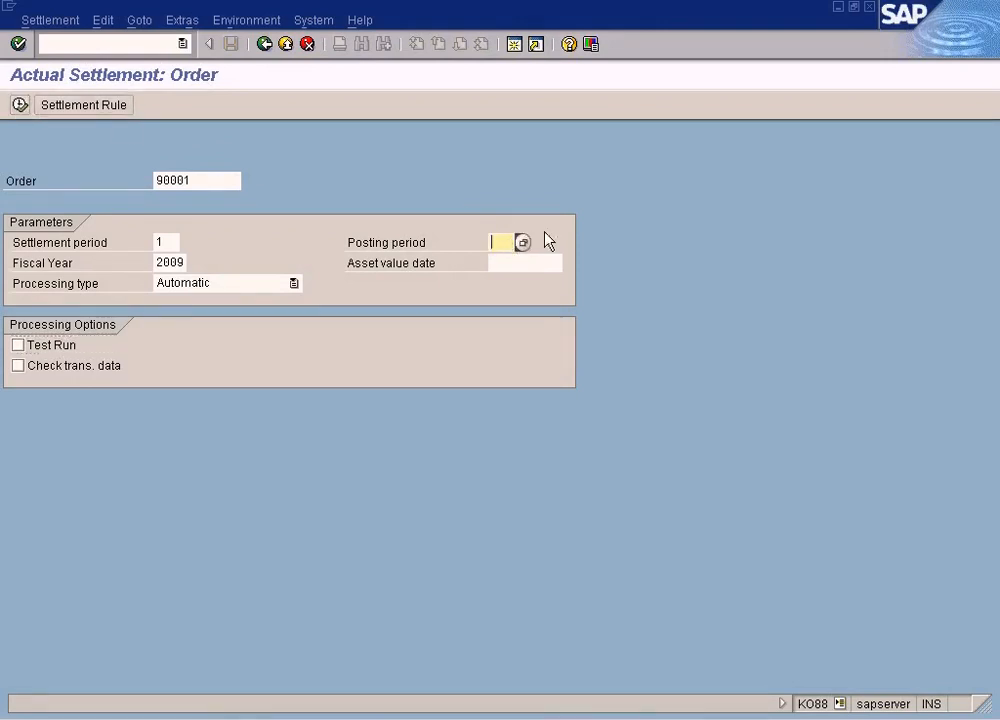
pyautogui.write('1')
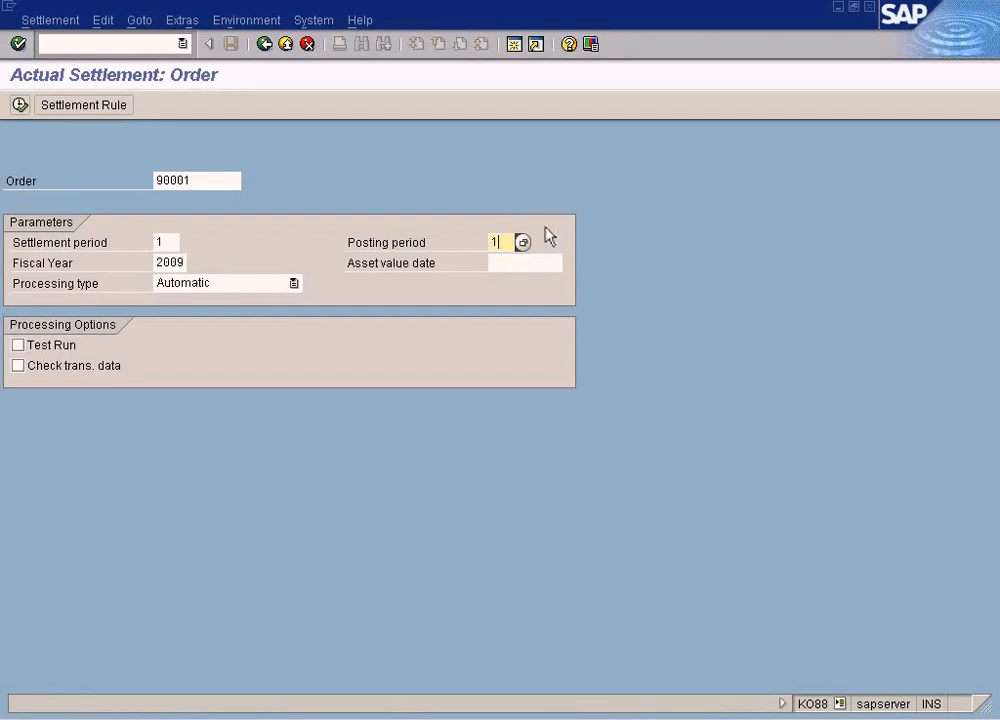
pyautogui.click(19, 104)
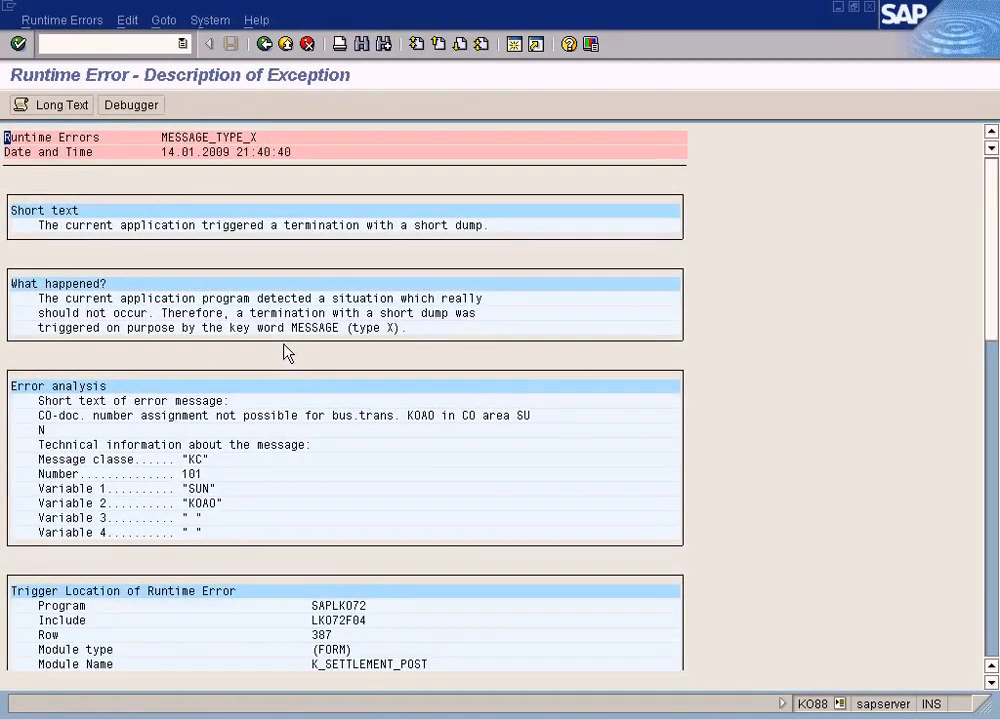
# Step: Read the runtime error's long text with its error analysis and correction advice, and reopen the Individual Processing settlement
pyautogui.click(66, 107)
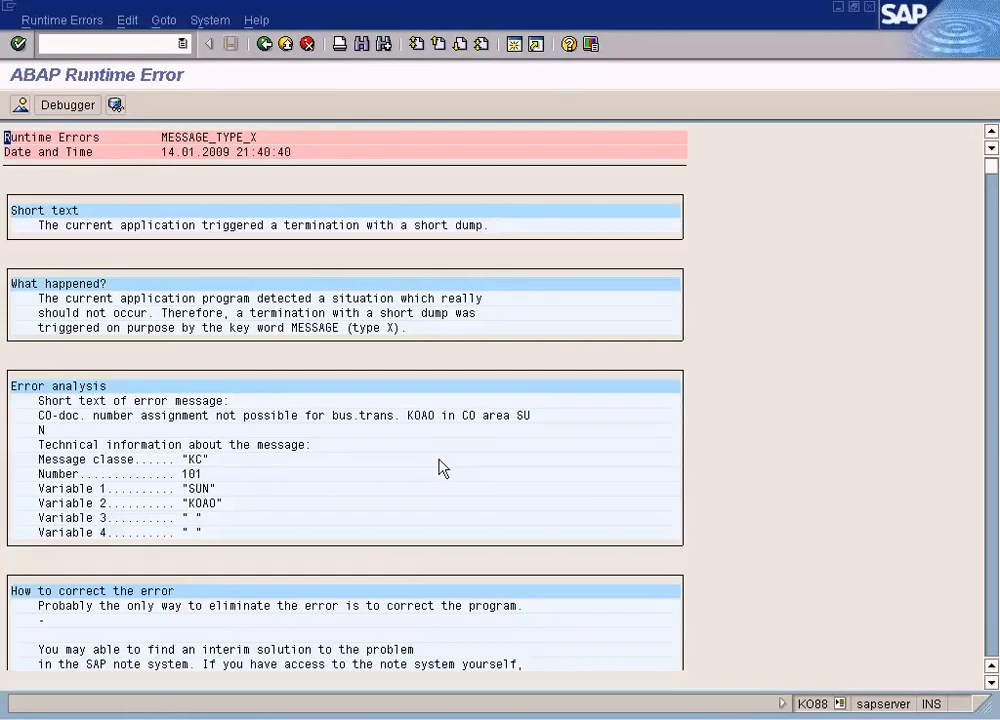
pyautogui.scroll(-4, 417, 525)
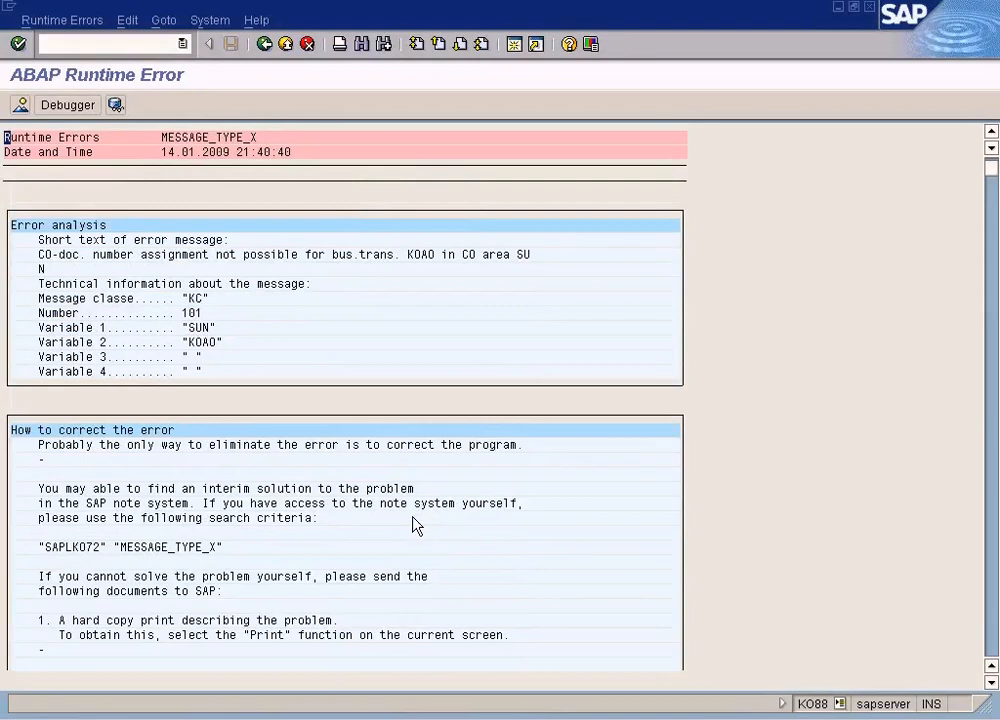
pyautogui.scroll(-3, 417, 527)
pyautogui.scroll(-3, 417, 525)
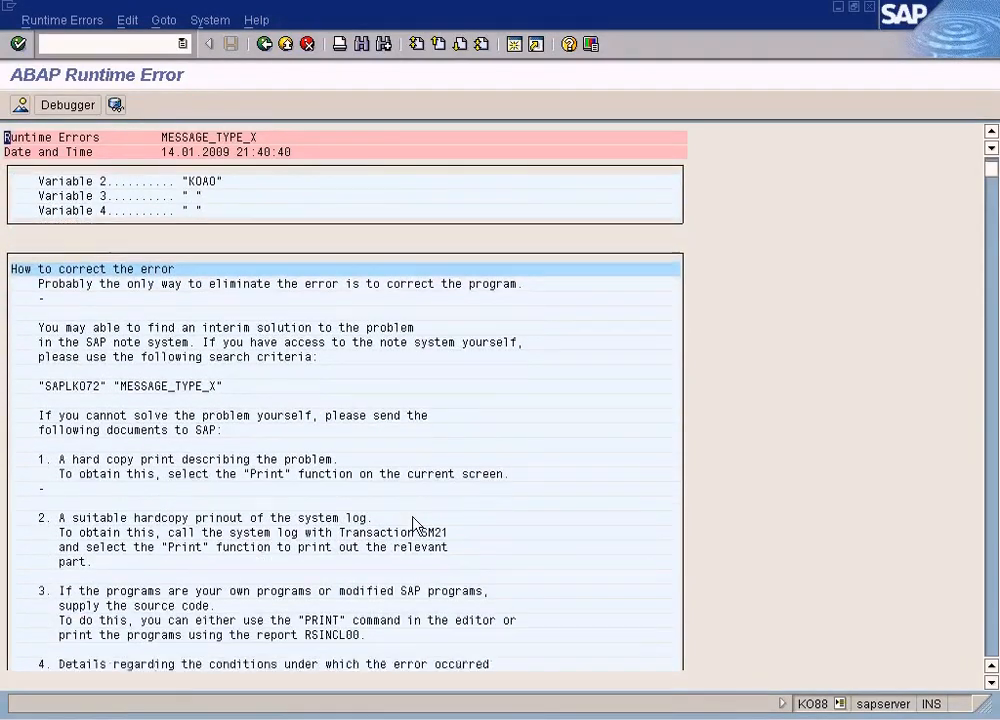
pyautogui.scroll(2, 412, 525)
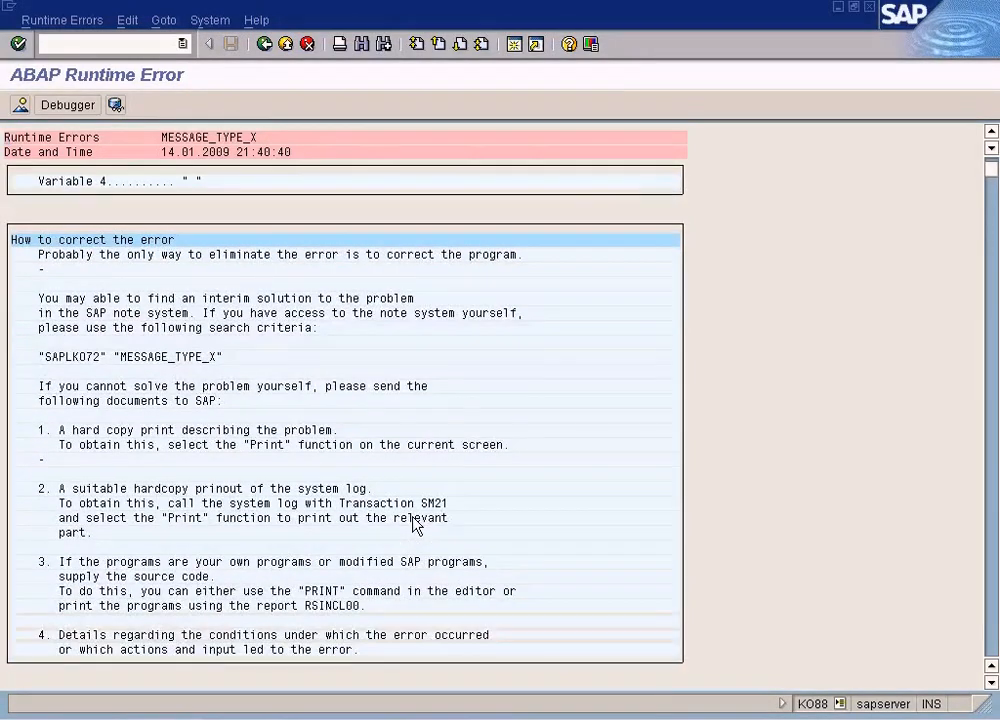
pyautogui.click(265, 46)
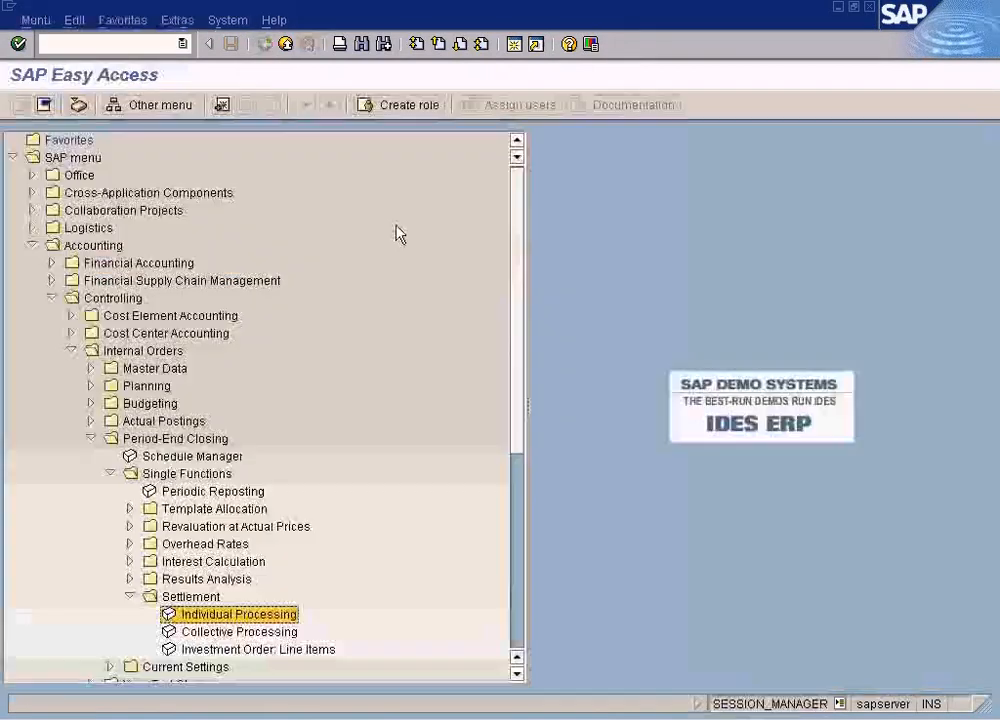
pyautogui.doubleClick(197, 620)
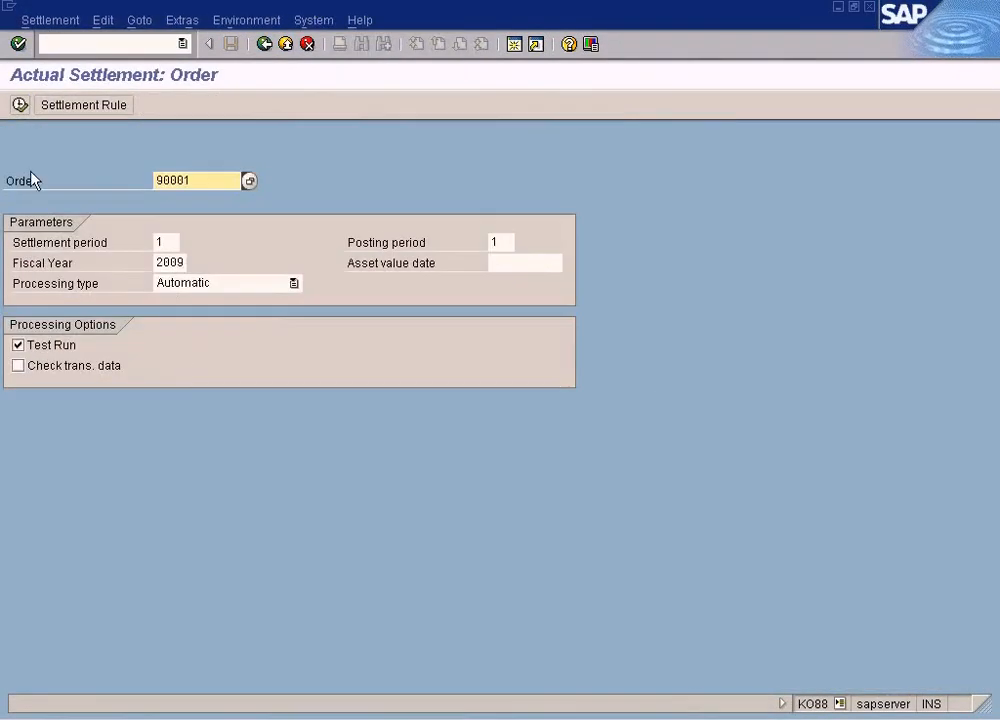
# Step: Execute the order settlement as a test run, return to the selection screen, and switch off Test Run
pyautogui.click(19, 104)
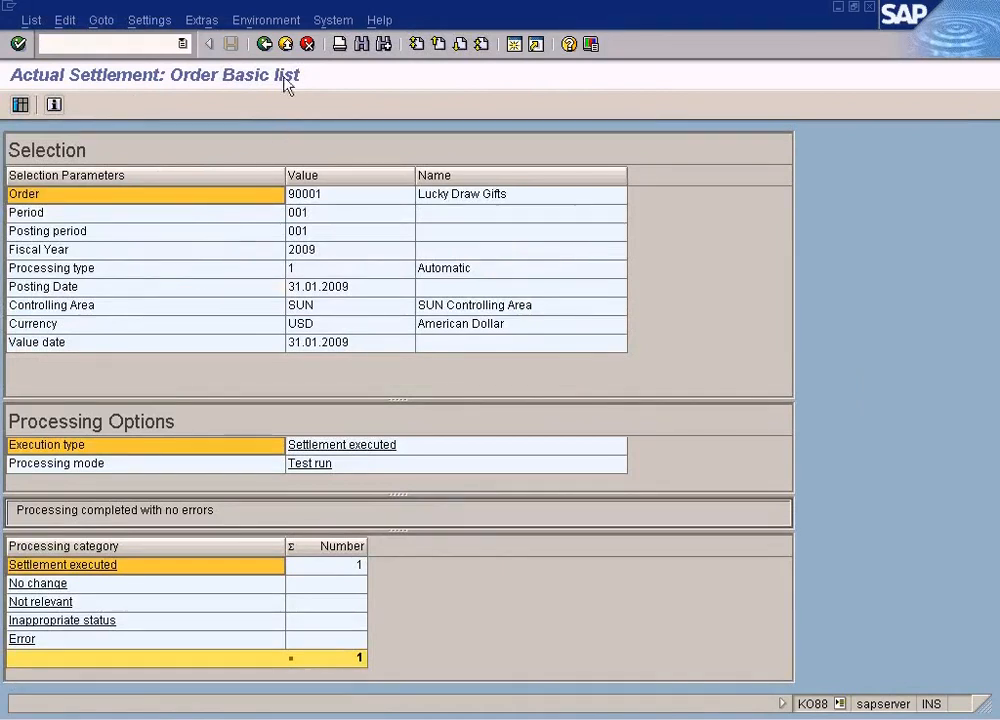
pyautogui.click(265, 44)
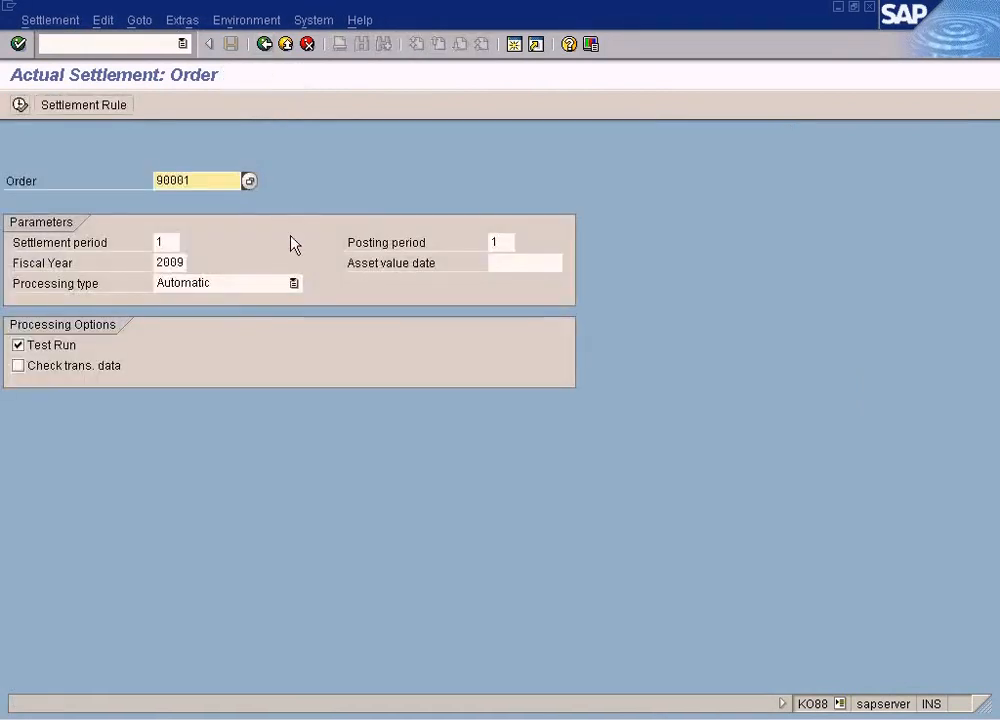
pyautogui.click(70, 348)
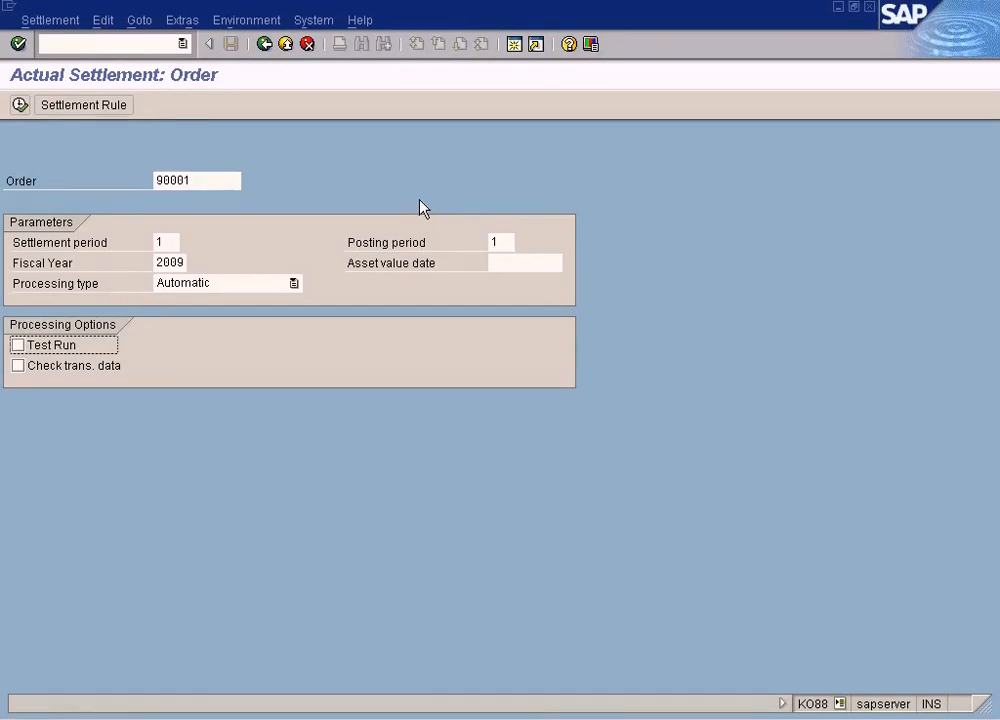
# Step: Open a new session, start transaction SPRO, and display the SAP Reference IMG
pyautogui.click(514, 45)
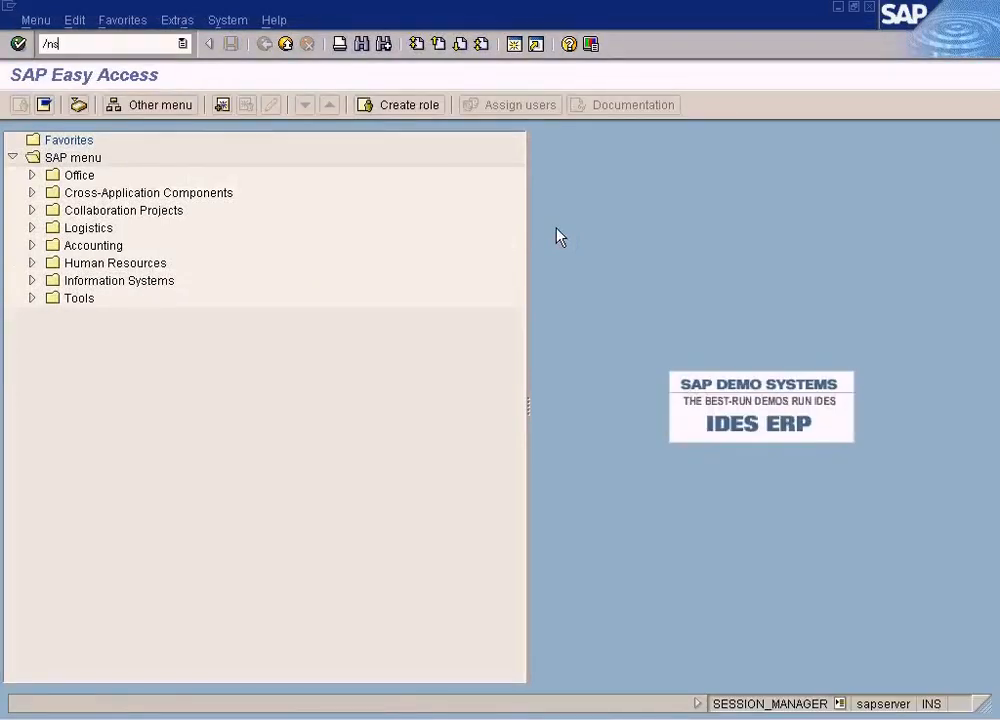
pyautogui.write('ro')
pyautogui.press('Return')
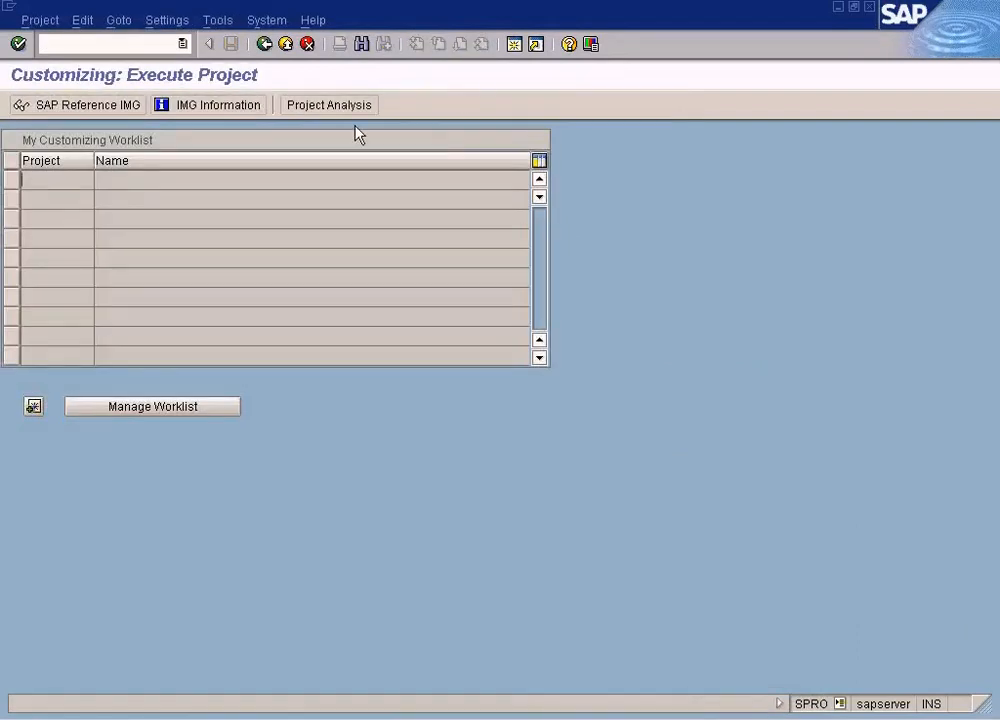
pyautogui.click(137, 106)
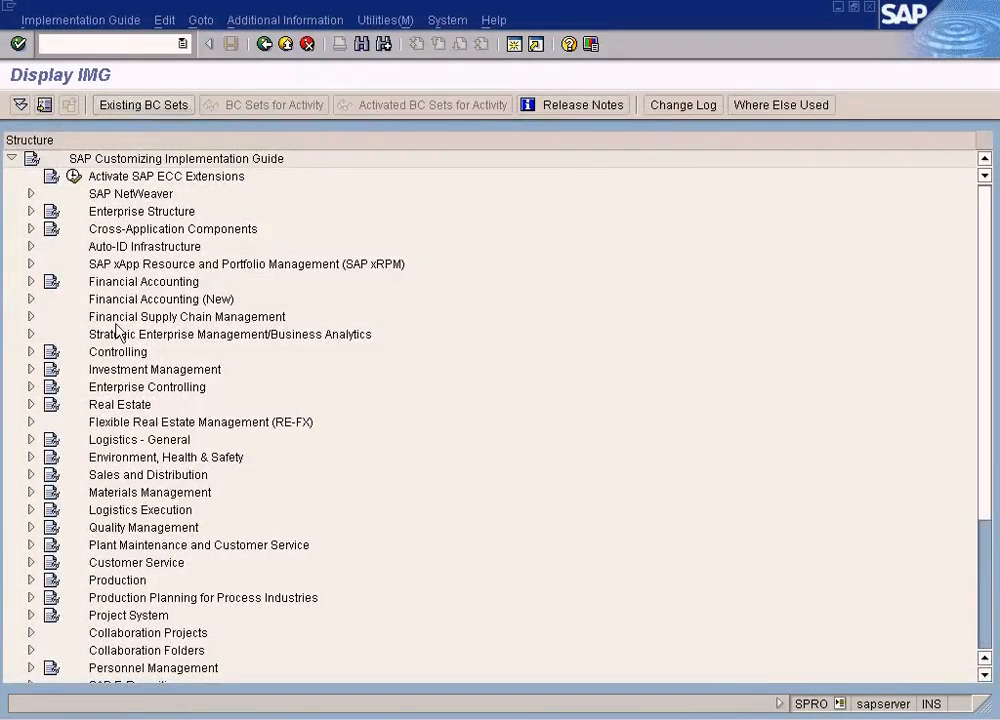
# Step: Open Maintain Number Ranges for Settlement Documents under Controlling, Internal Orders, Actual Postings, Settlement
pyautogui.click(31, 351)
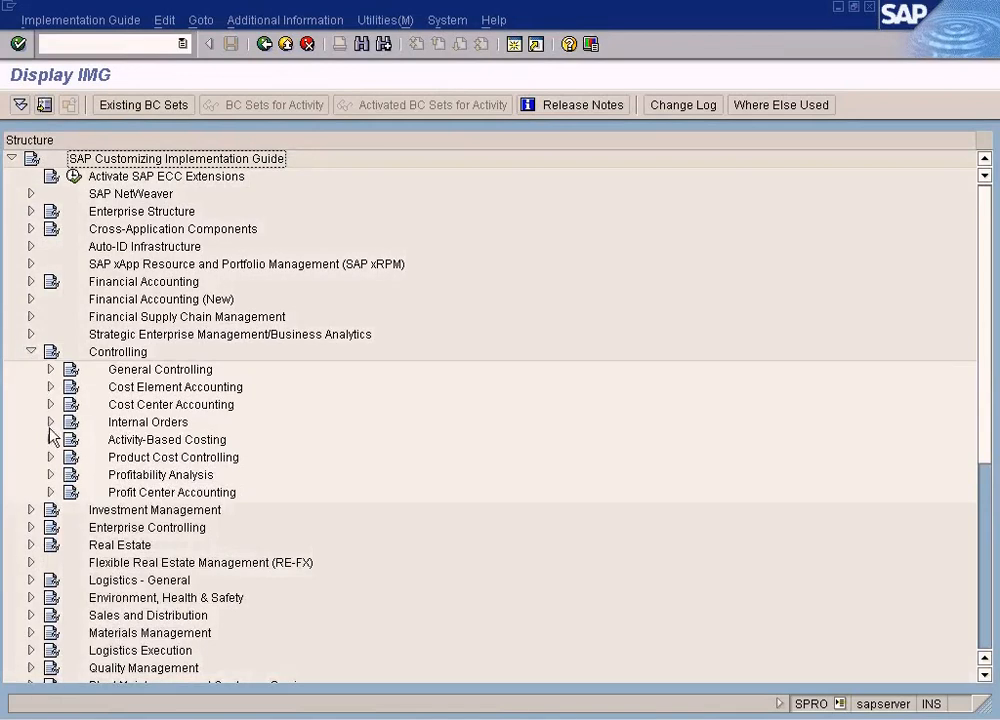
pyautogui.click(49, 421)
pyautogui.scroll(-1, 49, 428)
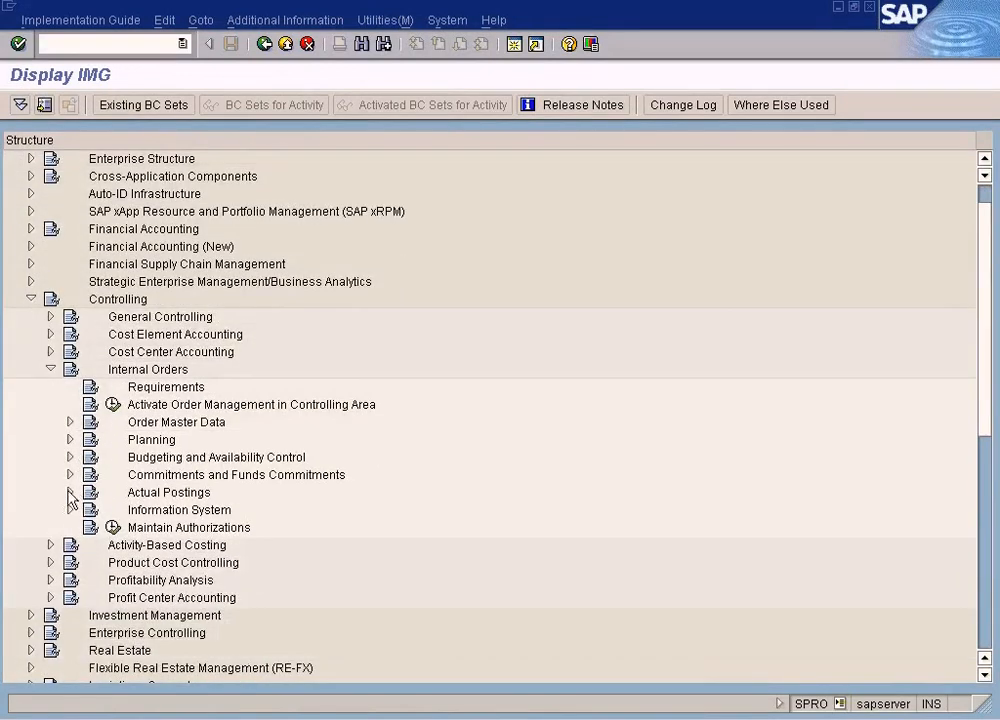
pyautogui.click(70, 493)
pyautogui.scroll(-2, 100, 510)
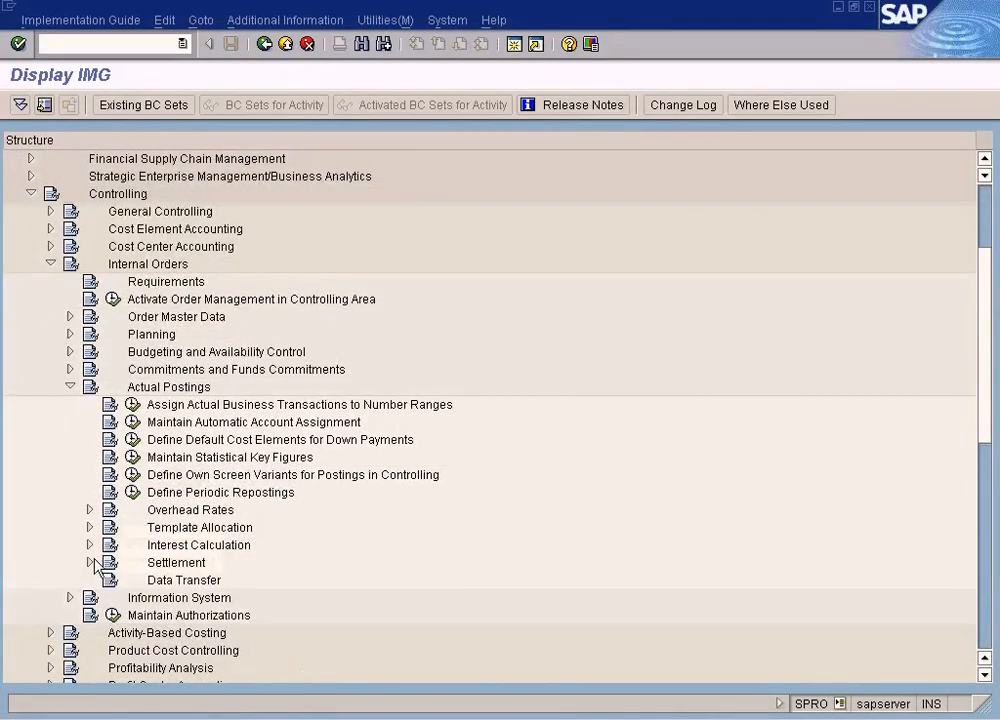
pyautogui.click(89, 562)
pyautogui.scroll(-2, 200, 505)
pyautogui.scroll(-2, 200, 502)
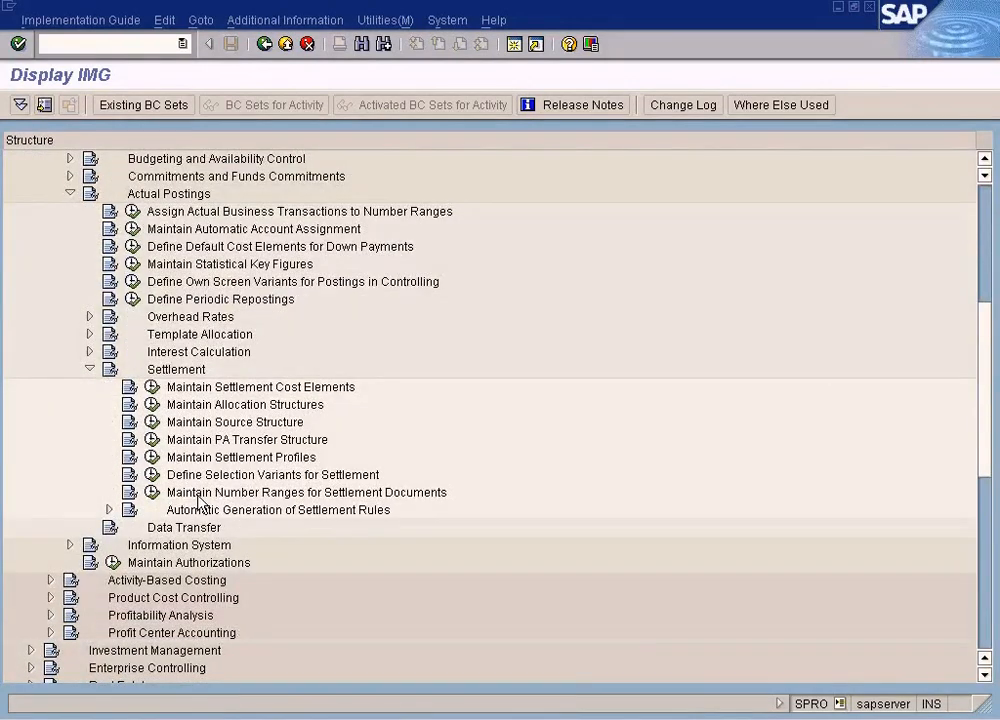
pyautogui.click(152, 492)
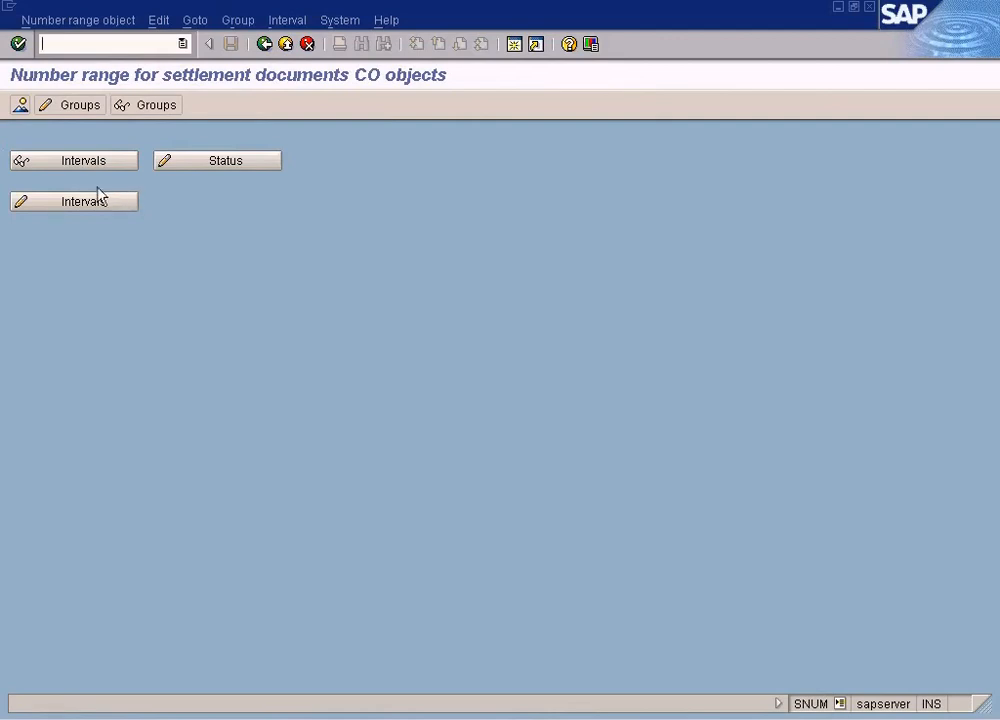
# Step: Open the settlement number range groups for editing and start a new group named "Sun Settlement Documents"
pyautogui.click(72, 108)
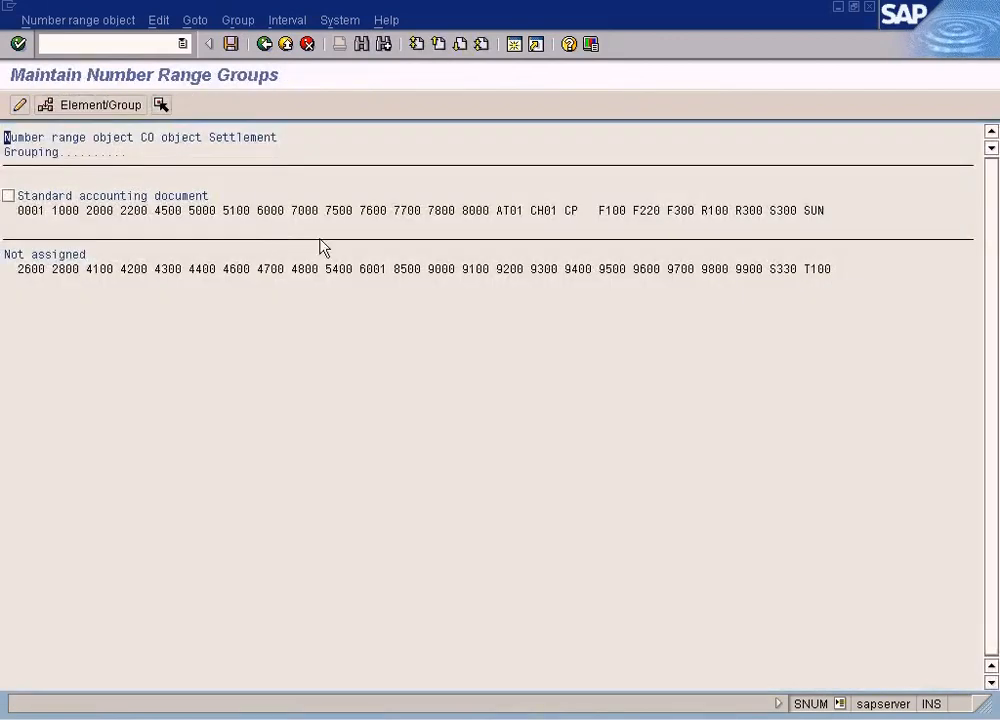
pyautogui.click(238, 20)
pyautogui.click(255, 41)
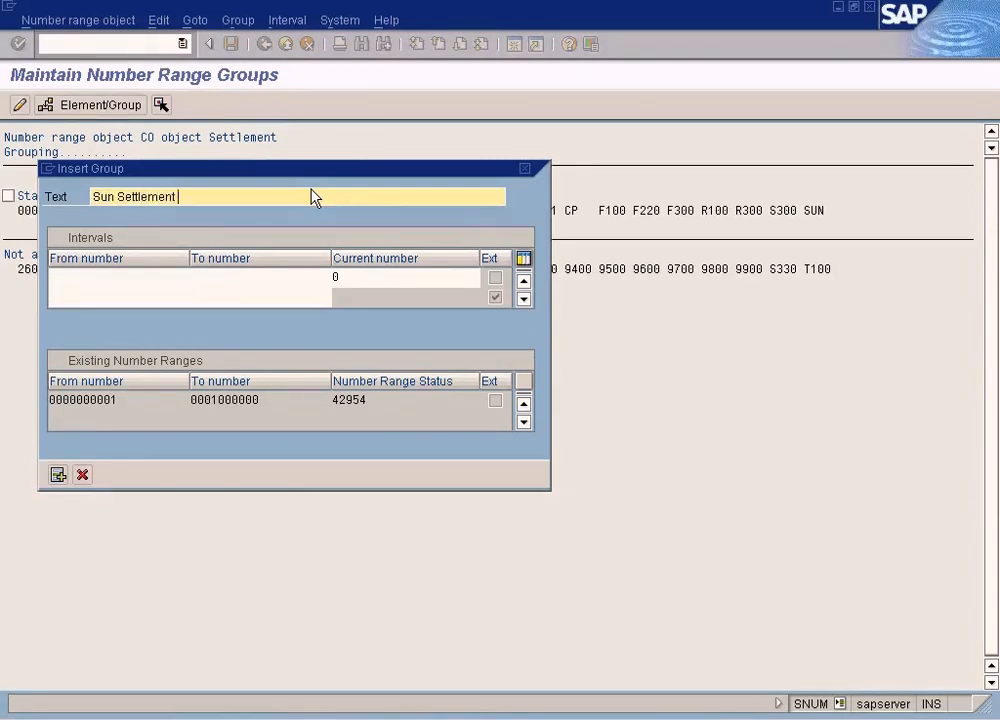
pyautogui.write('Sun Settlement Documents')
pyautogui.click(117, 282)
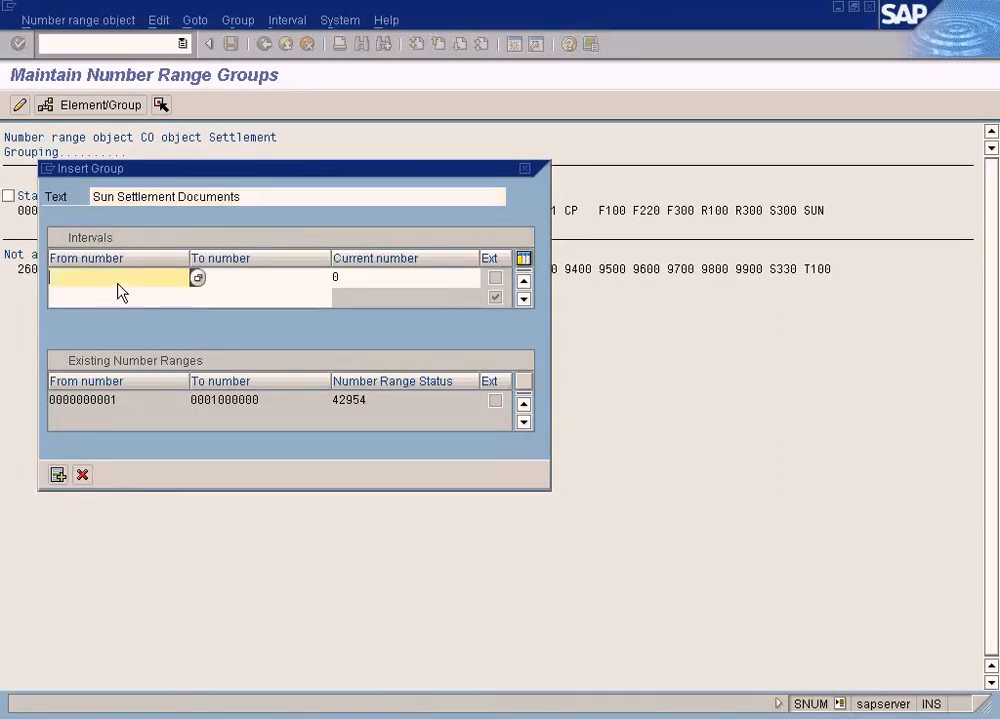
pyautogui.click(198, 278)
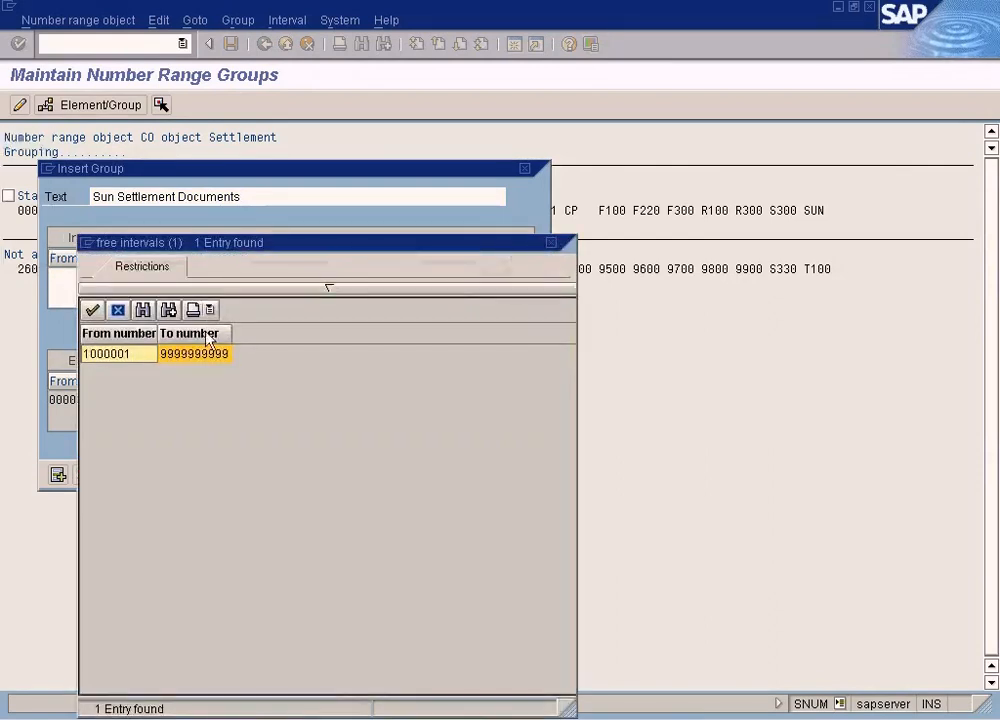
pyautogui.doubleClick(200, 358)
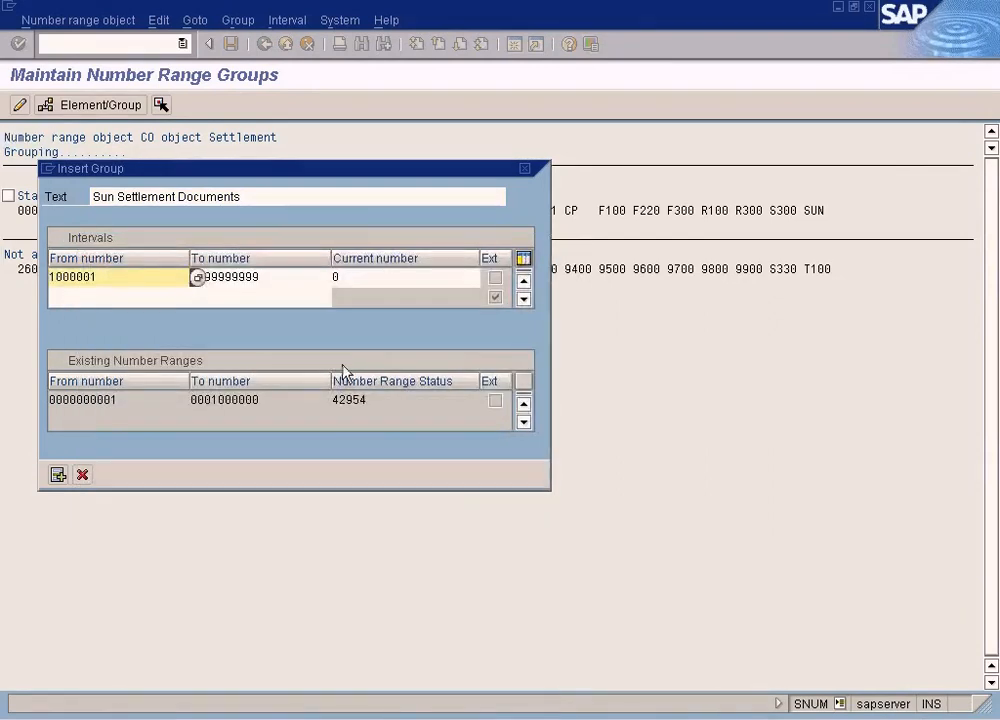
pyautogui.click(278, 286)
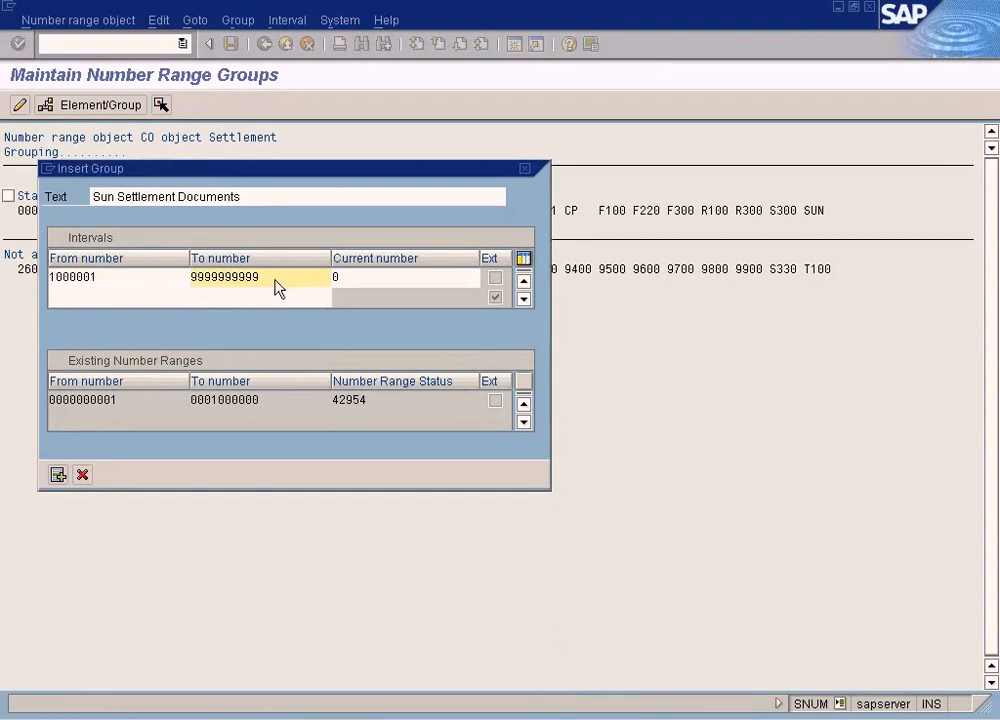
# Step: Change the interval's To number to 1009999, basing it on a copy of the From number
pyautogui.moveTo(124, 280); pyautogui.dragTo(37, 279)
pyautogui.hotkey('ctrl', 'c')
pyautogui.moveTo(259, 279); pyautogui.dragTo(174, 275)
pyautogui.hotkey('ctrl', 'v')
pyautogui.press('BackSpace')
pyautogui.press('BackSpace')
pyautogui.press('BackSpace')
pyautogui.press('BackSpace')
pyautogui.write('9999')
# Step: Check the digit count of the From and To numbers, and insert the Sun Settlement Documents group
pyautogui.click(136, 284)
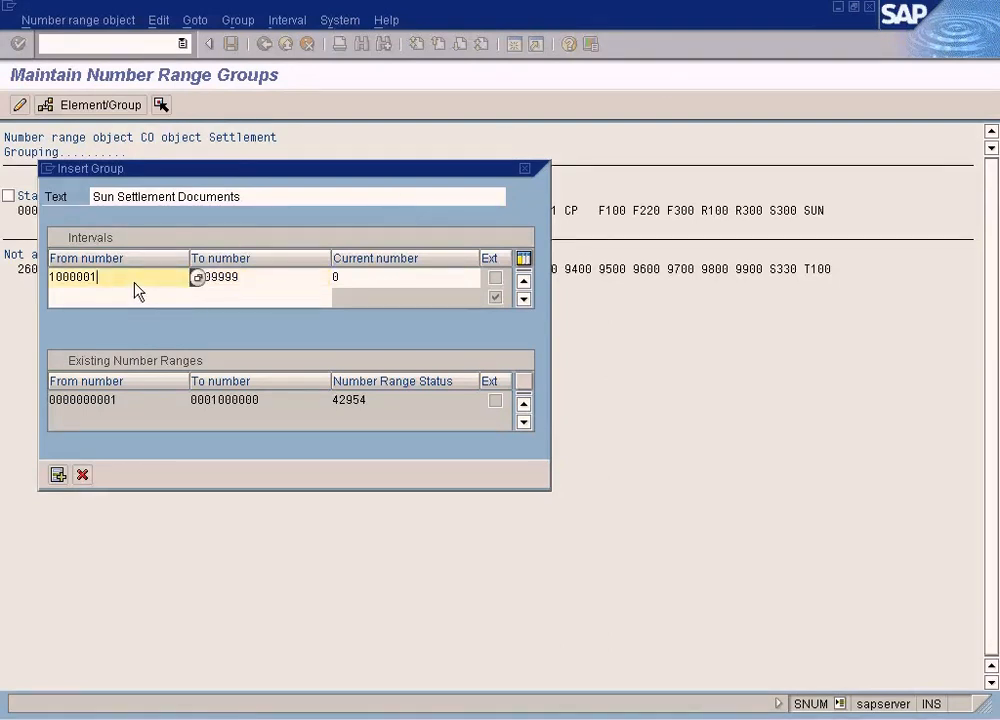
pyautogui.press('Left')
pyautogui.press('Left')
pyautogui.press('Left')
pyautogui.press('Left')
pyautogui.press('Left')
pyautogui.press('Left')
pyautogui.press('Left')
pyautogui.click(246, 283)
pyautogui.press('Left')
pyautogui.press('Left')
pyautogui.press('Left')
pyautogui.press('Left')
pyautogui.press('Left')
pyautogui.press('Left')
pyautogui.press('Left')
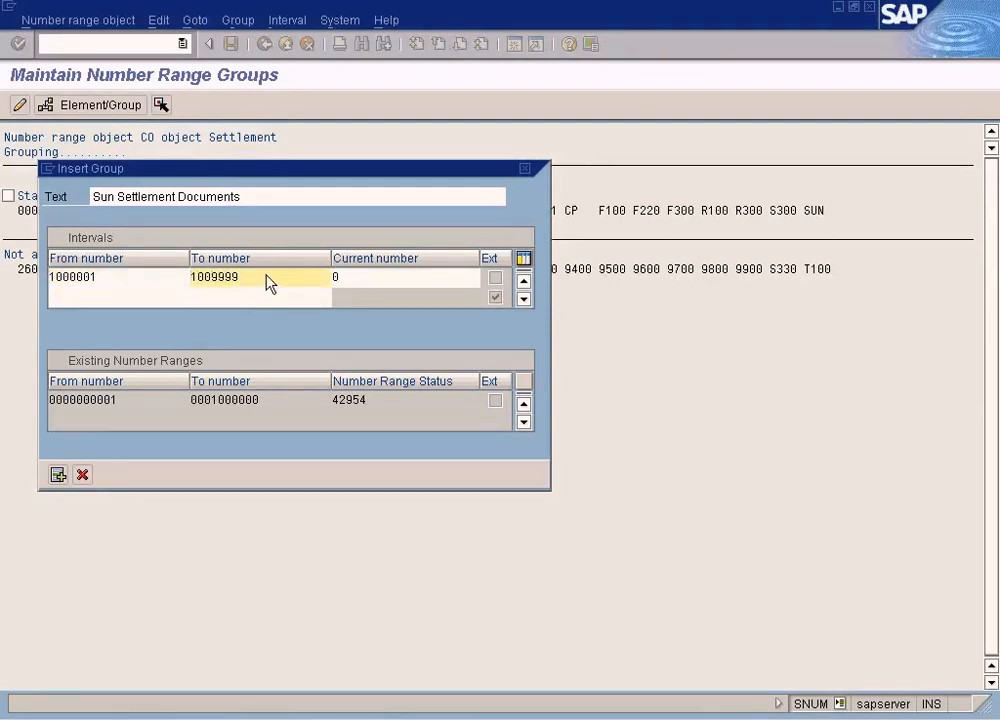
pyautogui.click(58, 475)
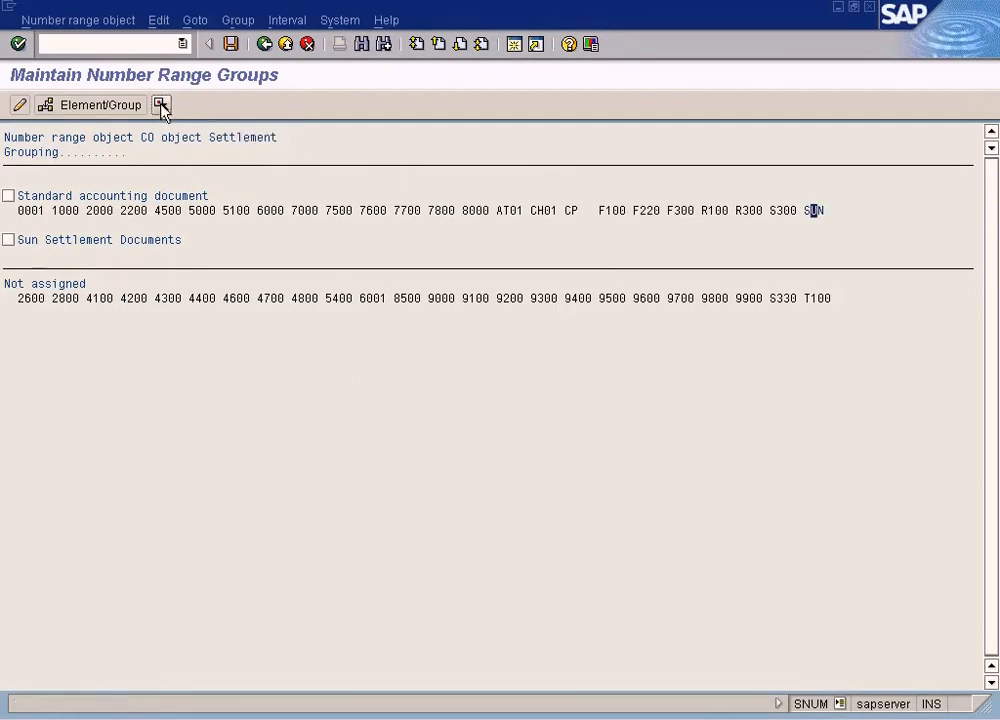
# Step: Assign controlling area SUN to the Sun Settlement Documents group, save the changes, and return to the IMG structure
pyautogui.click(8, 240)
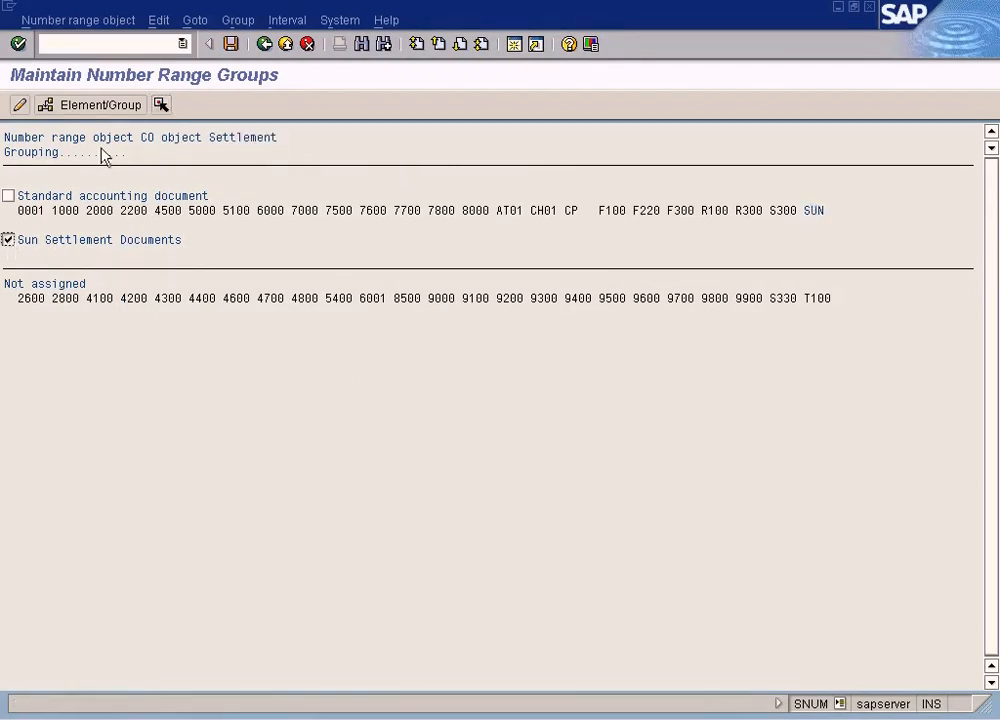
pyautogui.click(100, 105)
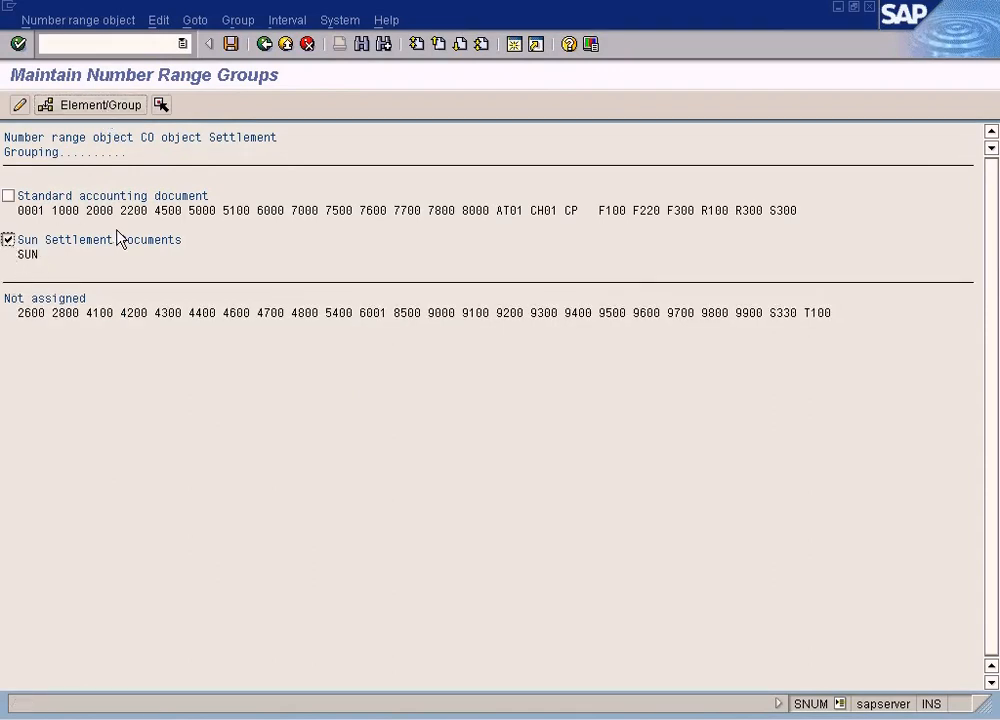
pyautogui.click(231, 45)
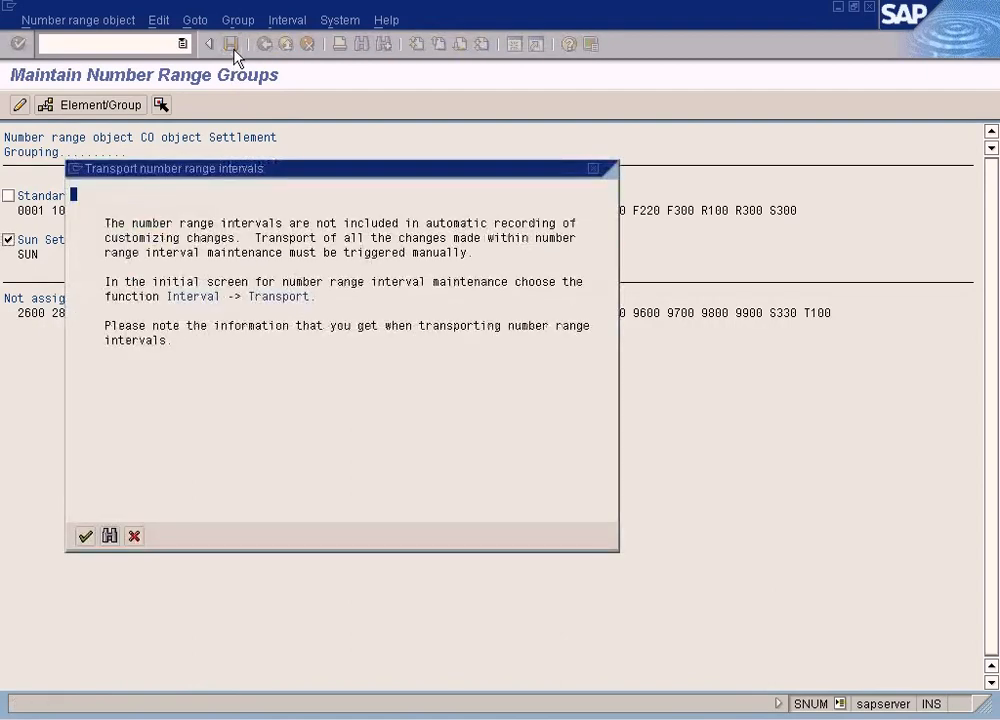
pyautogui.click(85, 537)
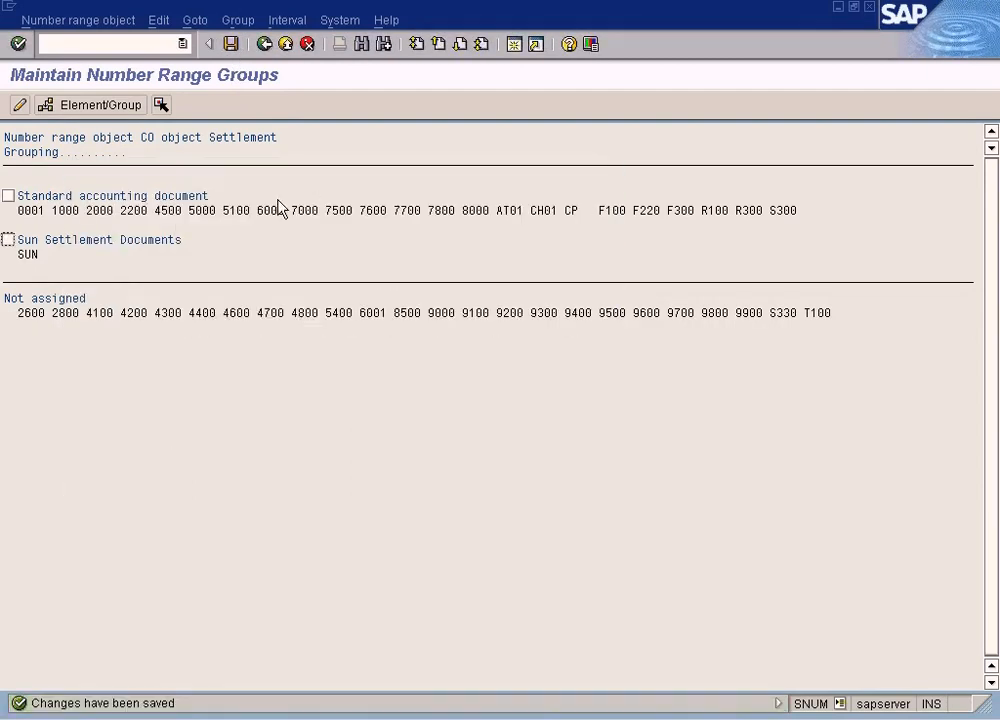
pyautogui.click(265, 47)
pyautogui.click(264, 44)
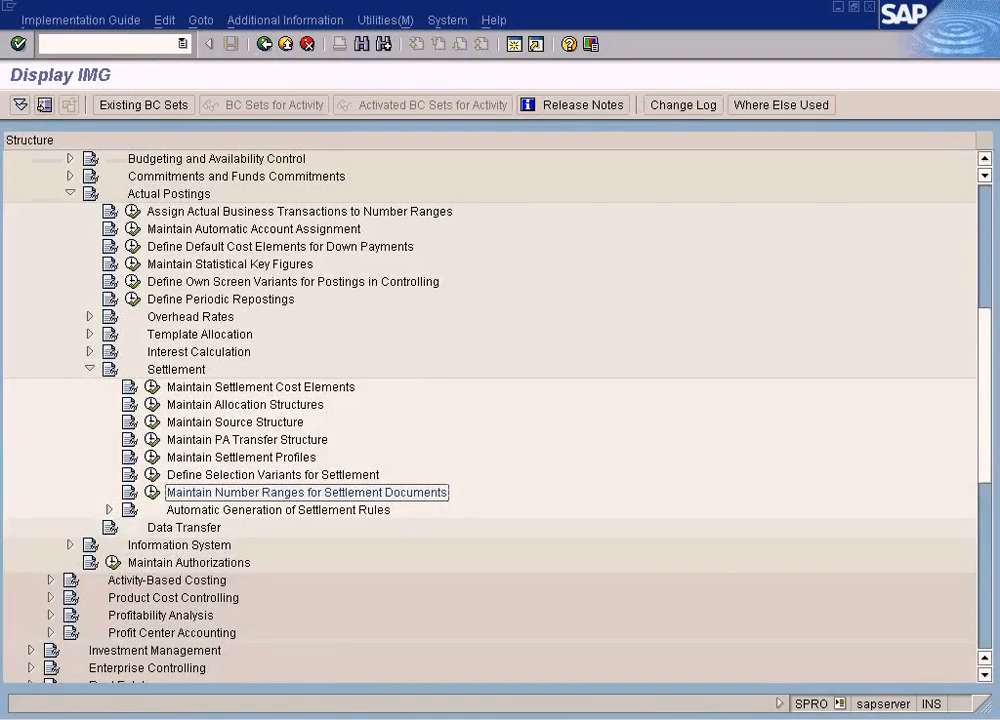
# Step: In the Actual Settlement session, repeat the settlement with Test Run on, view its detail list, and return to the selection screen
pyautogui.click(345, 690)
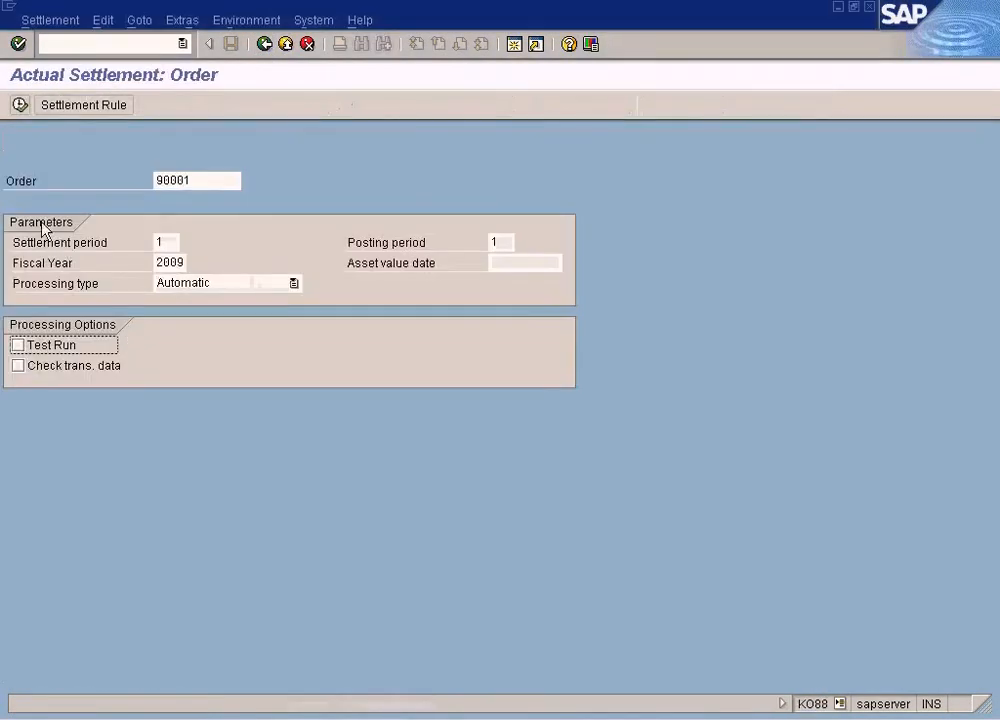
pyautogui.click(30, 345)
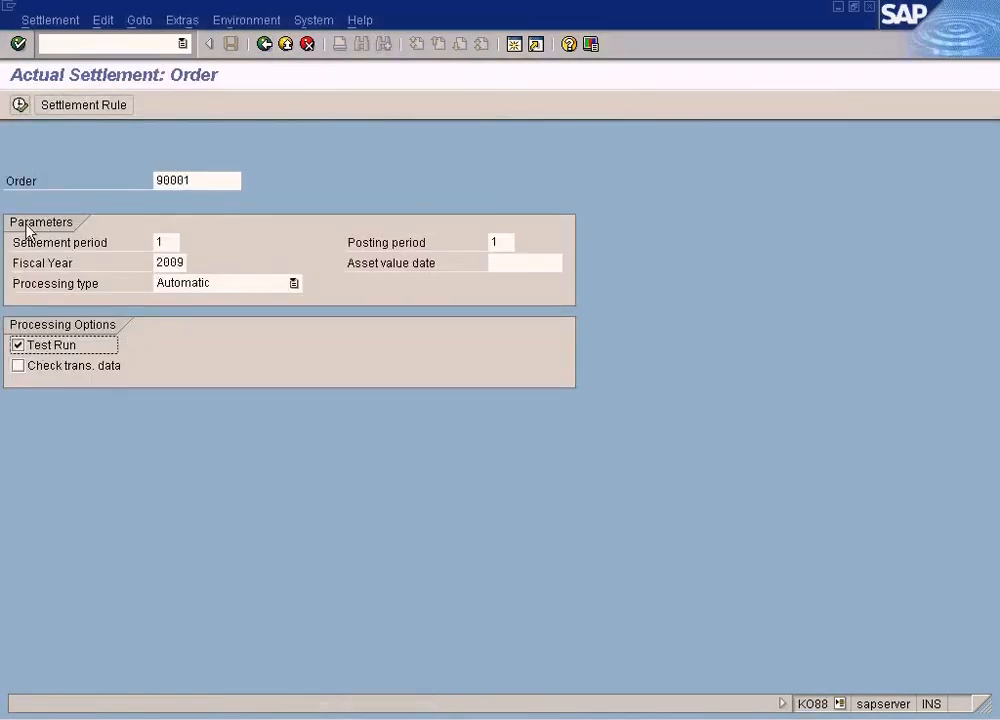
pyautogui.click(20, 104)
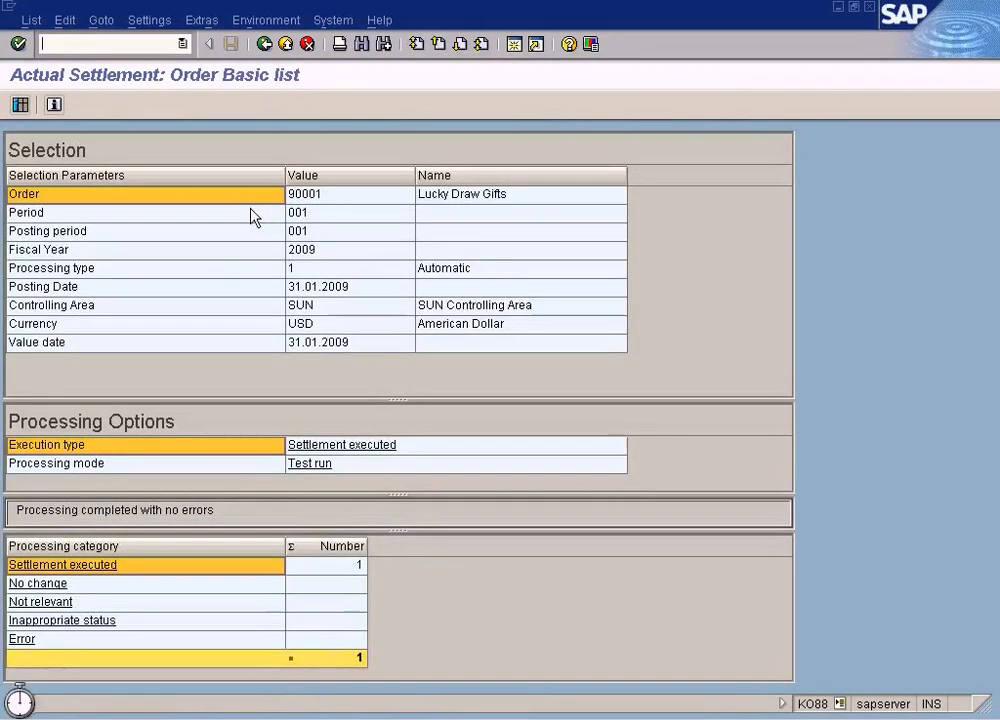
pyautogui.click(20, 104)
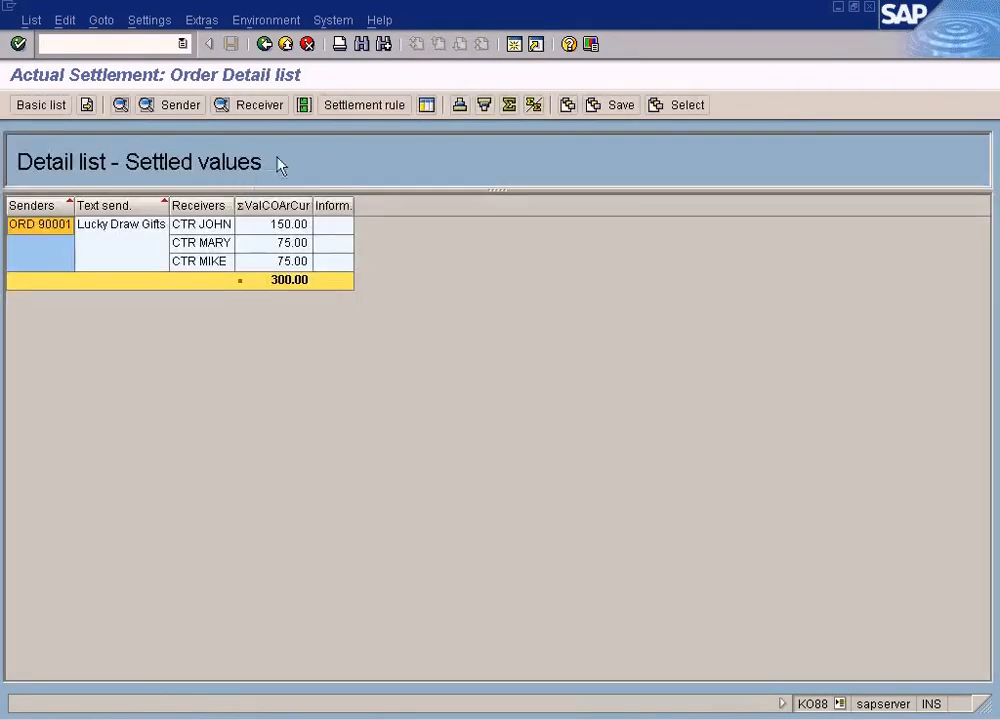
pyautogui.click(264, 45)
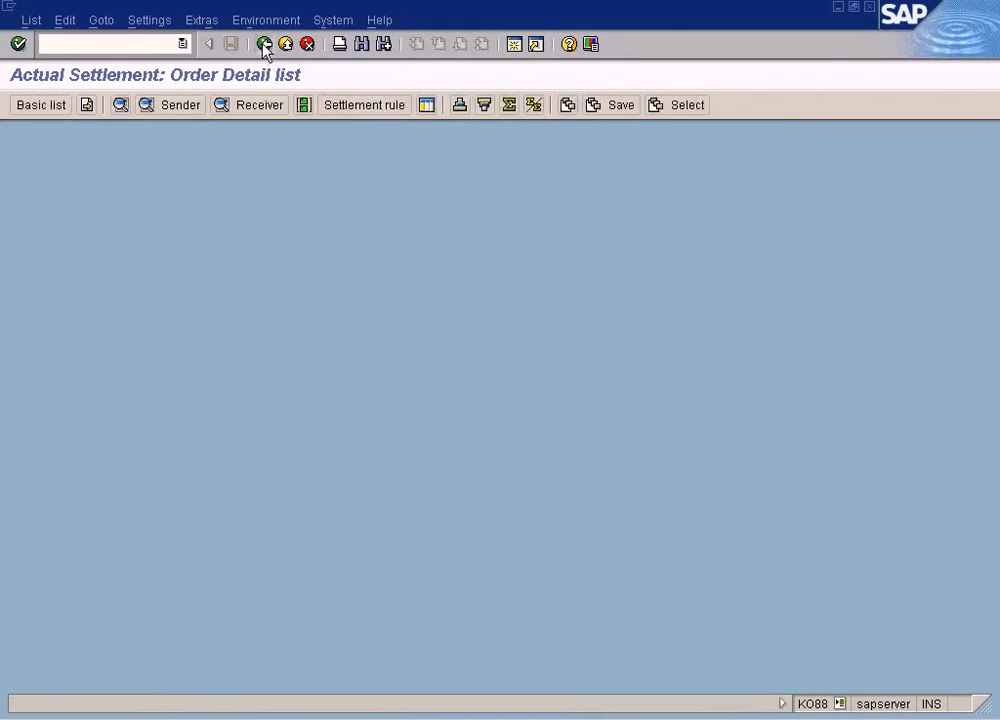
pyautogui.click(264, 45)
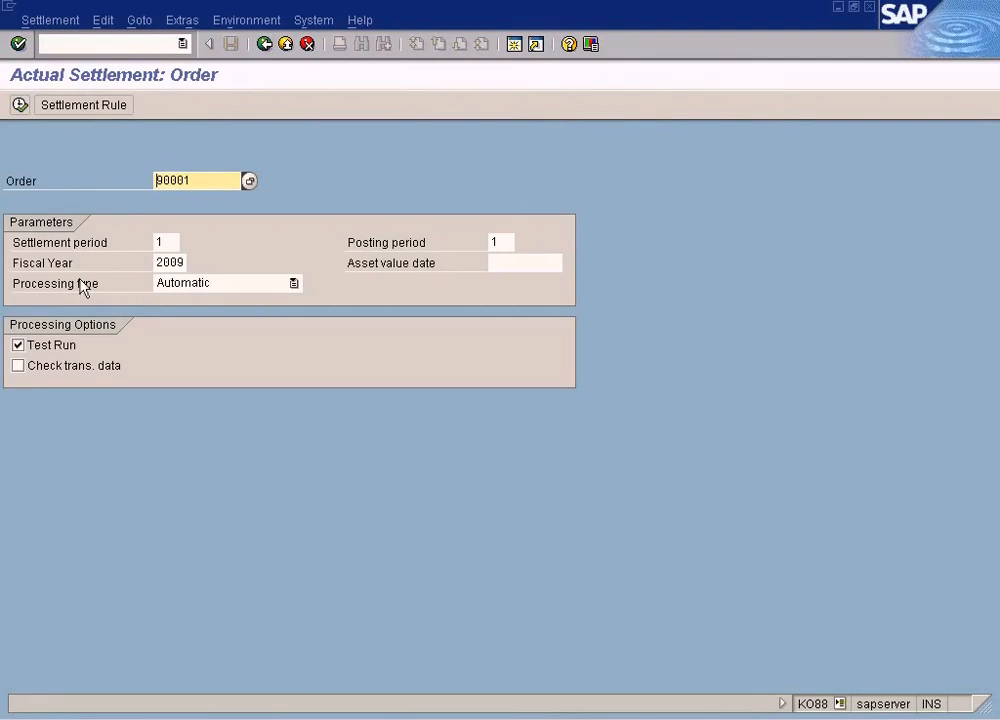
# Step: Try to execute the actual settlement with Test Run off, and examine the runtime error's analysis and source code extract
pyautogui.click(18, 345)
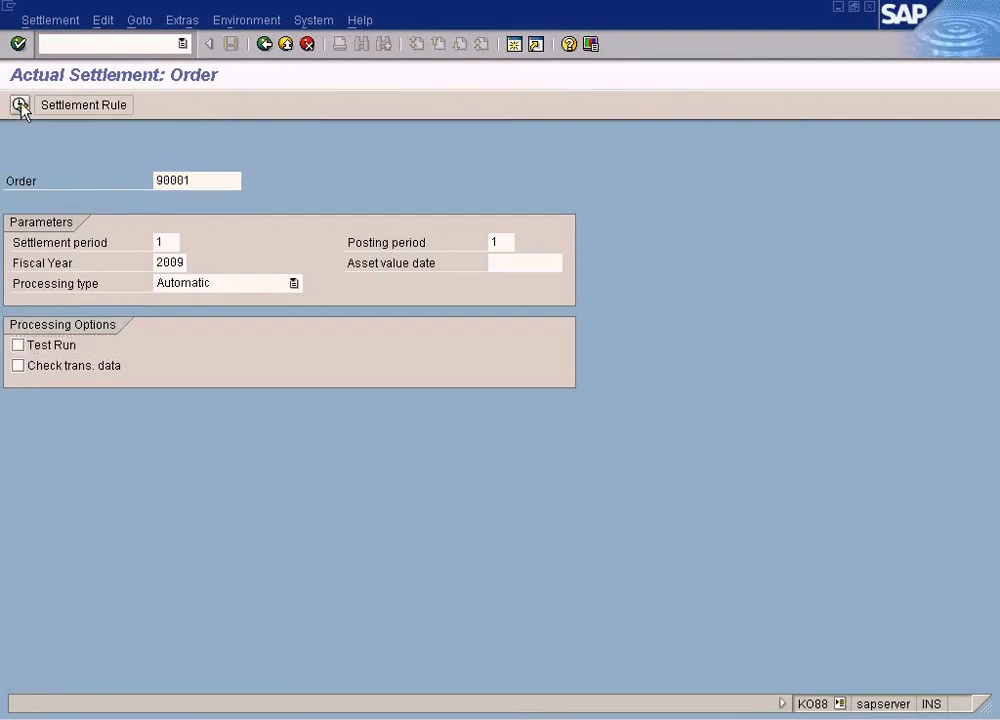
pyautogui.click(20, 105)
pyautogui.click(363, 415)
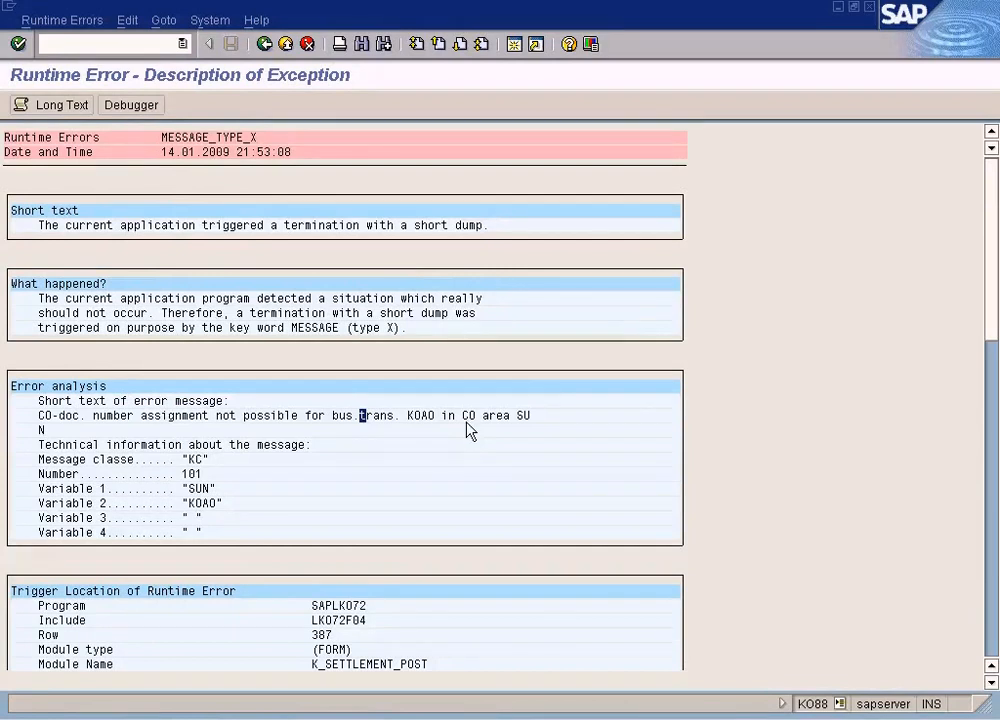
pyautogui.scroll(-2, 458, 476)
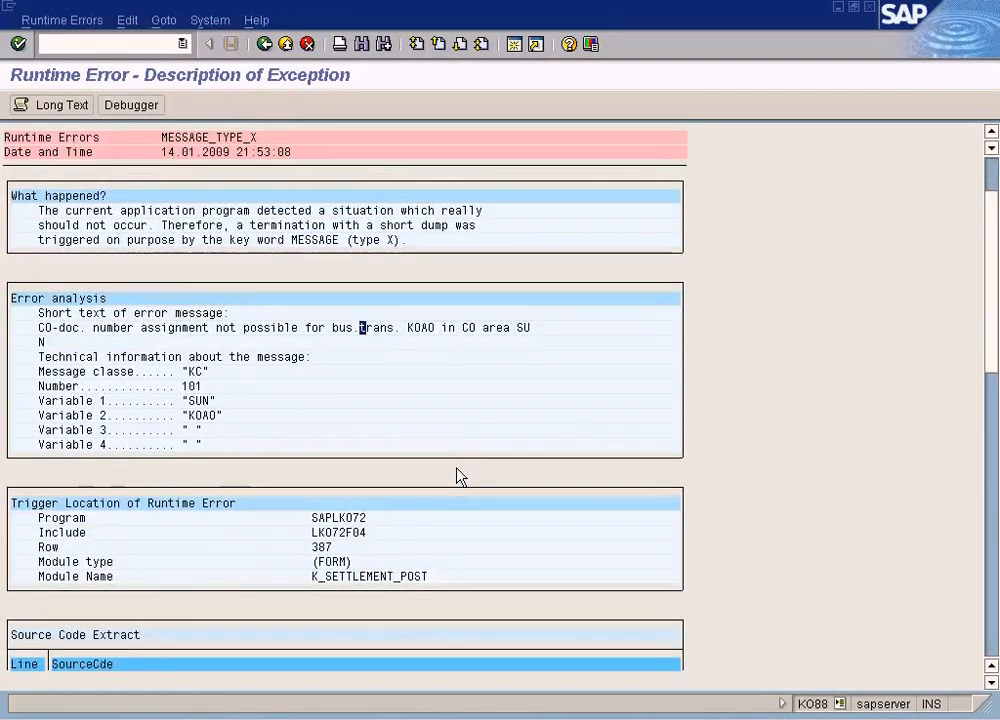
pyautogui.scroll(-2, 458, 476)
pyautogui.click(993, 587)
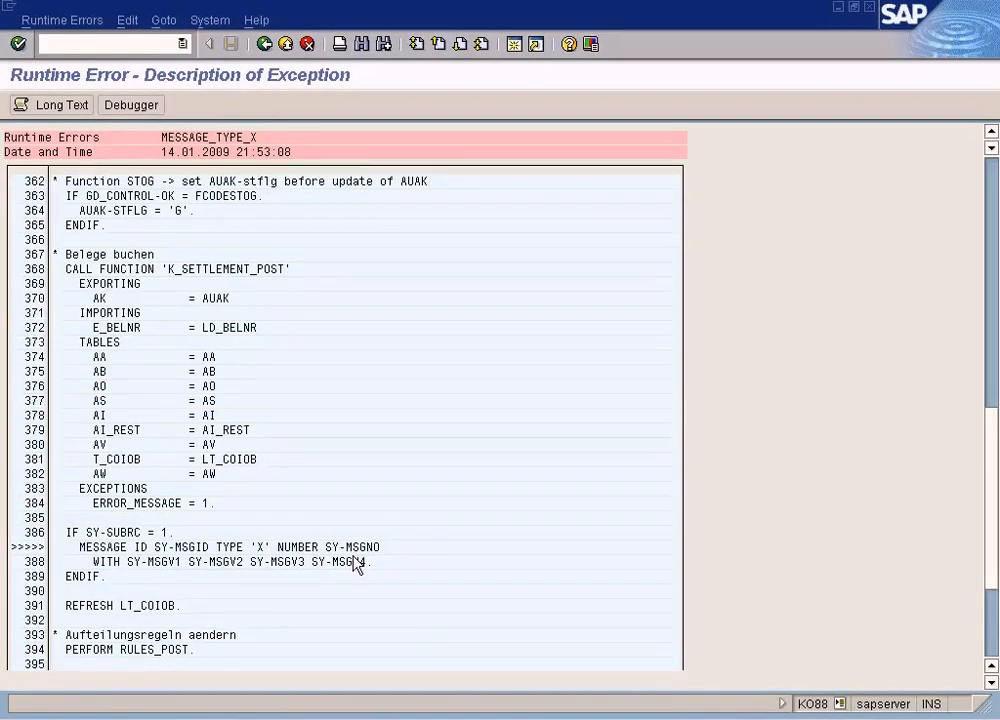
# Step: Leave the runtime error display for SAP Easy Access, and switch to Paint to review the Internal Order Concepts diagram
pyautogui.click(264, 45)
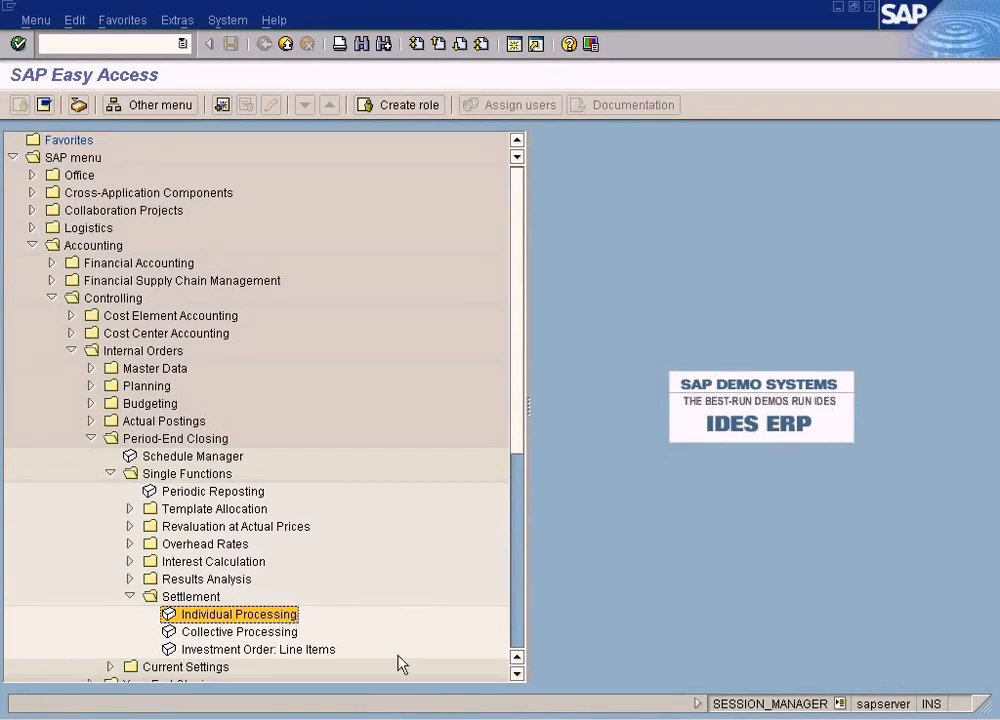
pyautogui.click(418, 718)
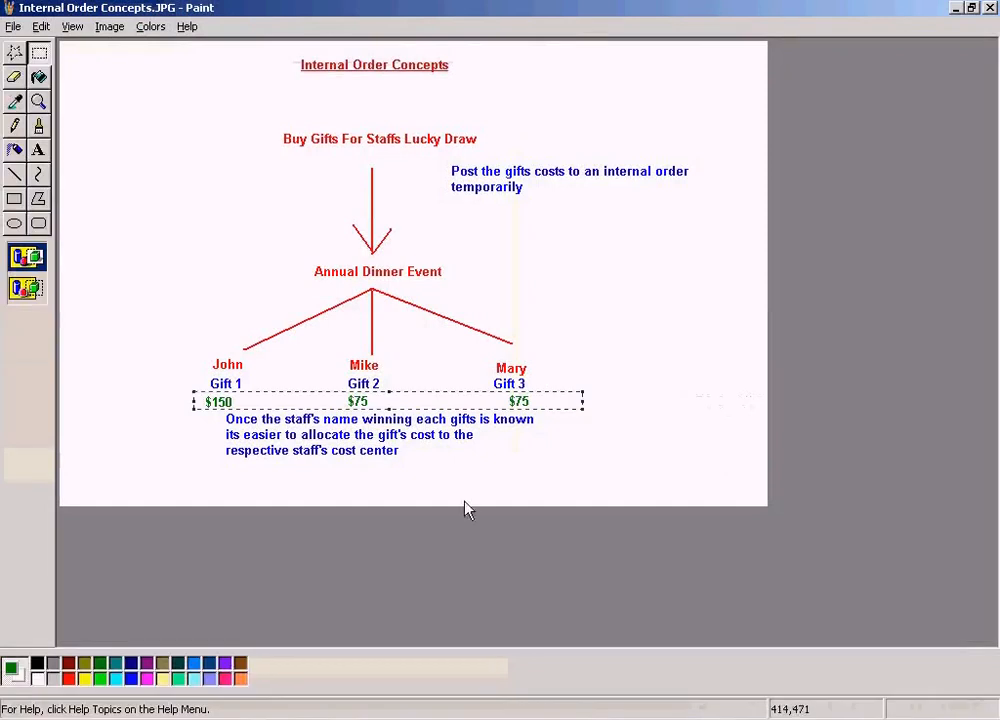
pyautogui.click(538, 246)
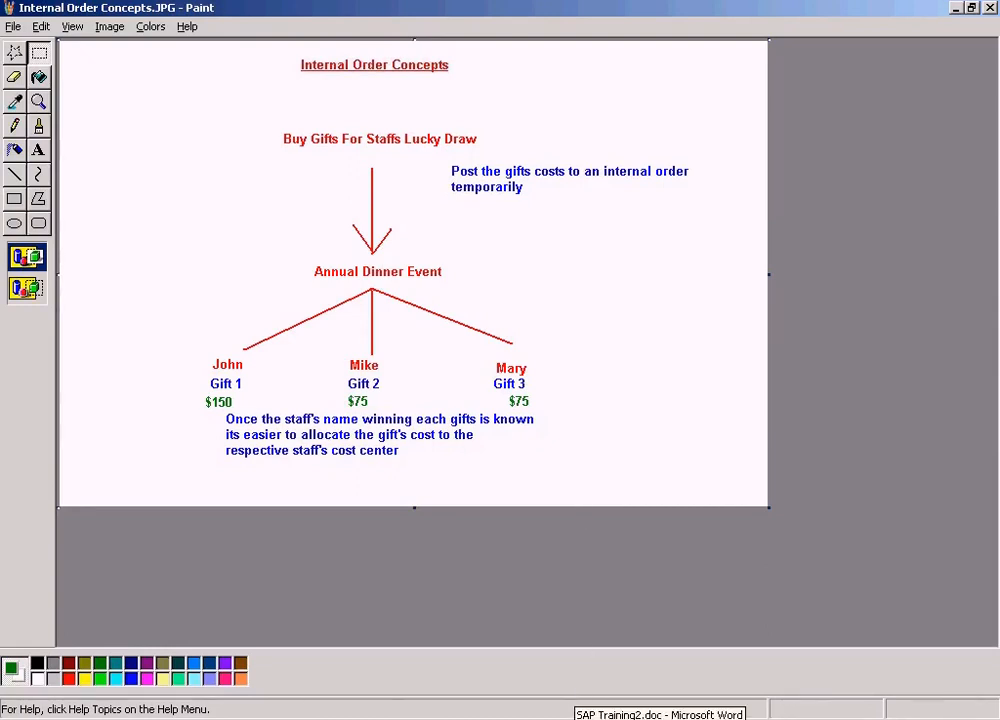
# Step: Switch to SAP Training2.doc in Word and review the Internal Order Accounting topics, including Settlement Of Internal Orders To Cost Centers
pyautogui.click(660, 716)
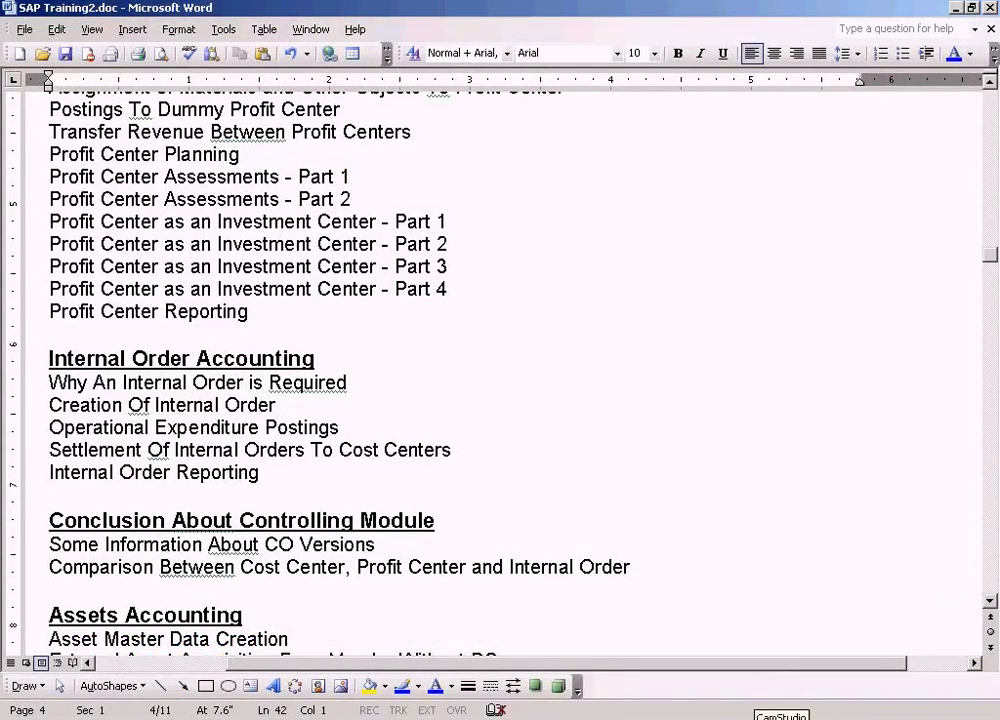
pyautogui.click(770, 716)
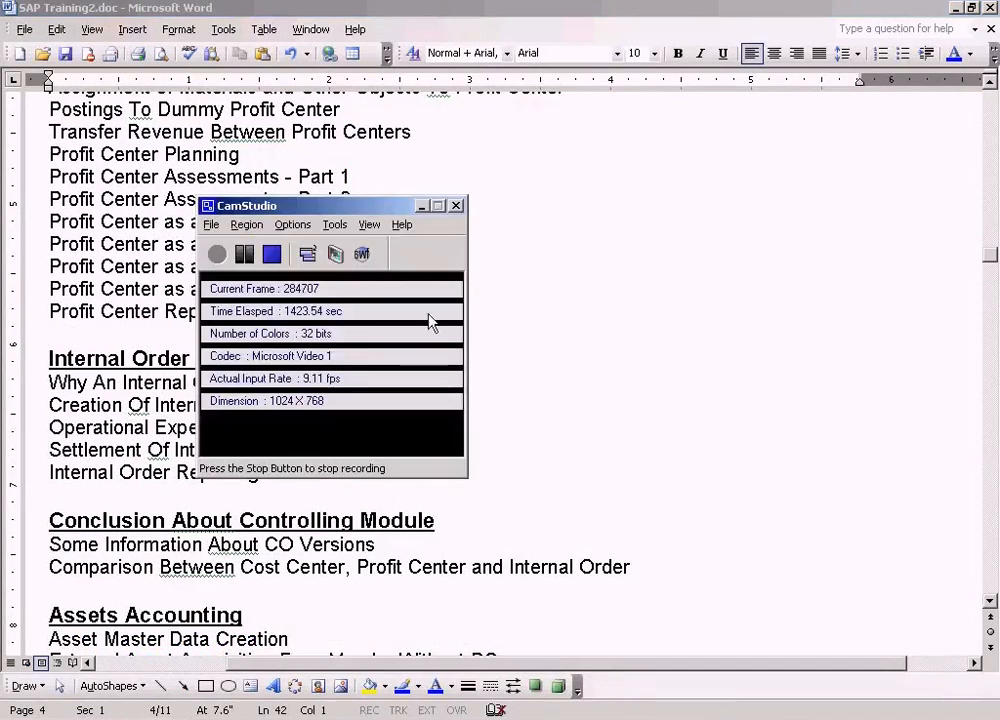
pyautogui.moveTo(380, 208); pyautogui.dragTo(567, 210)
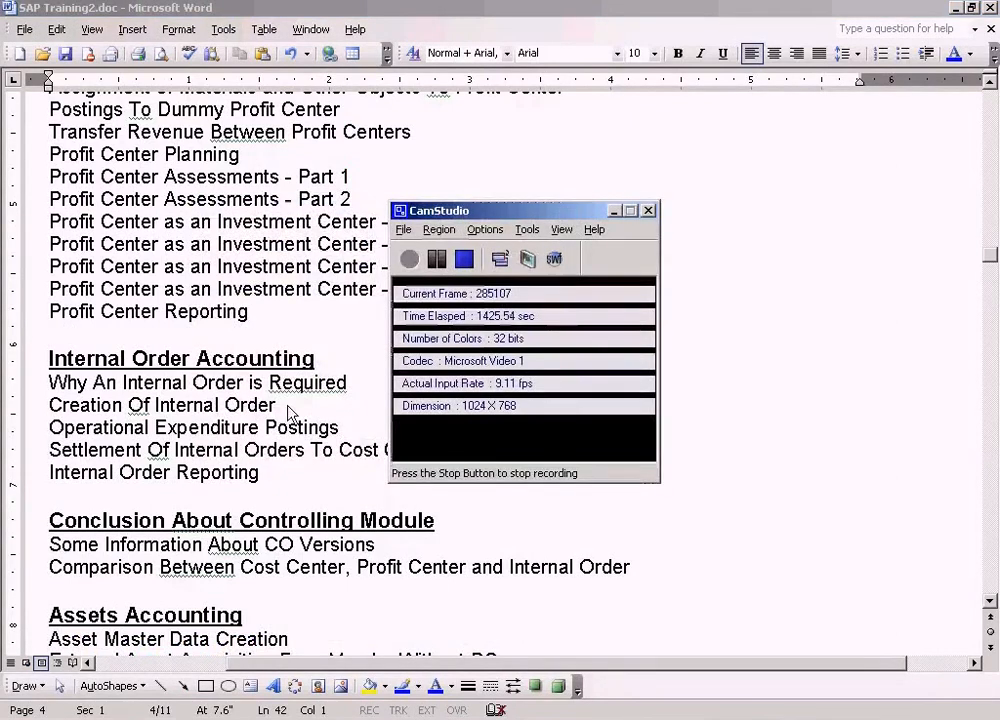
pyautogui.click(327, 449)
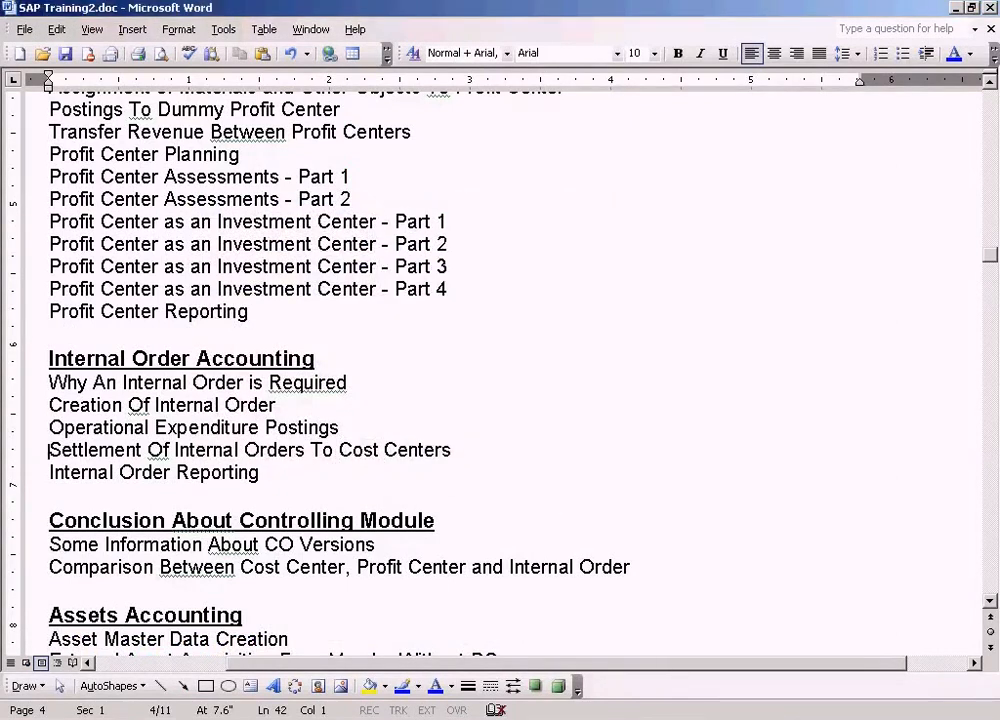
pyautogui.click(620, 717)
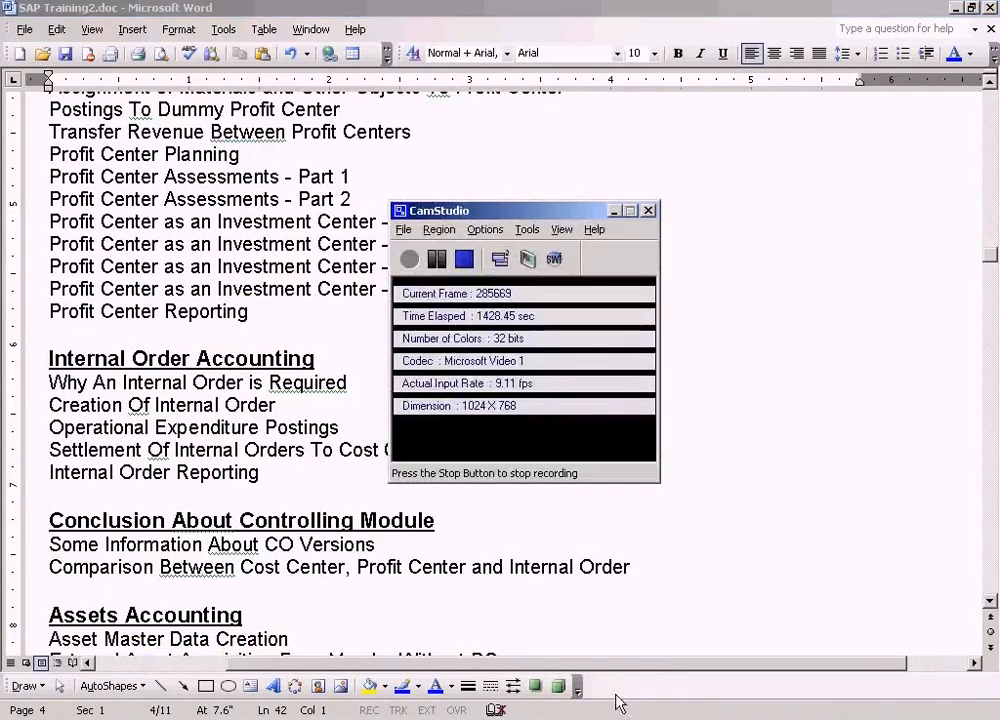
pyautogui.click(463, 260)
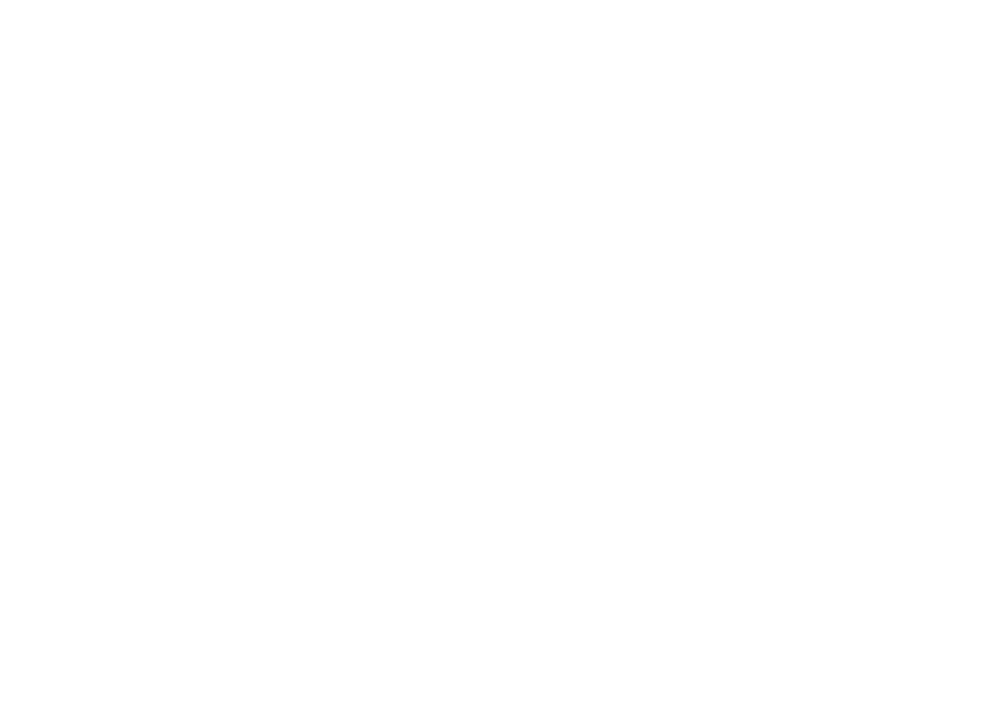